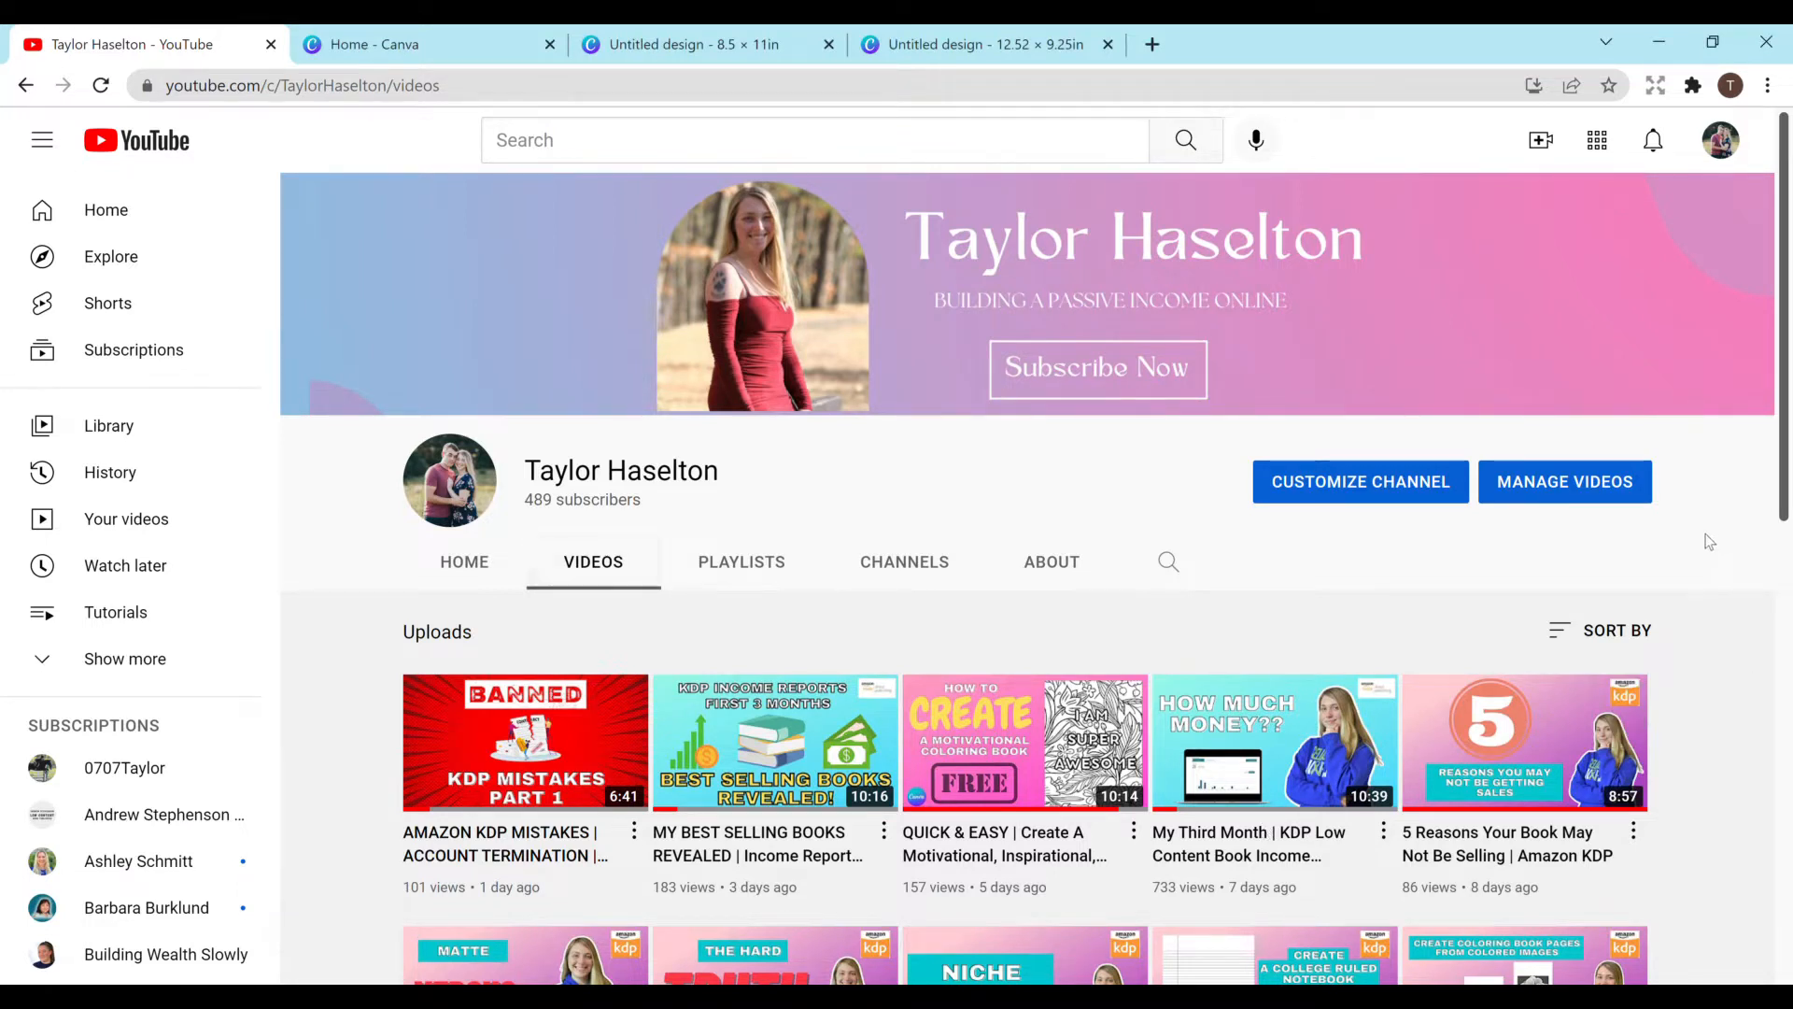
Step: Switch to the Canva home page and search its templates for "budget planner"
{"action": "left_click", "coordinate": [396, 42]}
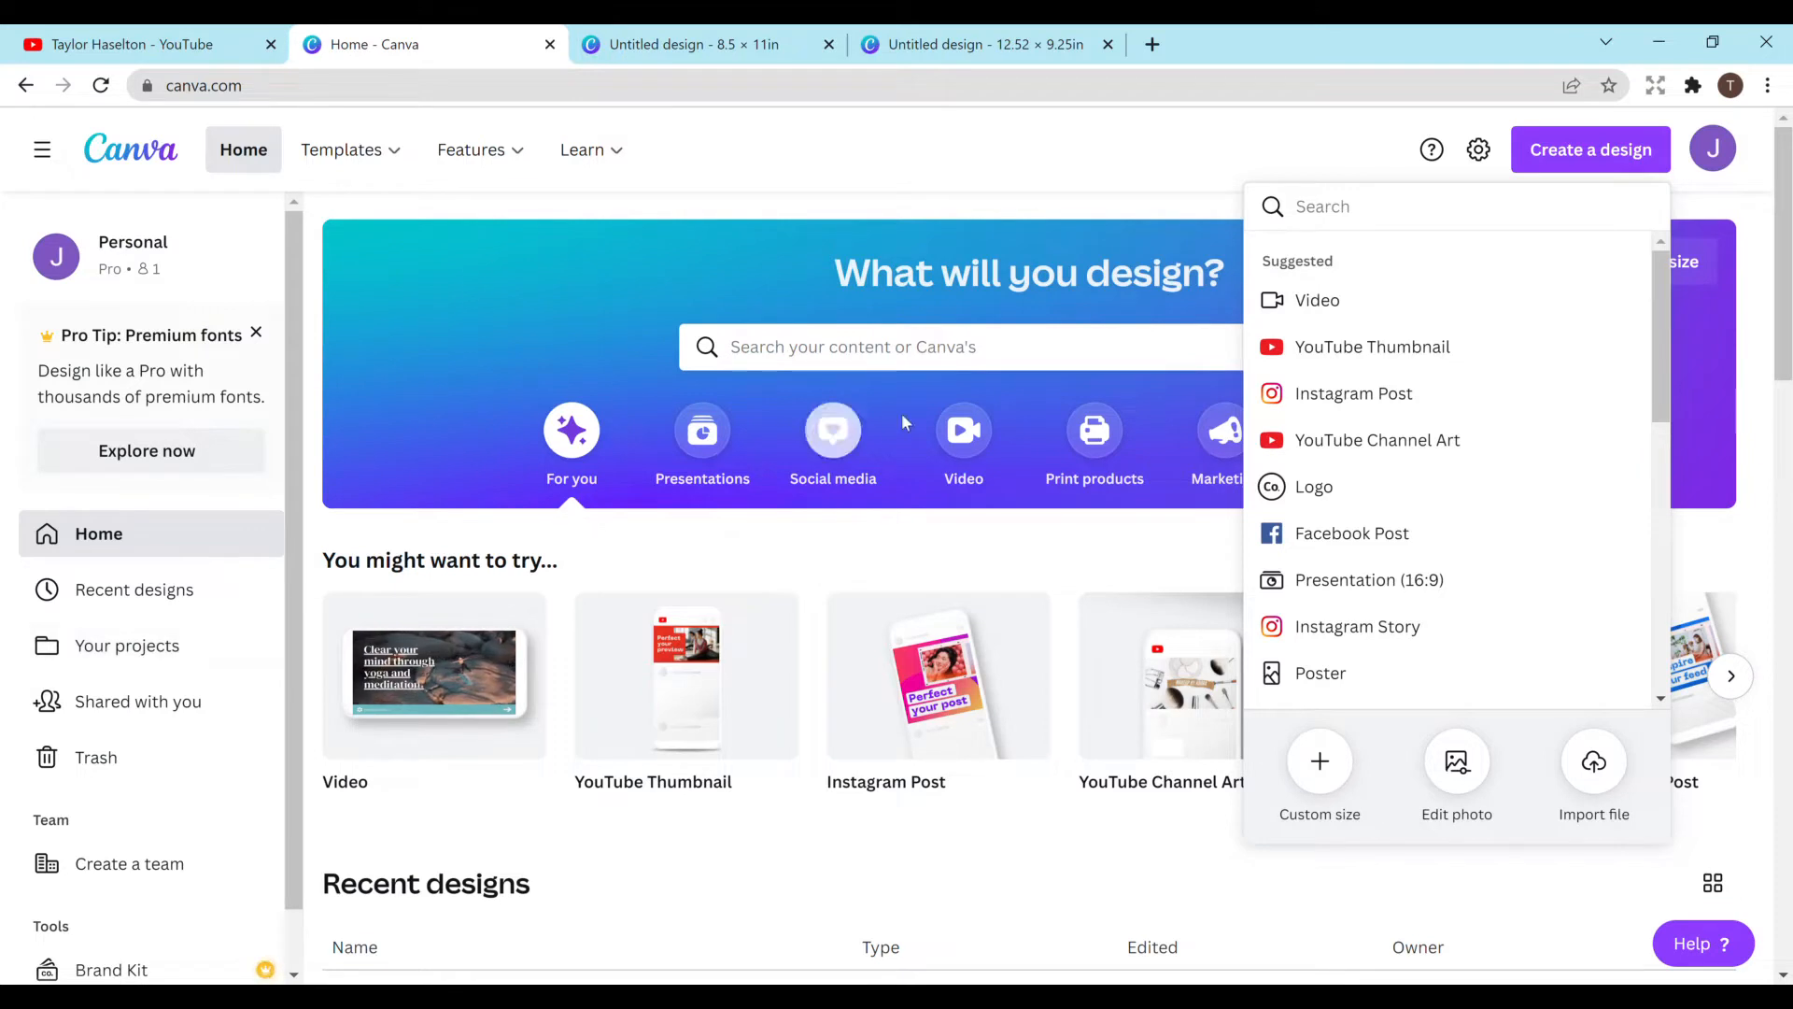
{"action": "left_click", "coordinate": [1014, 356]}
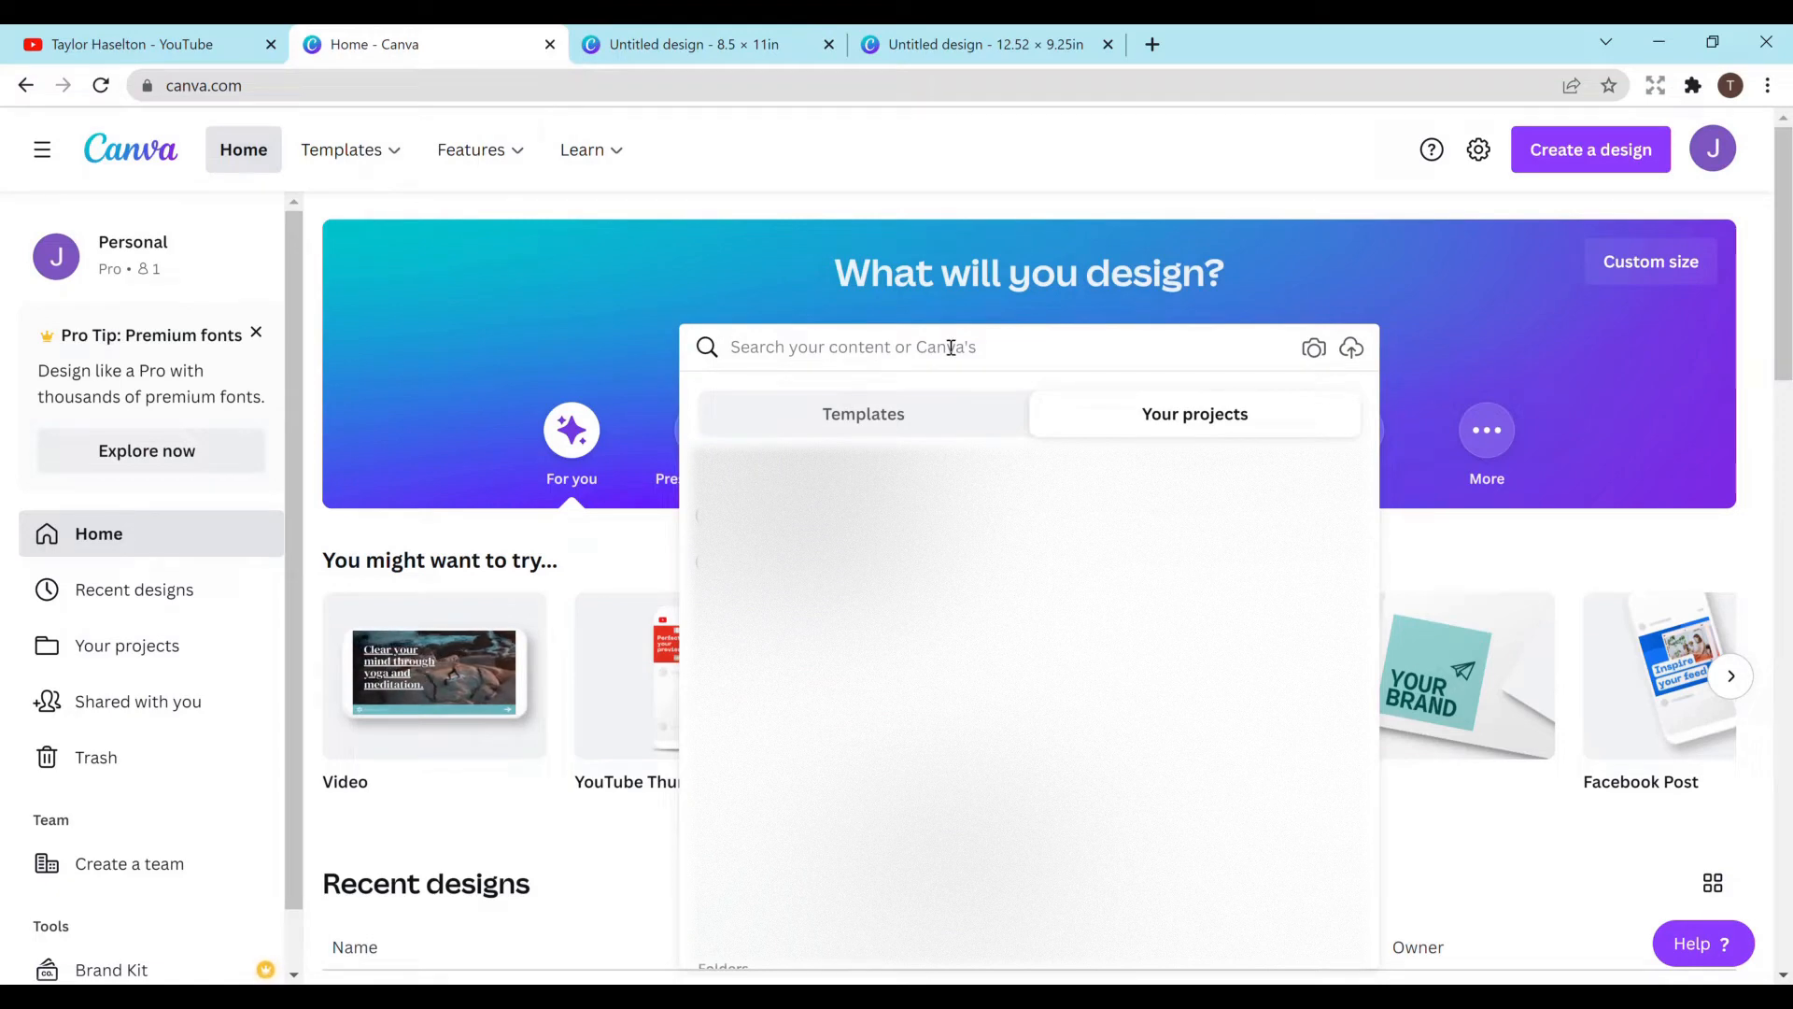
{"action": "type", "text": "bud"}
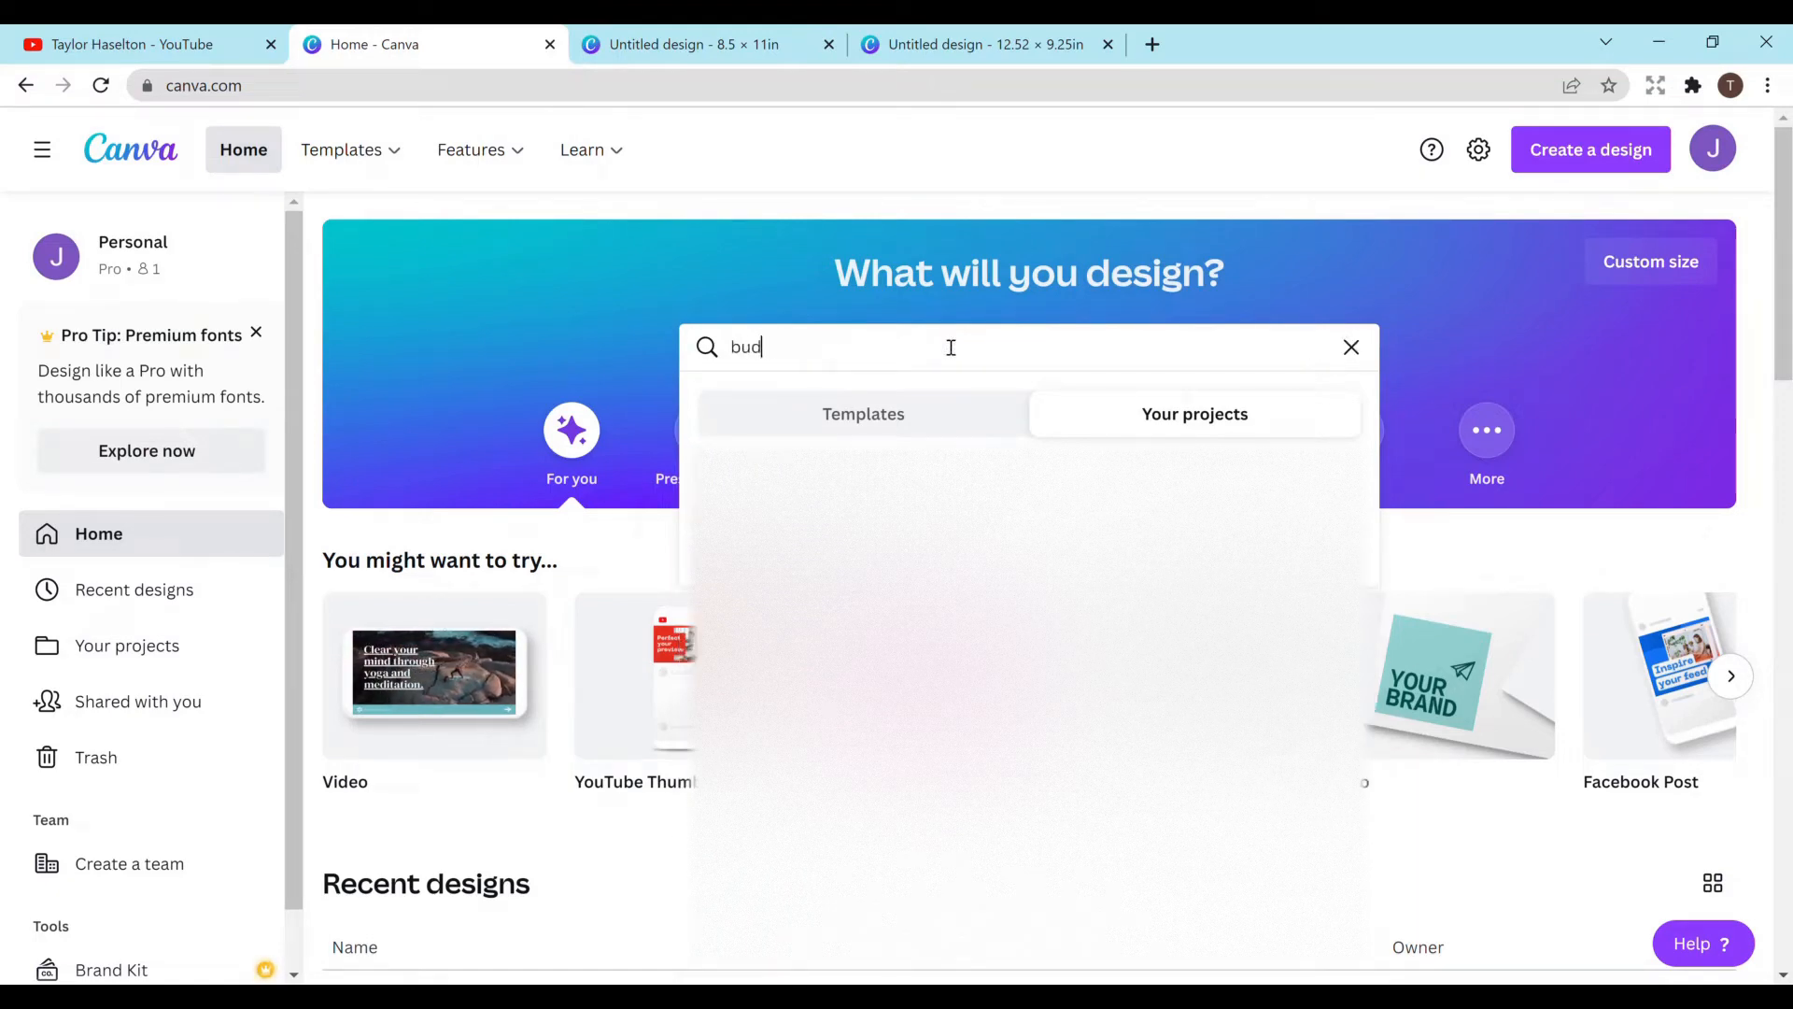
{"action": "type", "text": "get planner"}
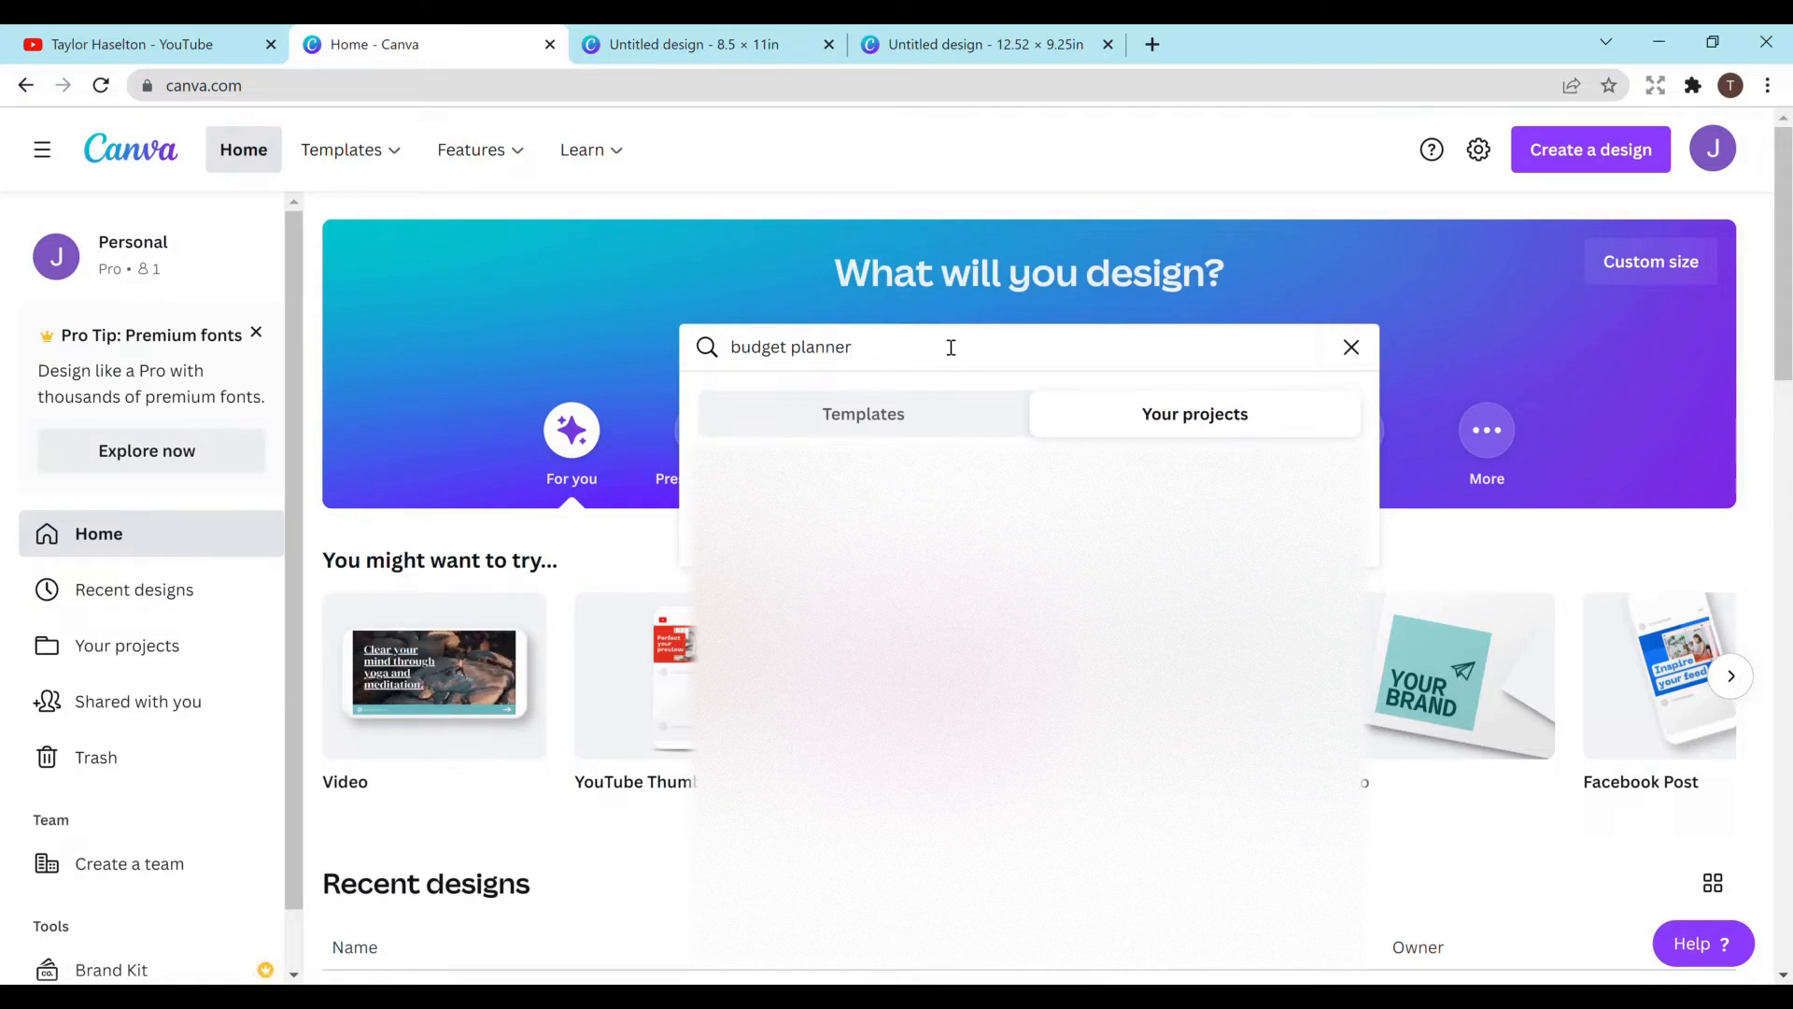
{"action": "left_click", "coordinate": [966, 412]}
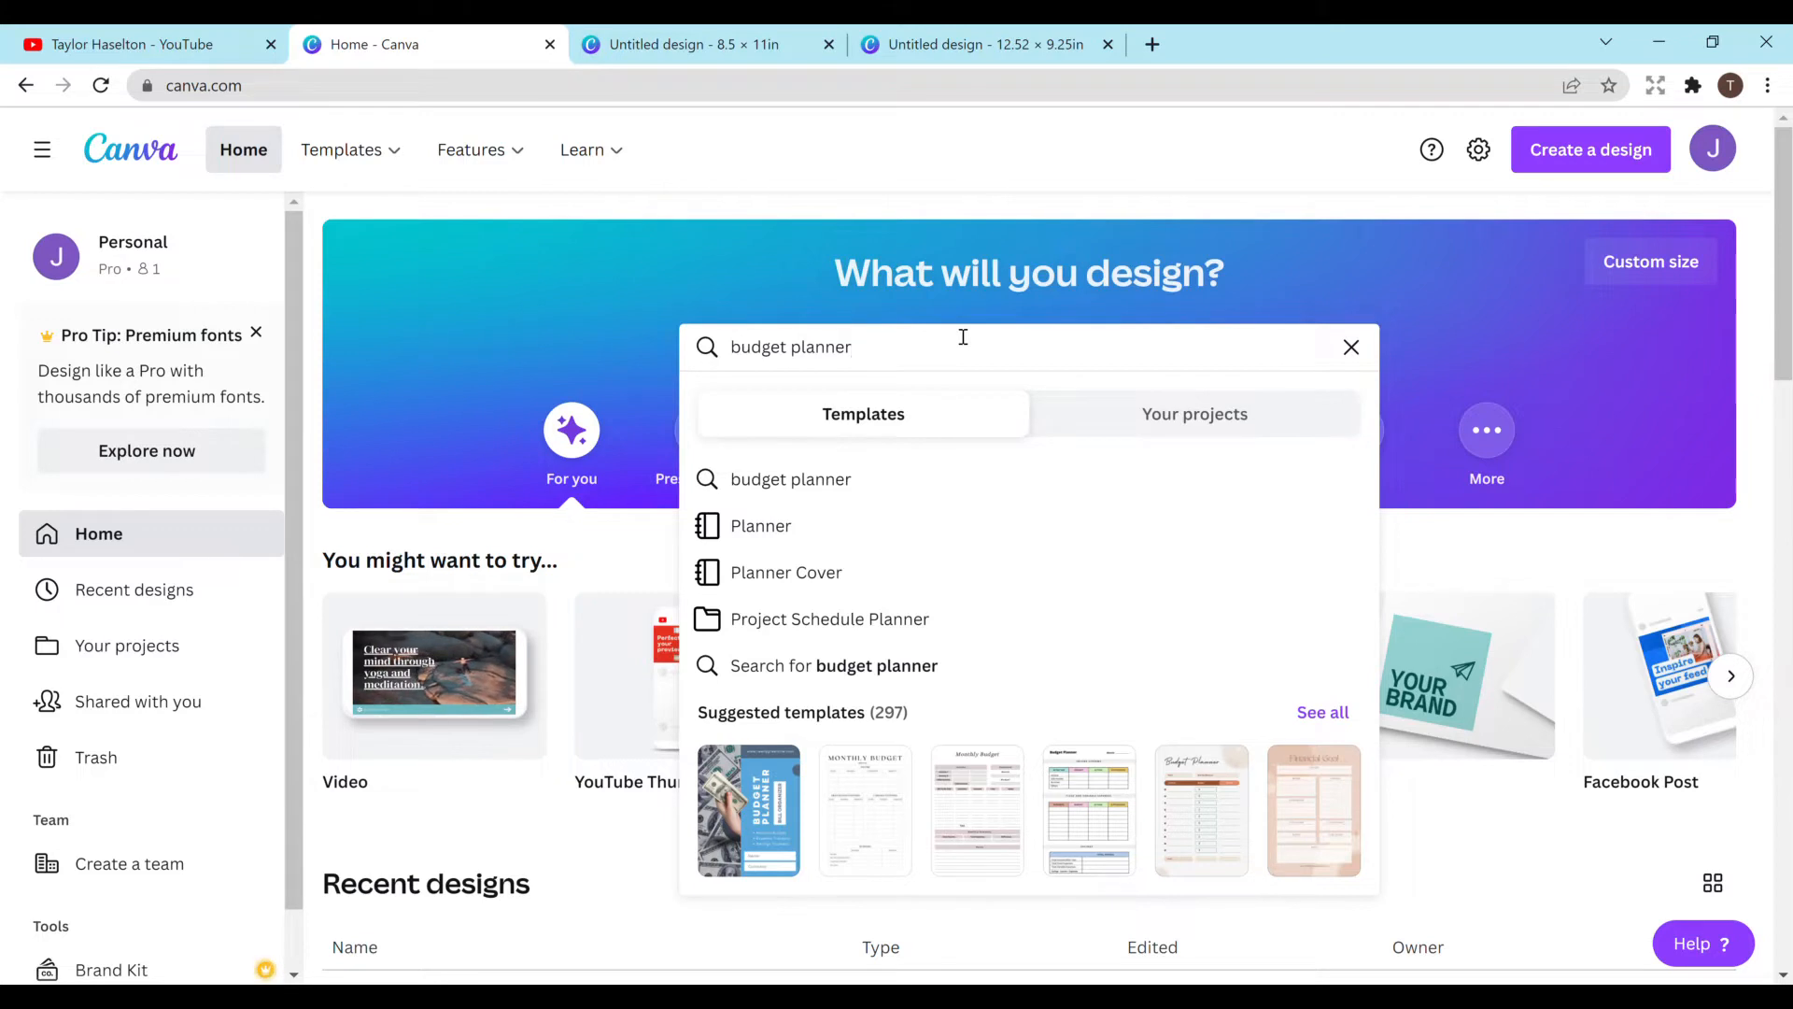
Step: Replace the home page search with "youtube" to view matching templates, and clear the search
{"action": "key", "text": "BackSpace"}
{"action": "key", "text": "BackSpace"}
{"action": "key", "text": "BackSpace"}
{"action": "key", "text": "BackSpace"}
{"action": "key", "text": "BackSpace"}
{"action": "key", "text": "BackSpace"}
{"action": "key", "text": "BackSpace"}
{"action": "key", "text": "BackSpace"}
{"action": "key", "text": "BackSpace"}
{"action": "key", "text": "BackSpace"}
{"action": "key", "text": "BackSpace"}
{"action": "key", "text": "BackSpace"}
{"action": "key", "text": "BackSpace"}
{"action": "key", "text": "BackSpace"}
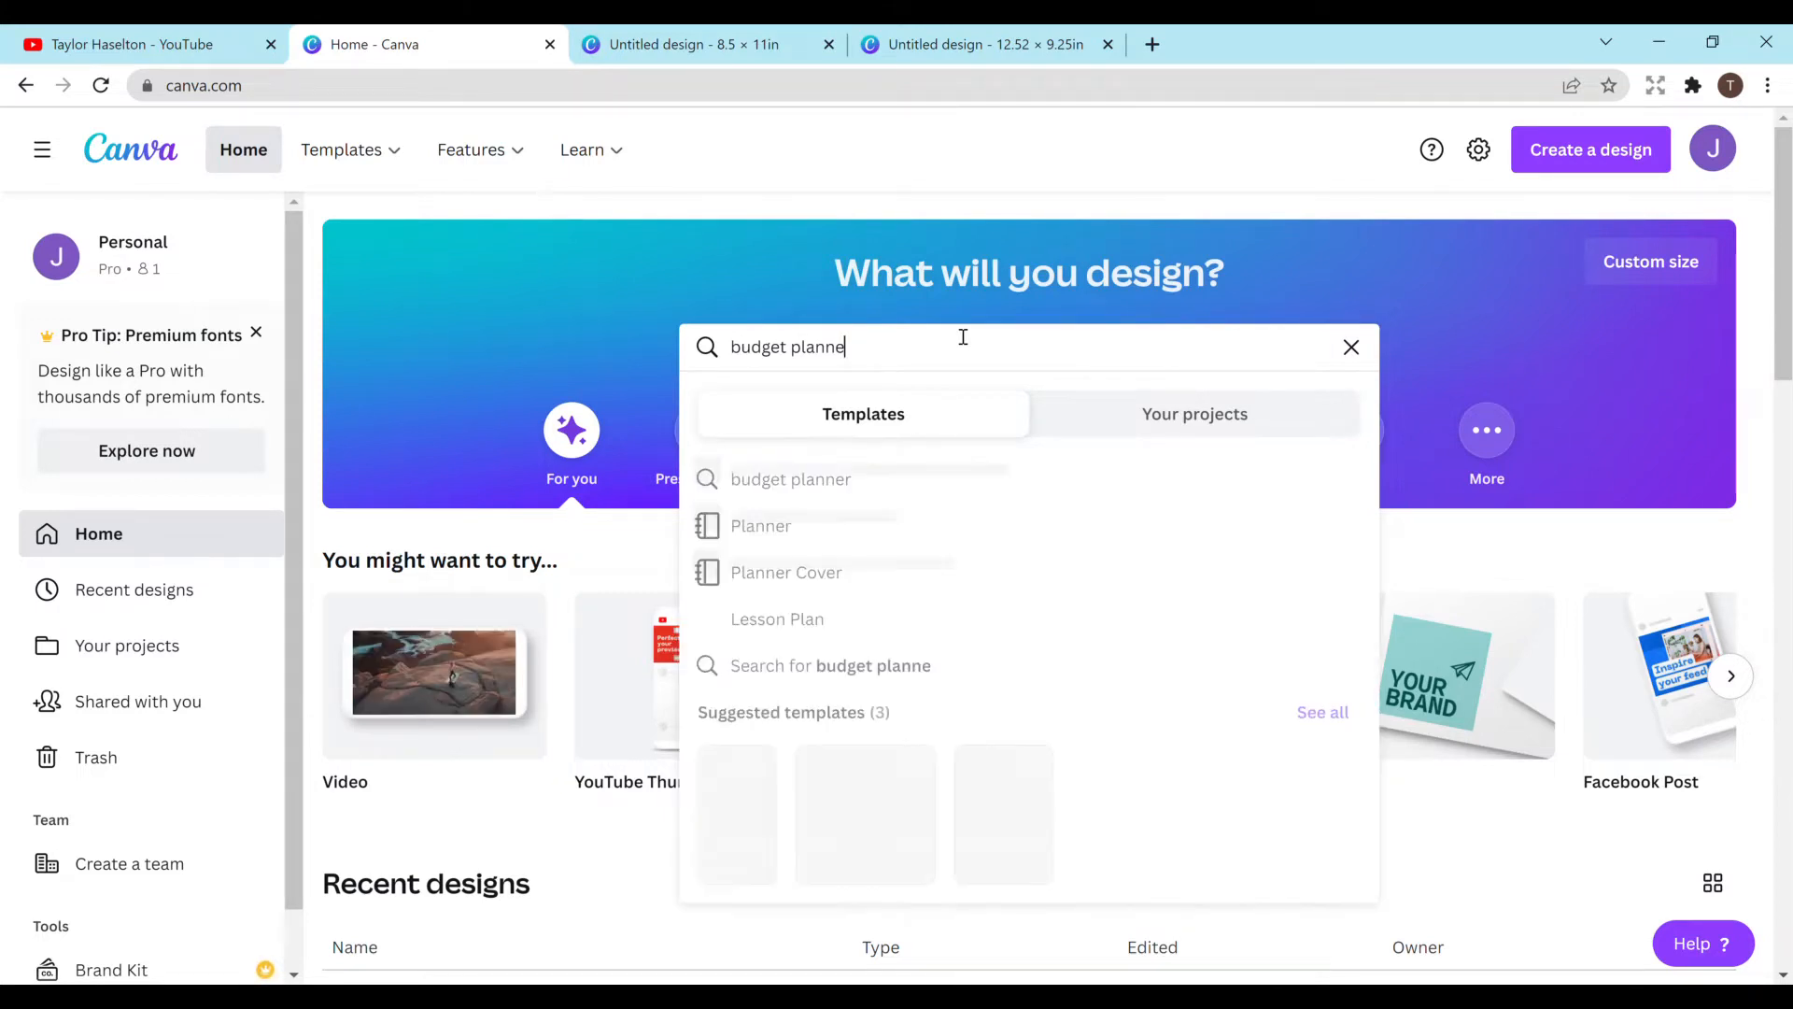
{"action": "type", "text": "youtube"}
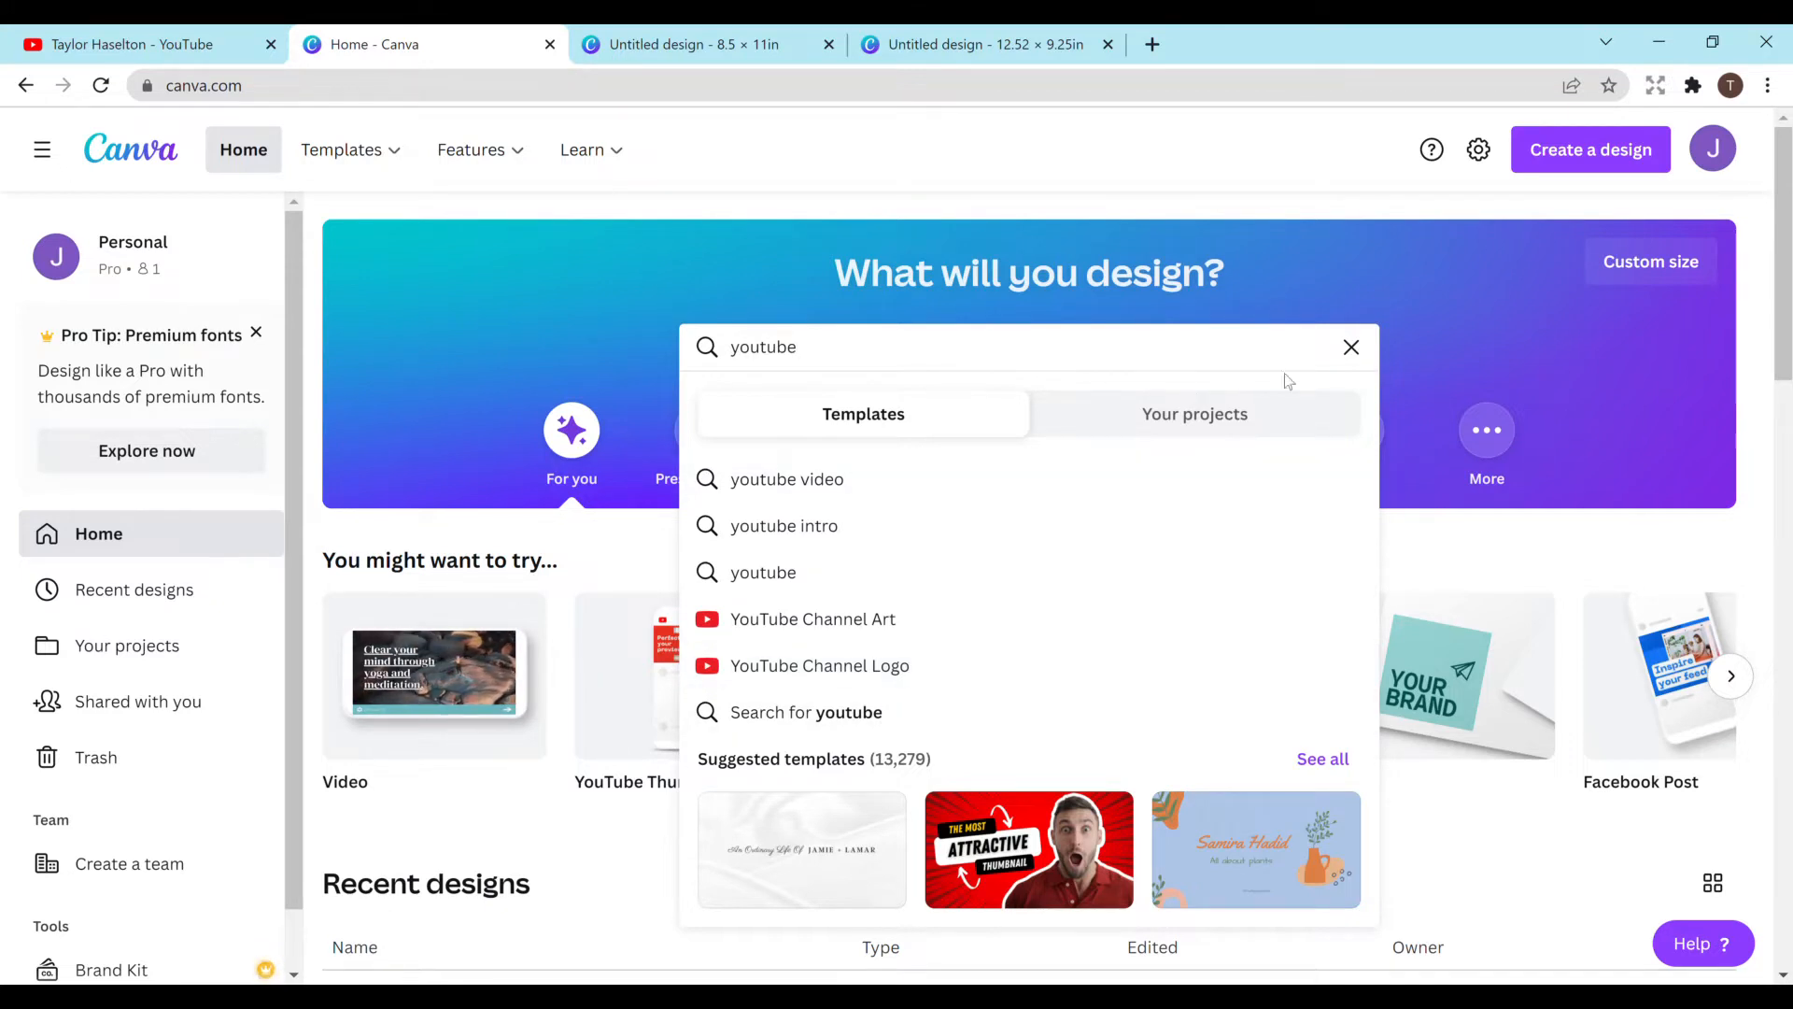
{"action": "left_click", "coordinate": [1350, 347]}
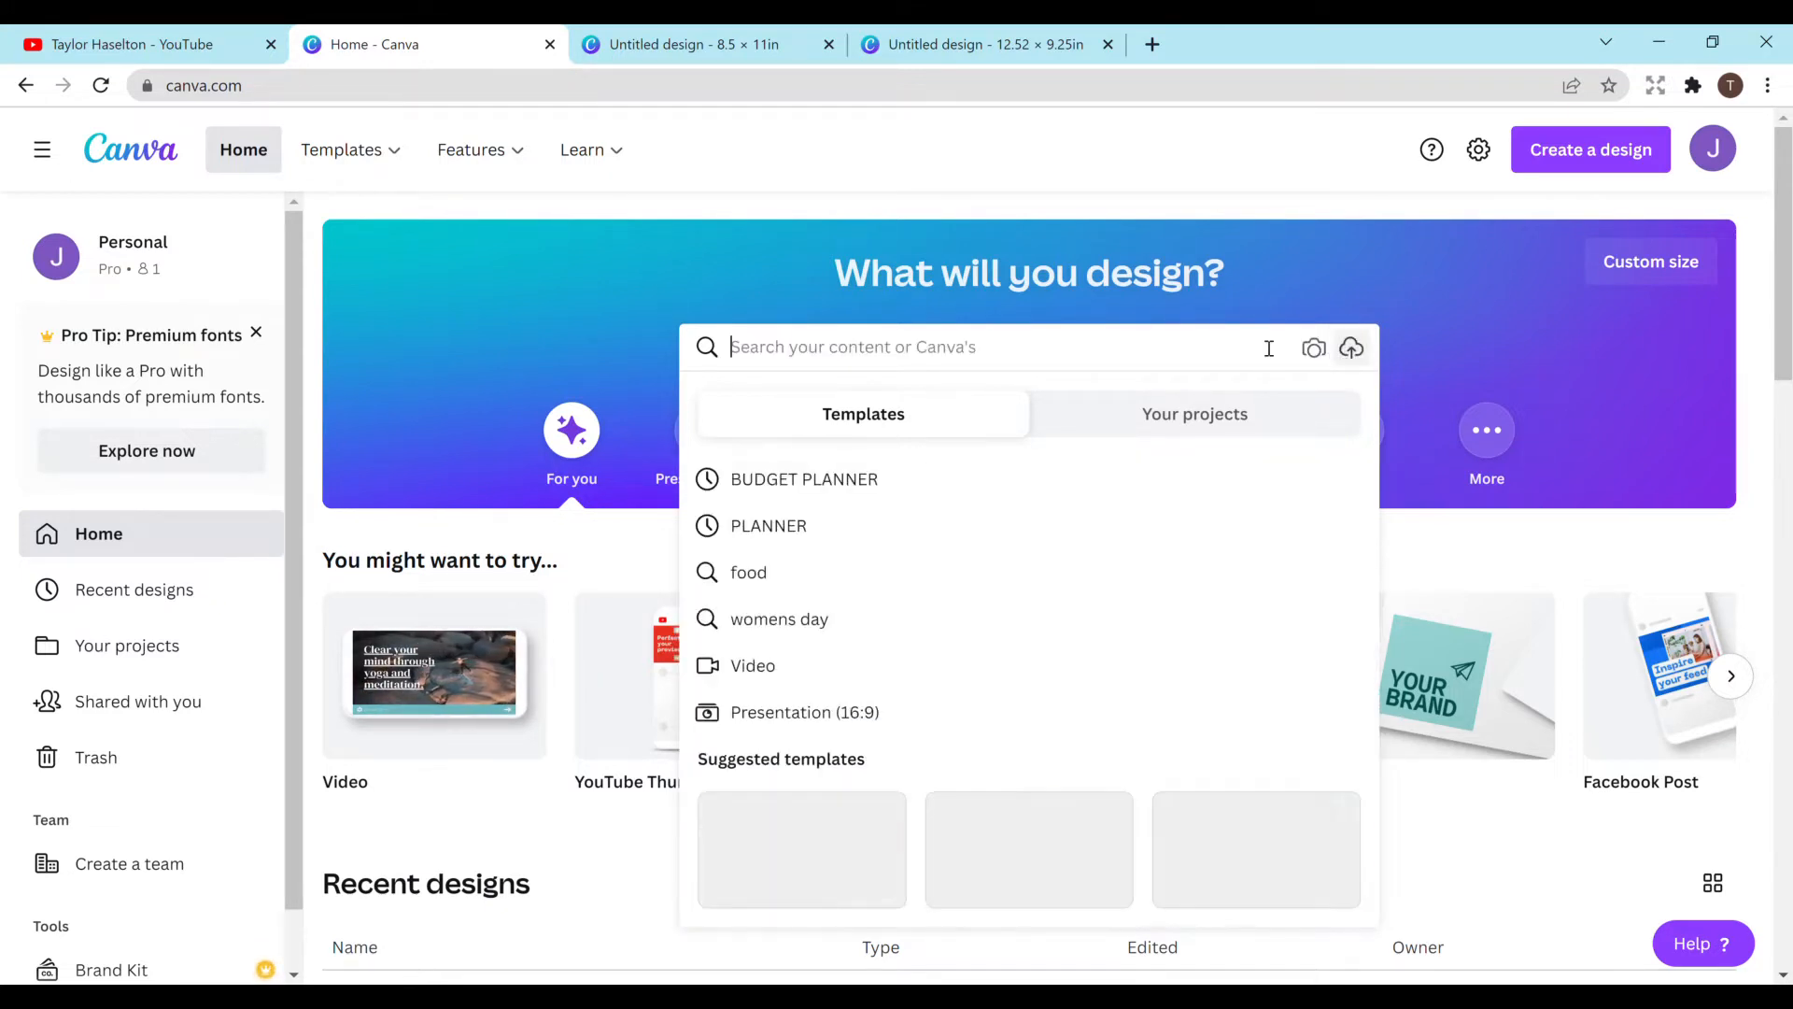
{"action": "left_click", "coordinate": [1424, 349]}
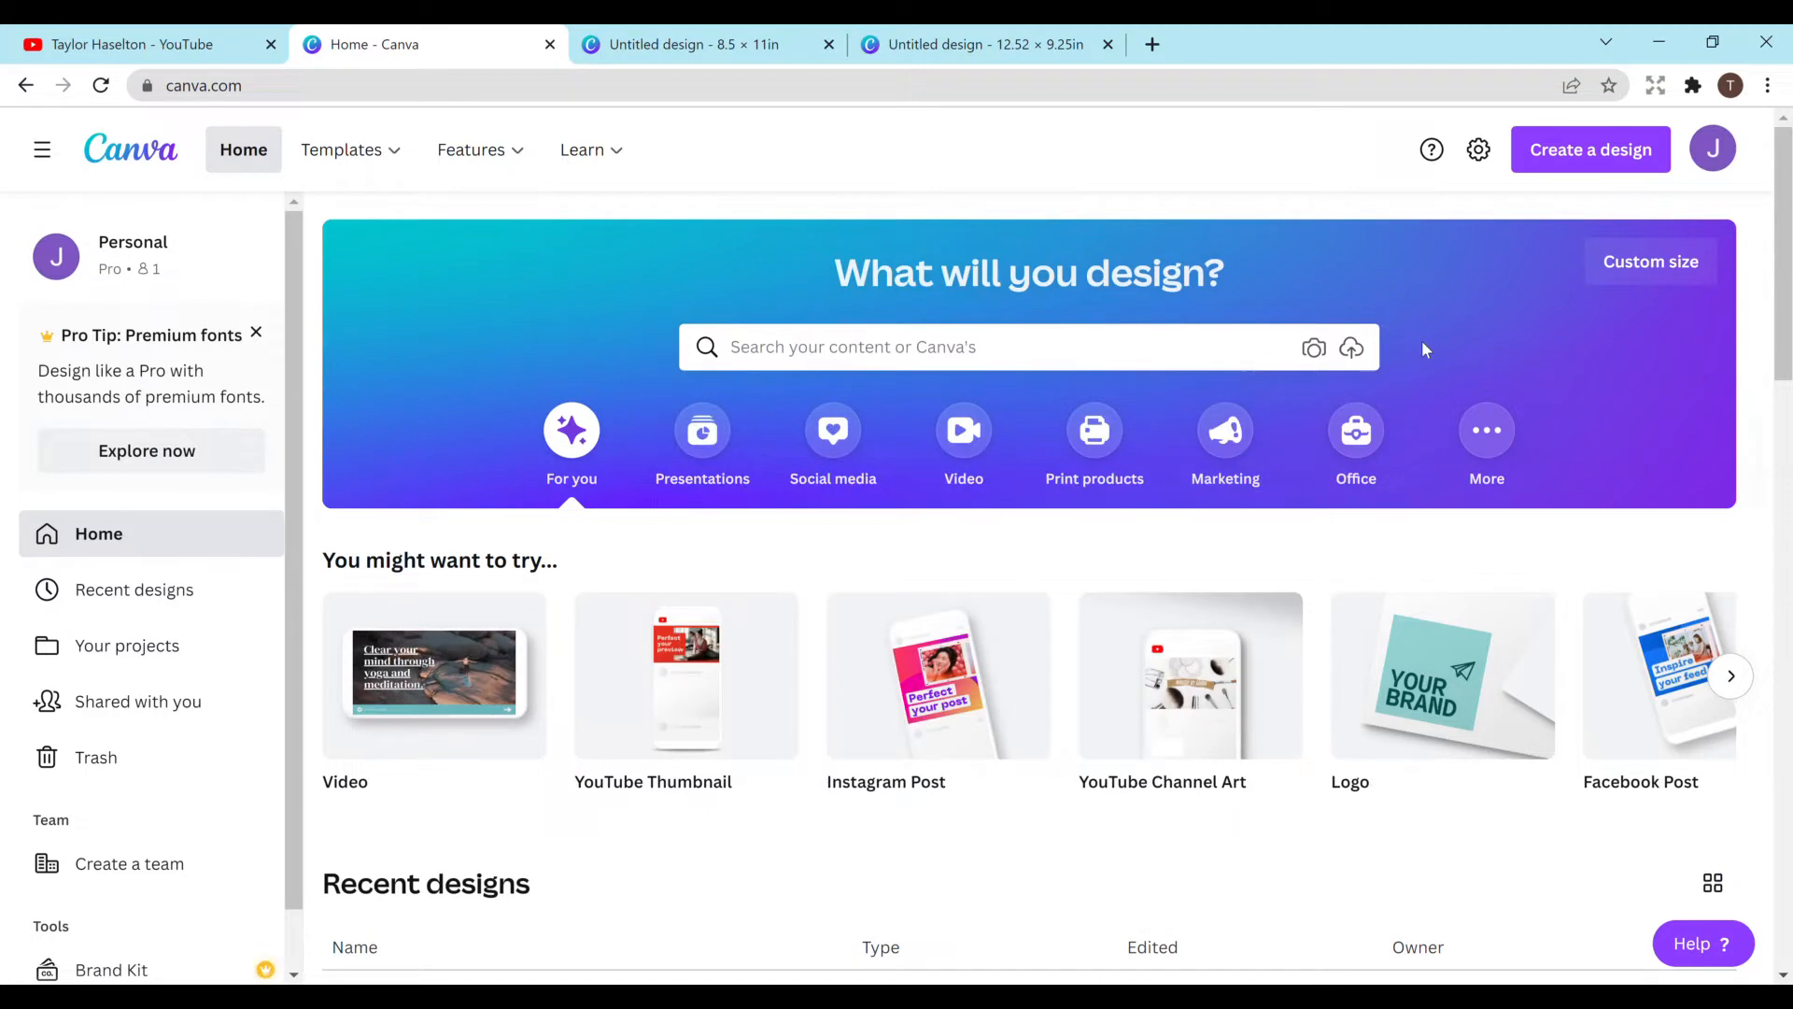
Step: View the design types available for a new design and the custom size settings, and close those settings
{"action": "left_click", "coordinate": [1613, 171]}
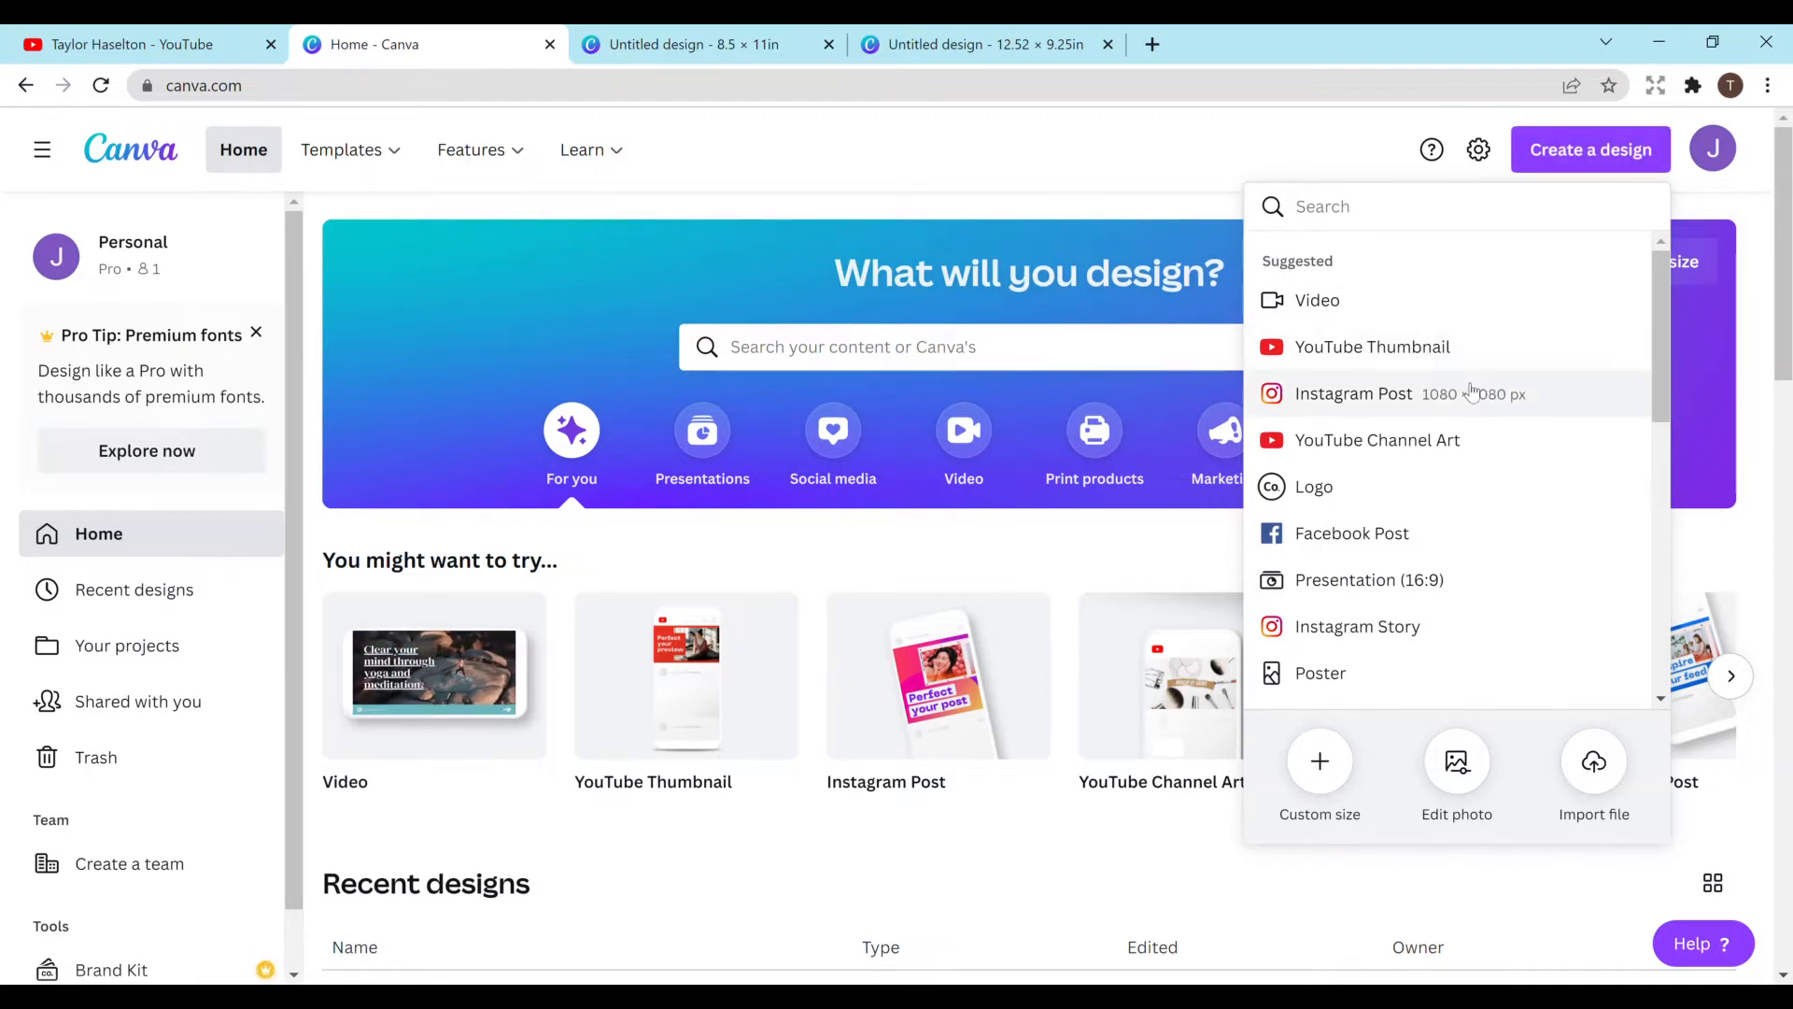
{"action": "left_click_drag", "start_coordinate": [1659, 374], "coordinate": [1603, 185]}
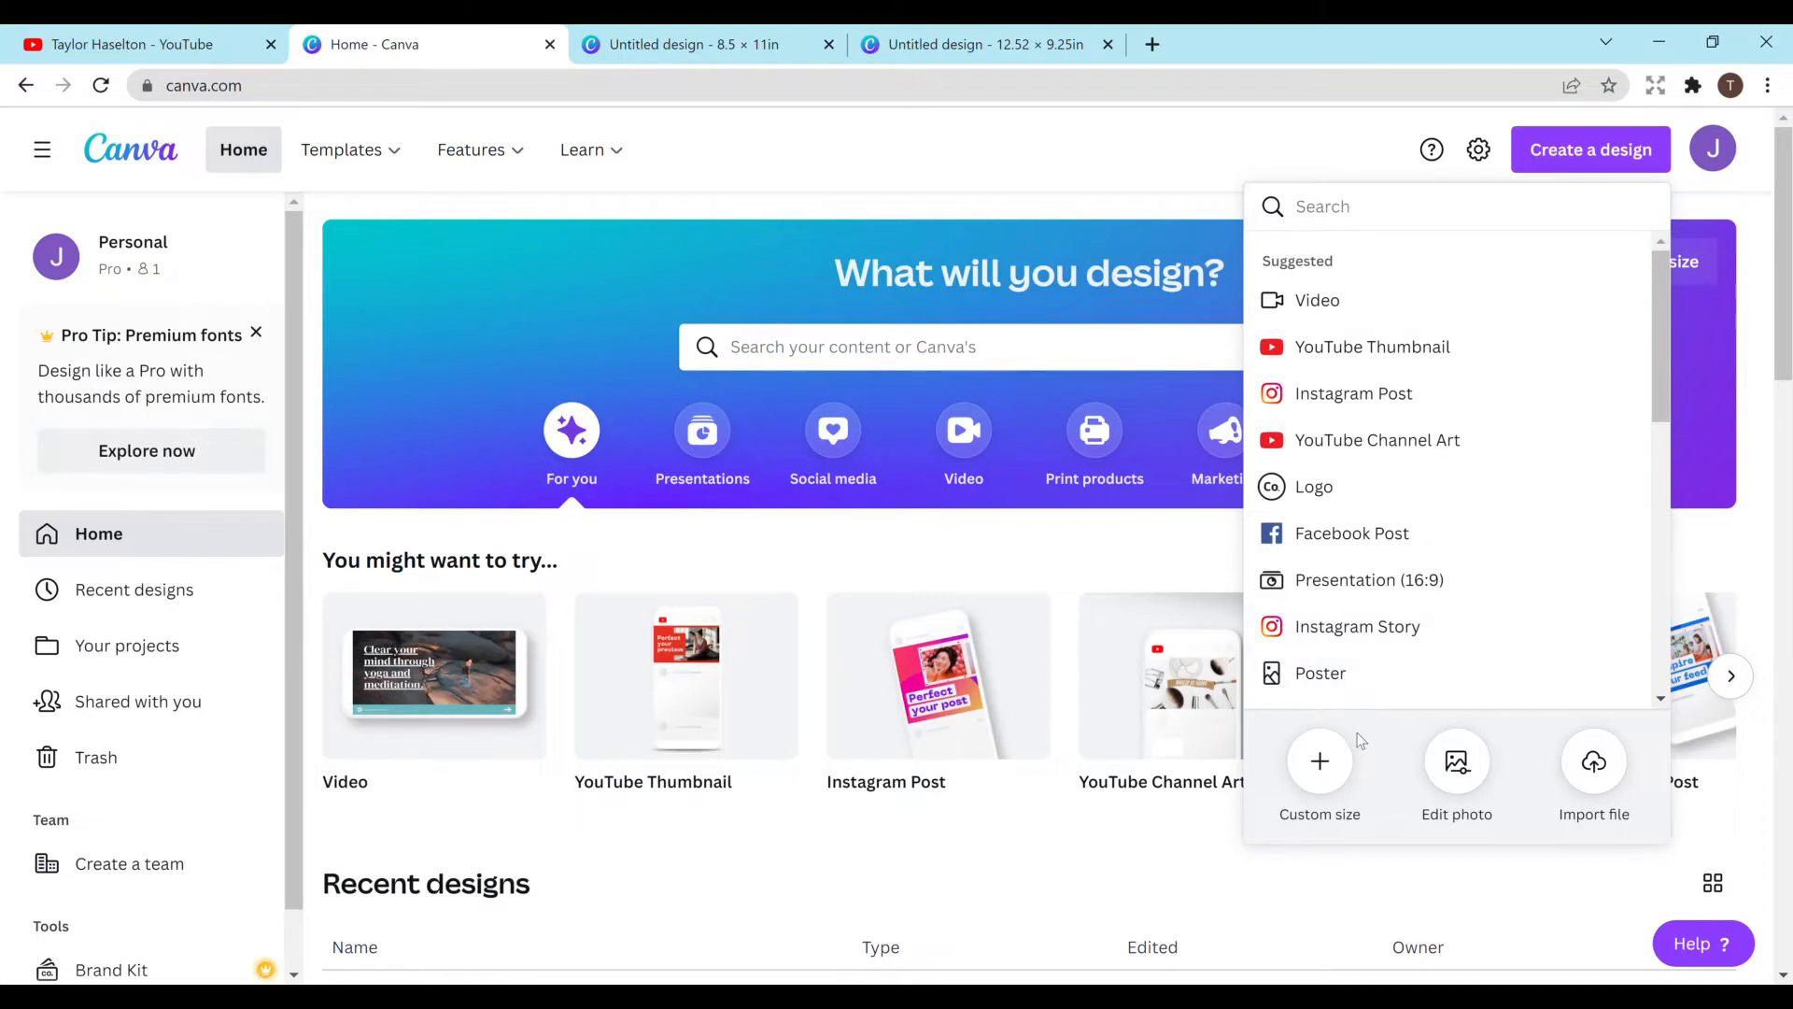
{"action": "left_click", "coordinate": [1319, 762]}
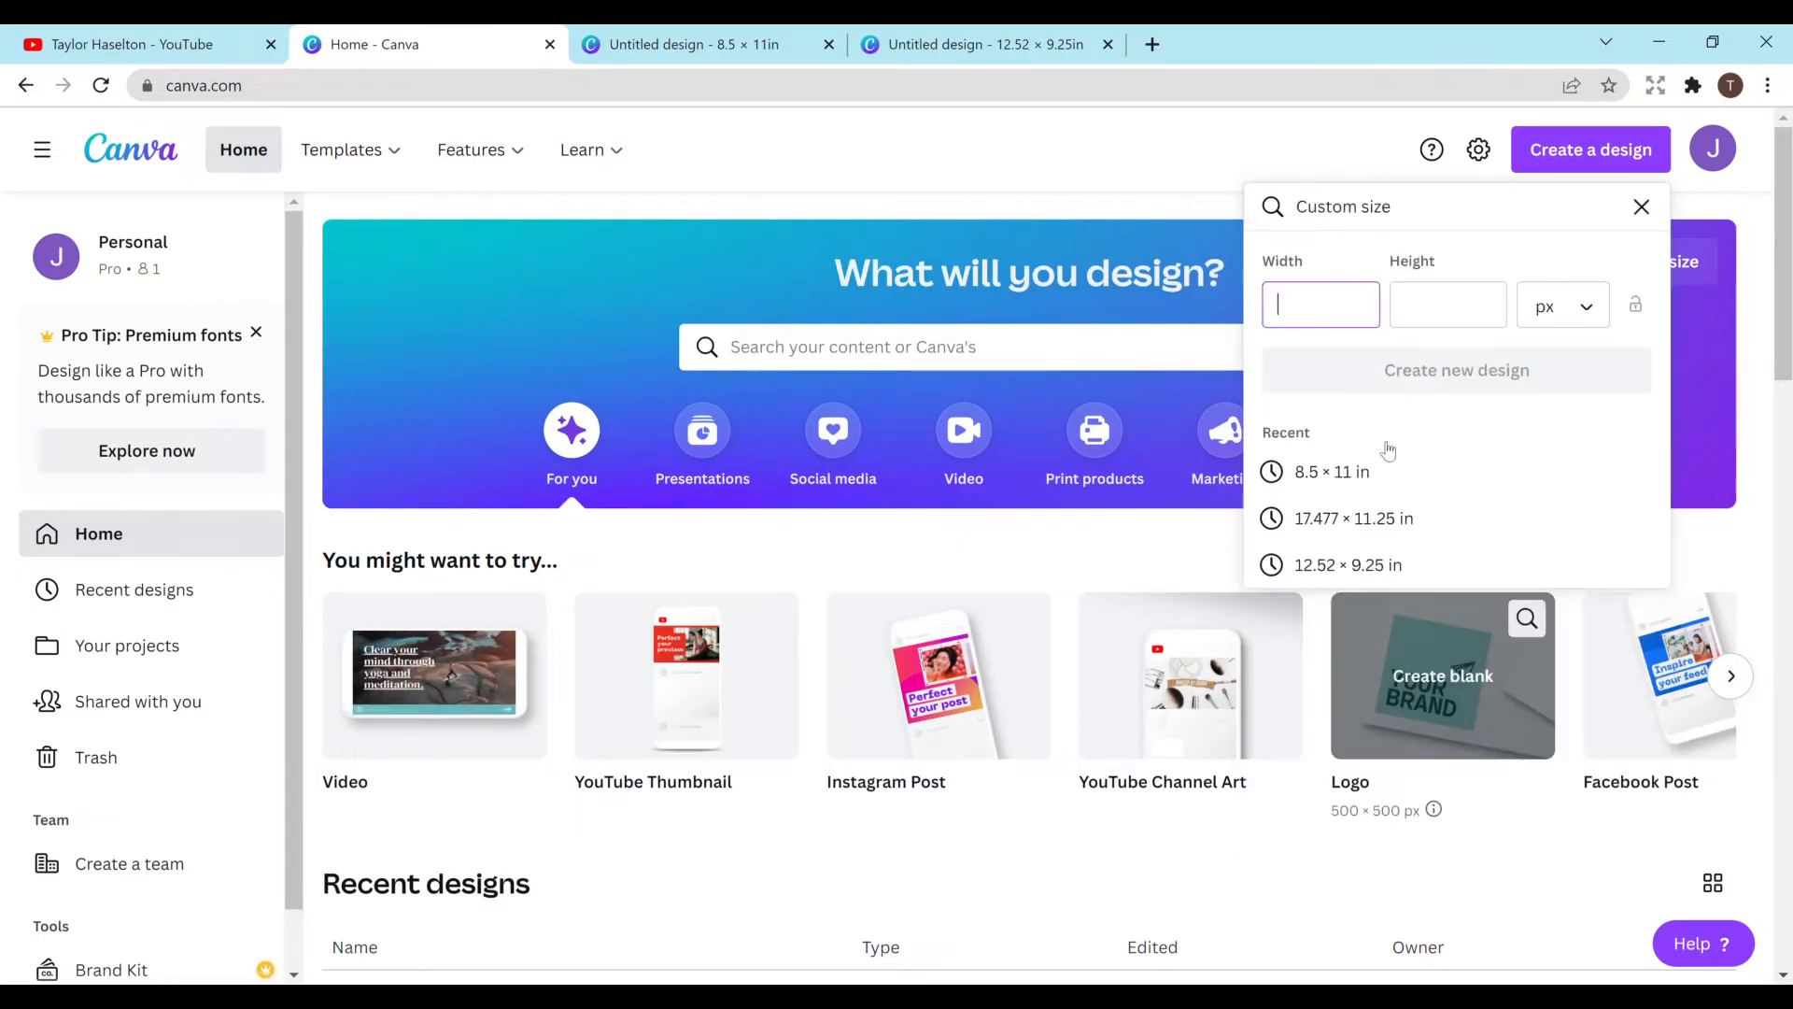
{"action": "left_click", "coordinate": [1641, 206]}
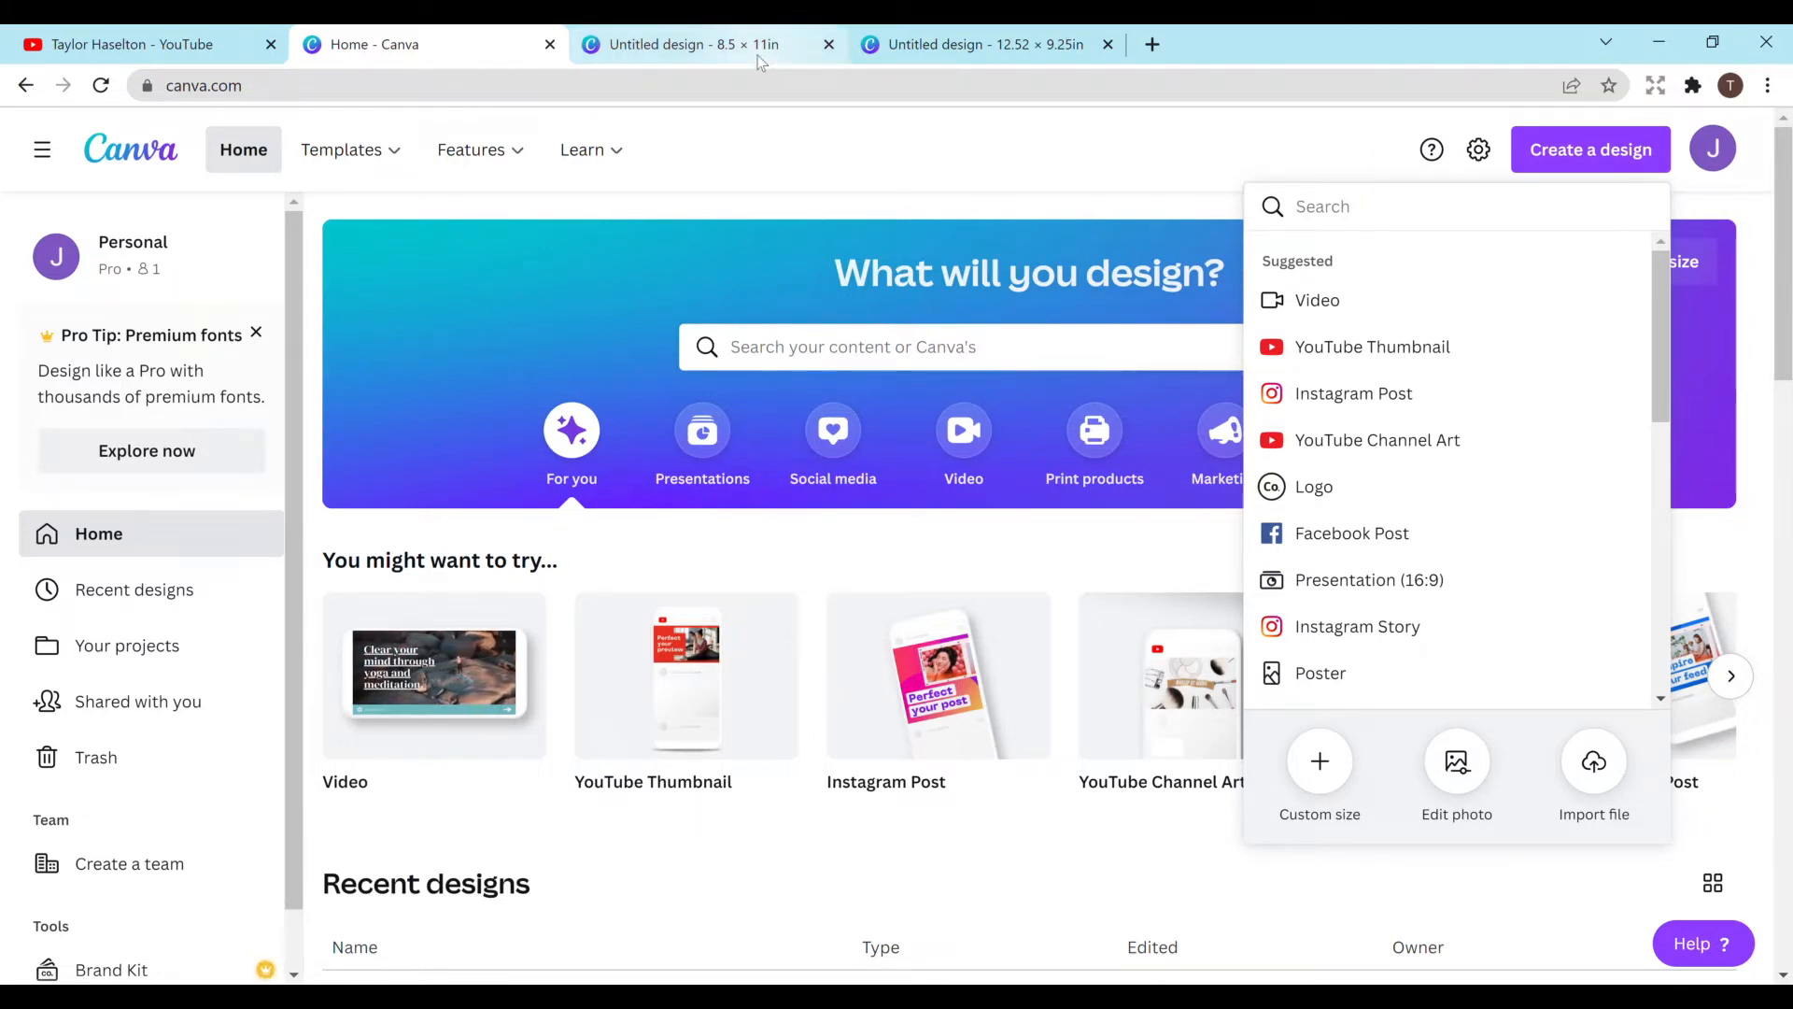
Step: Switch to the untitled 8.5 × 11 in design, view the additional Canva apps, and return to the templates
{"action": "left_click", "coordinate": [781, 60]}
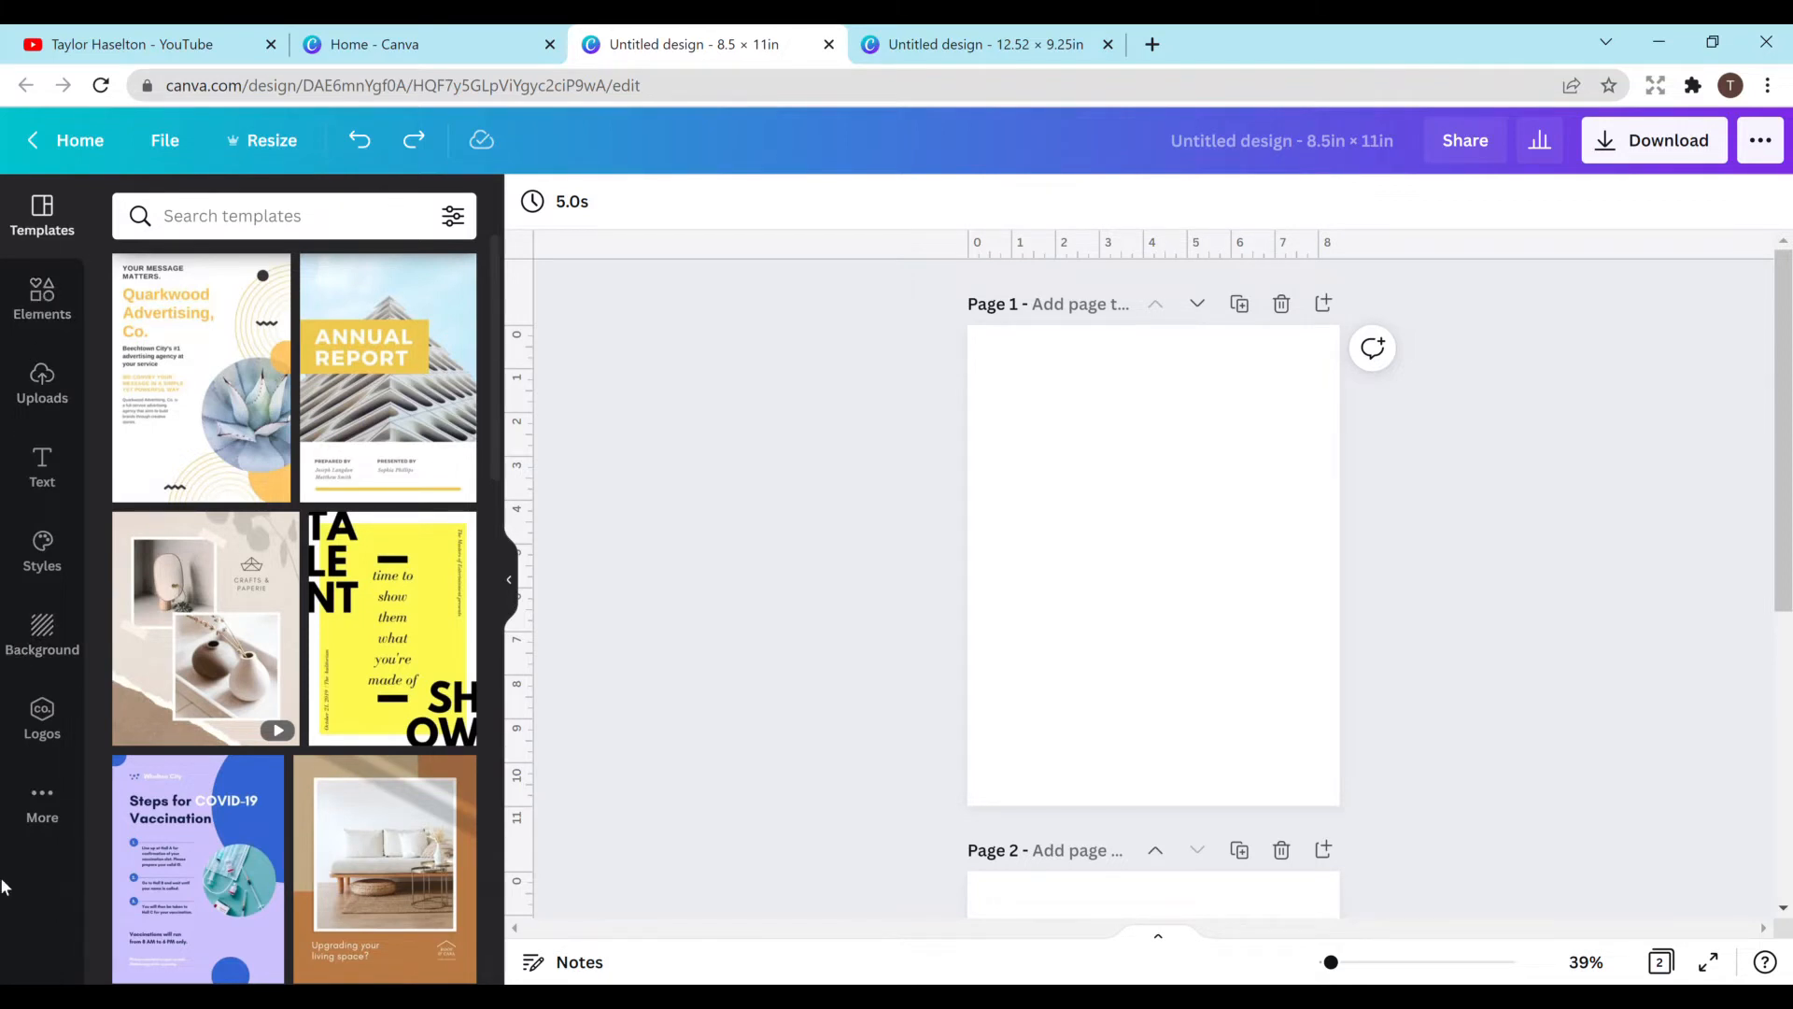
{"action": "left_click", "coordinate": [37, 808]}
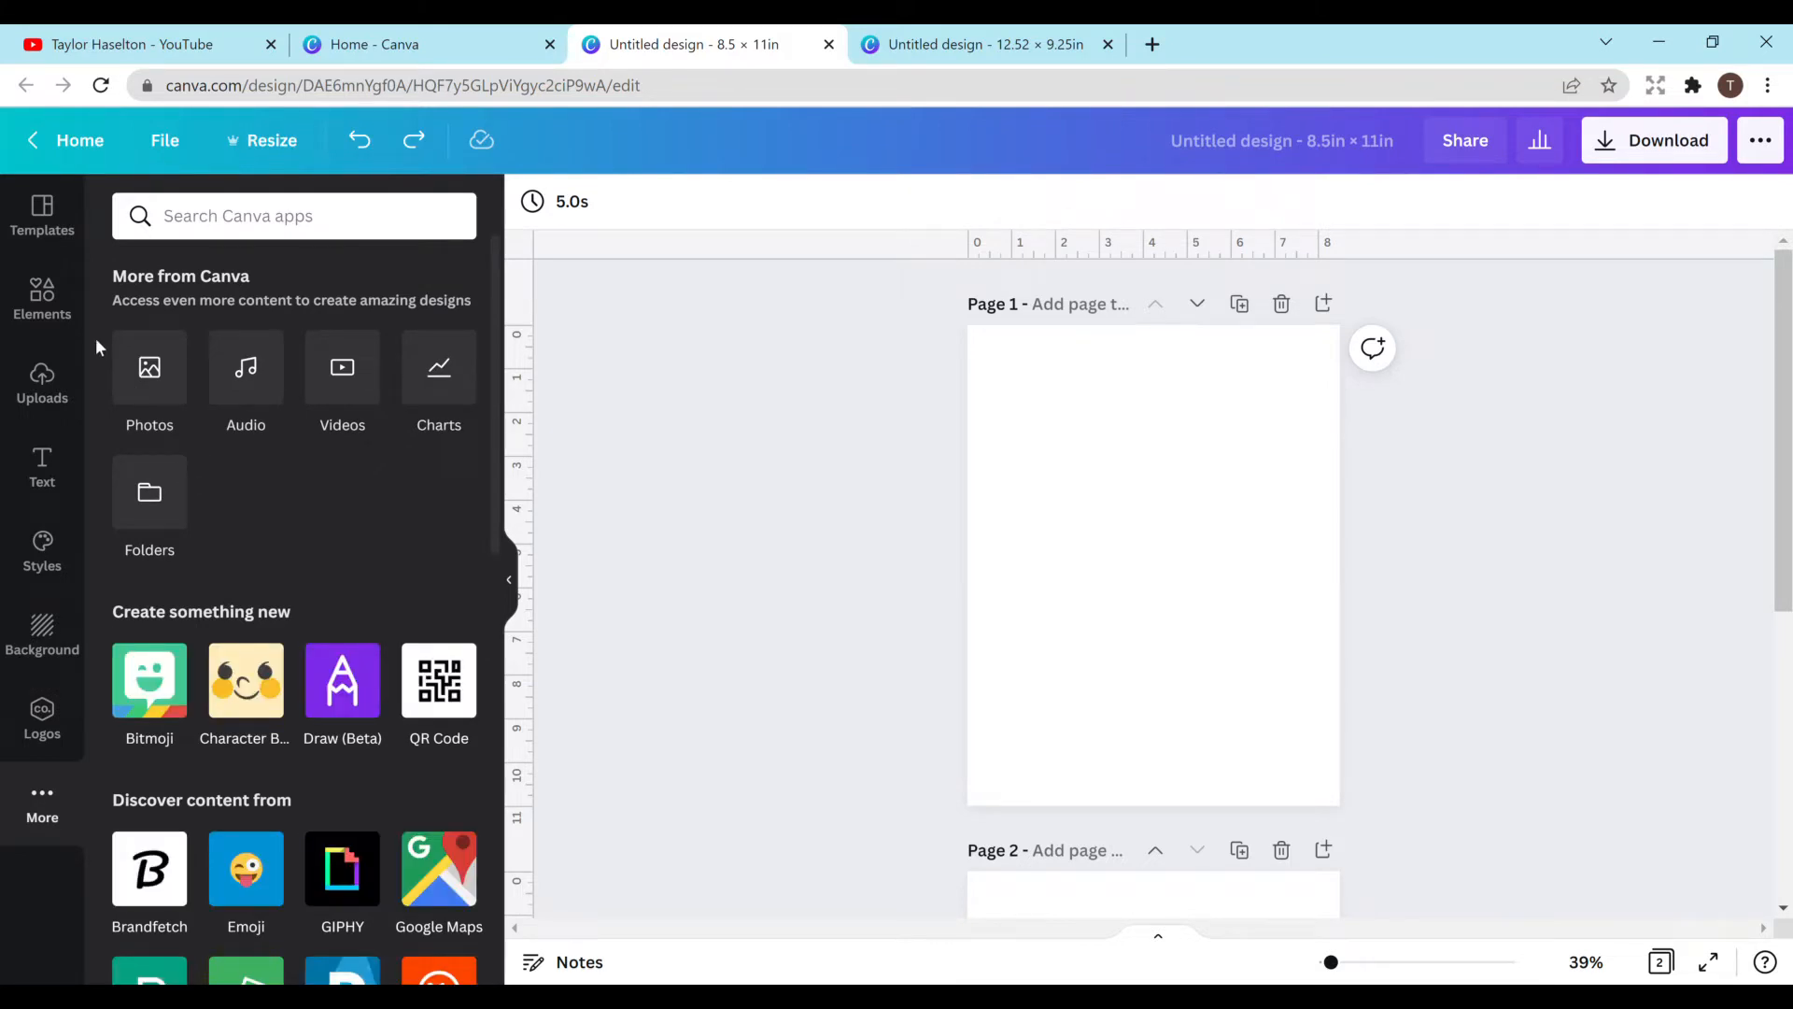
{"action": "left_click", "coordinate": [42, 220]}
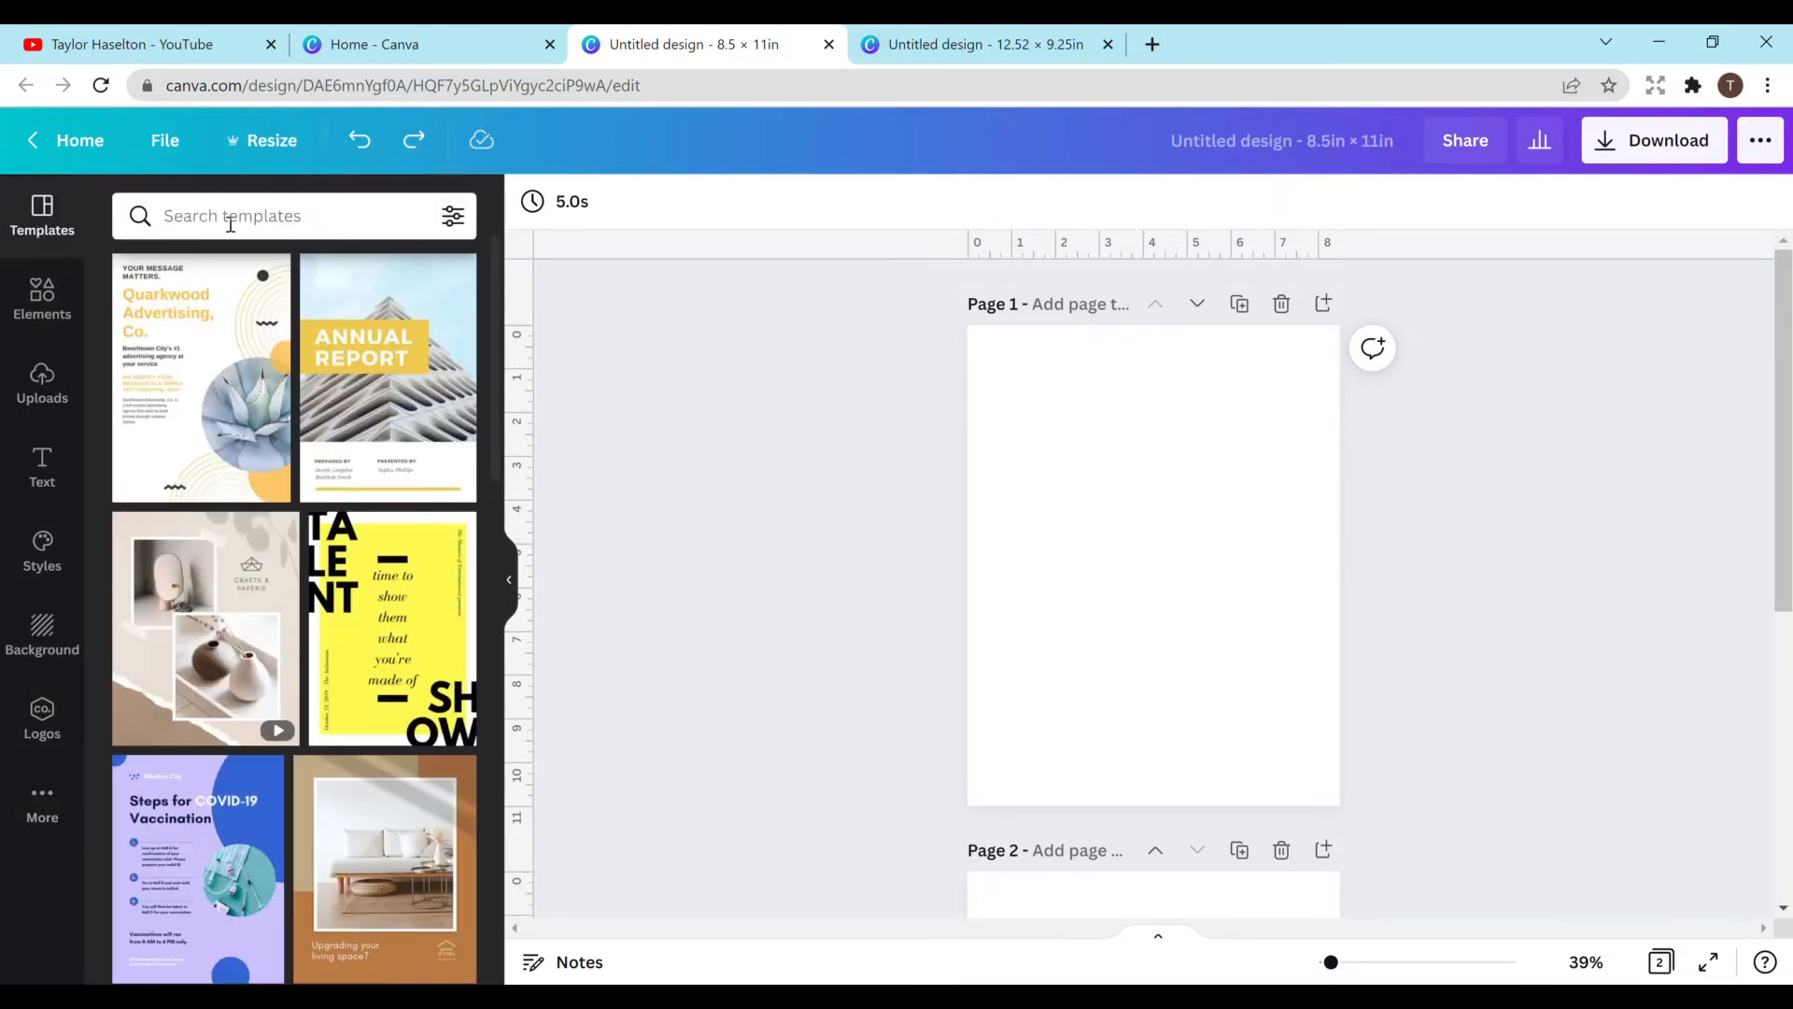
Step: Search the design's template library for "monthly budget"
{"action": "left_click", "coordinate": [231, 224]}
{"action": "type", "text": "monthyl budget"}
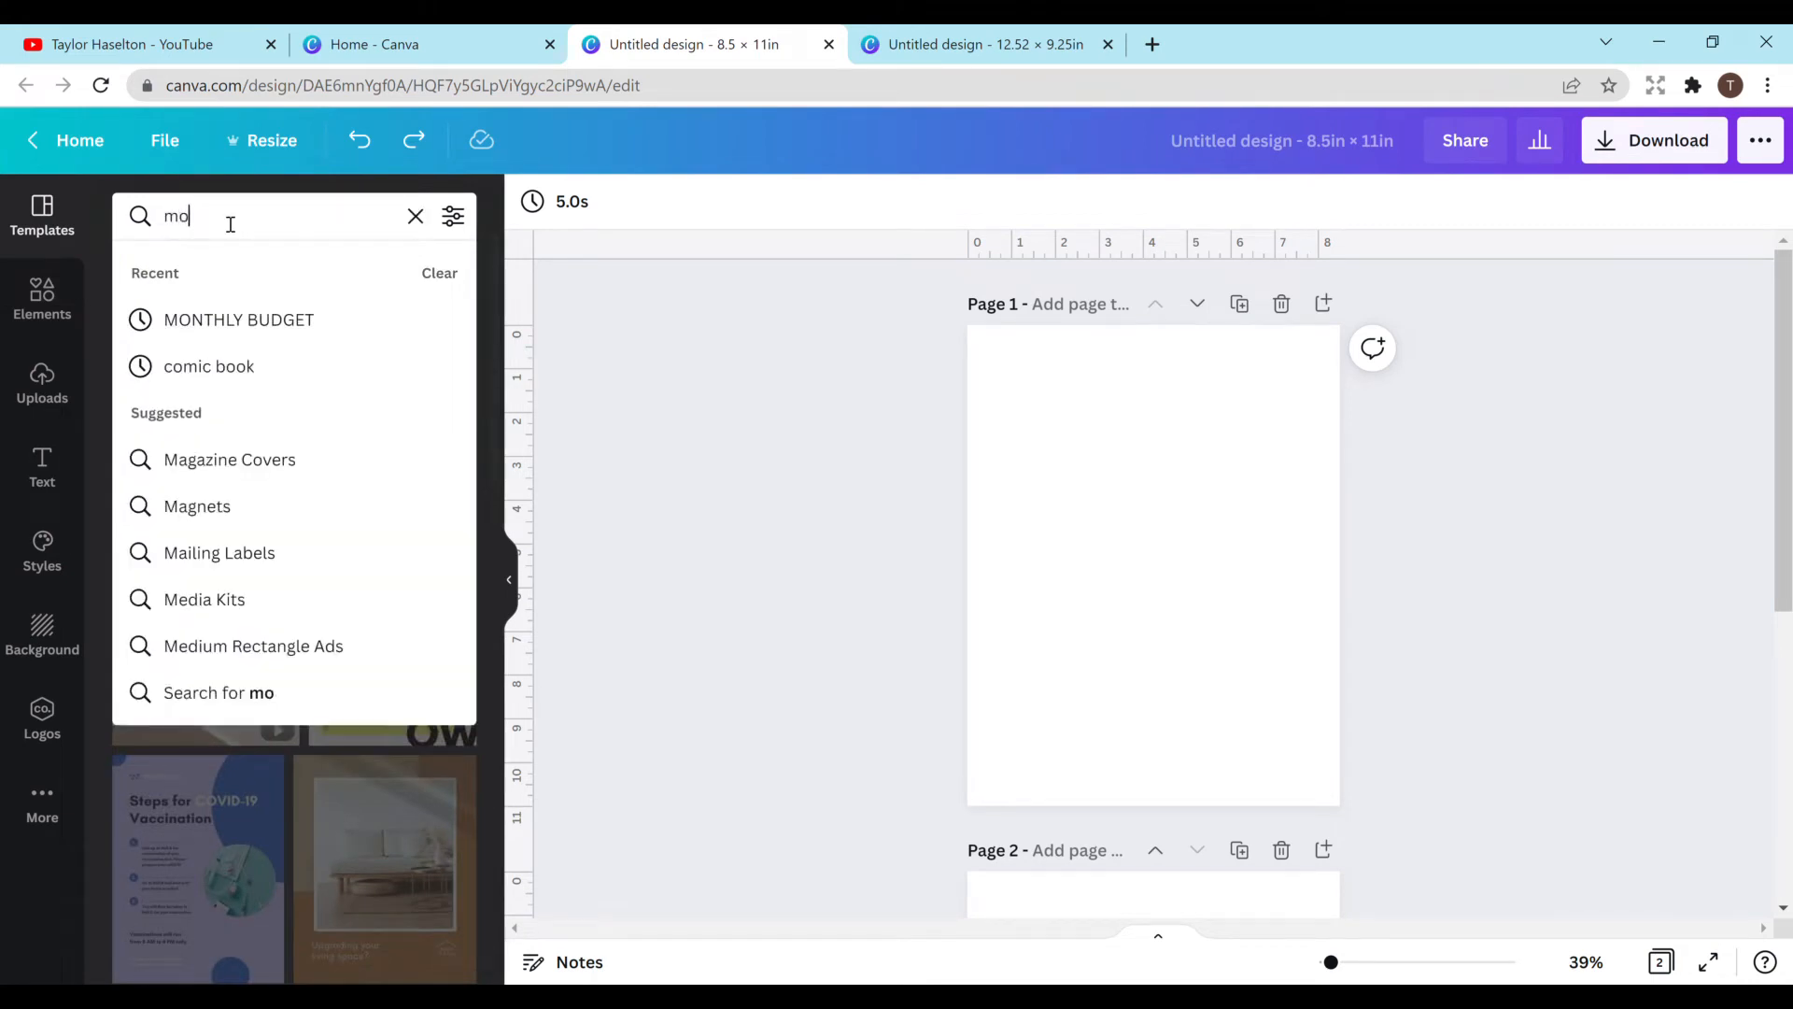
{"action": "key", "text": "Return"}
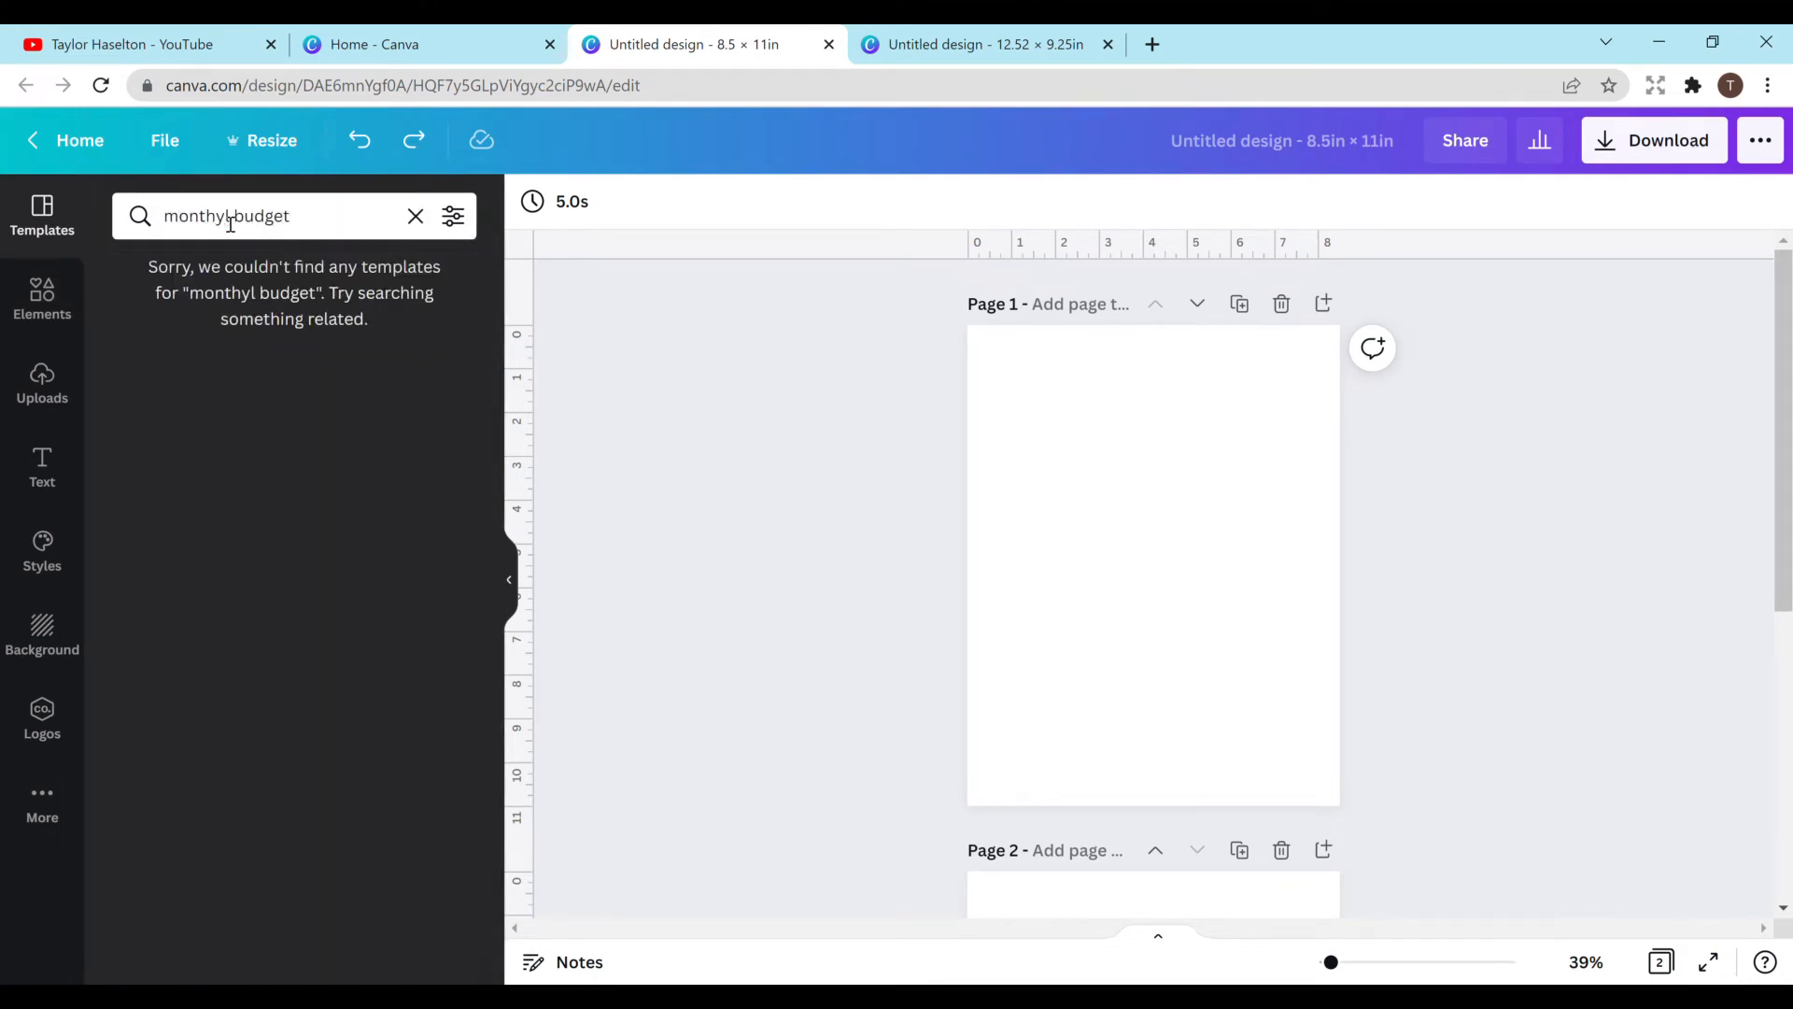
{"action": "left_click", "coordinate": [221, 218]}
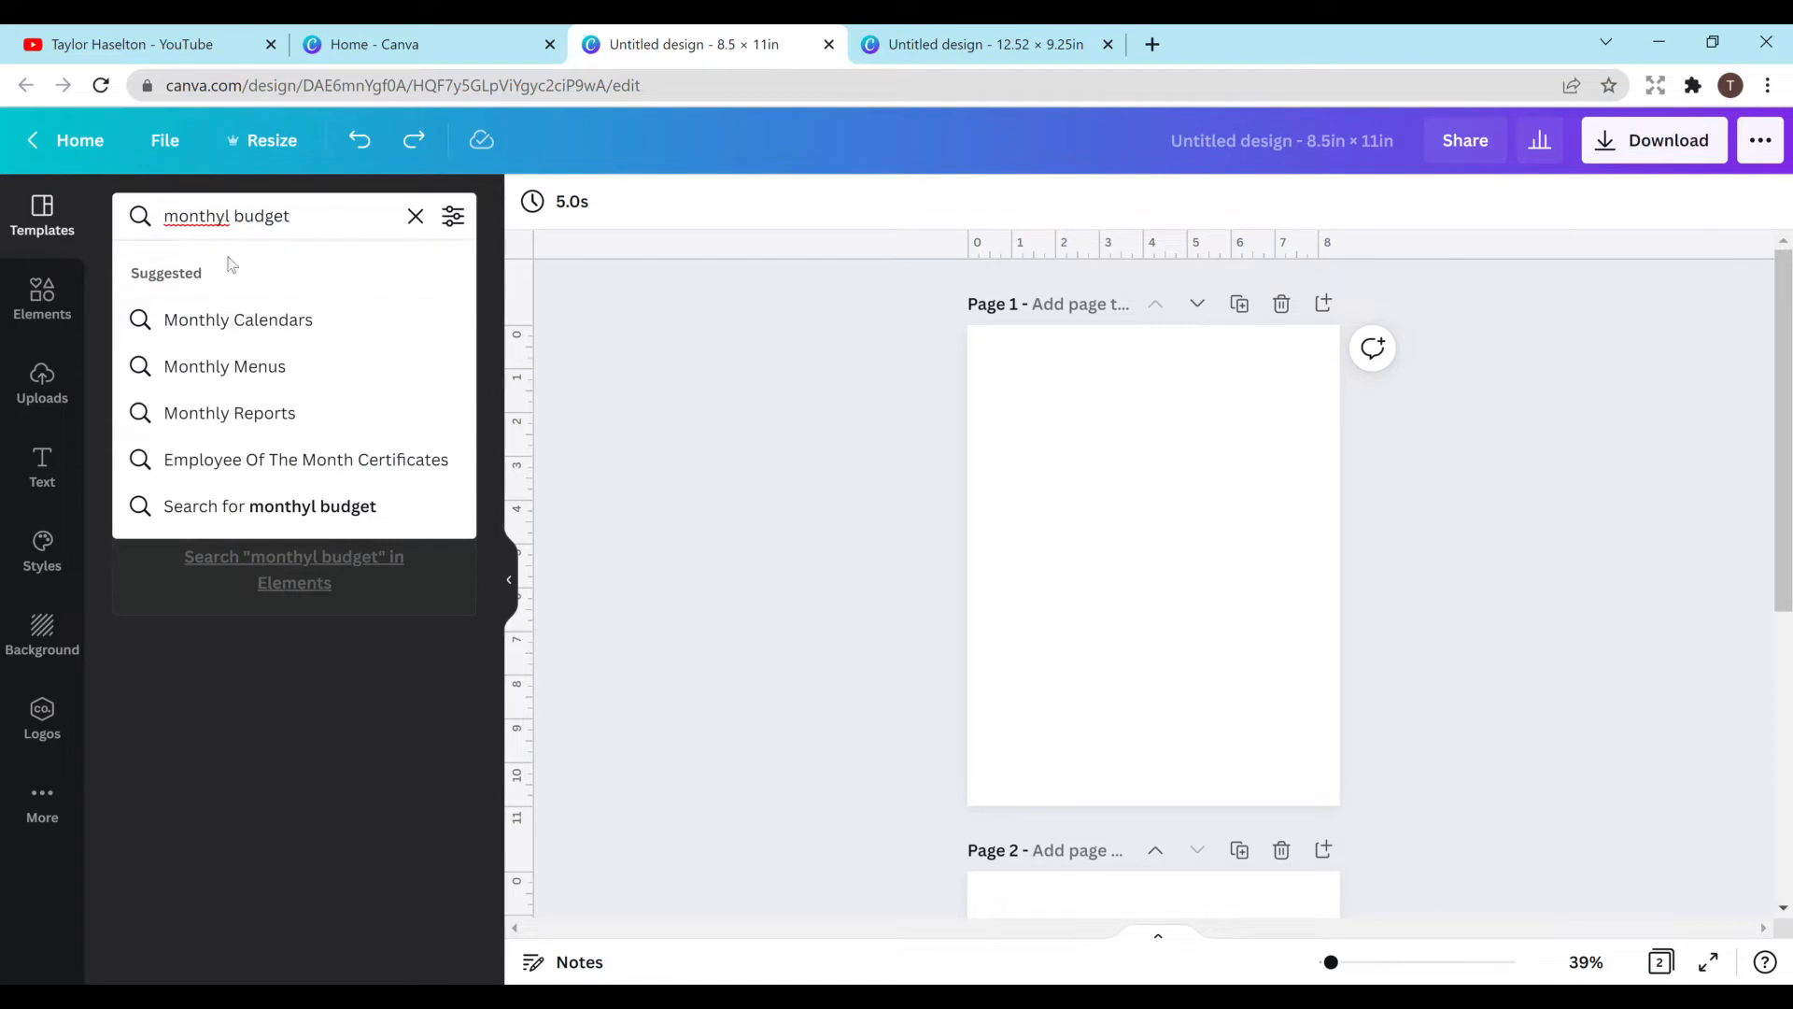
{"action": "key", "text": "BackSpace"}
{"action": "type", "text": "y"}
{"action": "key", "text": "Return"}
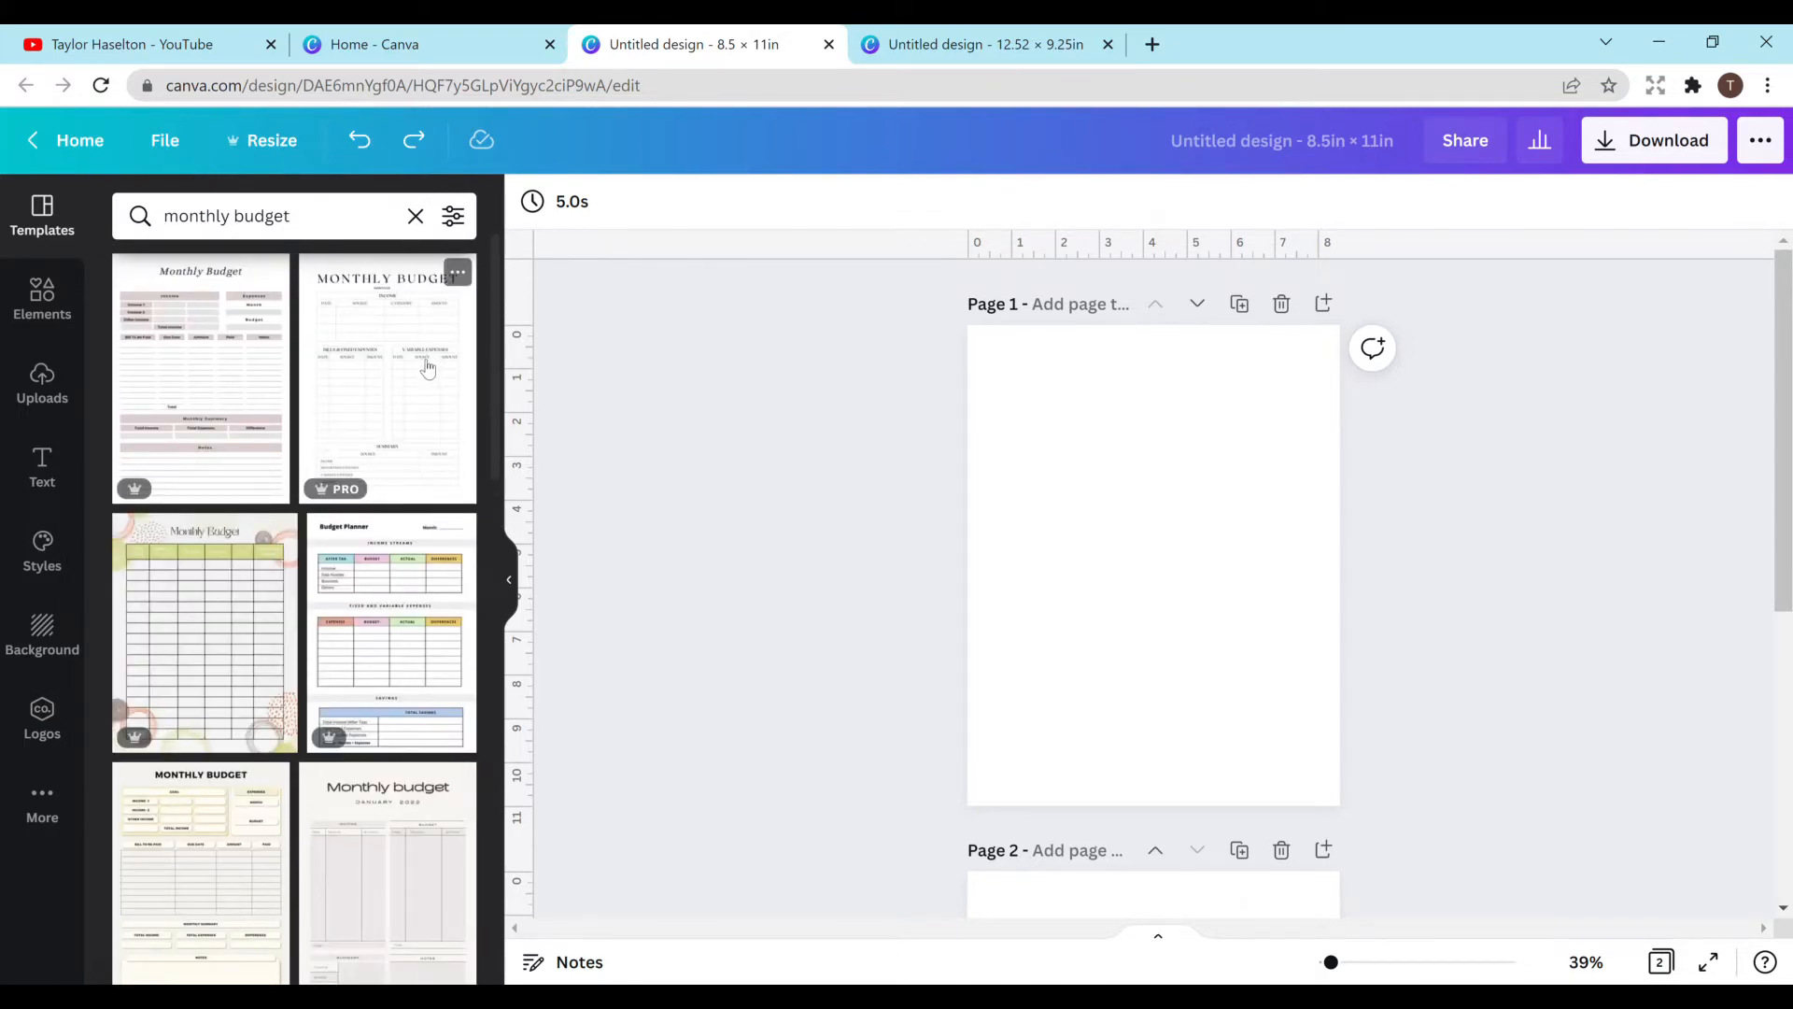
Step: Apply the plain black-and-white Monthly Budget template to page 1 and delete all its elements
{"action": "left_click", "coordinate": [429, 332]}
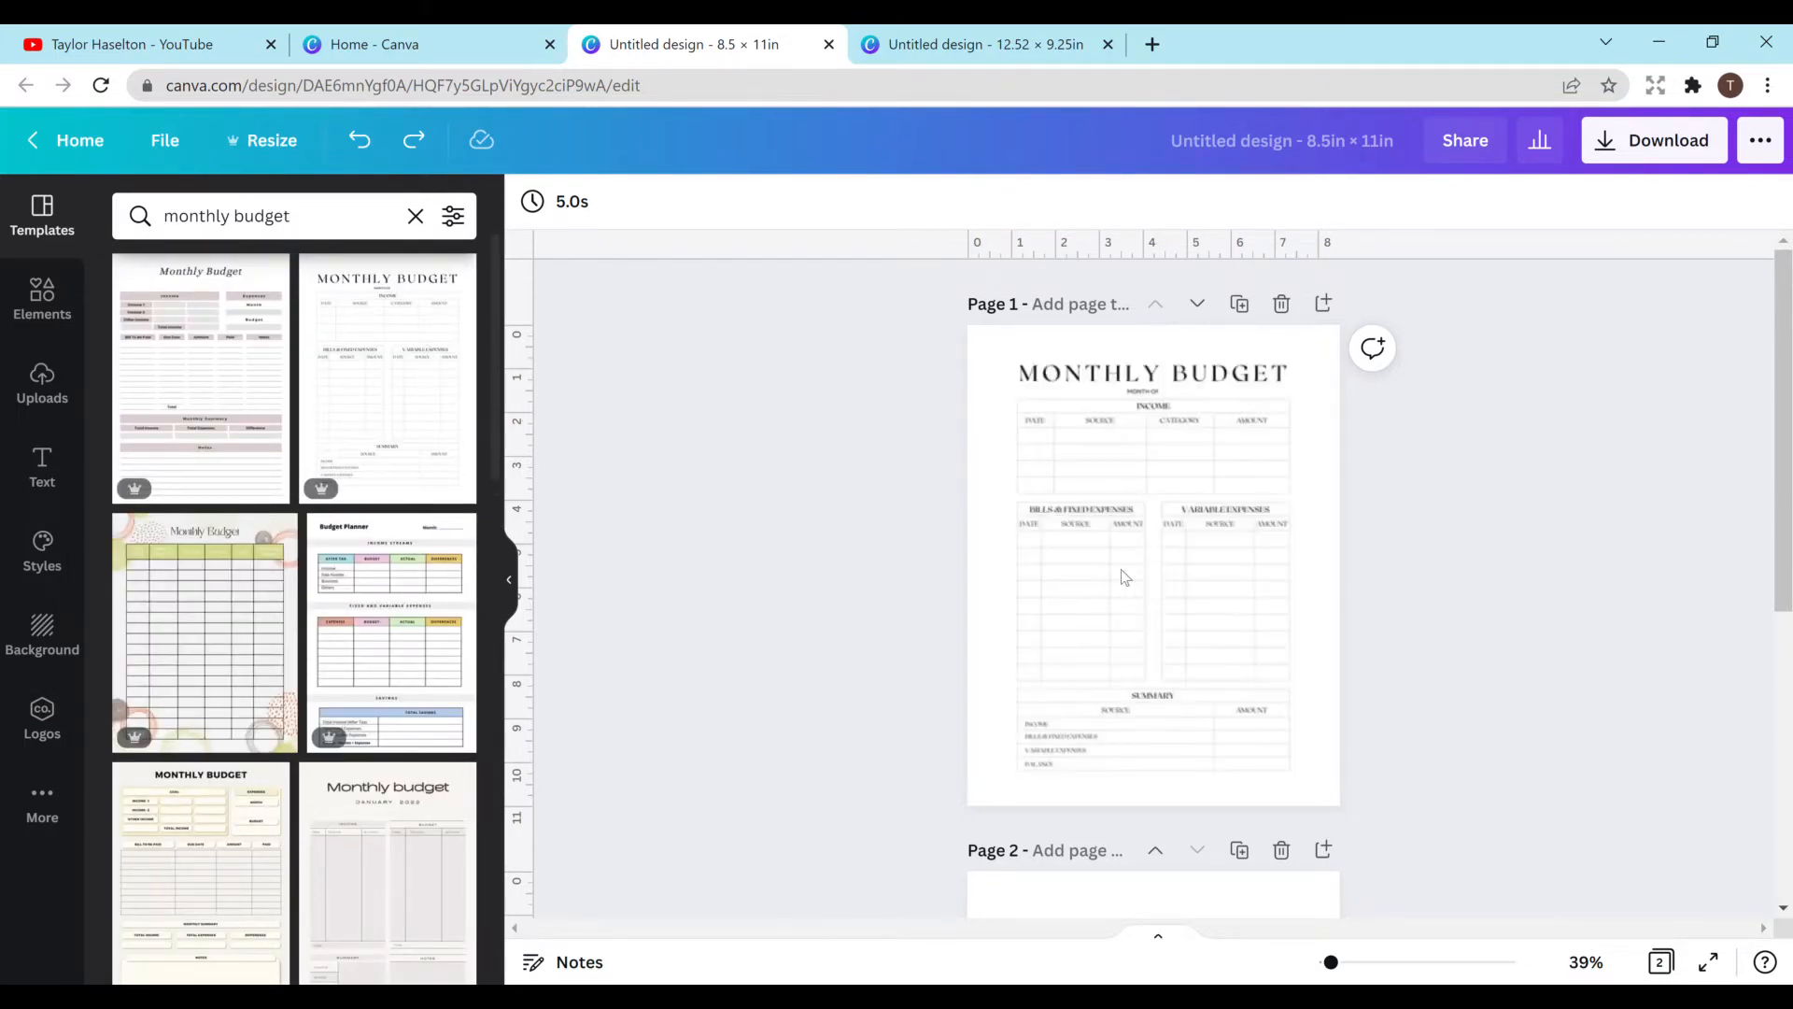
{"action": "left_click", "coordinate": [1160, 543]}
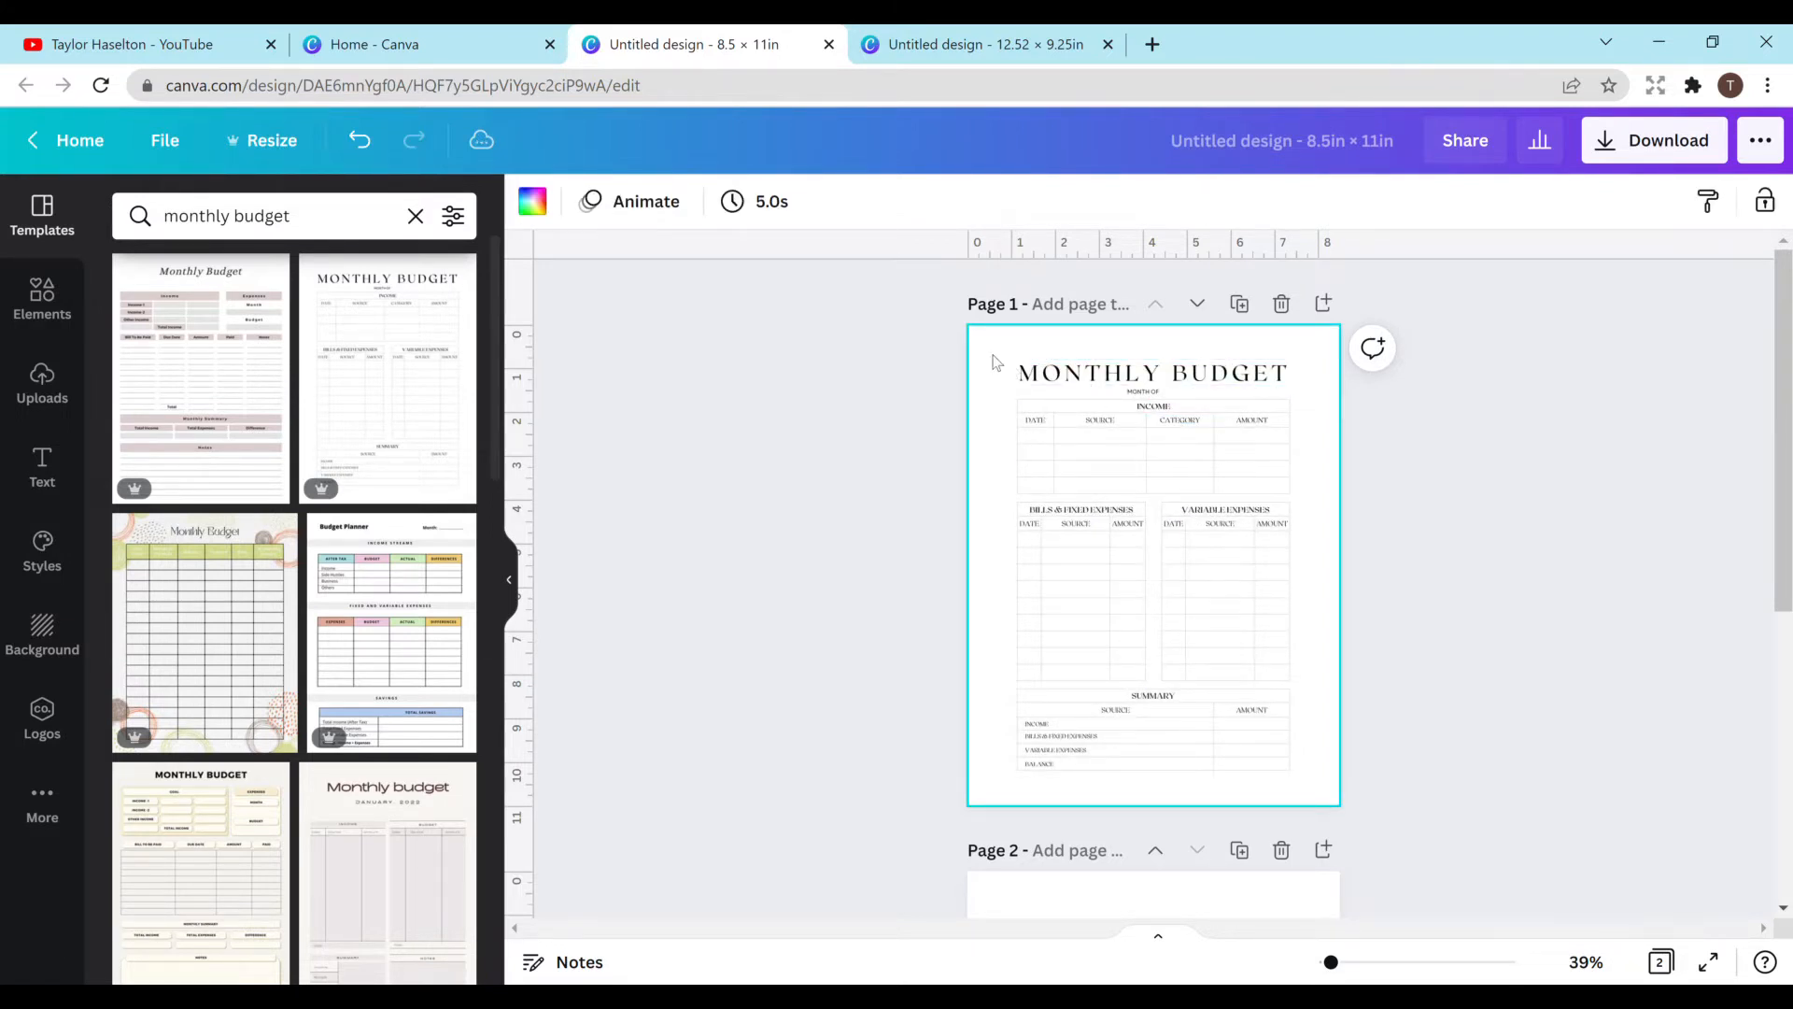
{"action": "left_click_drag", "start_coordinate": [993, 345], "coordinate": [1324, 771]}
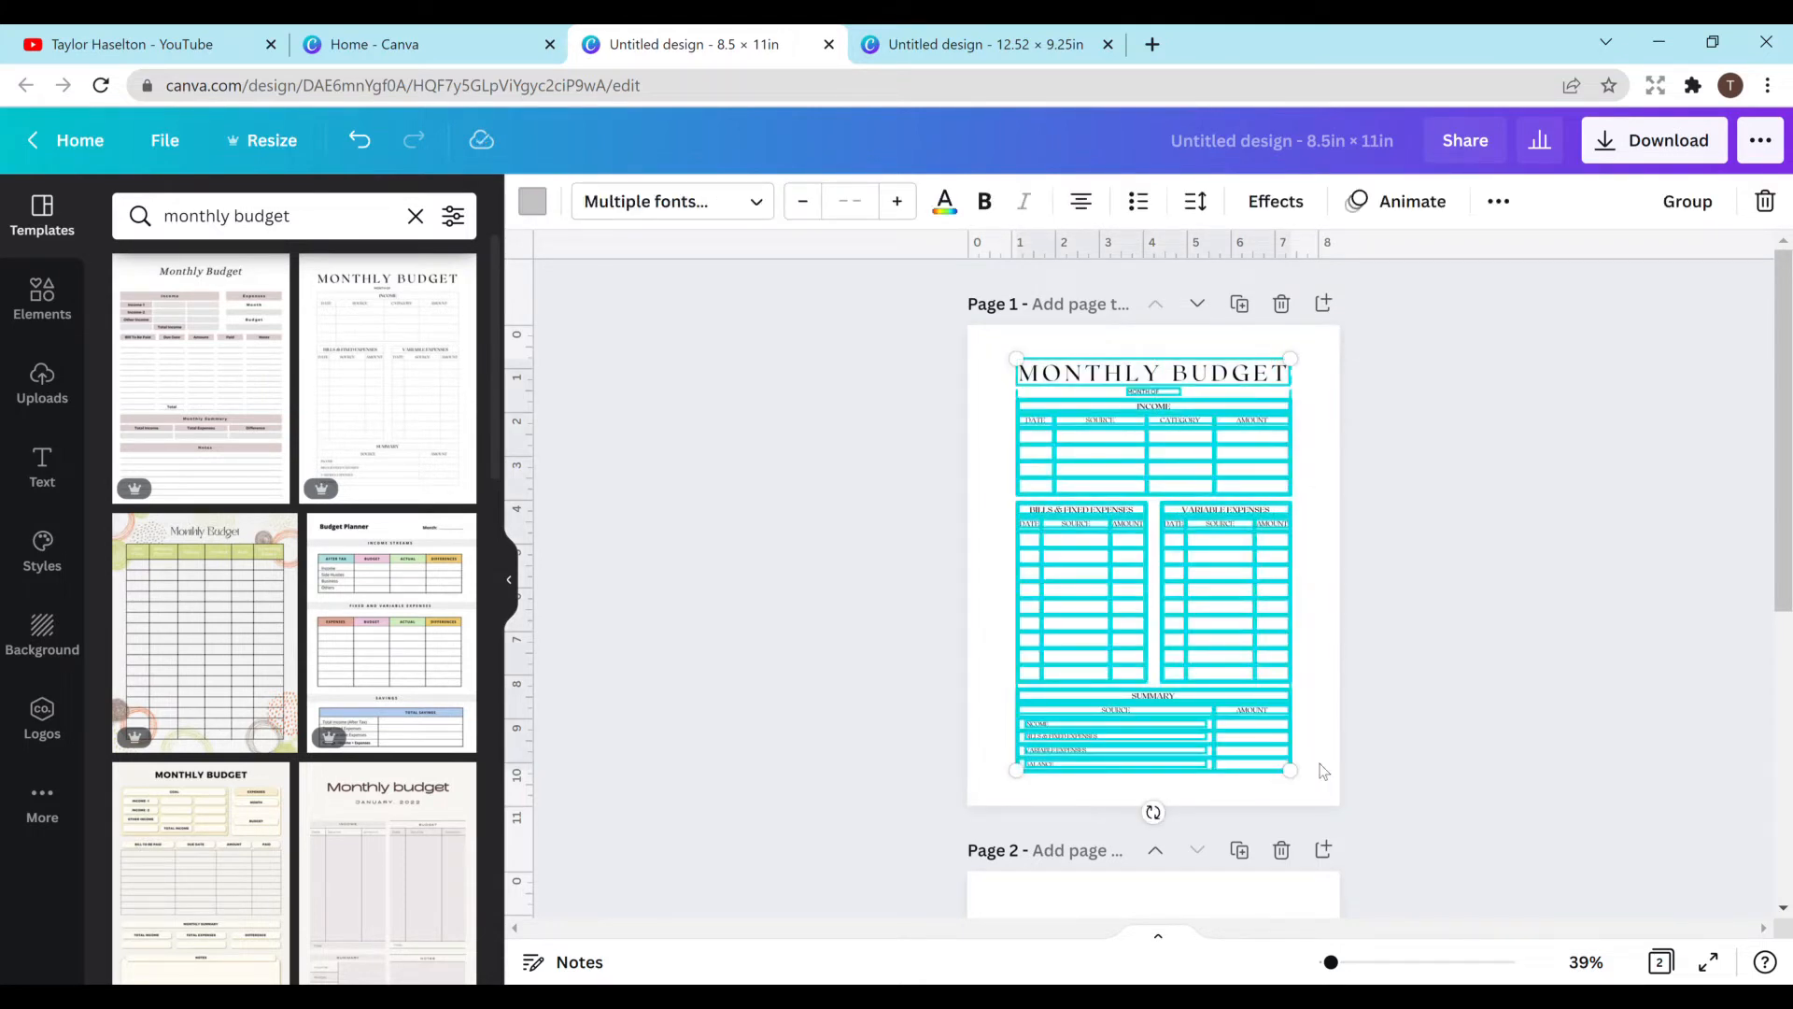
{"action": "key", "text": "Delete"}
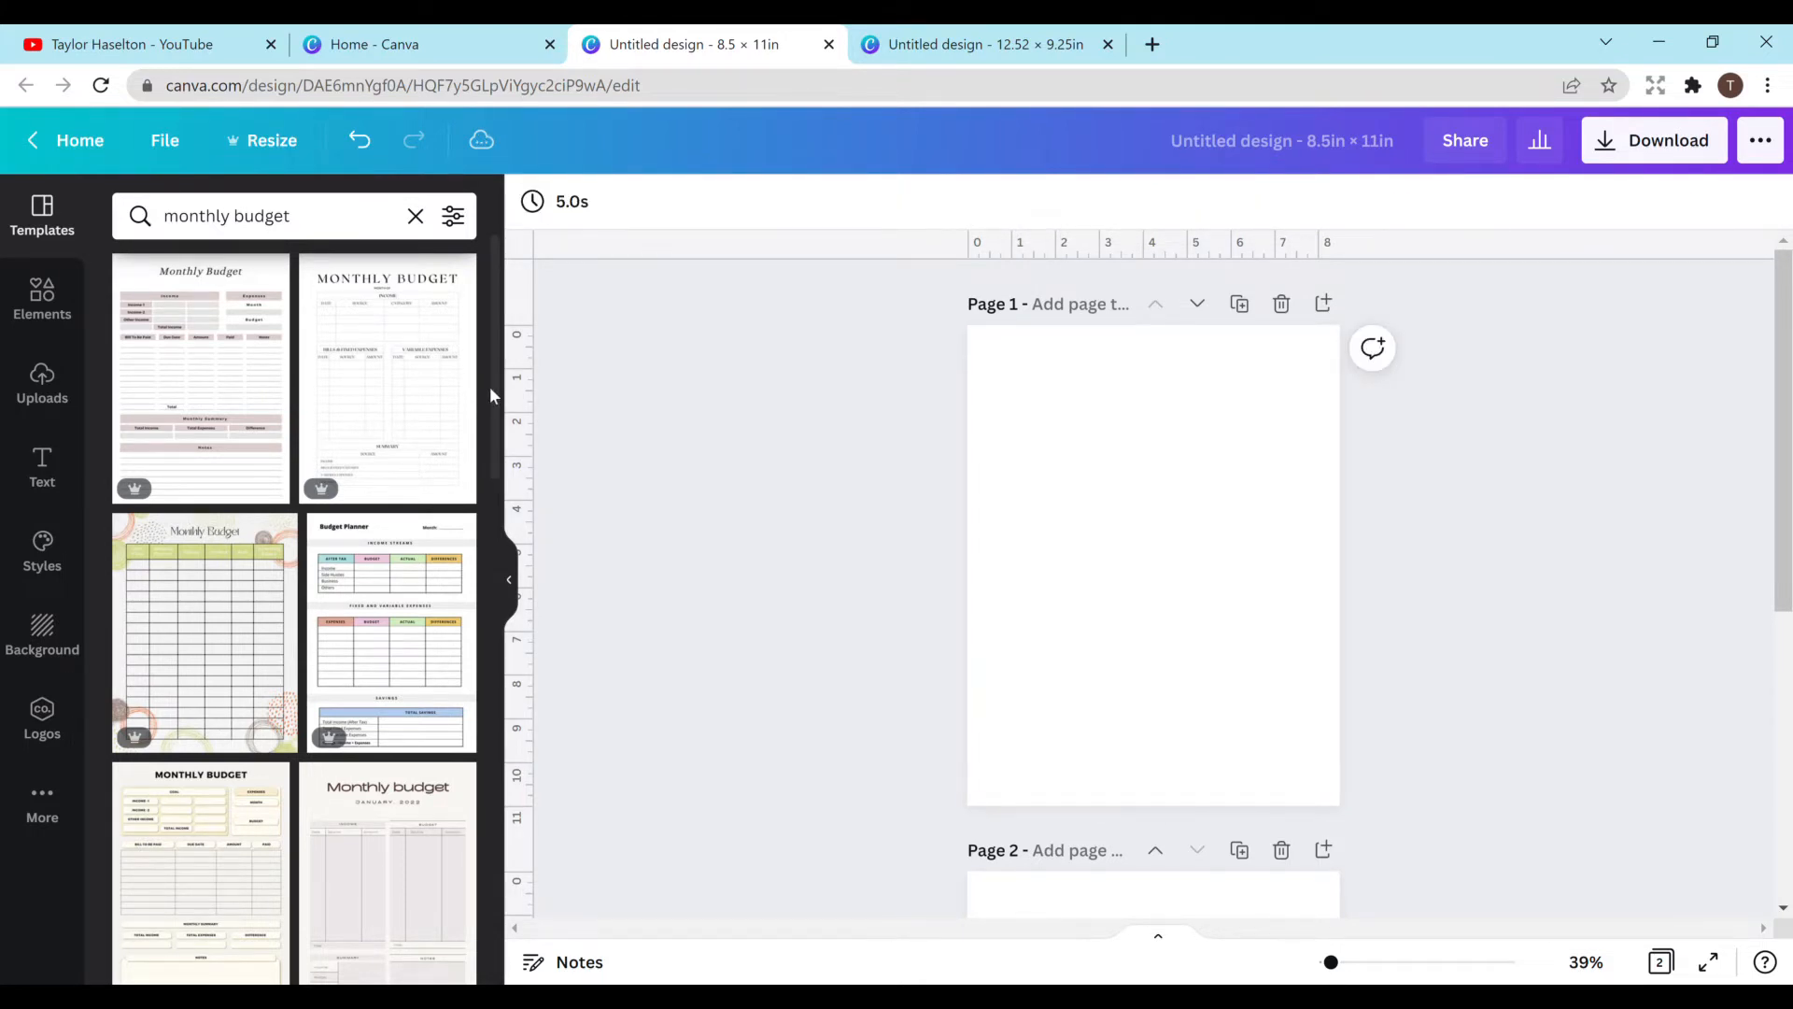
Step: View the color and language filter options for the monthly budget templates
{"action": "left_click_drag", "start_coordinate": [490, 385], "coordinate": [469, 312]}
{"action": "left_click", "coordinate": [453, 216]}
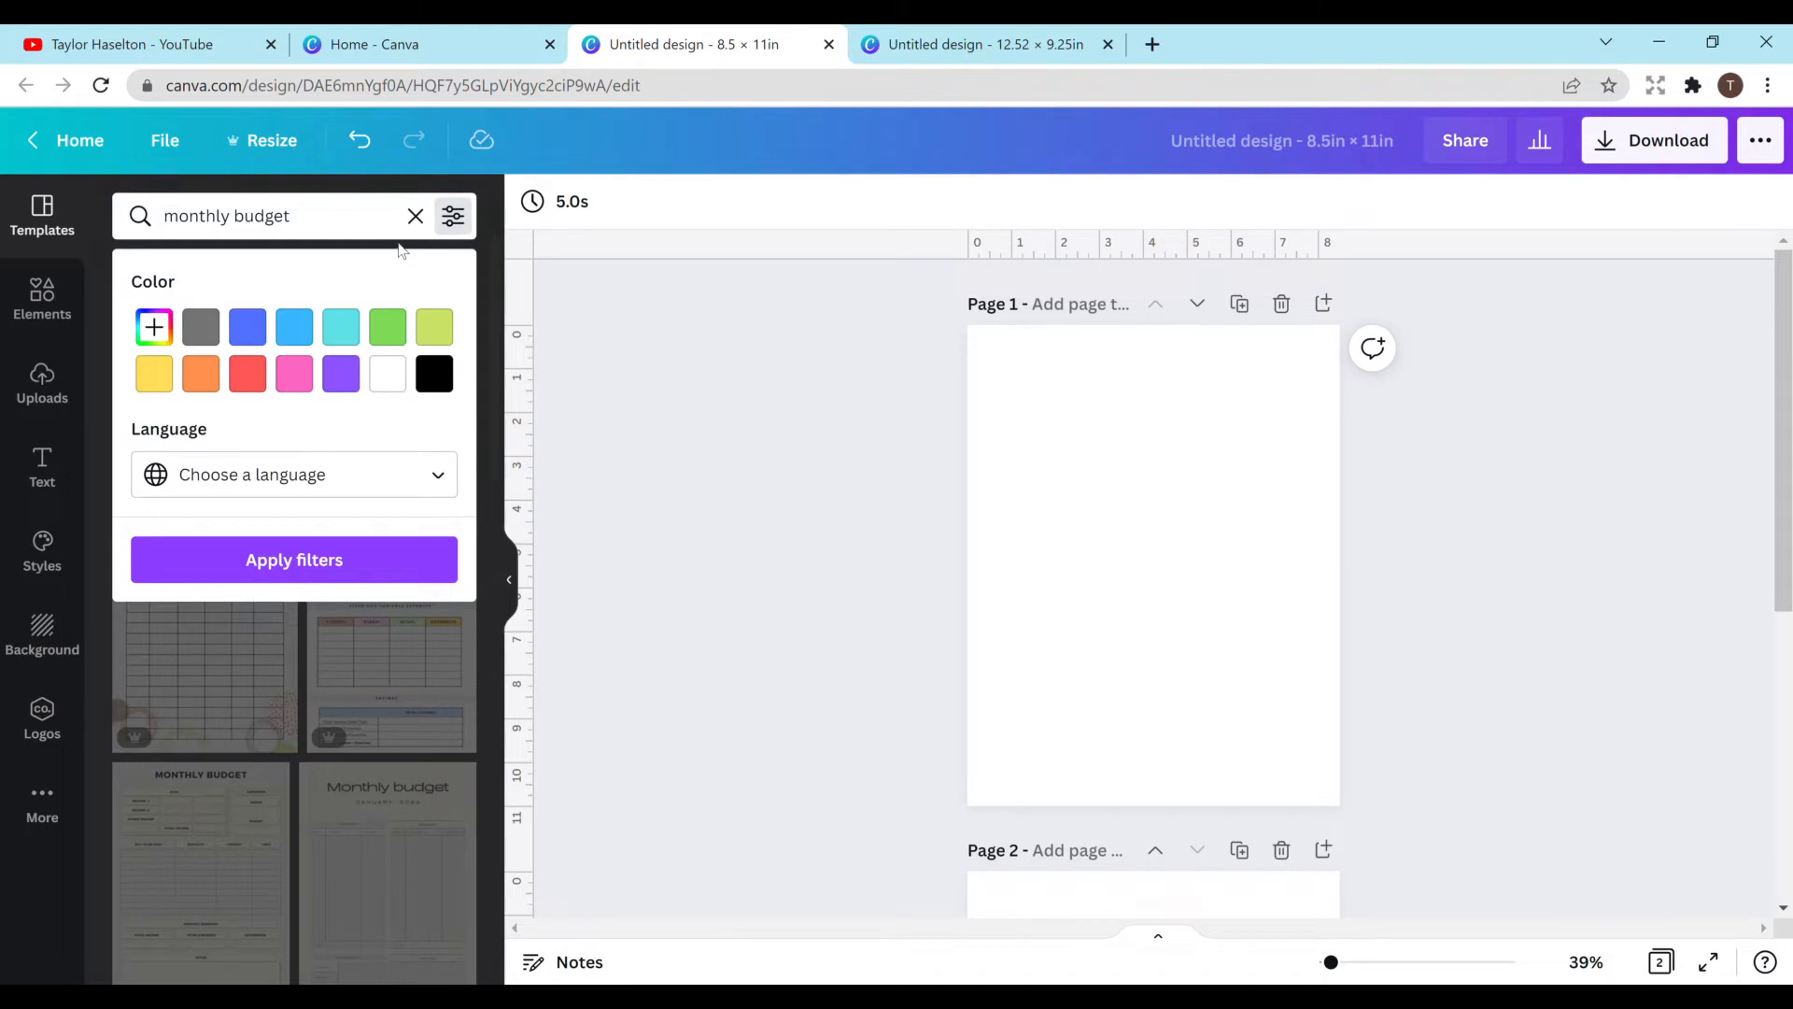
{"action": "left_click", "coordinate": [453, 216]}
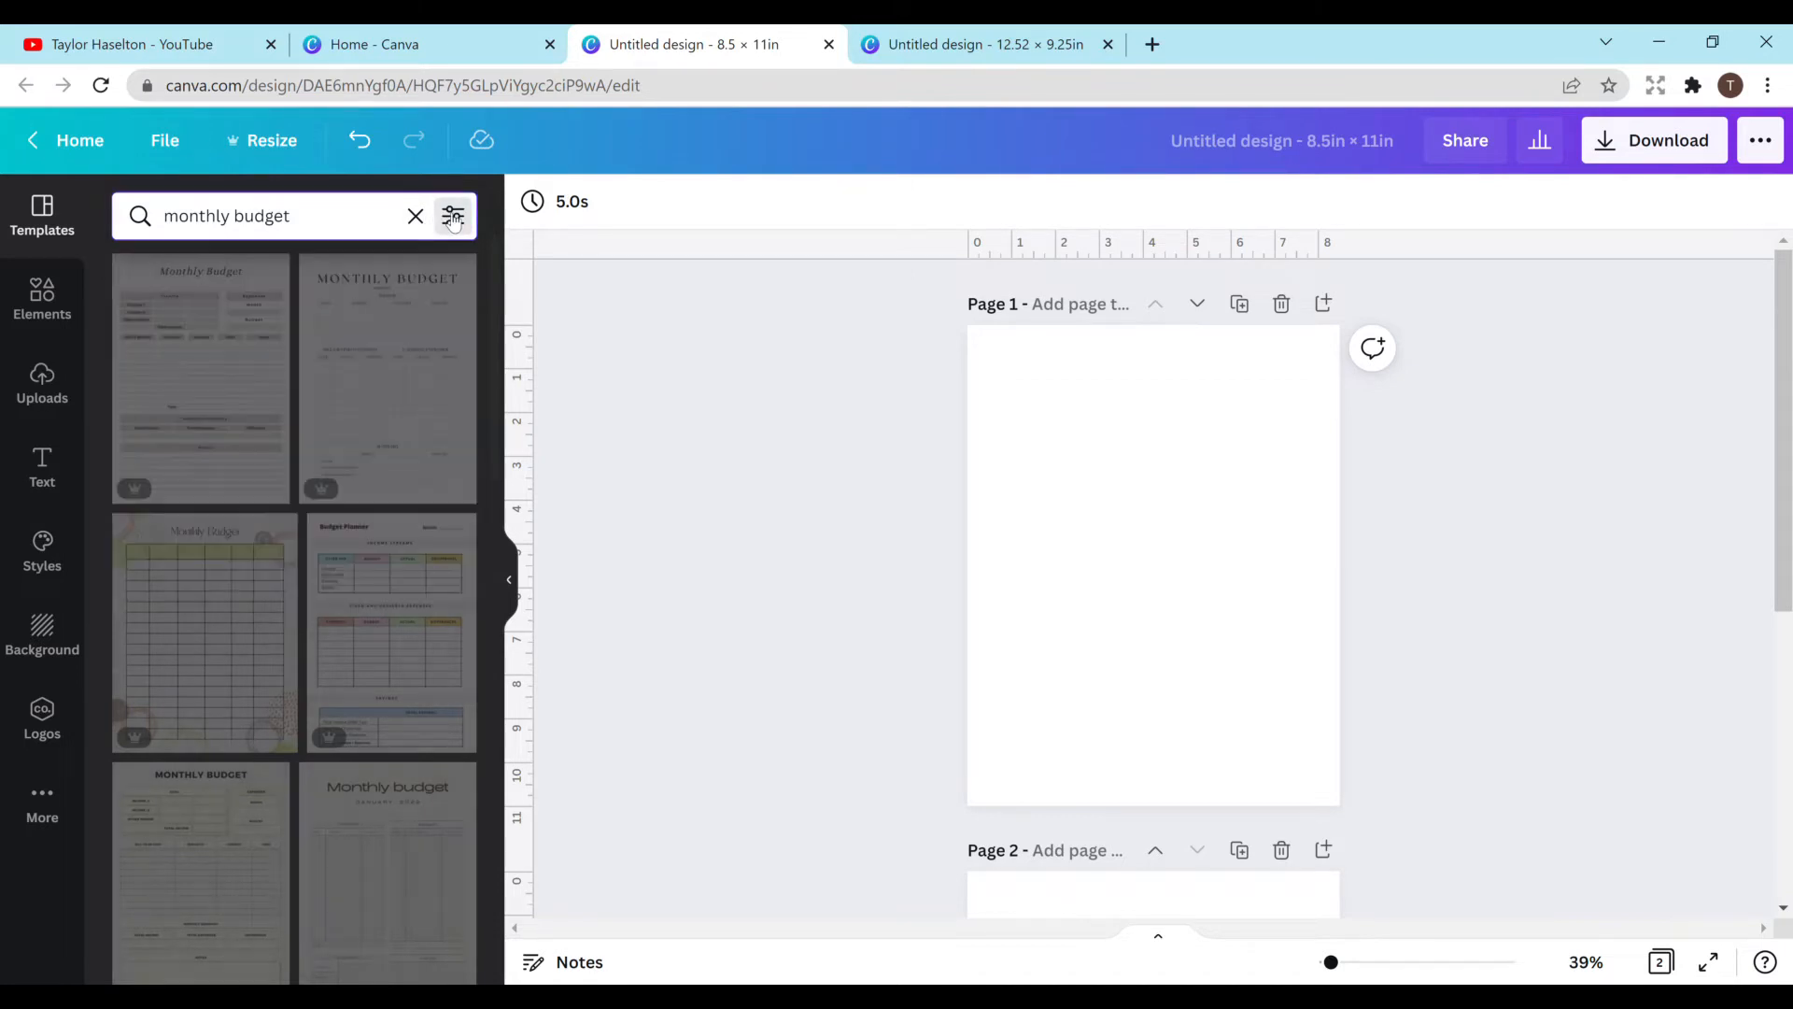
Step: Search the elements library for "dog"
{"action": "left_click", "coordinate": [44, 299]}
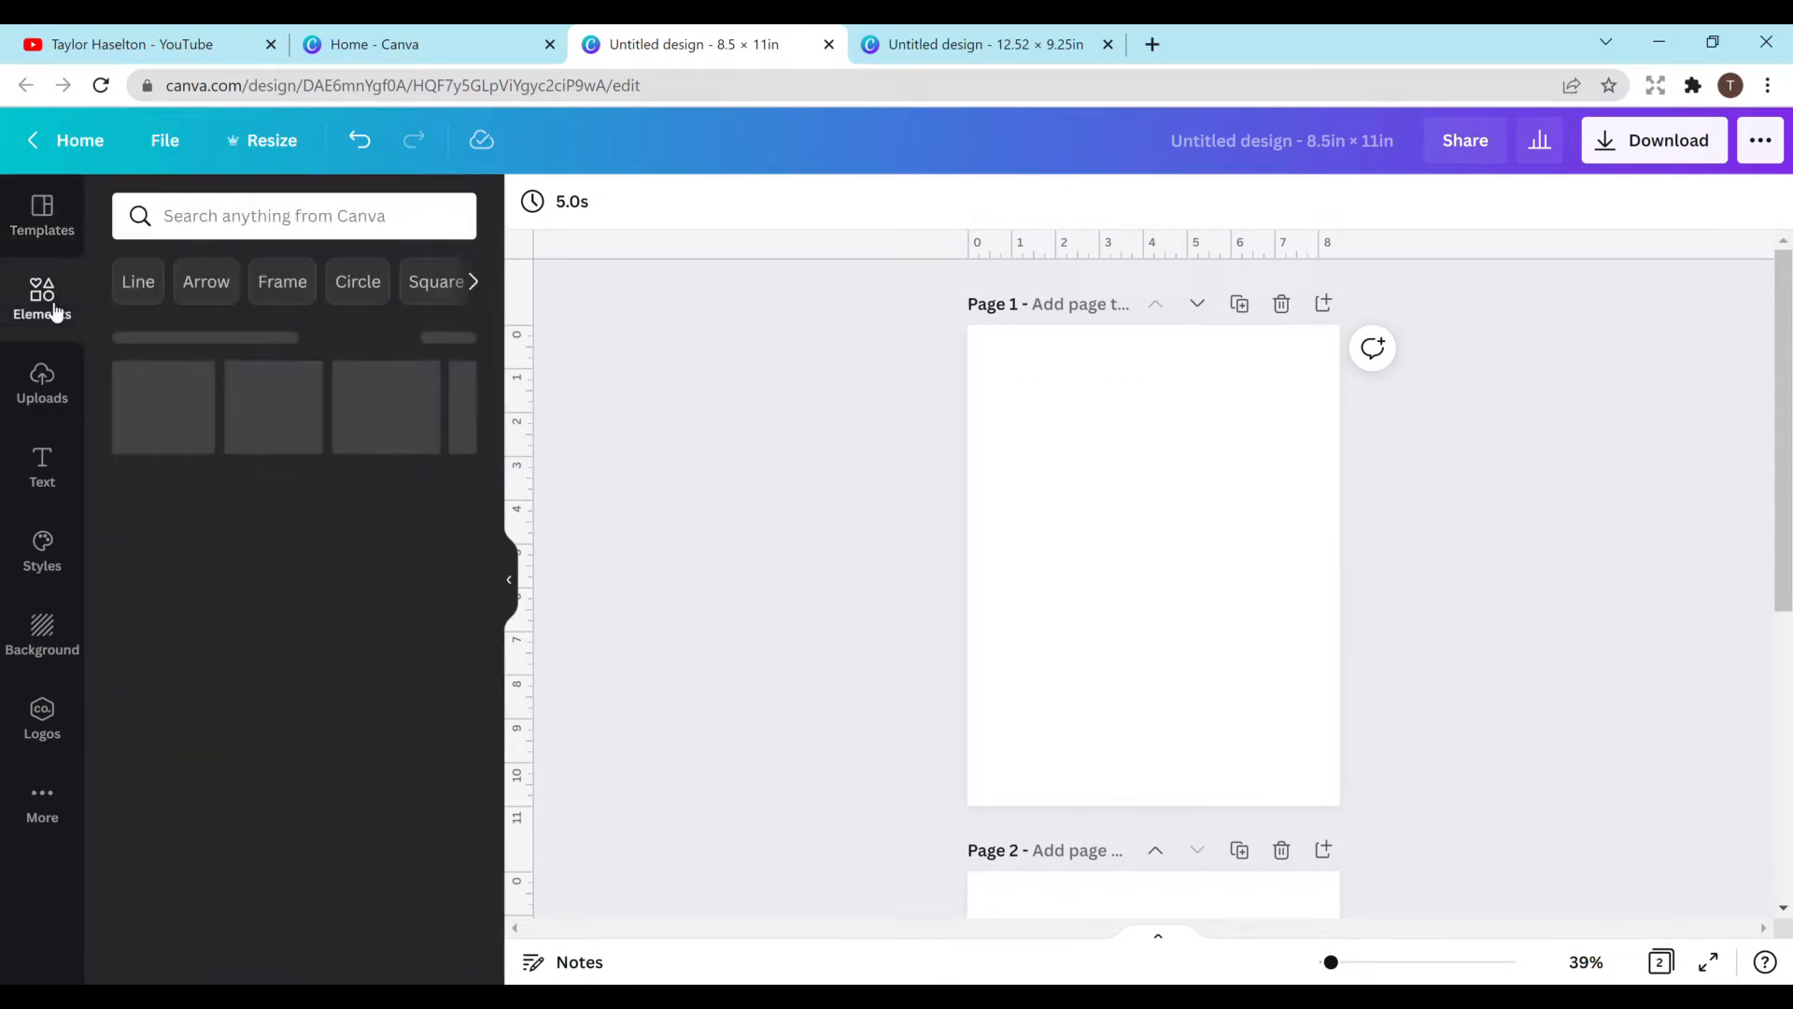
{"action": "left_click", "coordinate": [252, 224]}
{"action": "type", "text": "dog"}
{"action": "key", "text": "Return"}
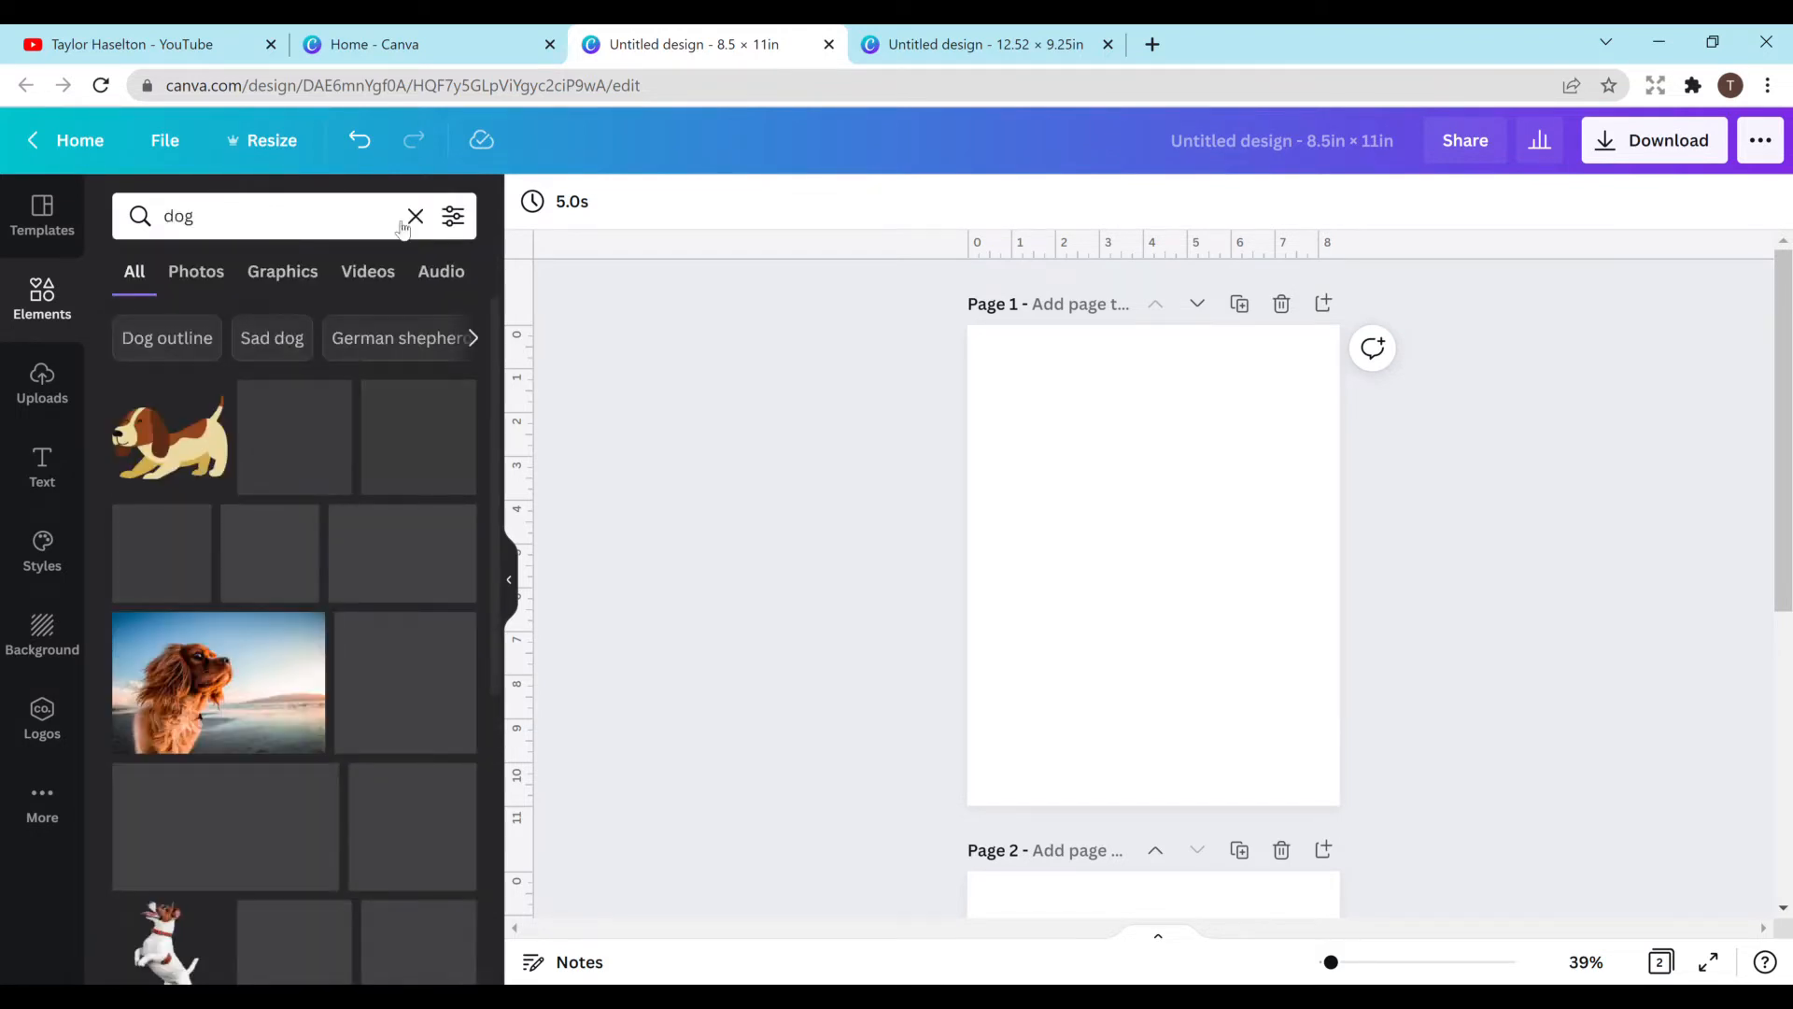
Step: Examine the filter options for the dog elements, enabling and clearing the Free price filter
{"action": "left_click", "coordinate": [454, 223]}
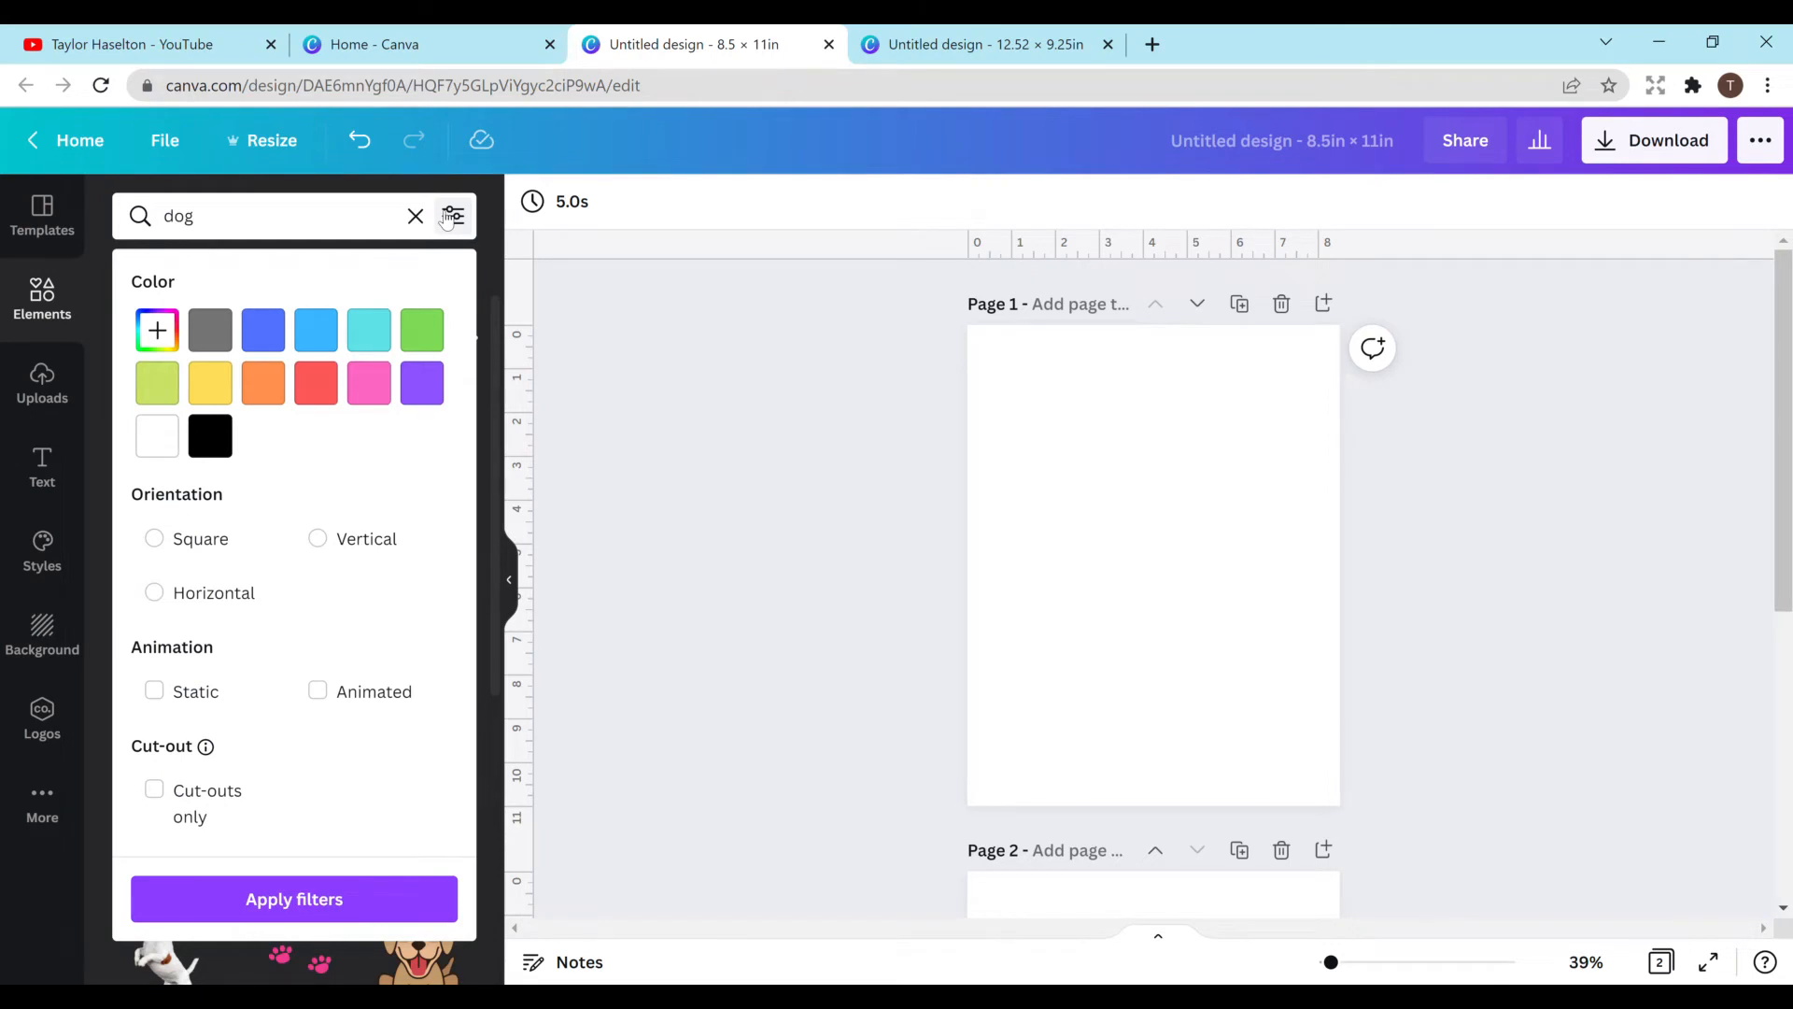
{"action": "scroll", "coordinate": [447, 481], "scroll_direction": "down", "scroll_amount": 1}
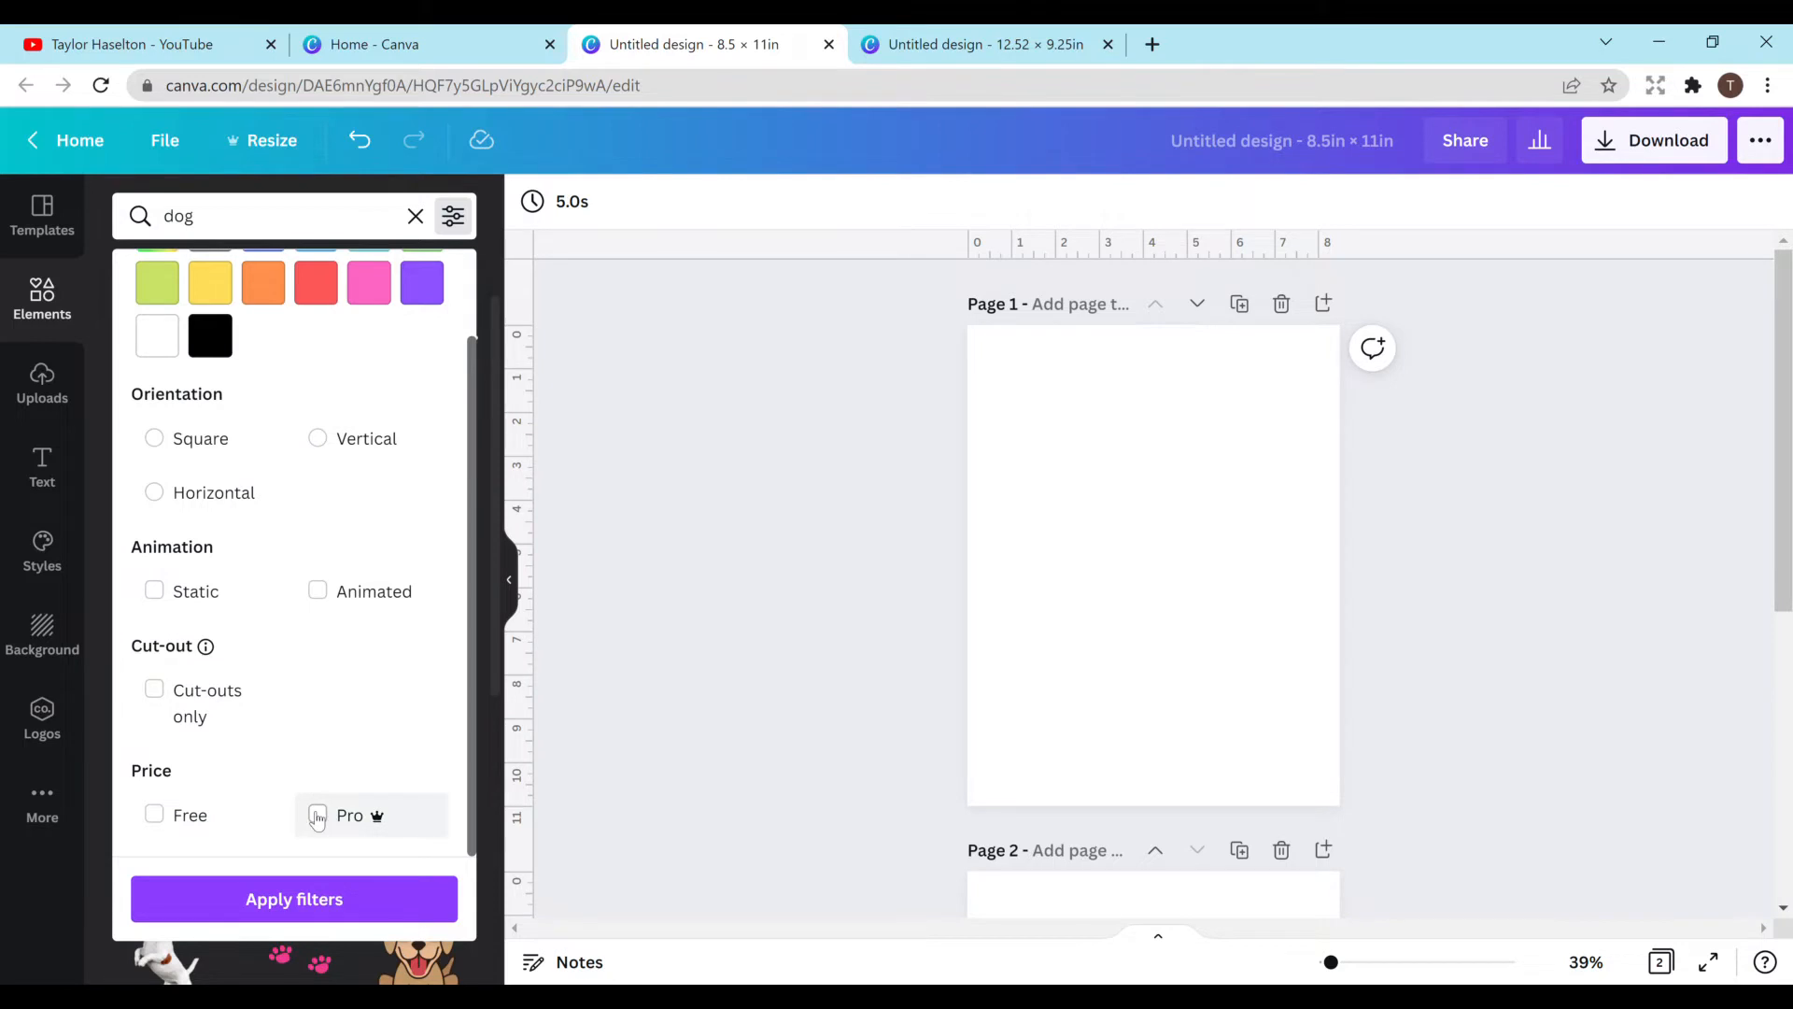
{"action": "left_click", "coordinate": [154, 814]}
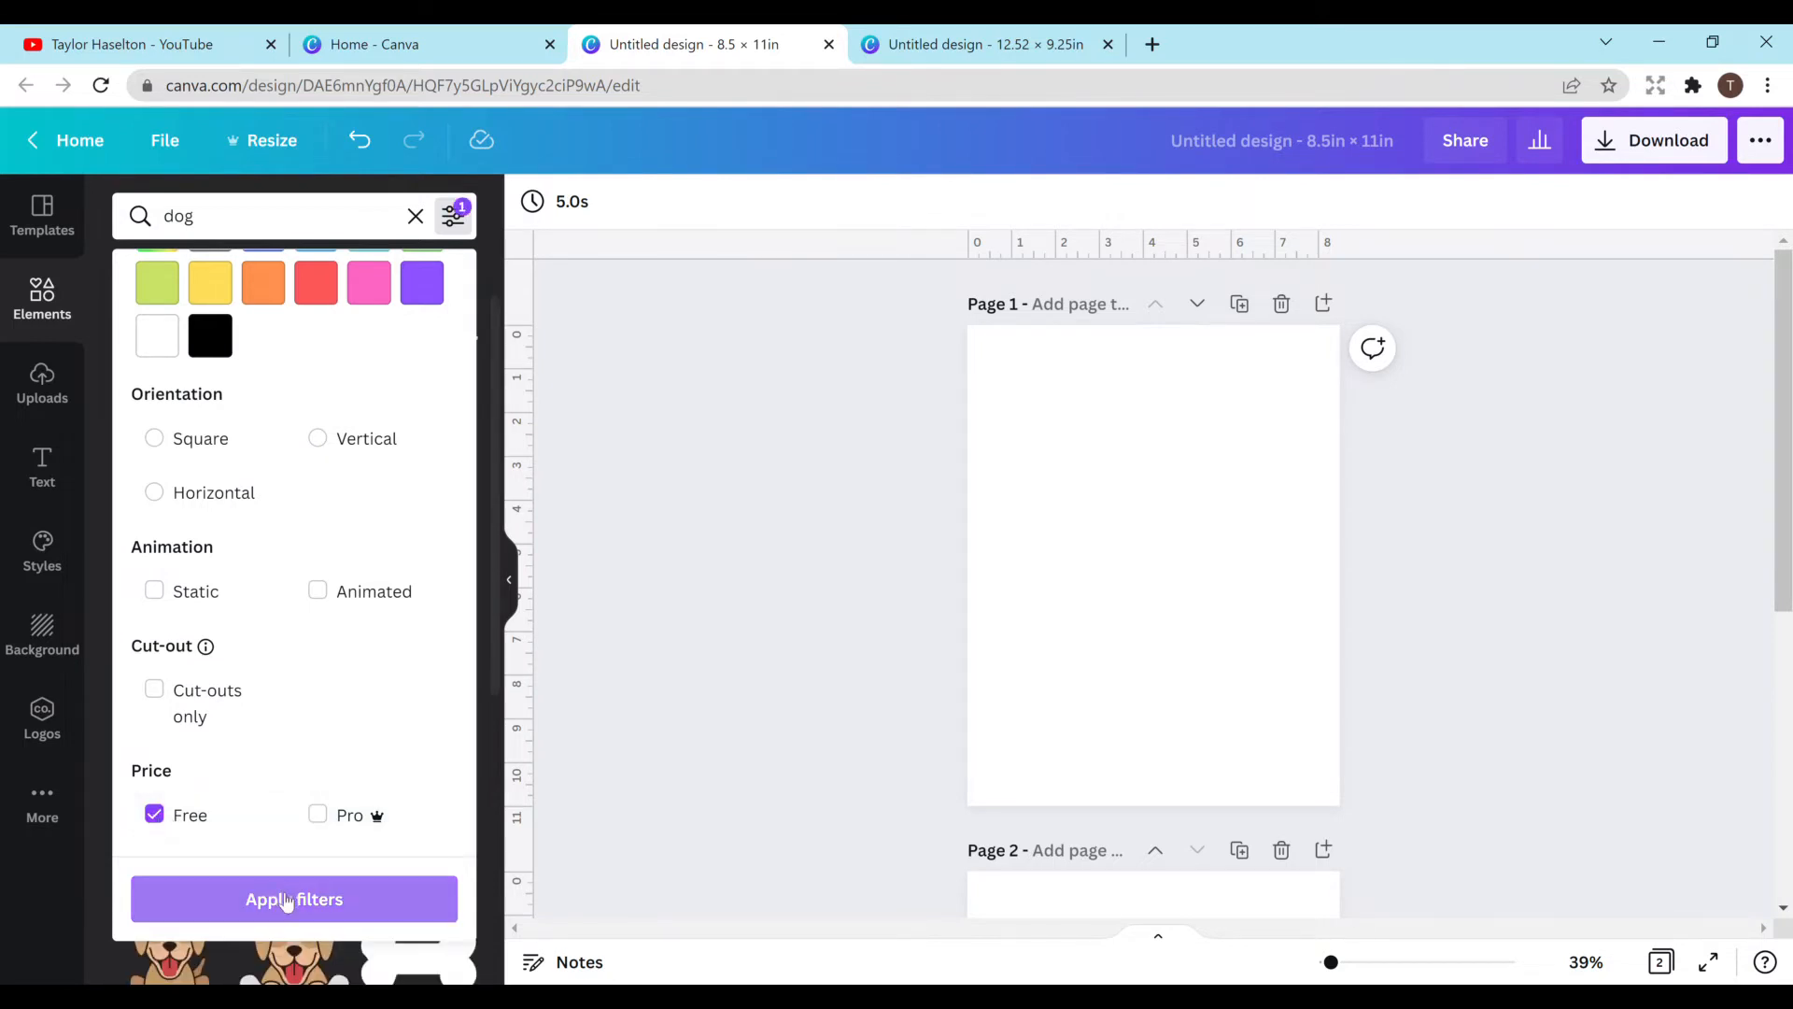
{"action": "left_click", "coordinate": [152, 815]}
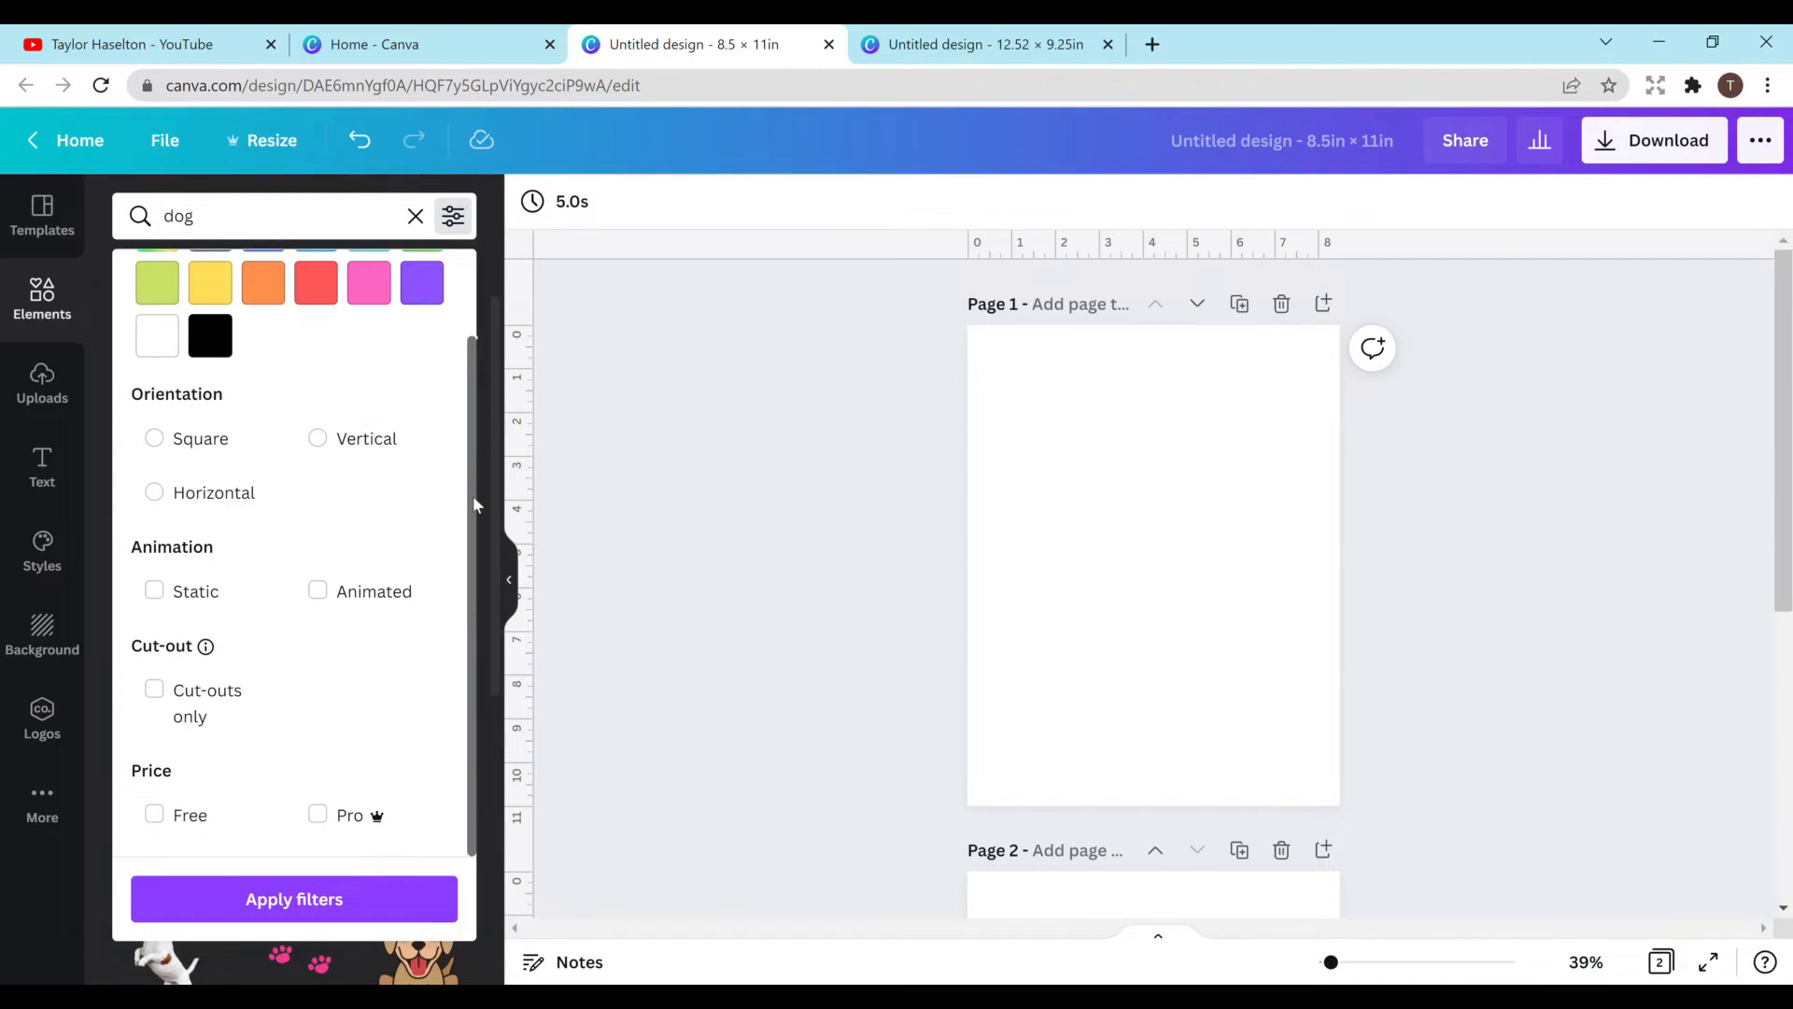
{"action": "scroll", "coordinate": [473, 495], "scroll_direction": "up", "scroll_amount": 2}
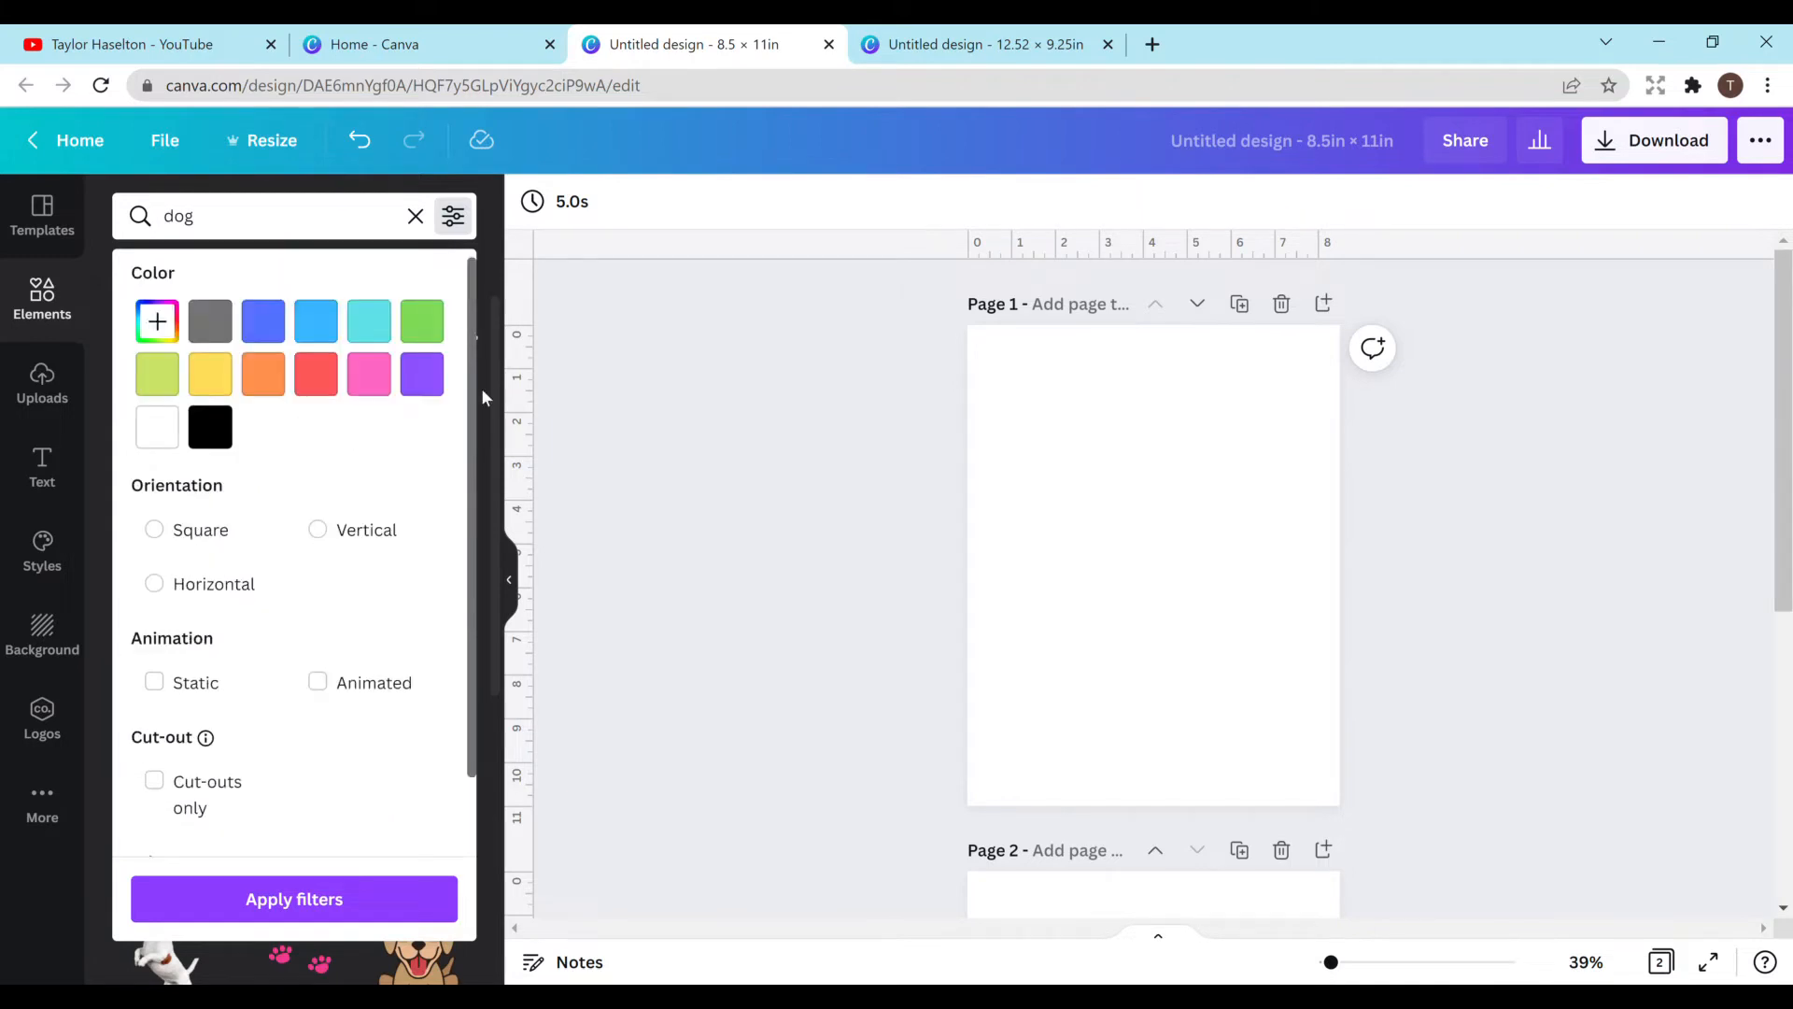
{"action": "left_click", "coordinate": [453, 215]}
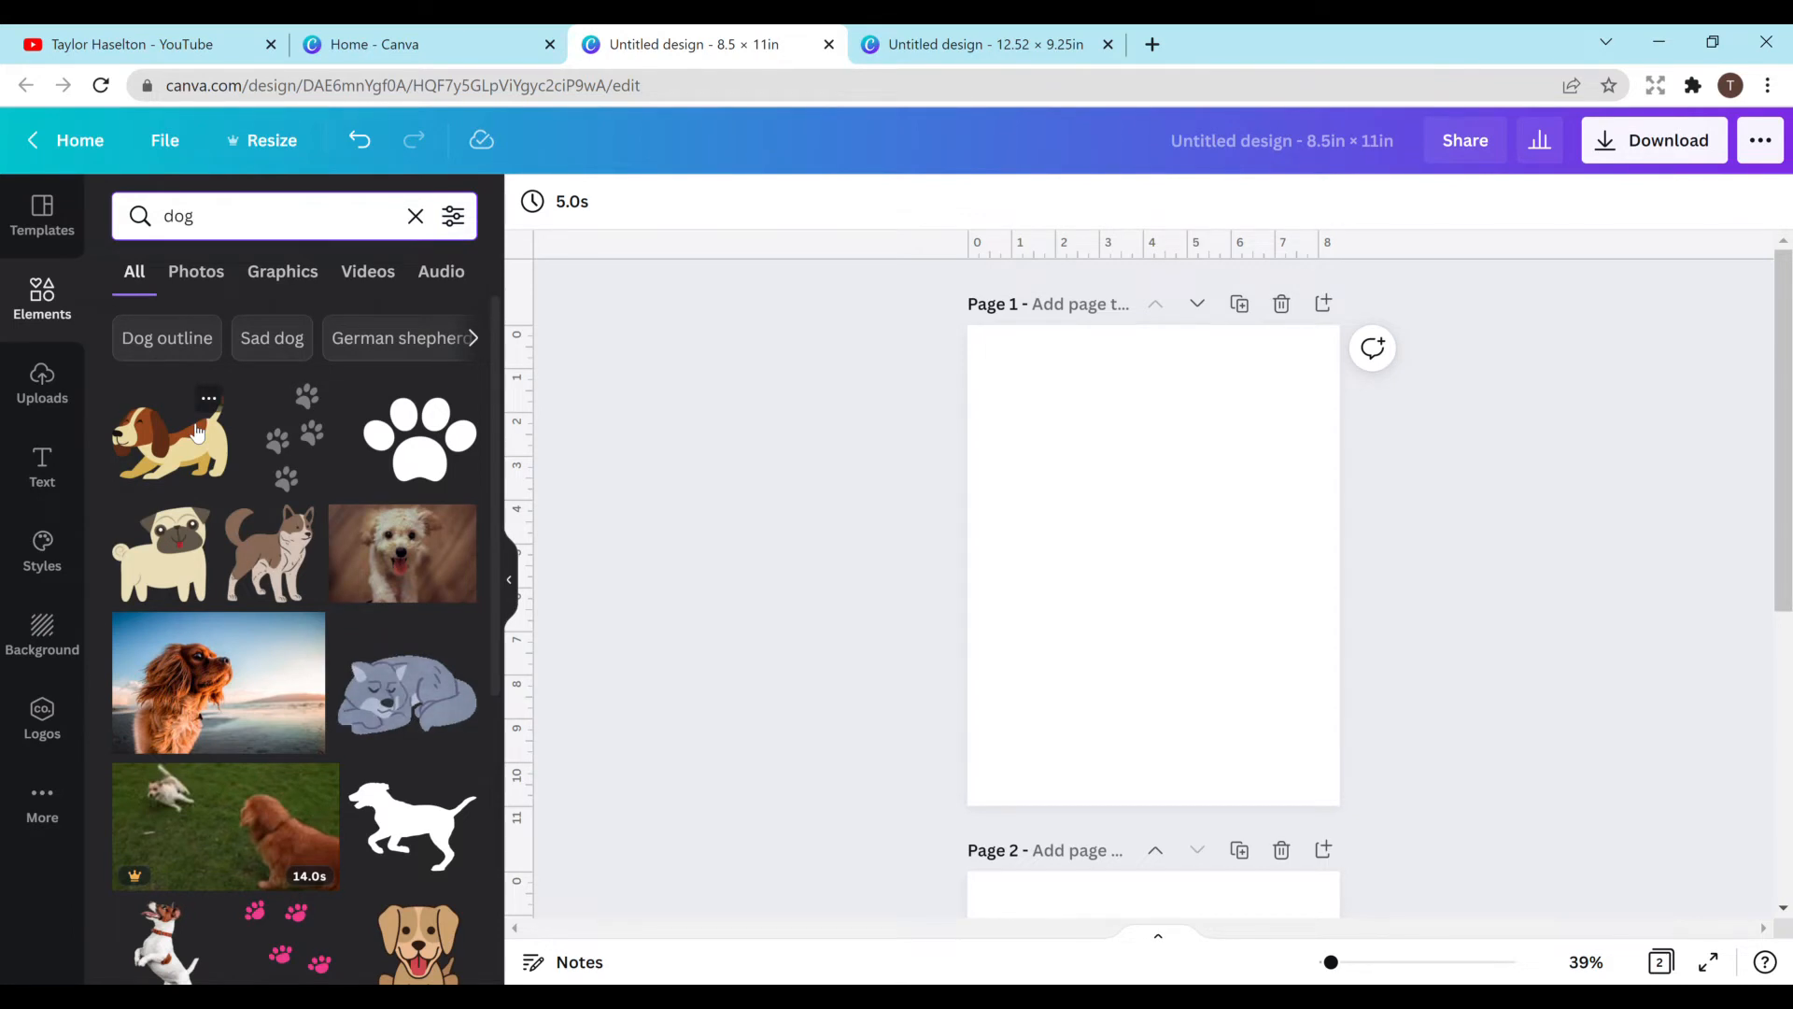
Step: Add the solid single paw print graphic to page 1
{"action": "left_click", "coordinate": [421, 437]}
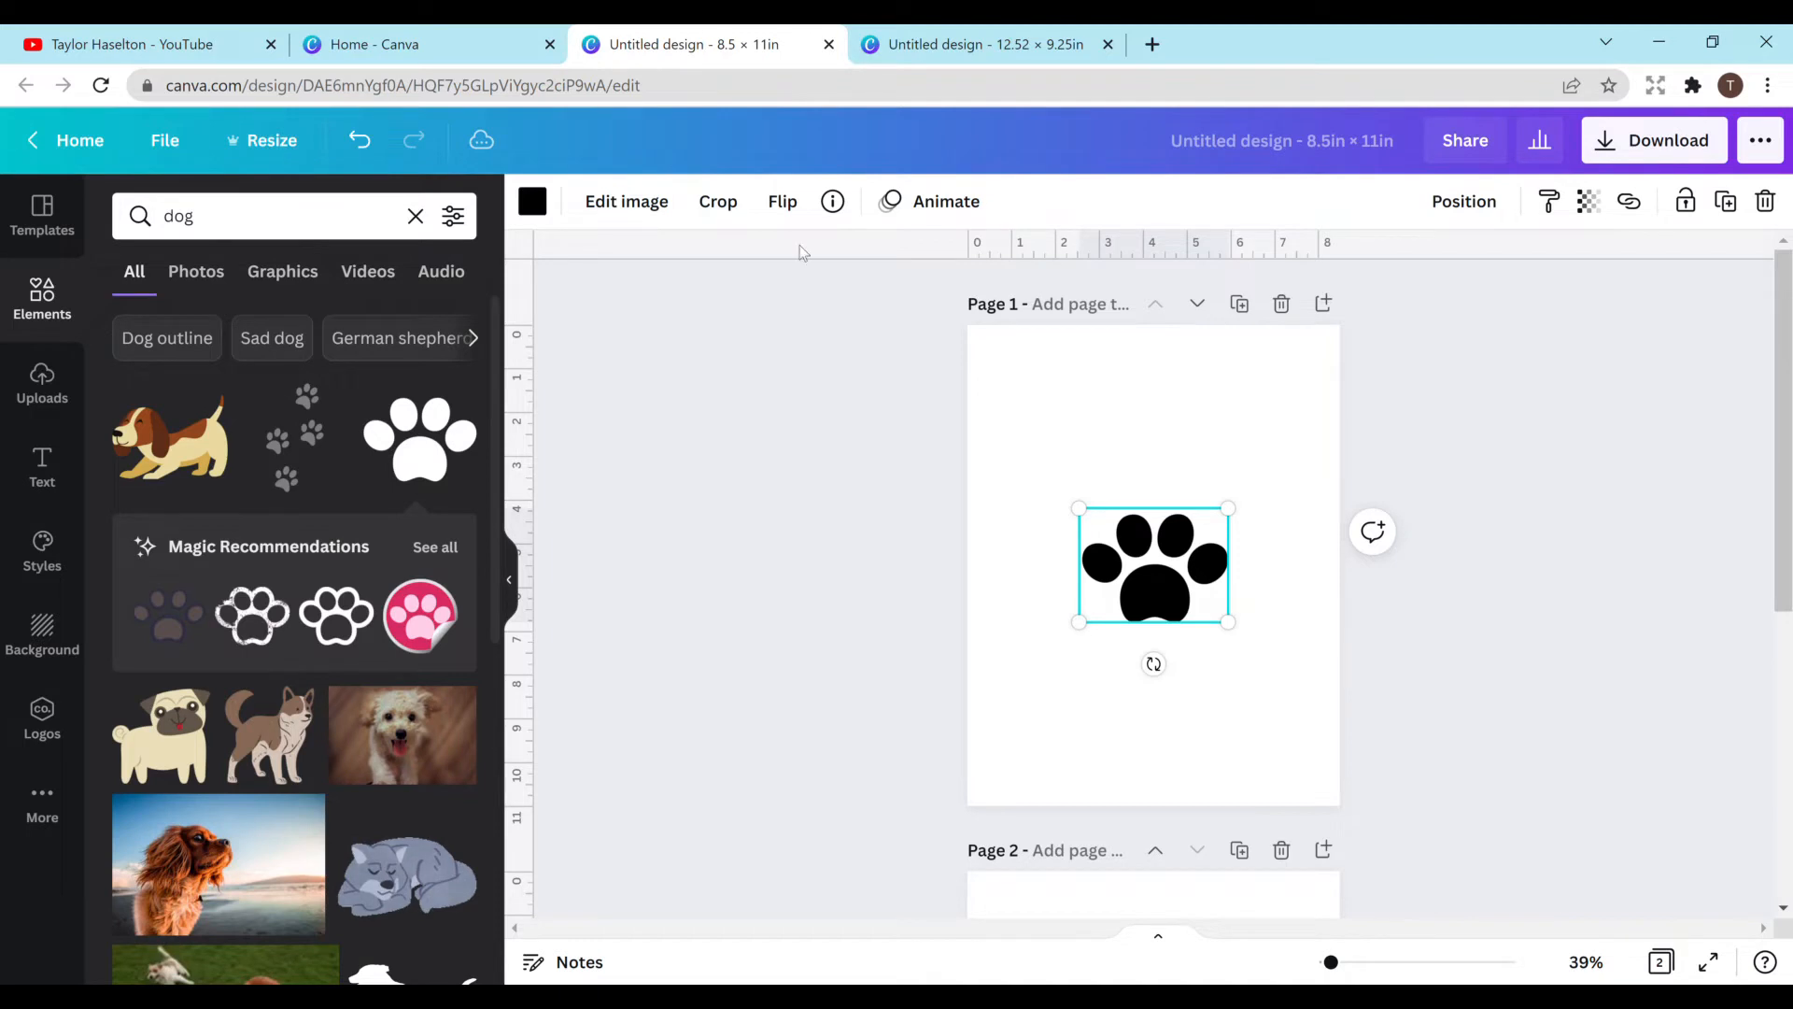
Step: Try purple and blue as the paw print's color, and set it back to black
{"action": "left_click", "coordinate": [539, 203]}
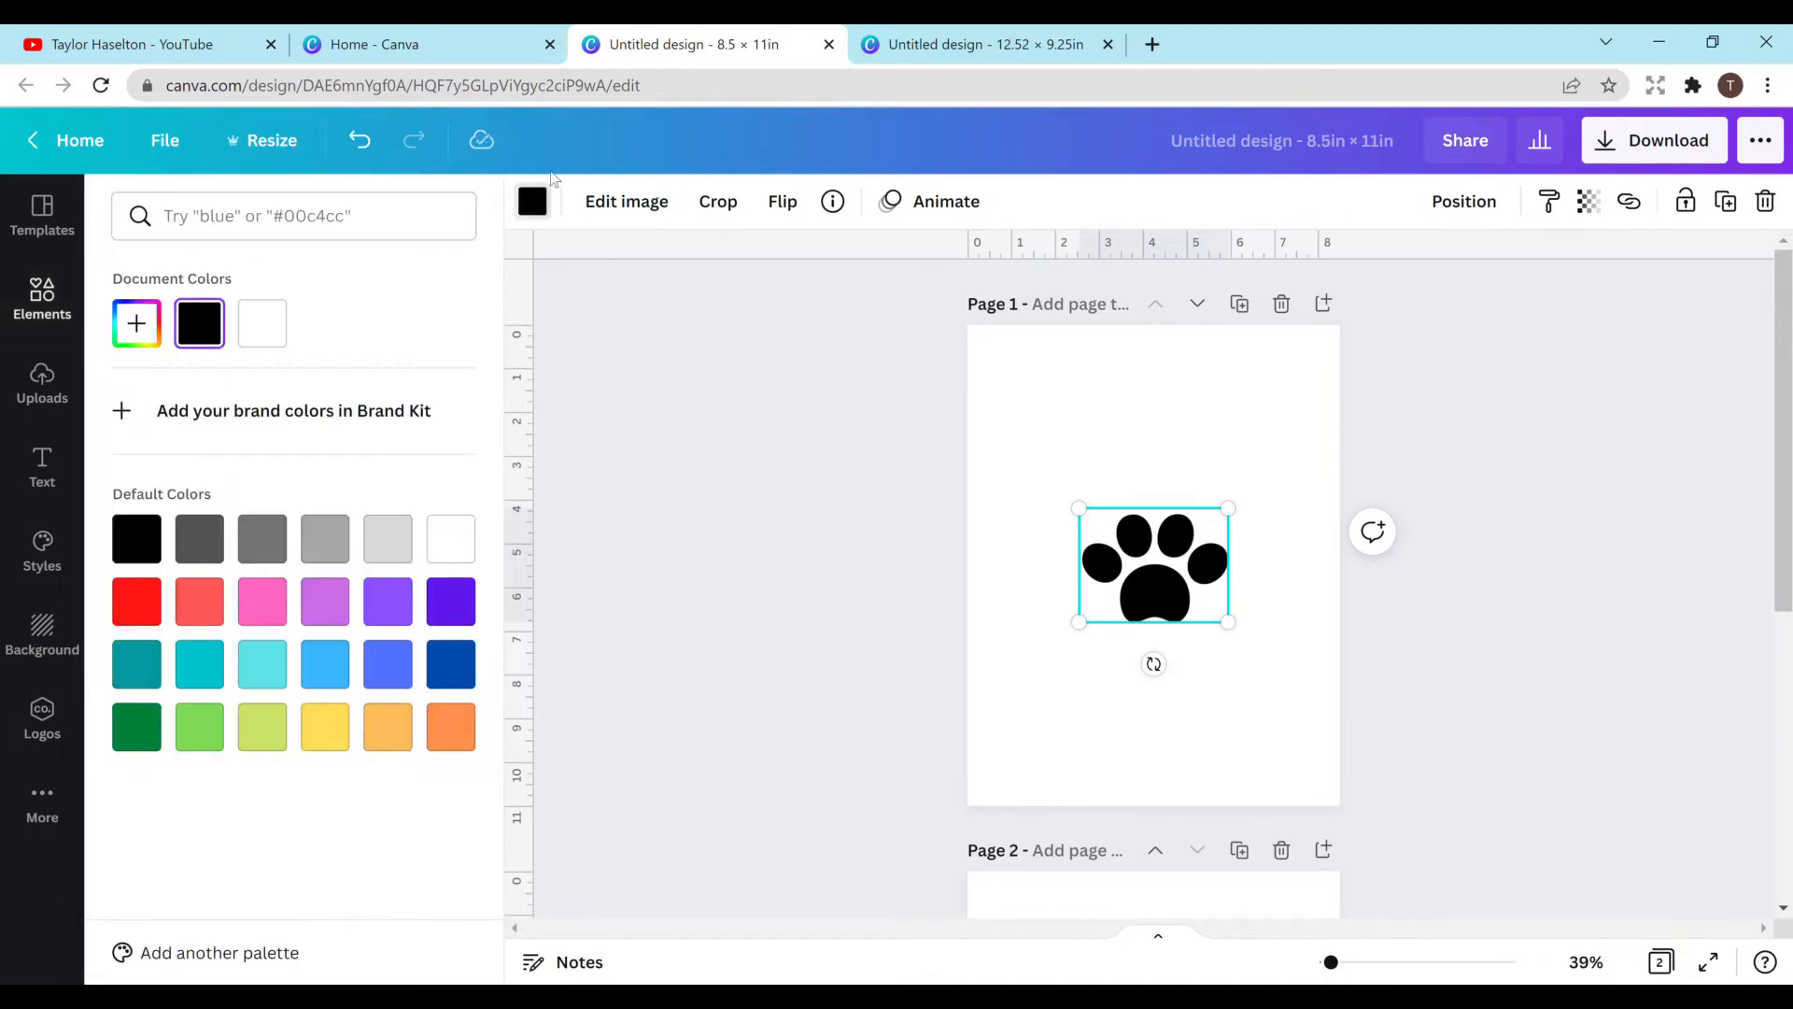
{"action": "left_click", "coordinate": [388, 600]}
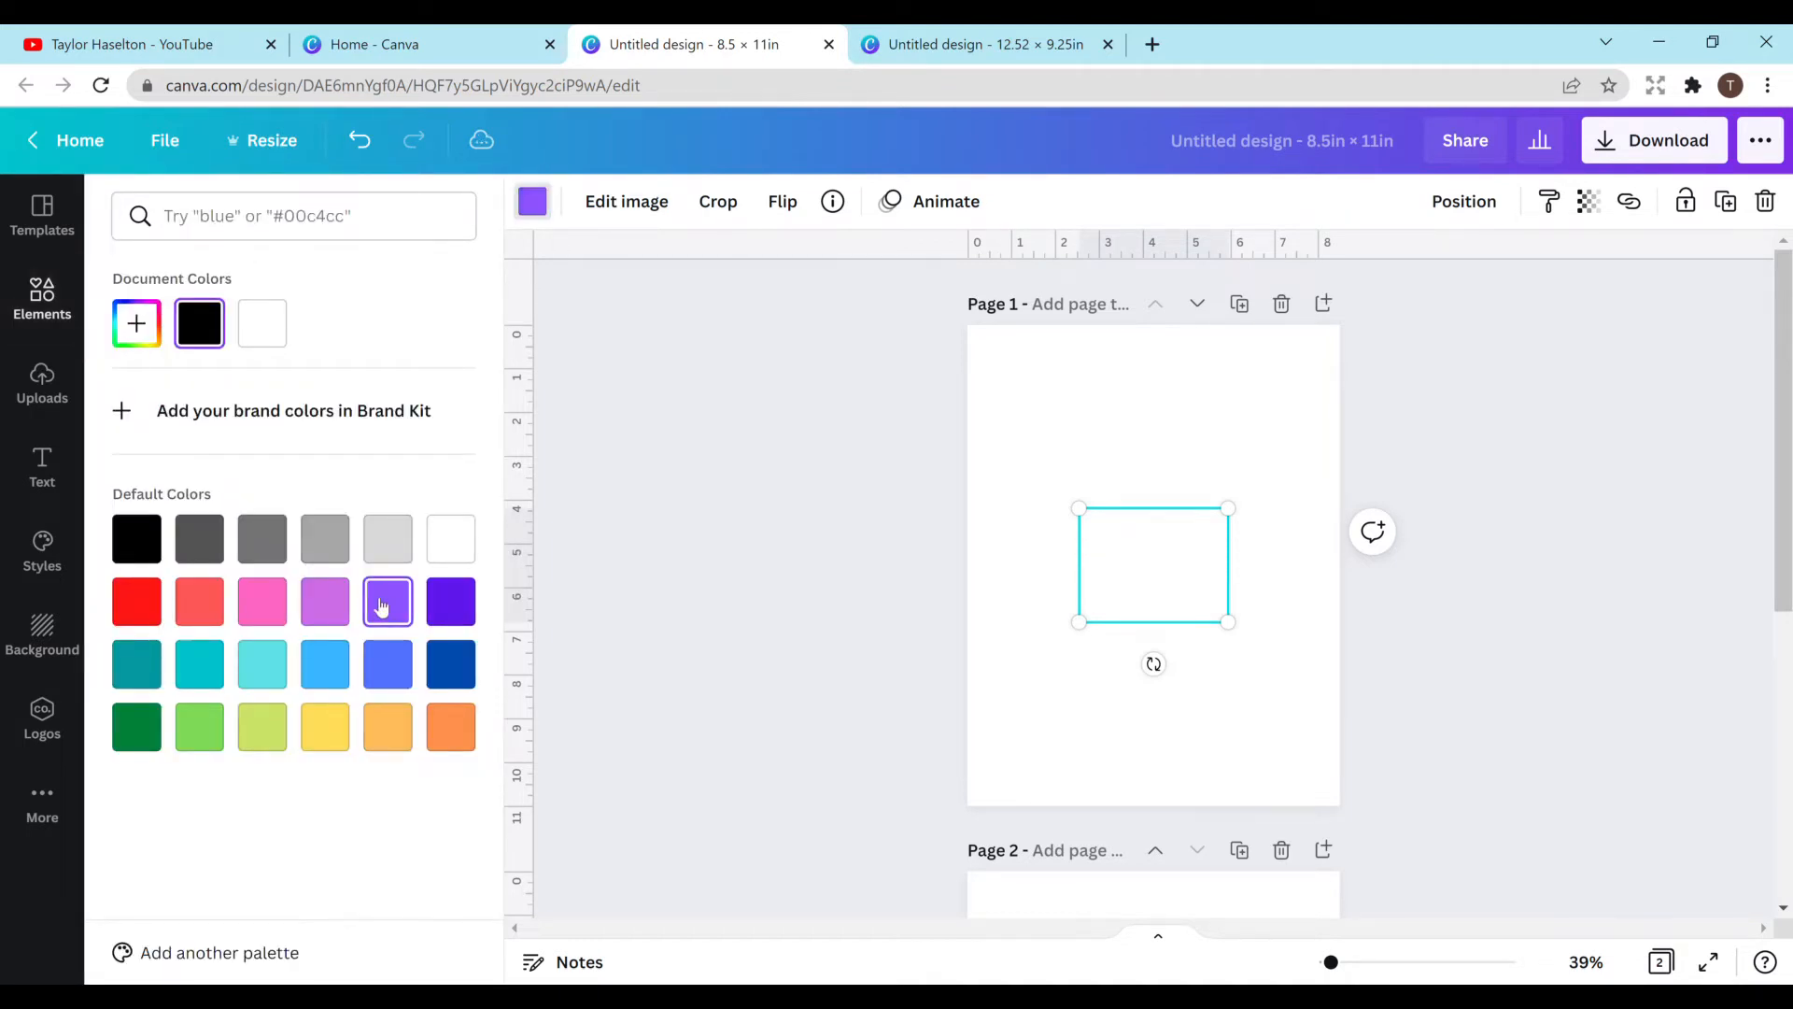
{"action": "left_click", "coordinate": [388, 664]}
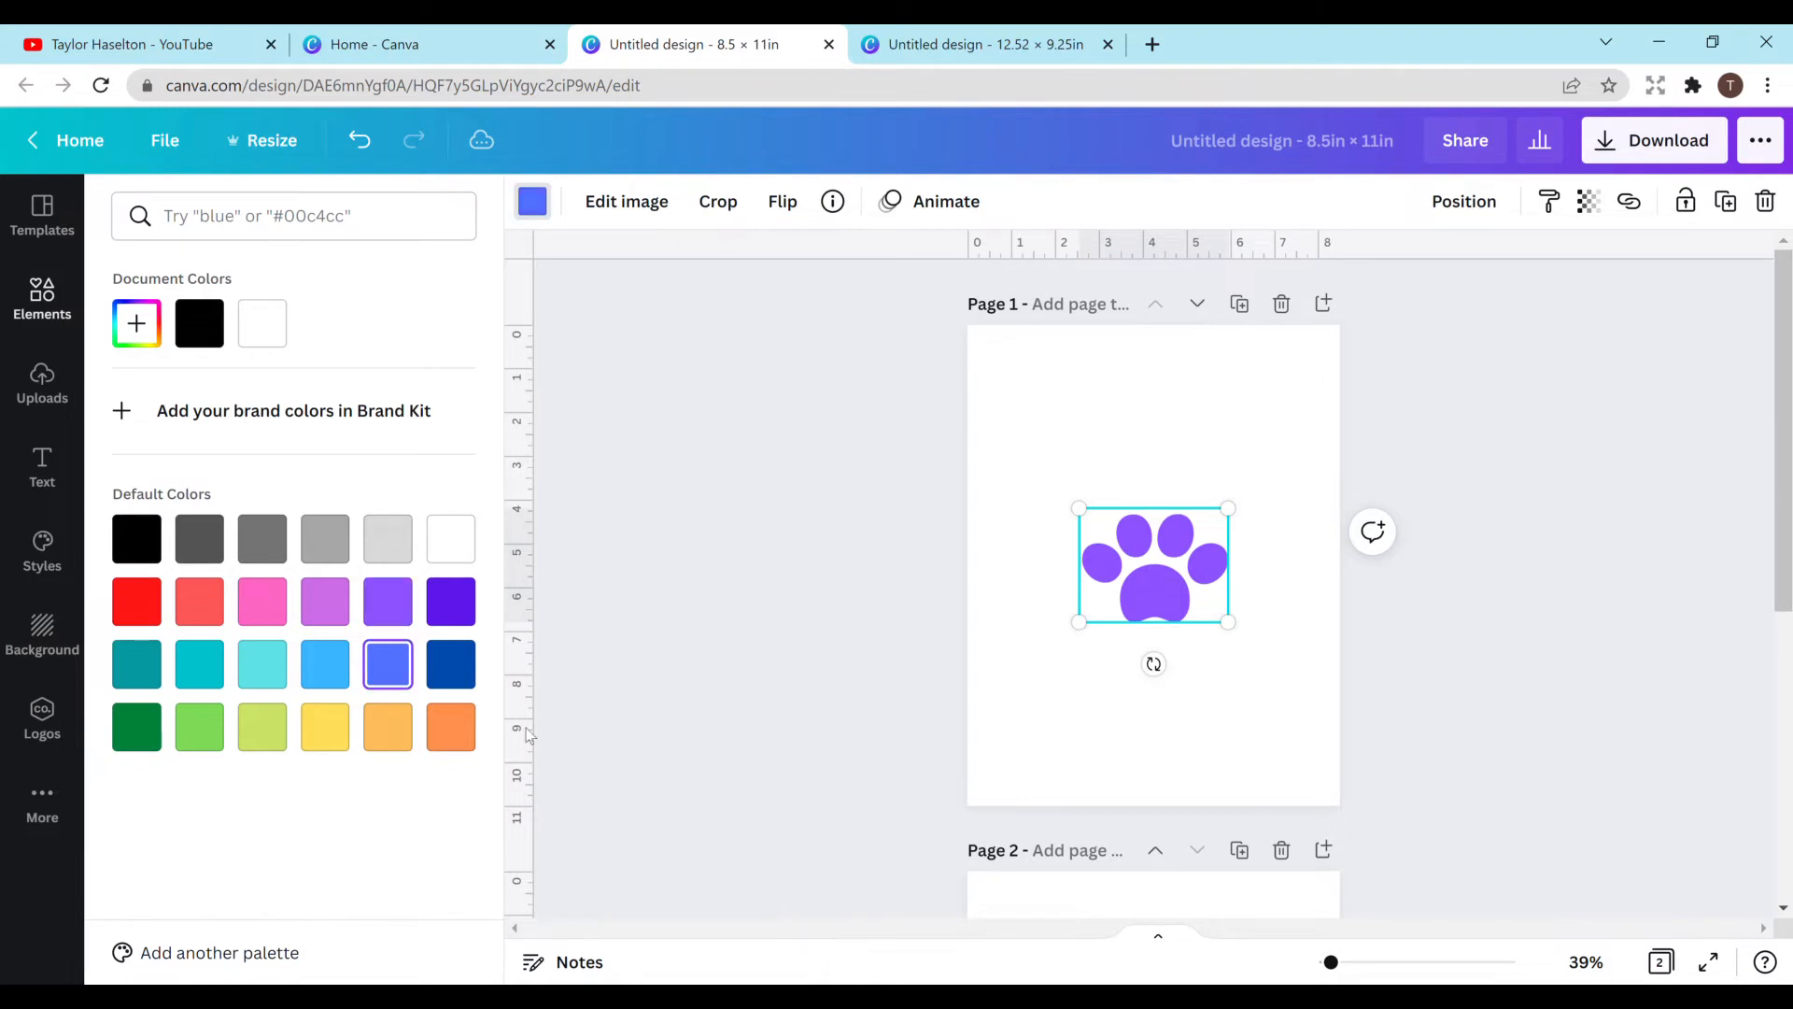
{"action": "left_click", "coordinate": [124, 547]}
{"action": "left_click", "coordinate": [1146, 486]}
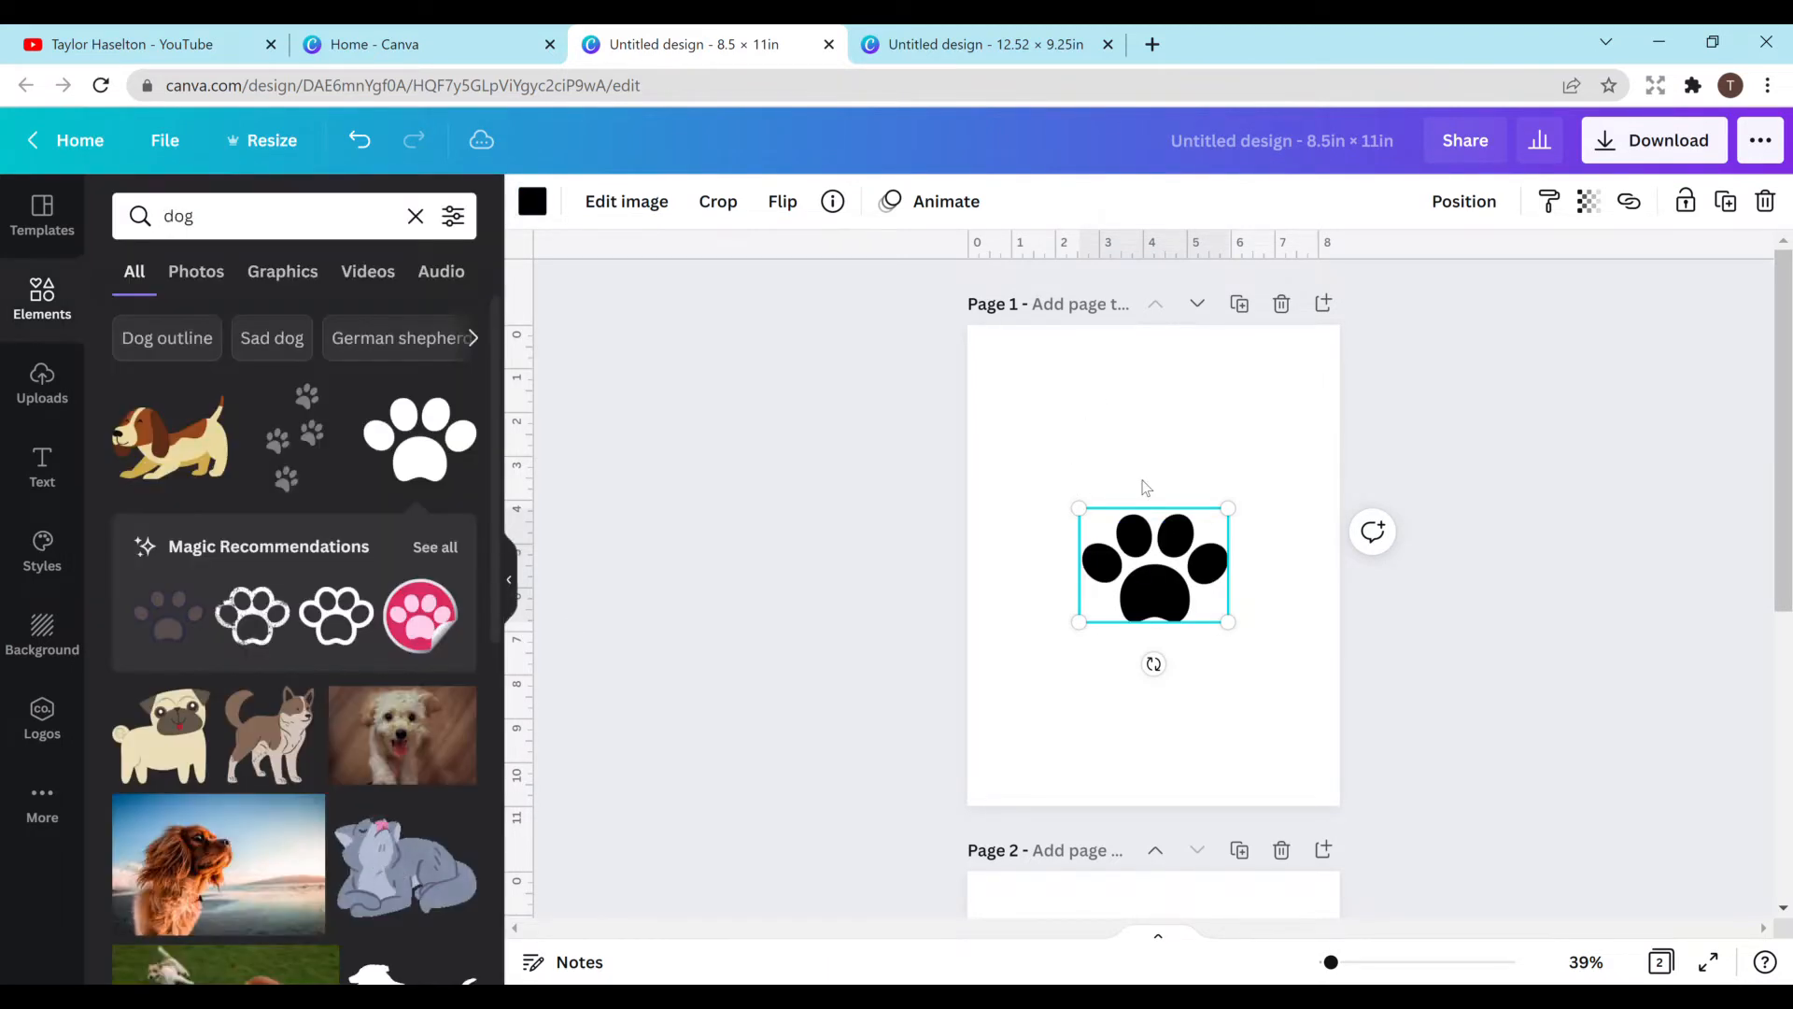
{"action": "left_click", "coordinate": [1192, 453]}
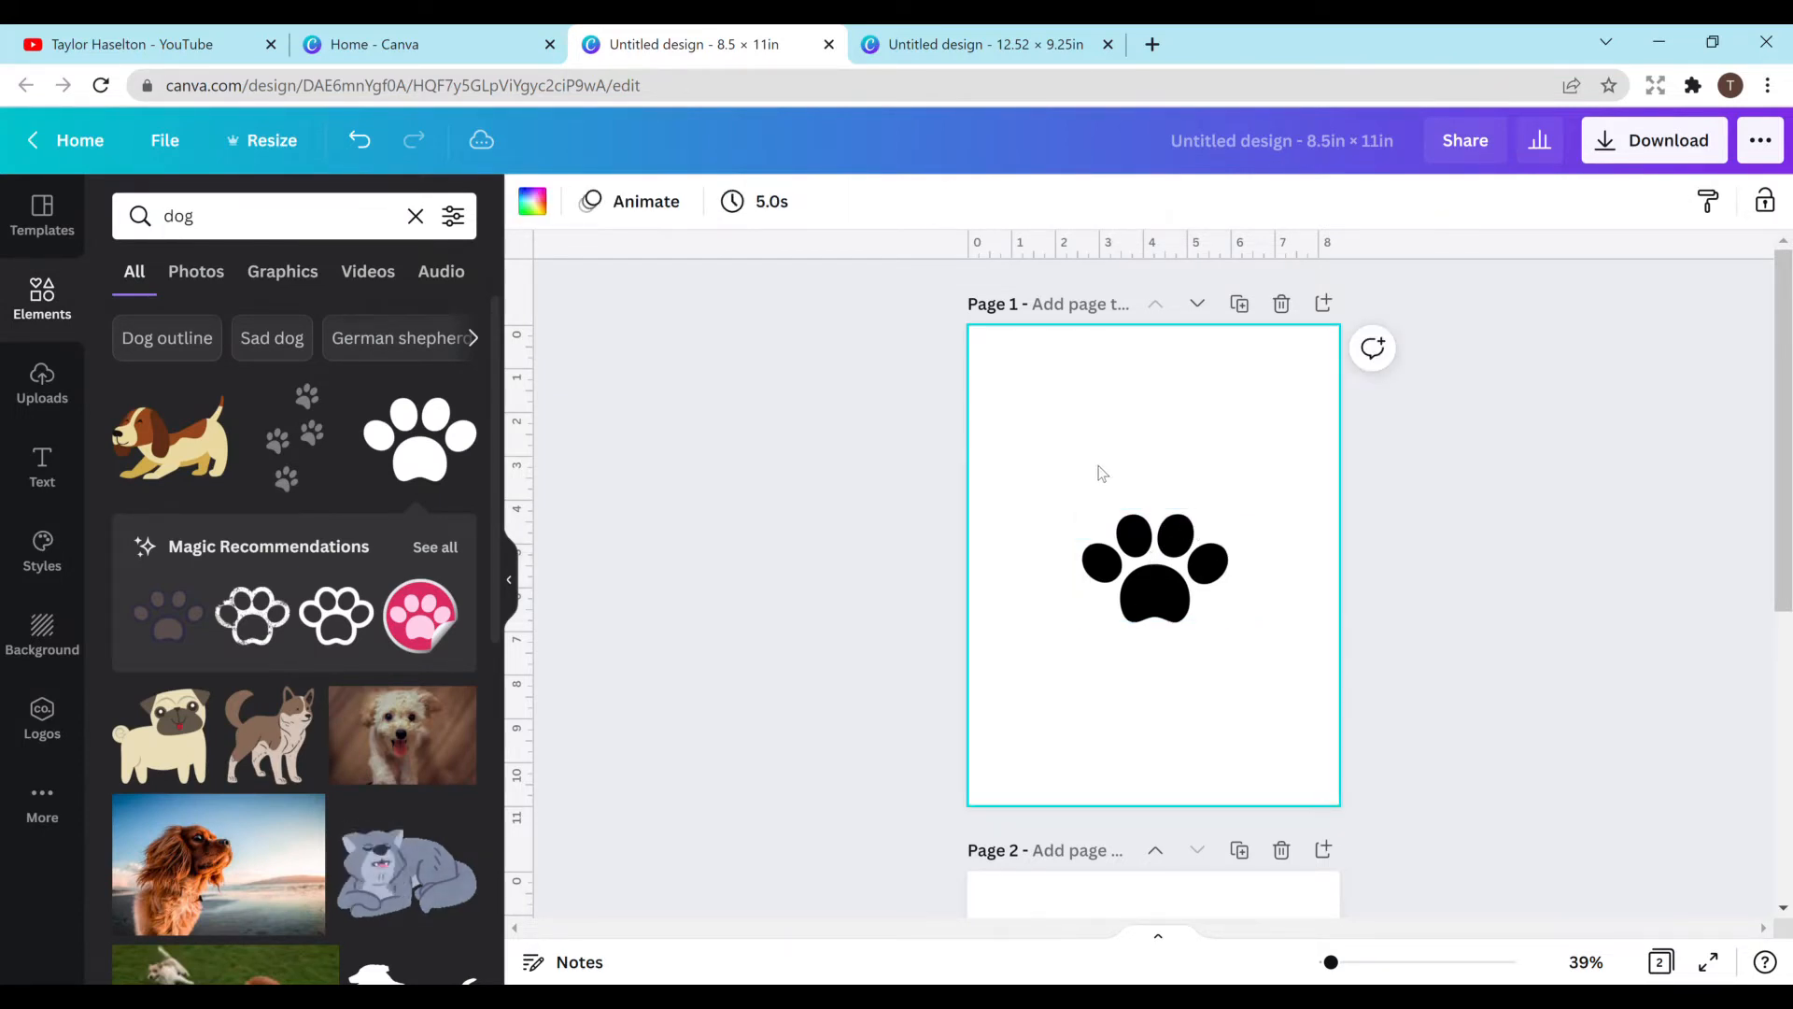
Step: Add the recommended outlined paw print to page 1, move it below the solid one, and delete it
{"action": "left_click", "coordinate": [327, 626]}
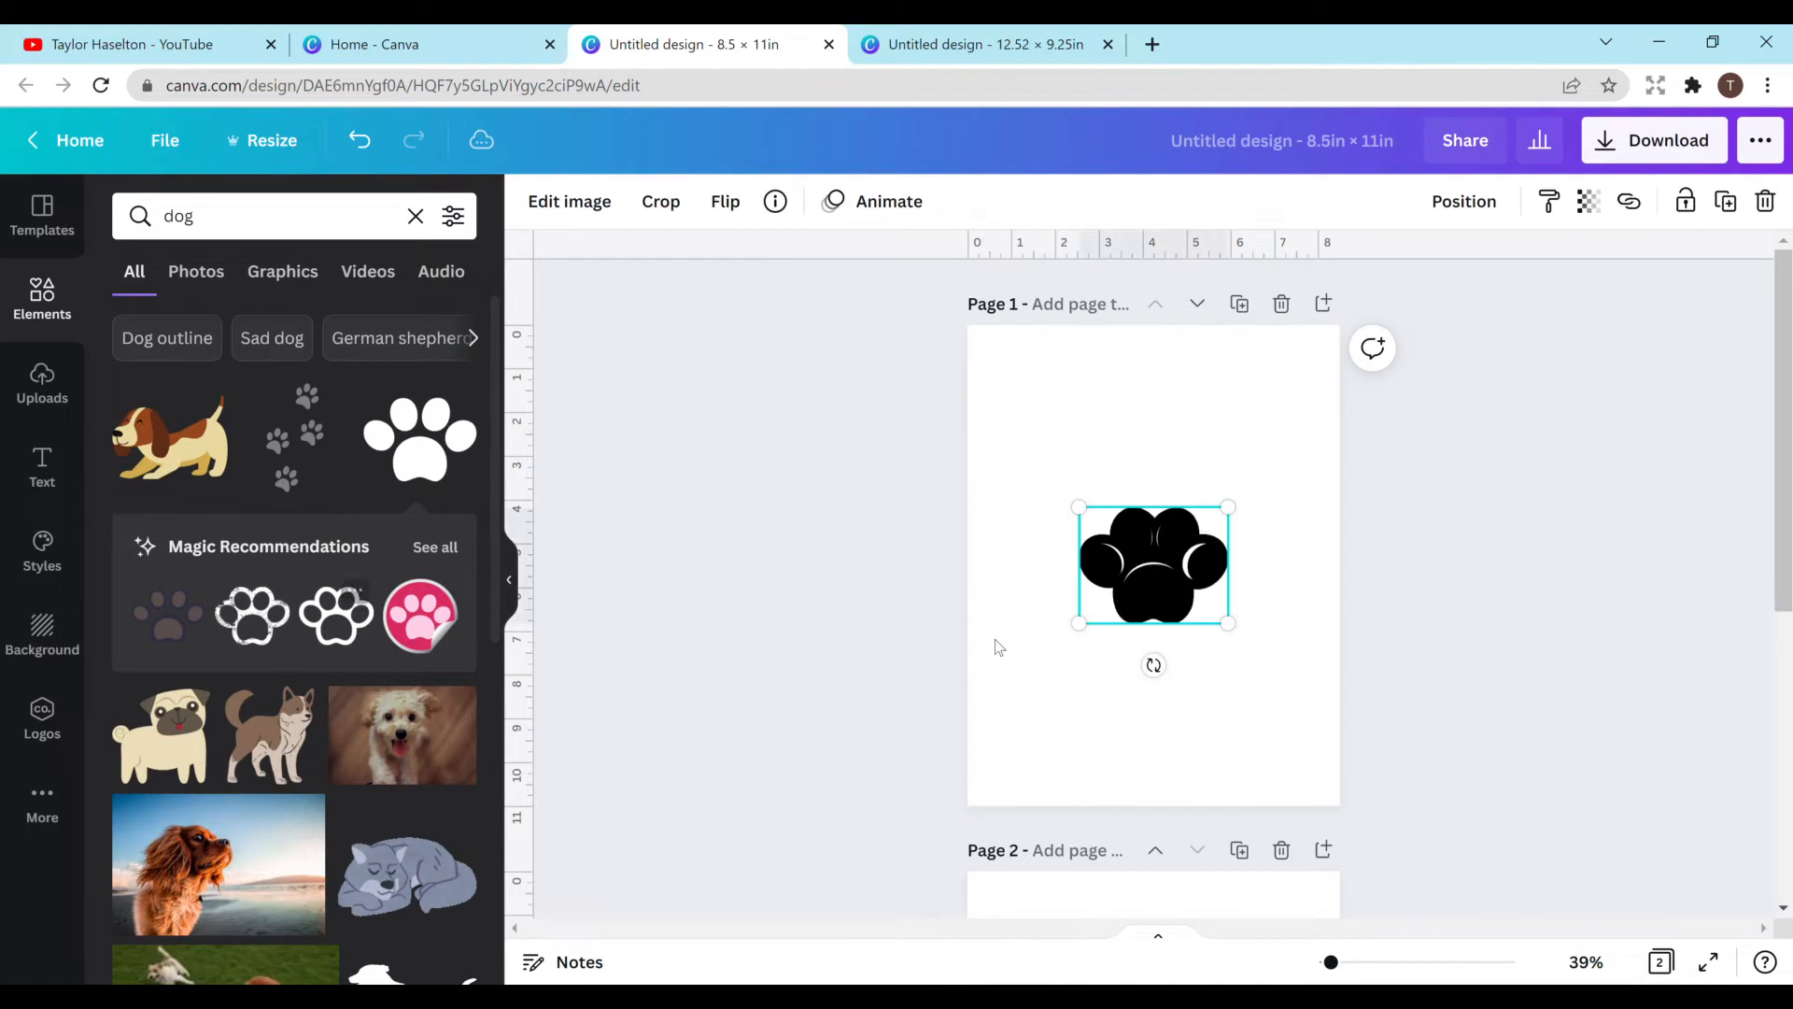
{"action": "left_click_drag", "start_coordinate": [1172, 563], "coordinate": [1128, 687]}
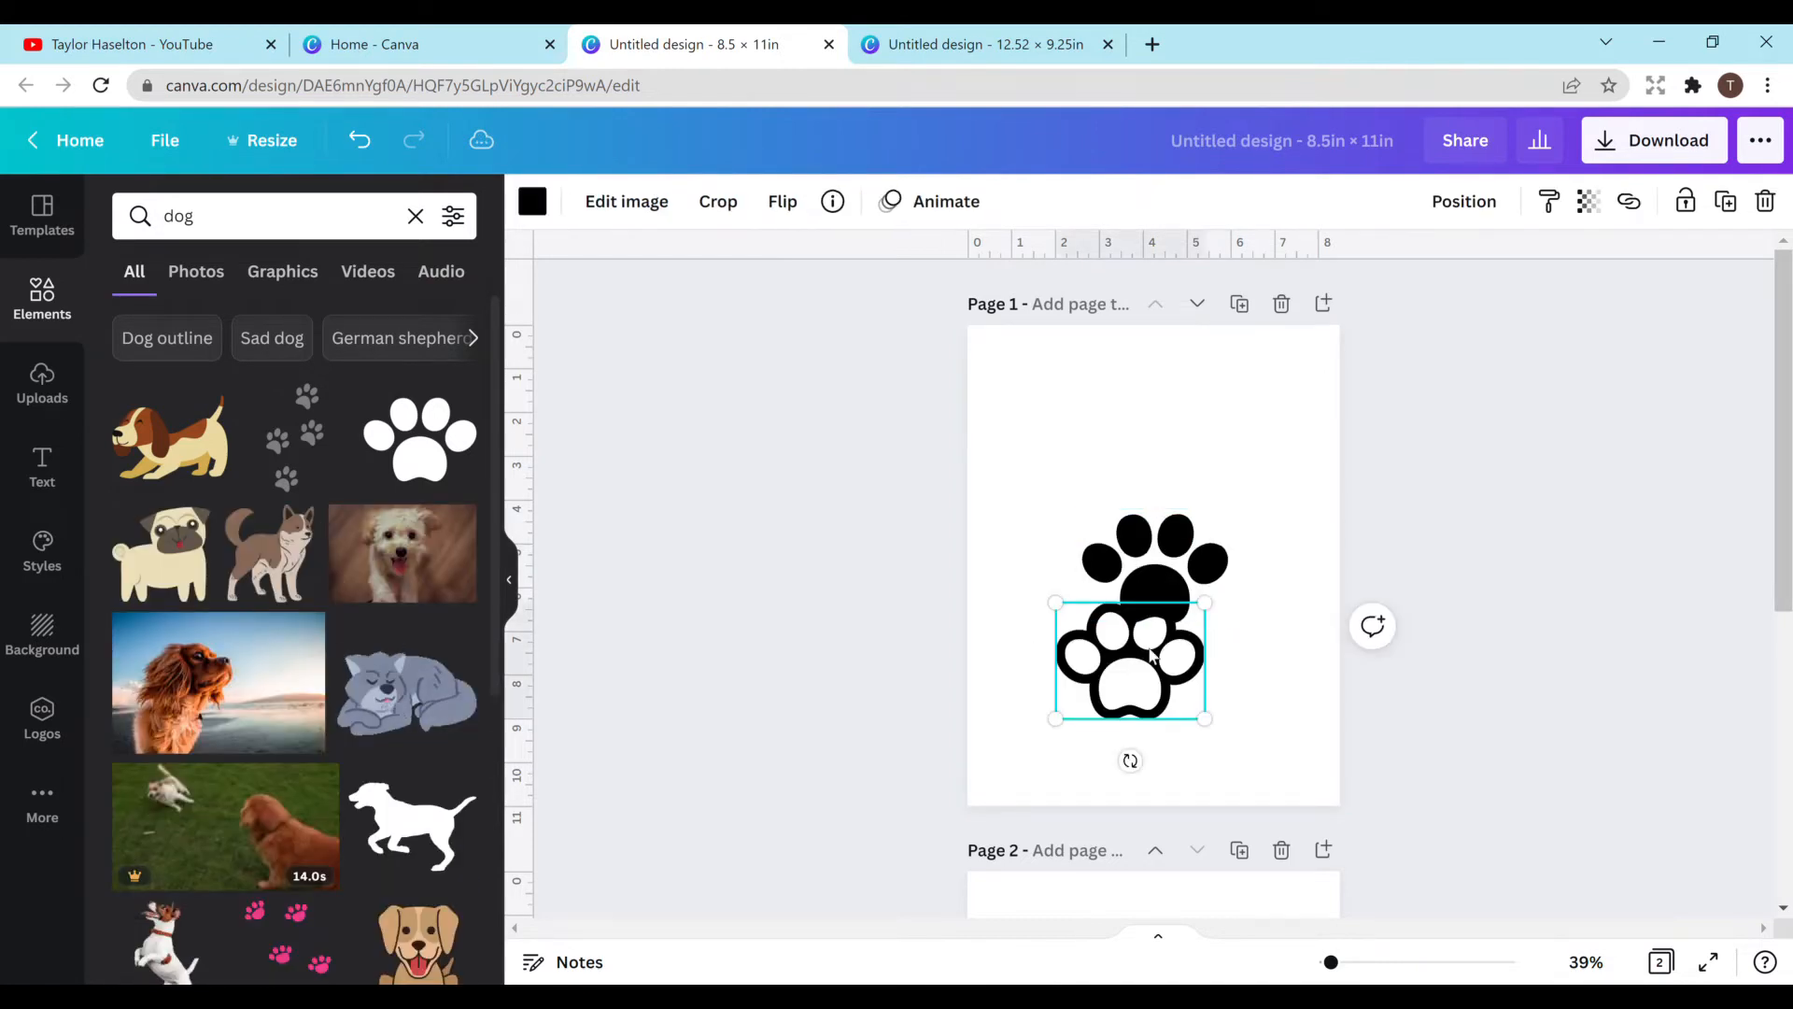
{"action": "key", "text": "Delete"}
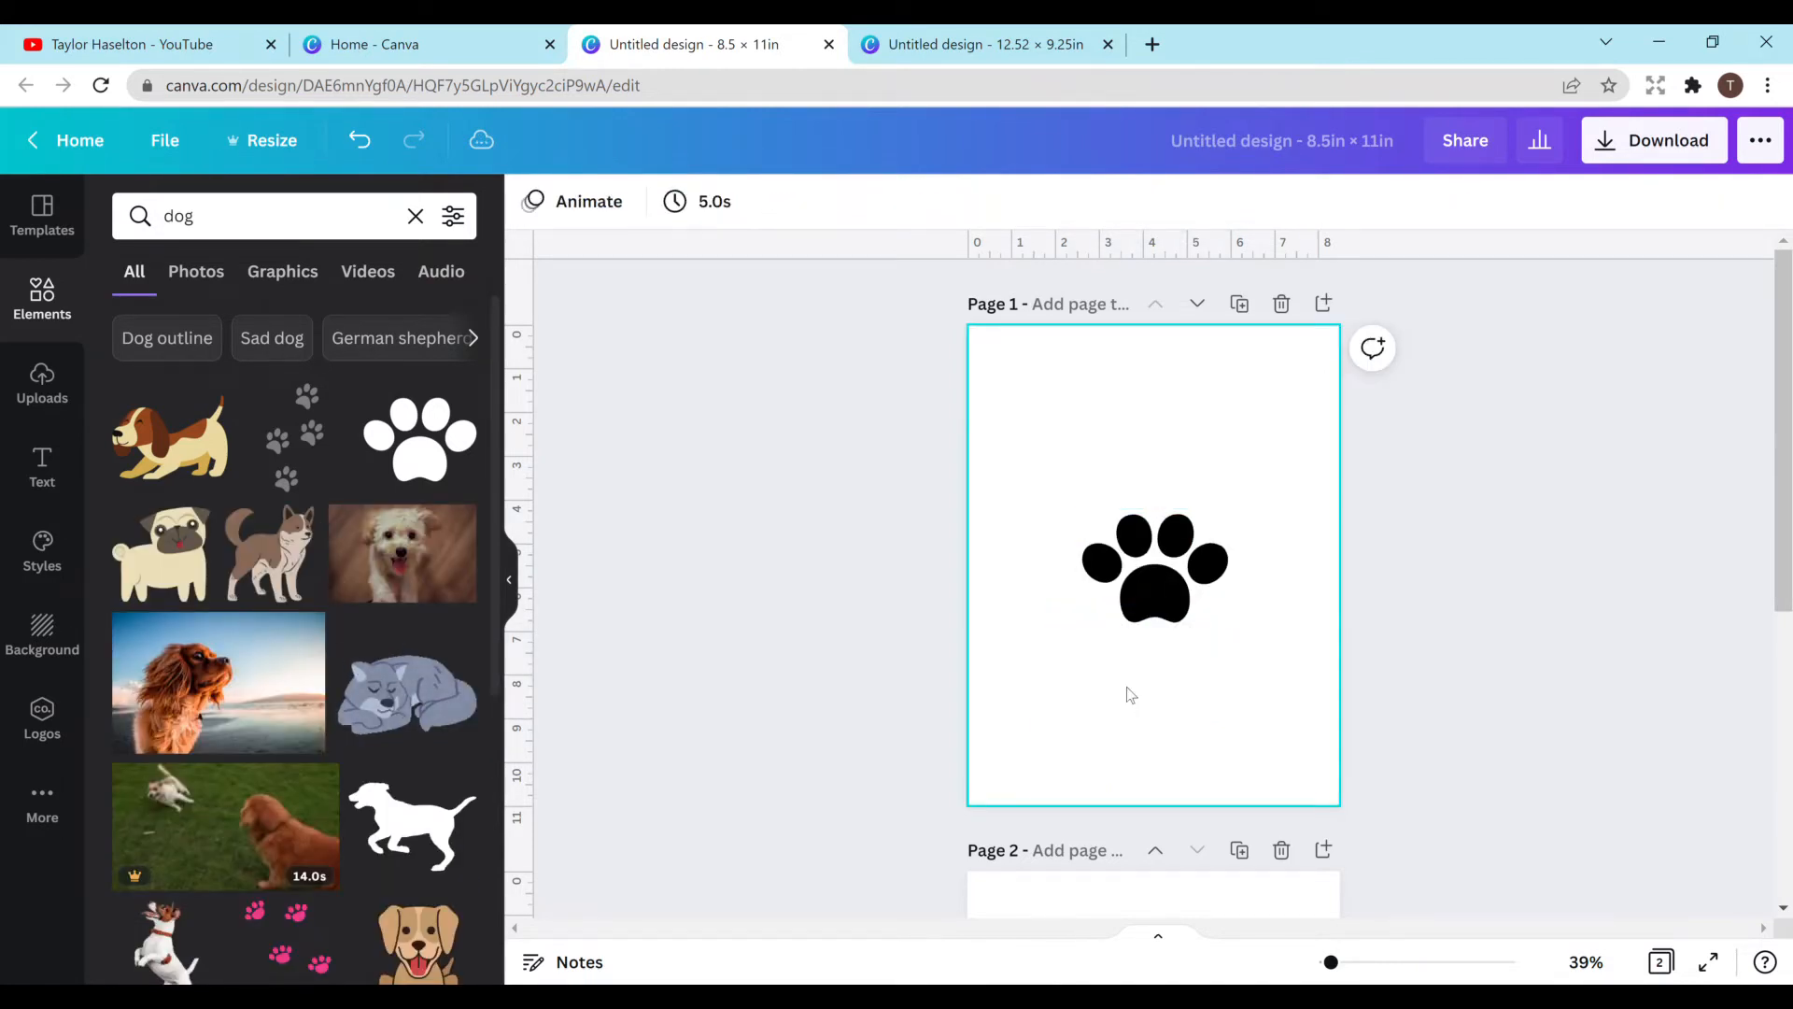
Step: Duplicate the black paw print with the copy slightly lower, and set page 1's background color to light orange
{"action": "left_click", "coordinate": [1174, 567]}
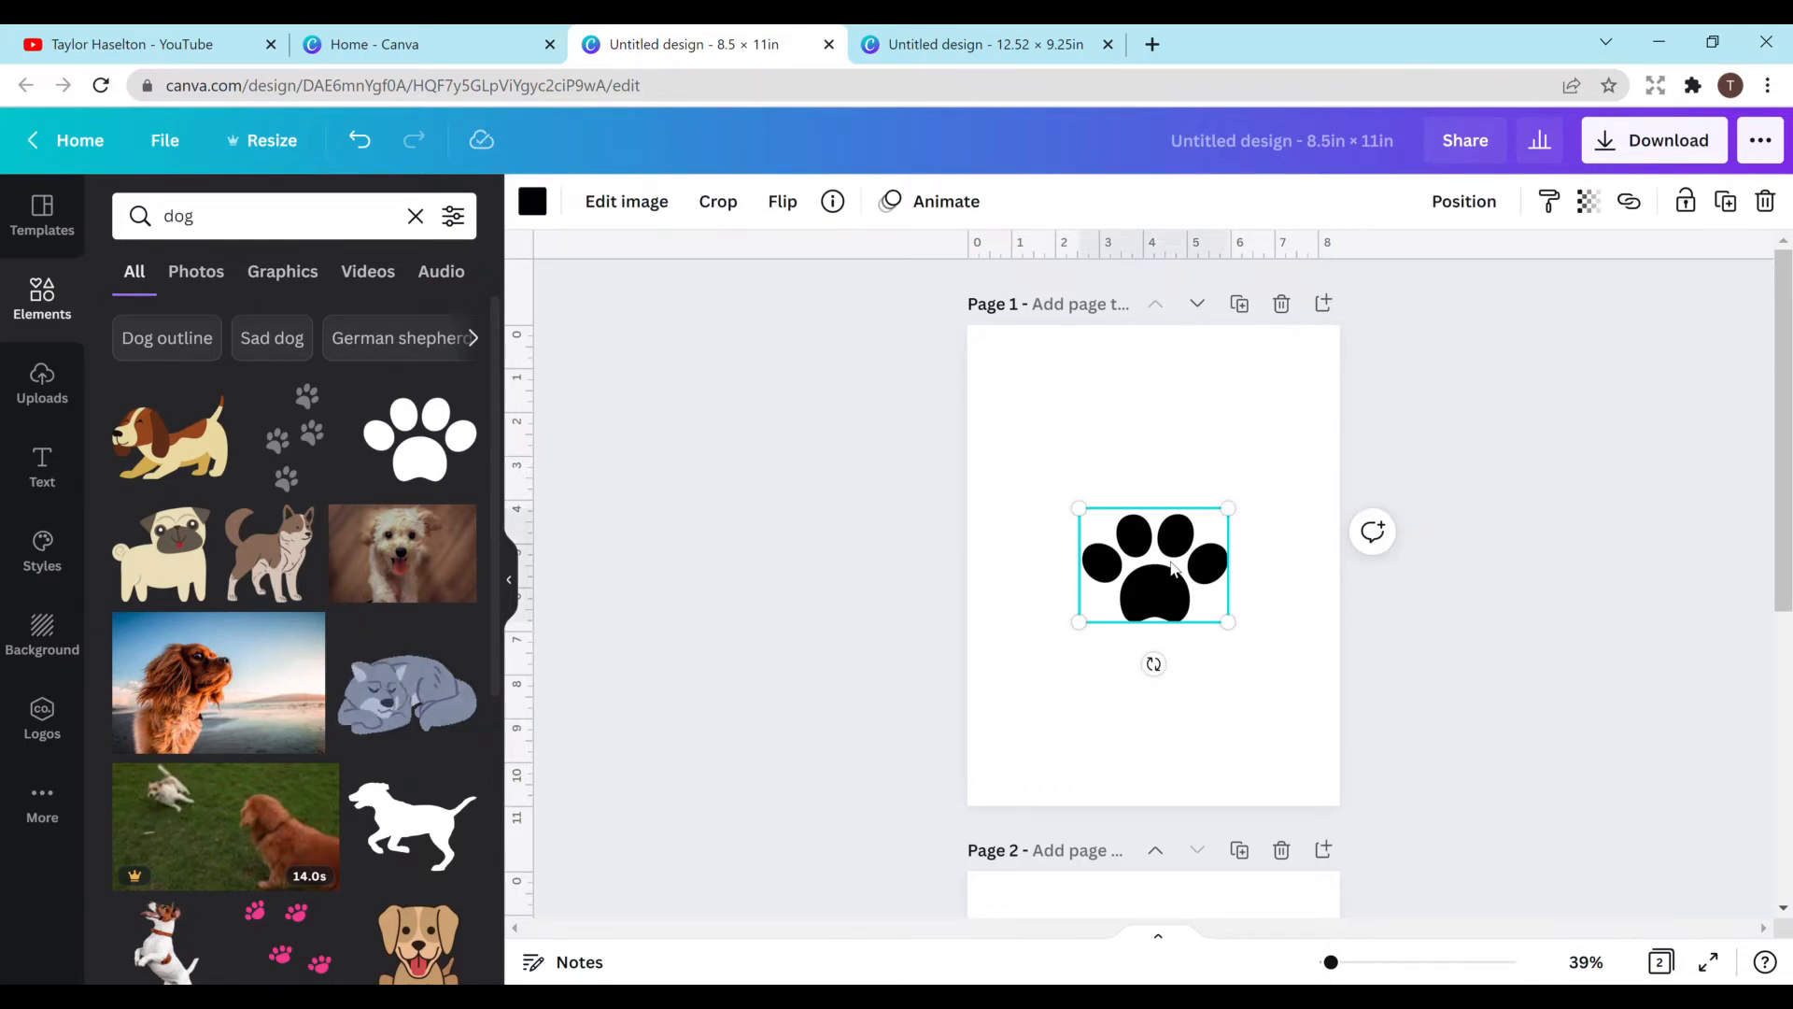
{"action": "left_click_drag", "start_coordinate": [1174, 568], "coordinate": [1183, 578]}
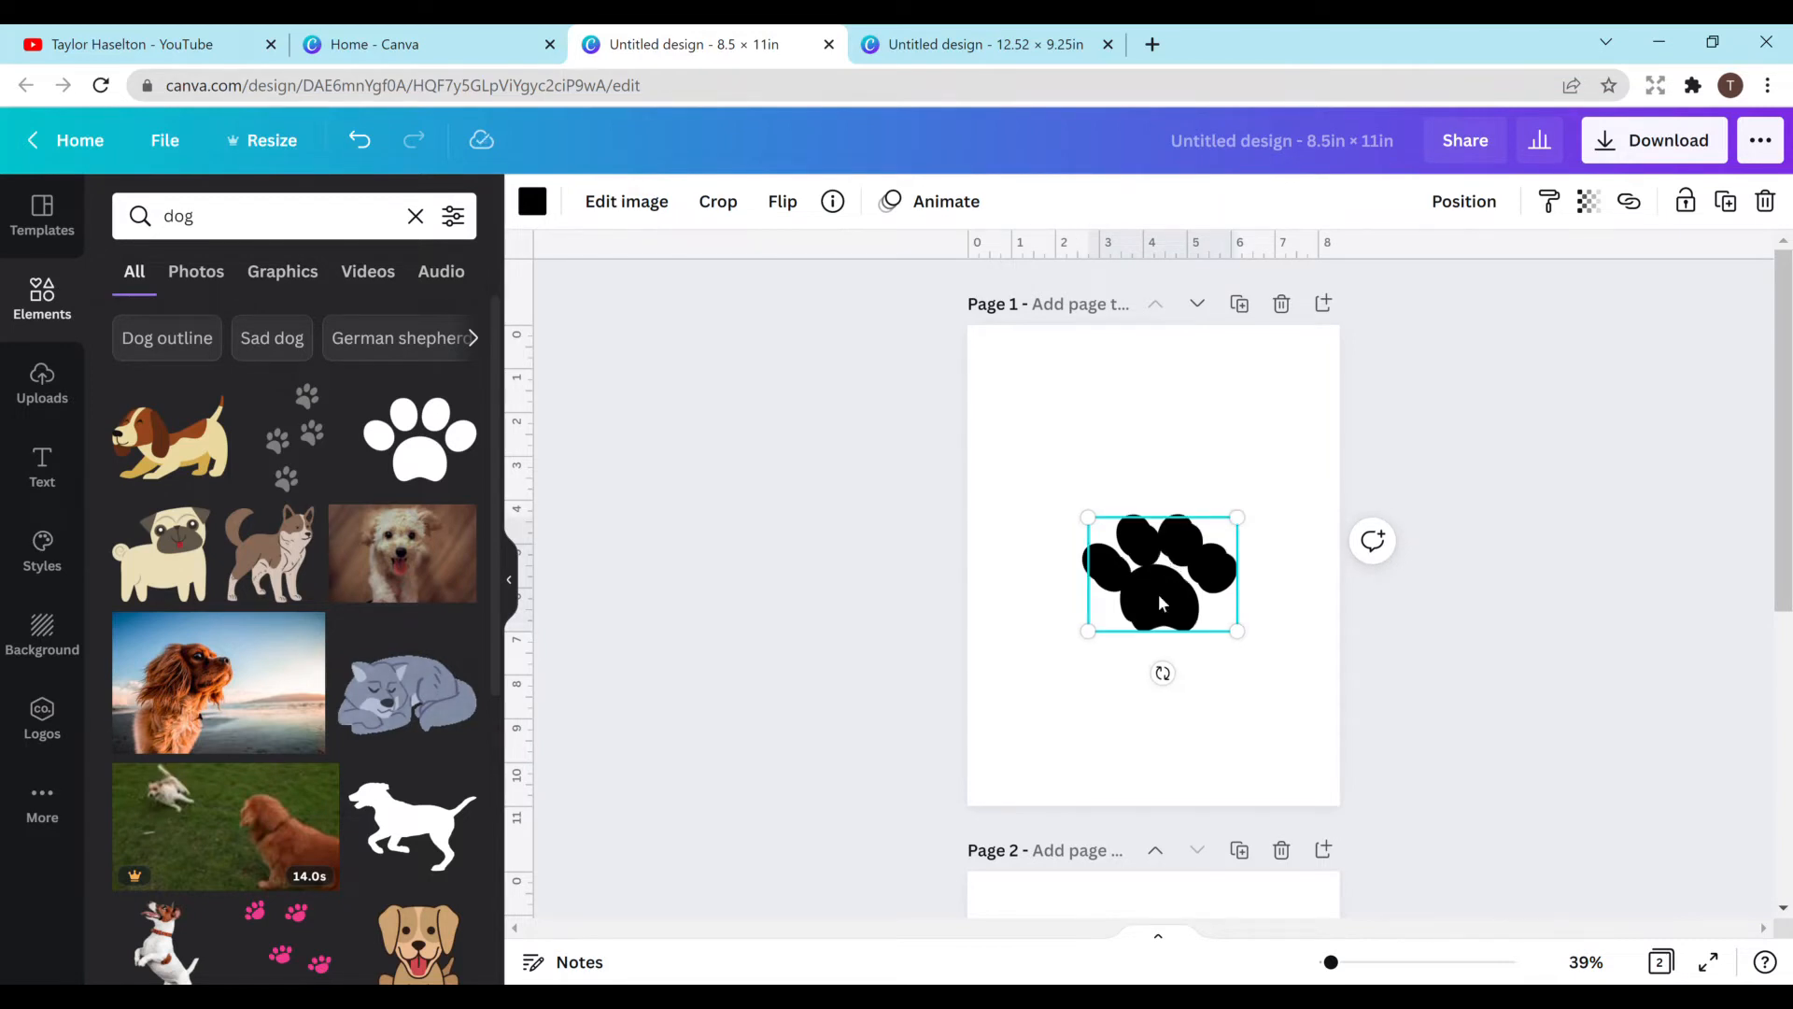
{"action": "left_click", "coordinate": [1096, 372]}
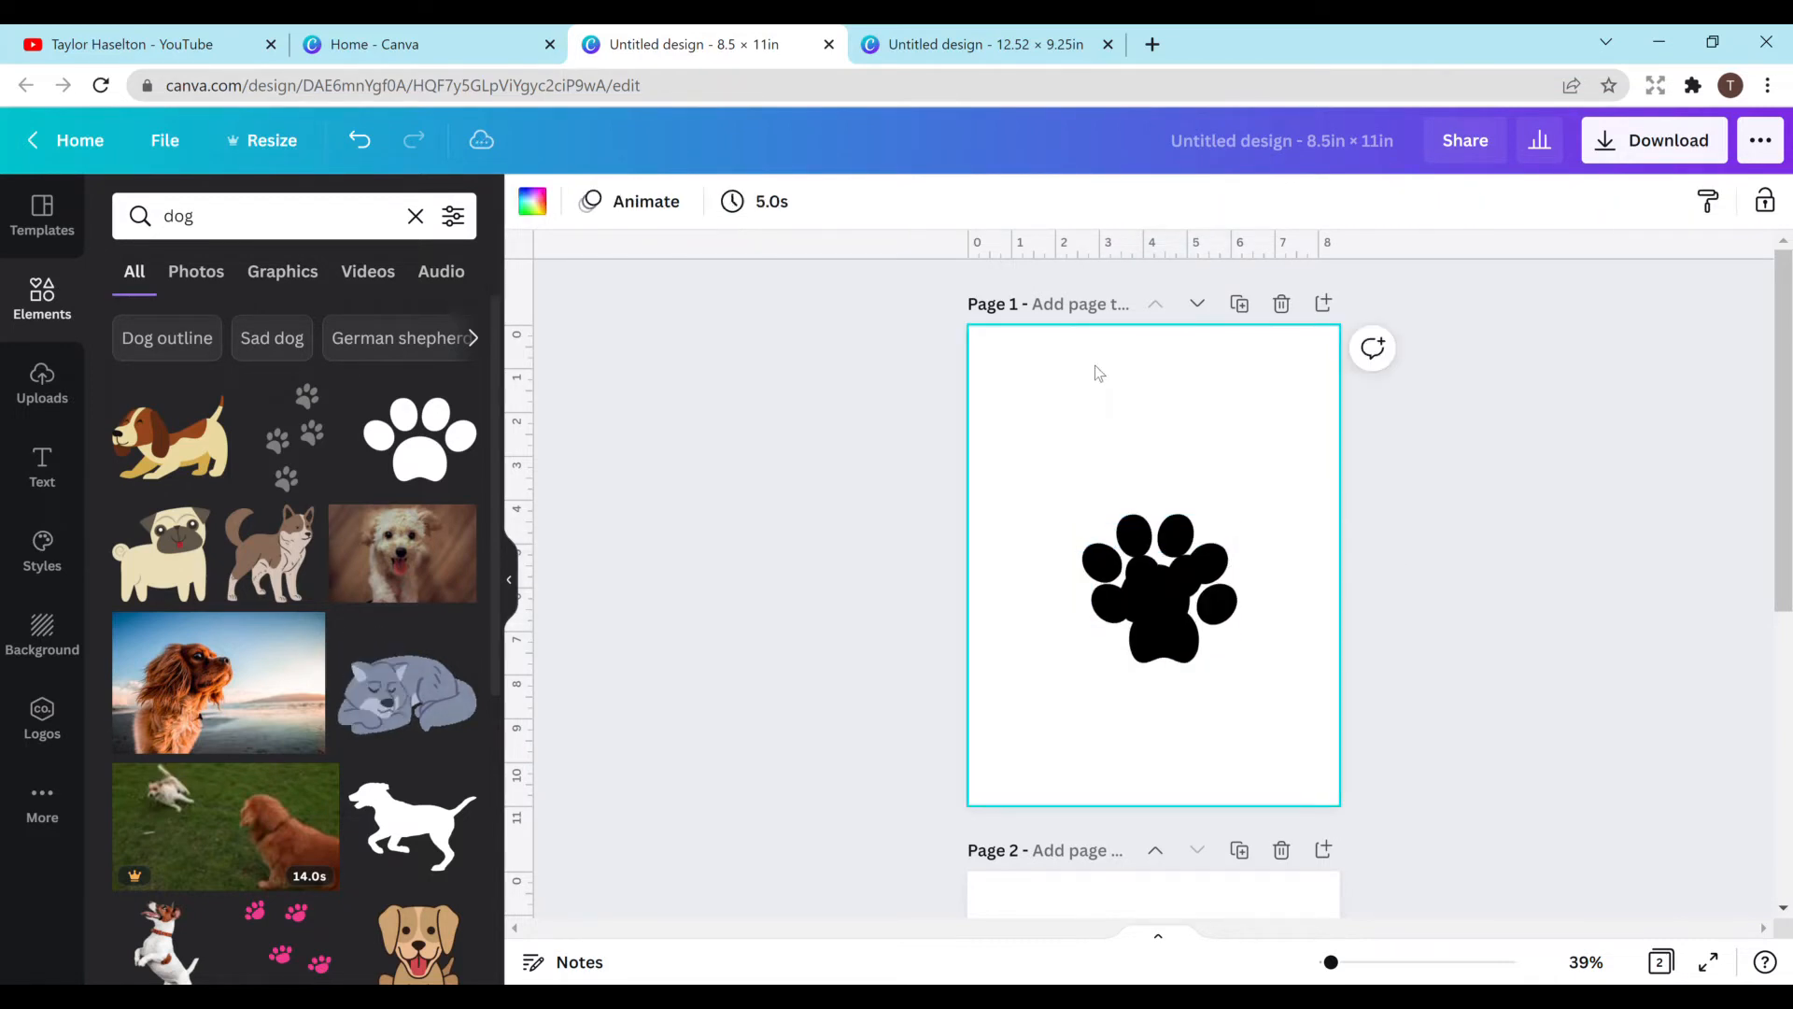
{"action": "left_click", "coordinate": [532, 202]}
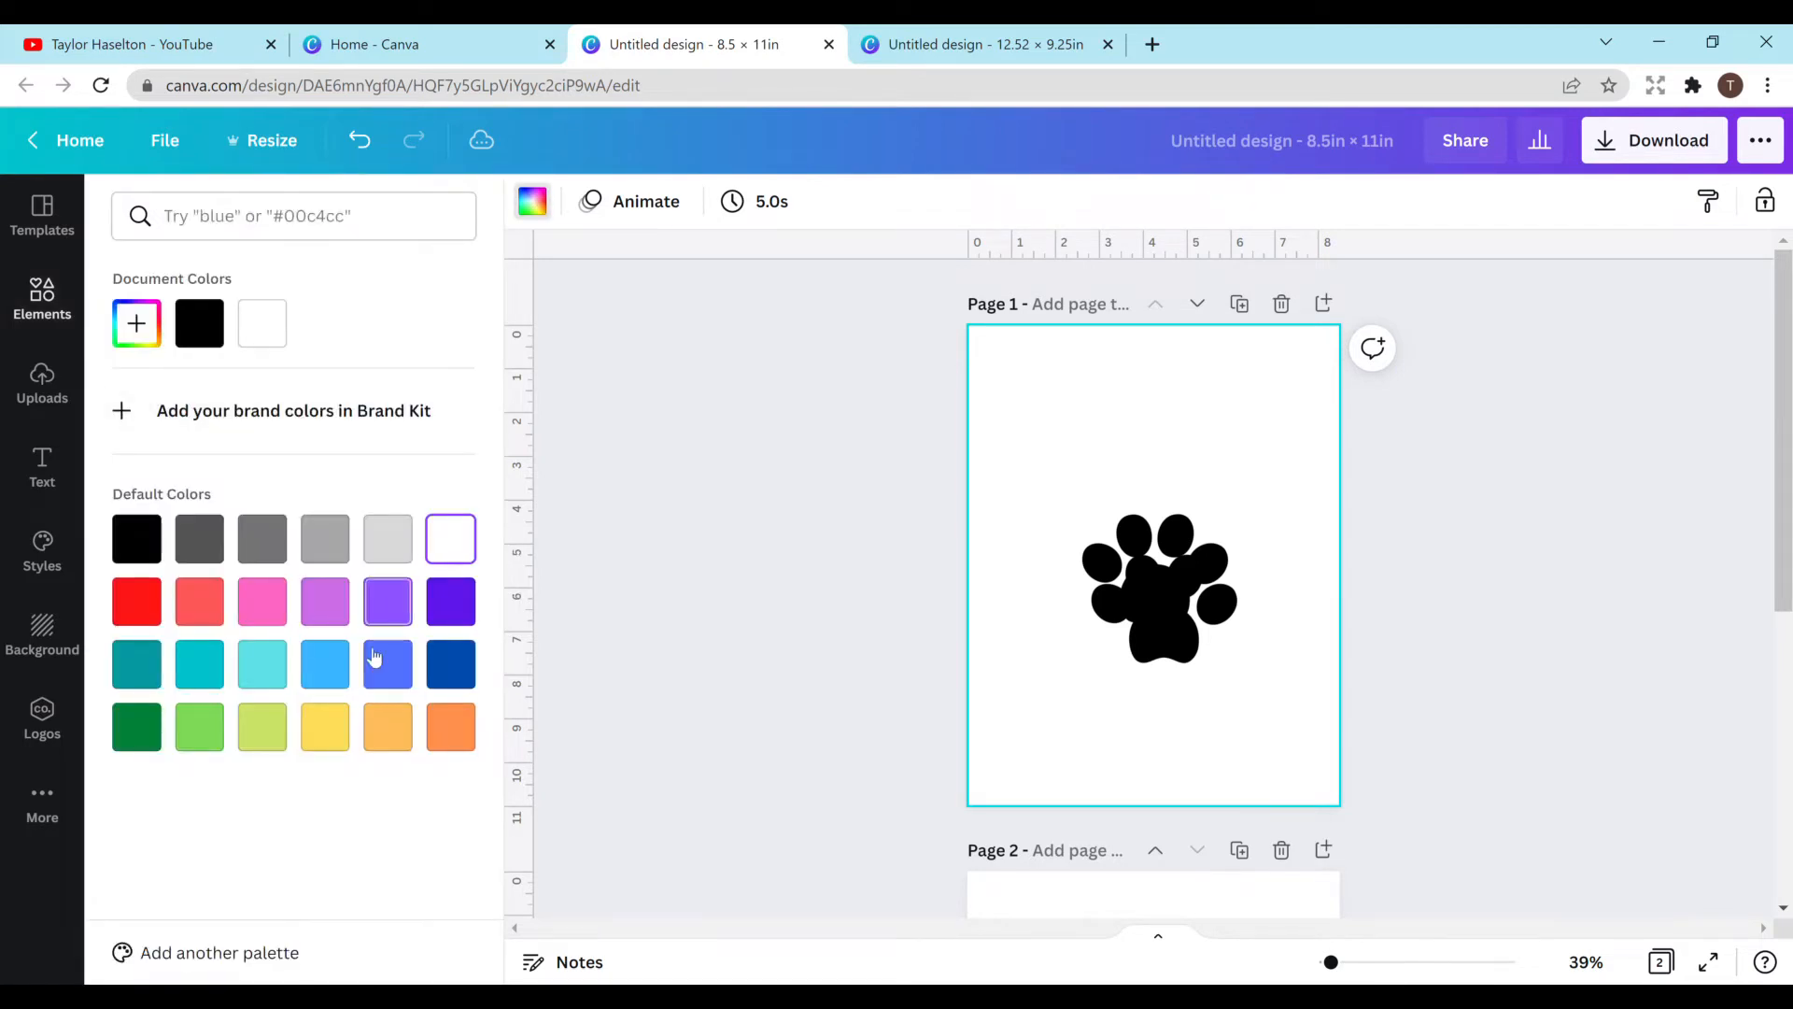
{"action": "left_click", "coordinate": [388, 725]}
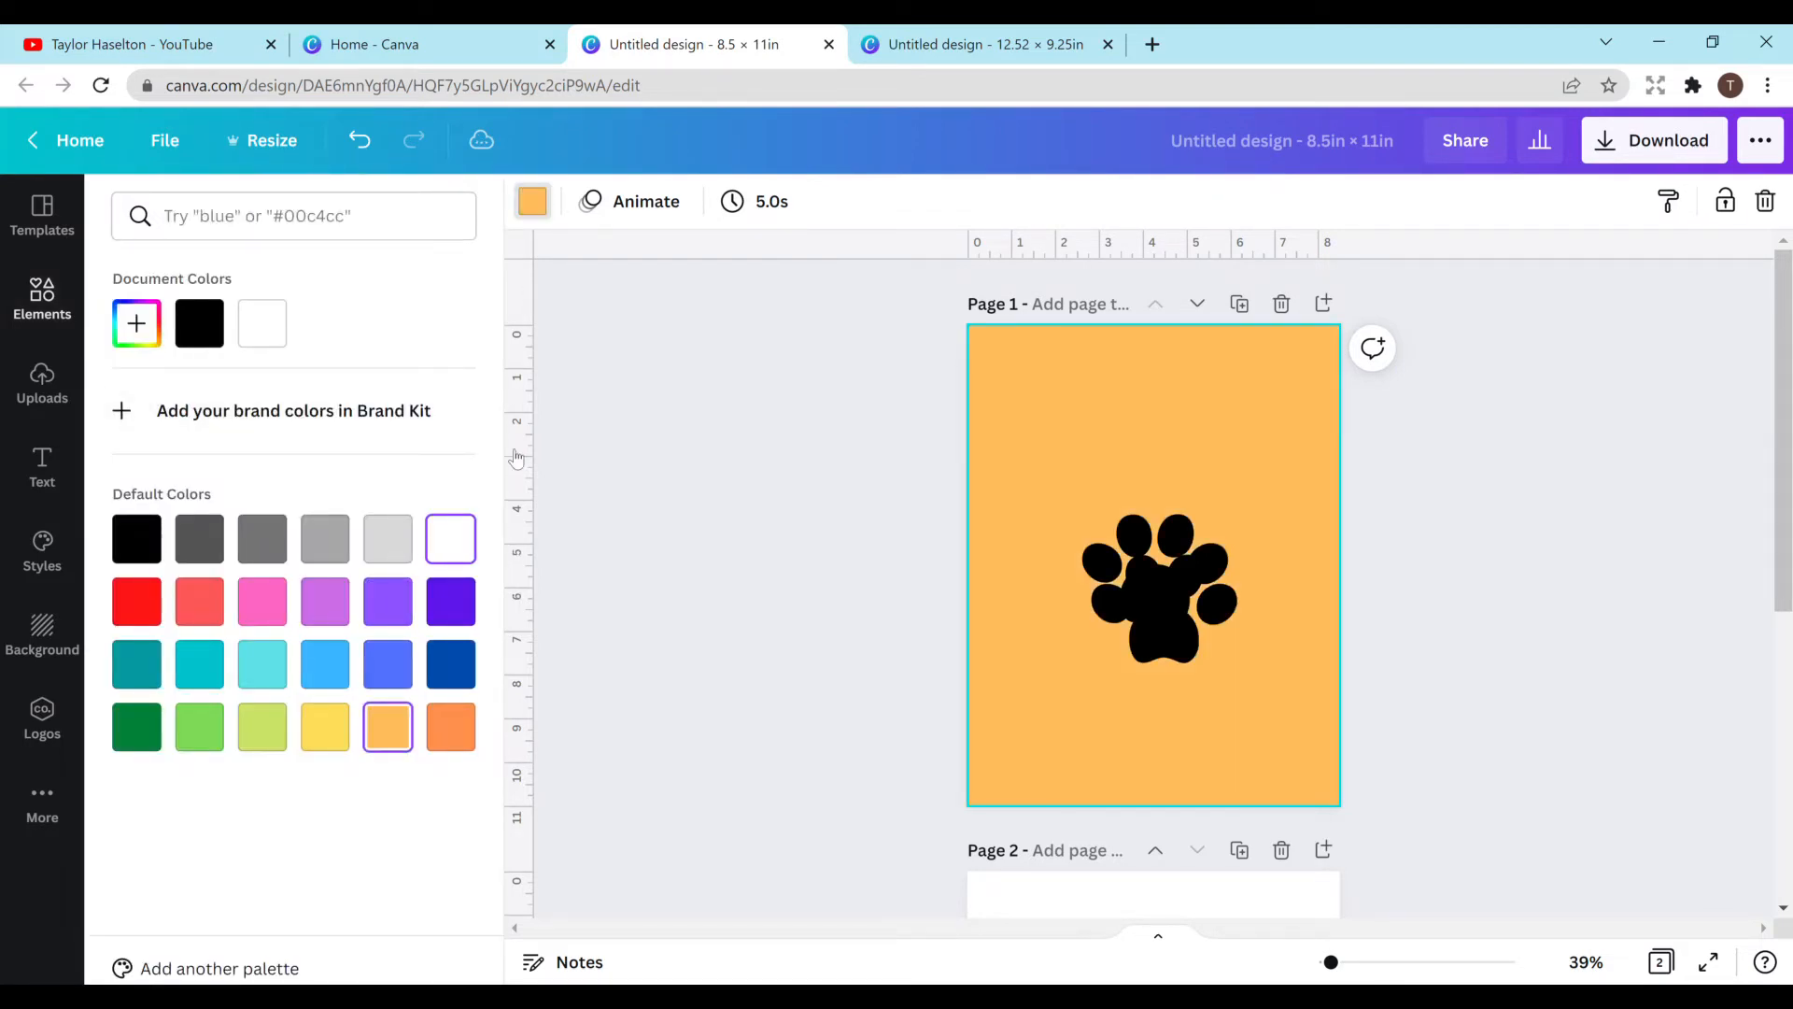
Step: Recolor the lower paw print copy white and layer it directly behind the black paw print
{"action": "left_click", "coordinate": [1134, 609]}
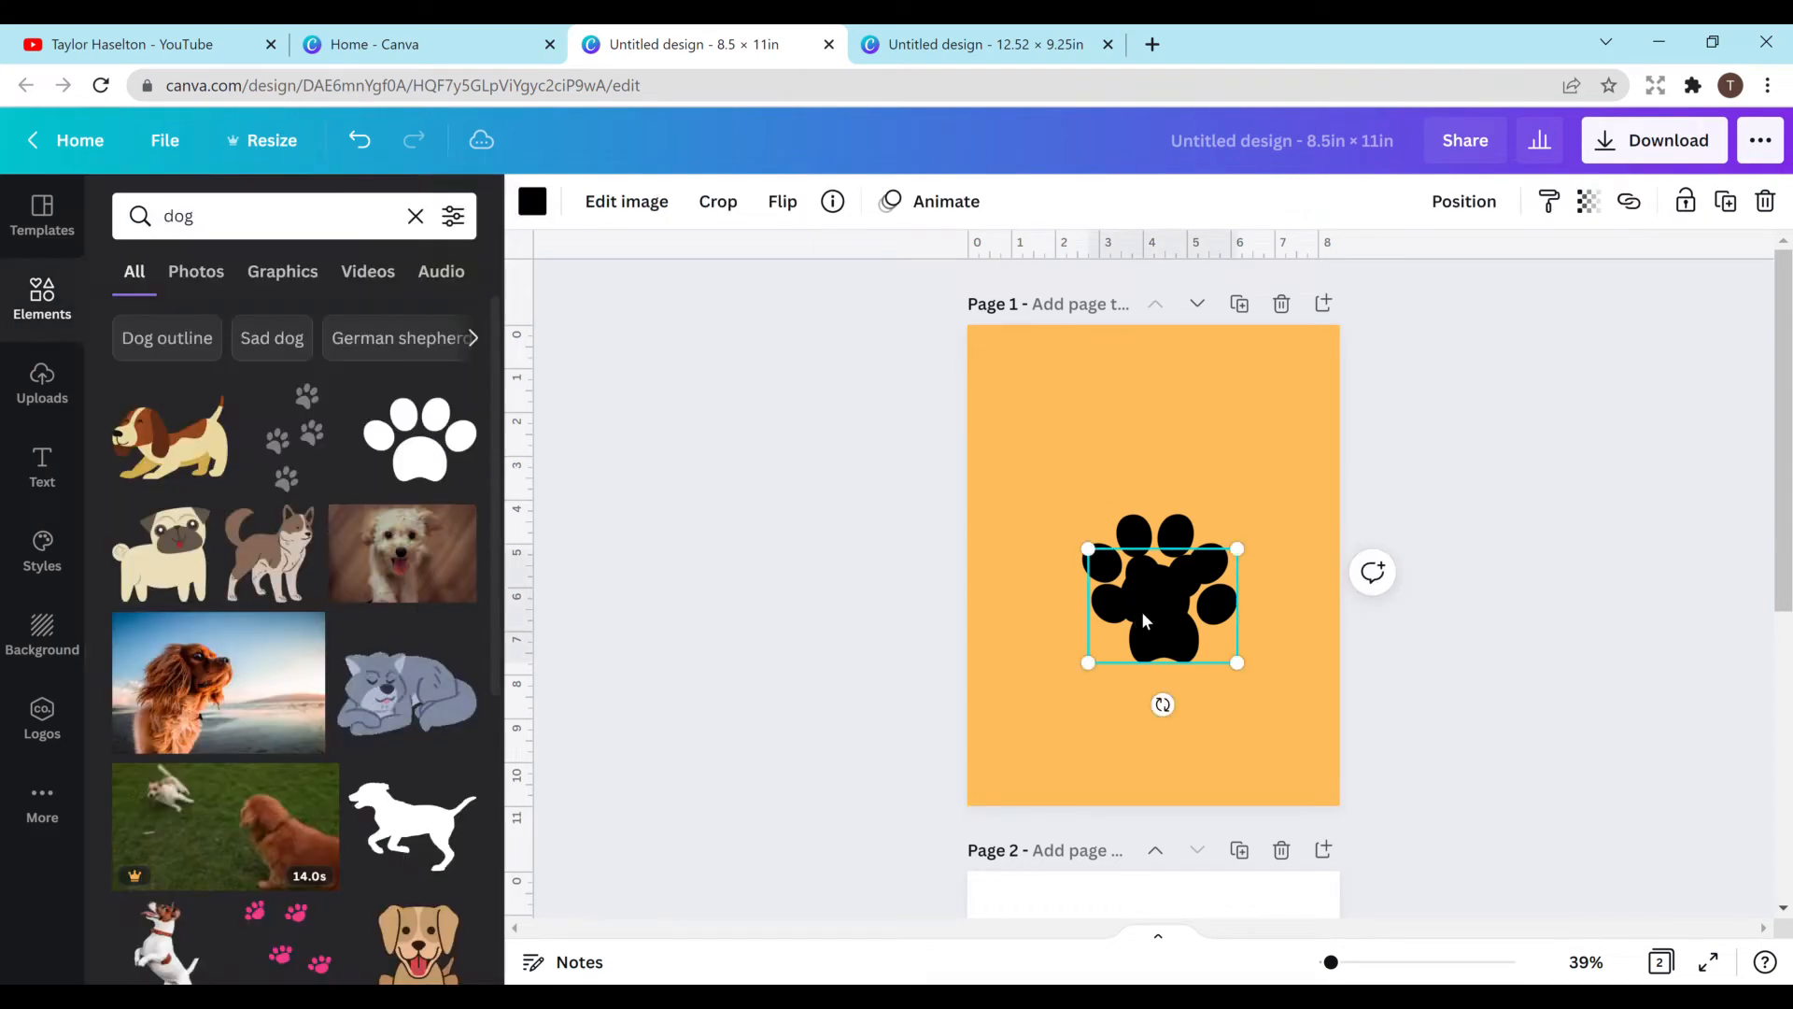
{"action": "left_click", "coordinate": [529, 200]}
{"action": "left_click", "coordinate": [325, 322]}
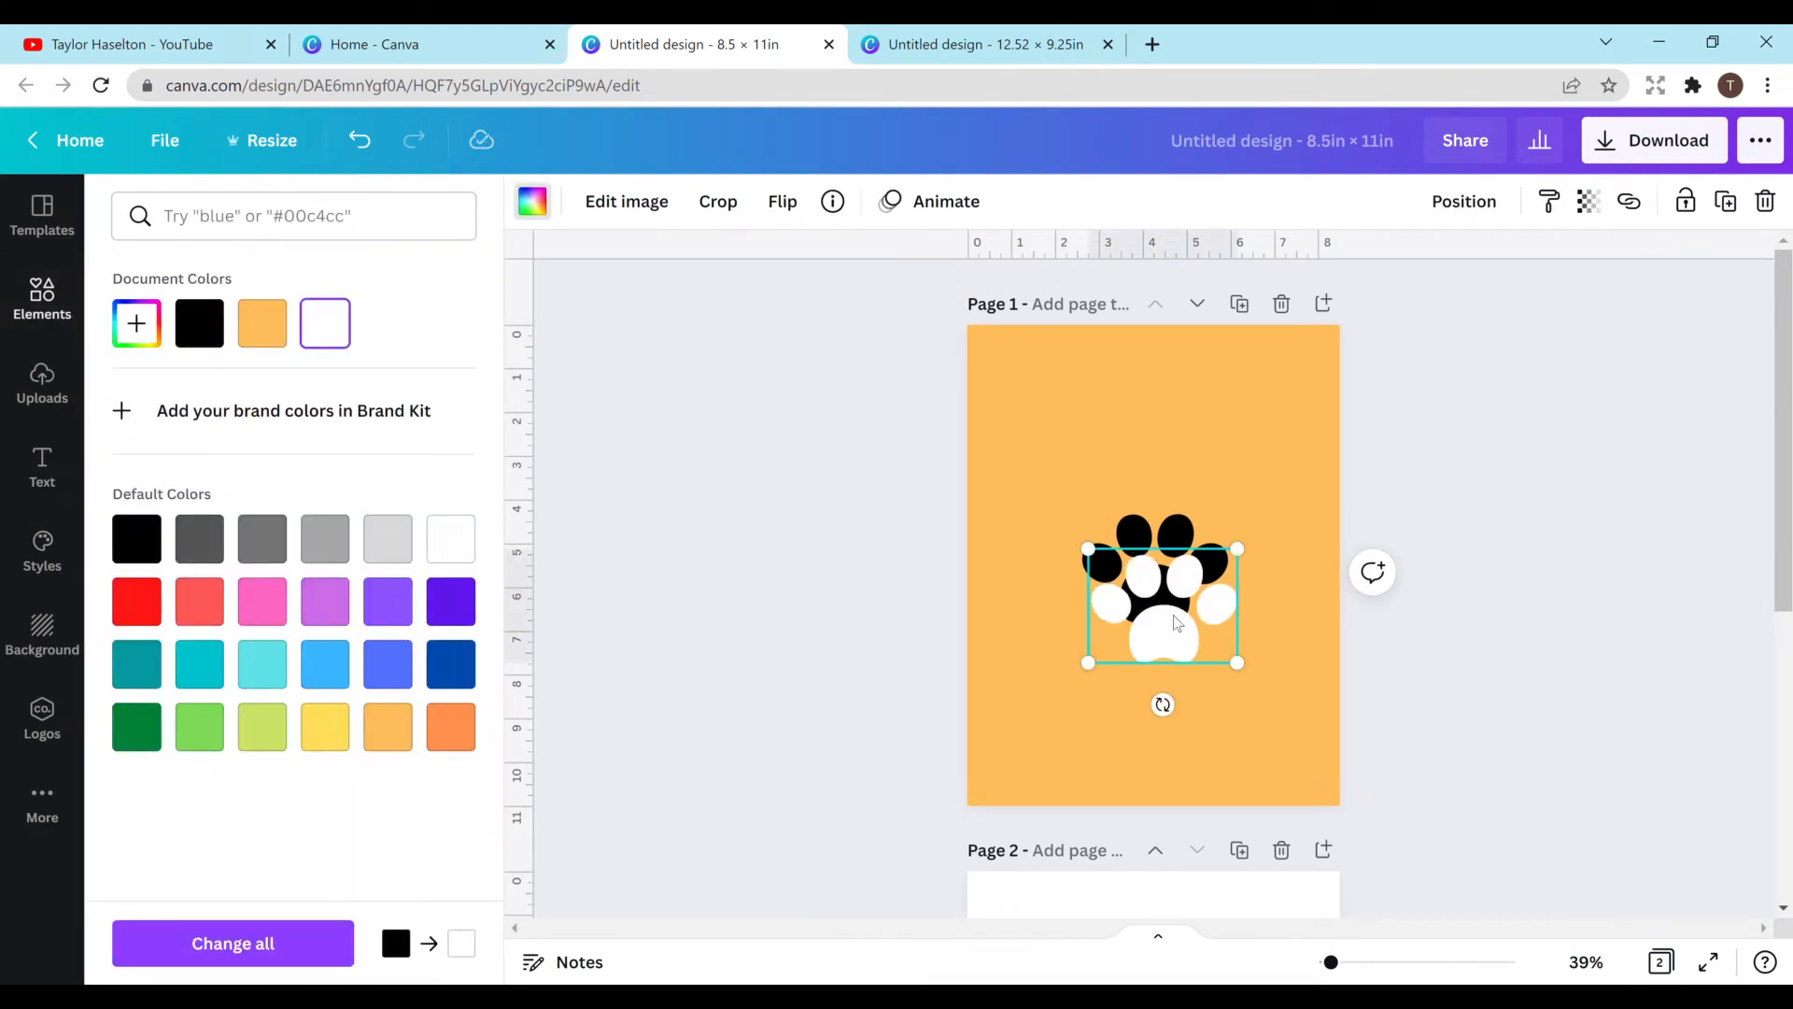
{"action": "left_click_drag", "start_coordinate": [1171, 605], "coordinate": [1165, 581]}
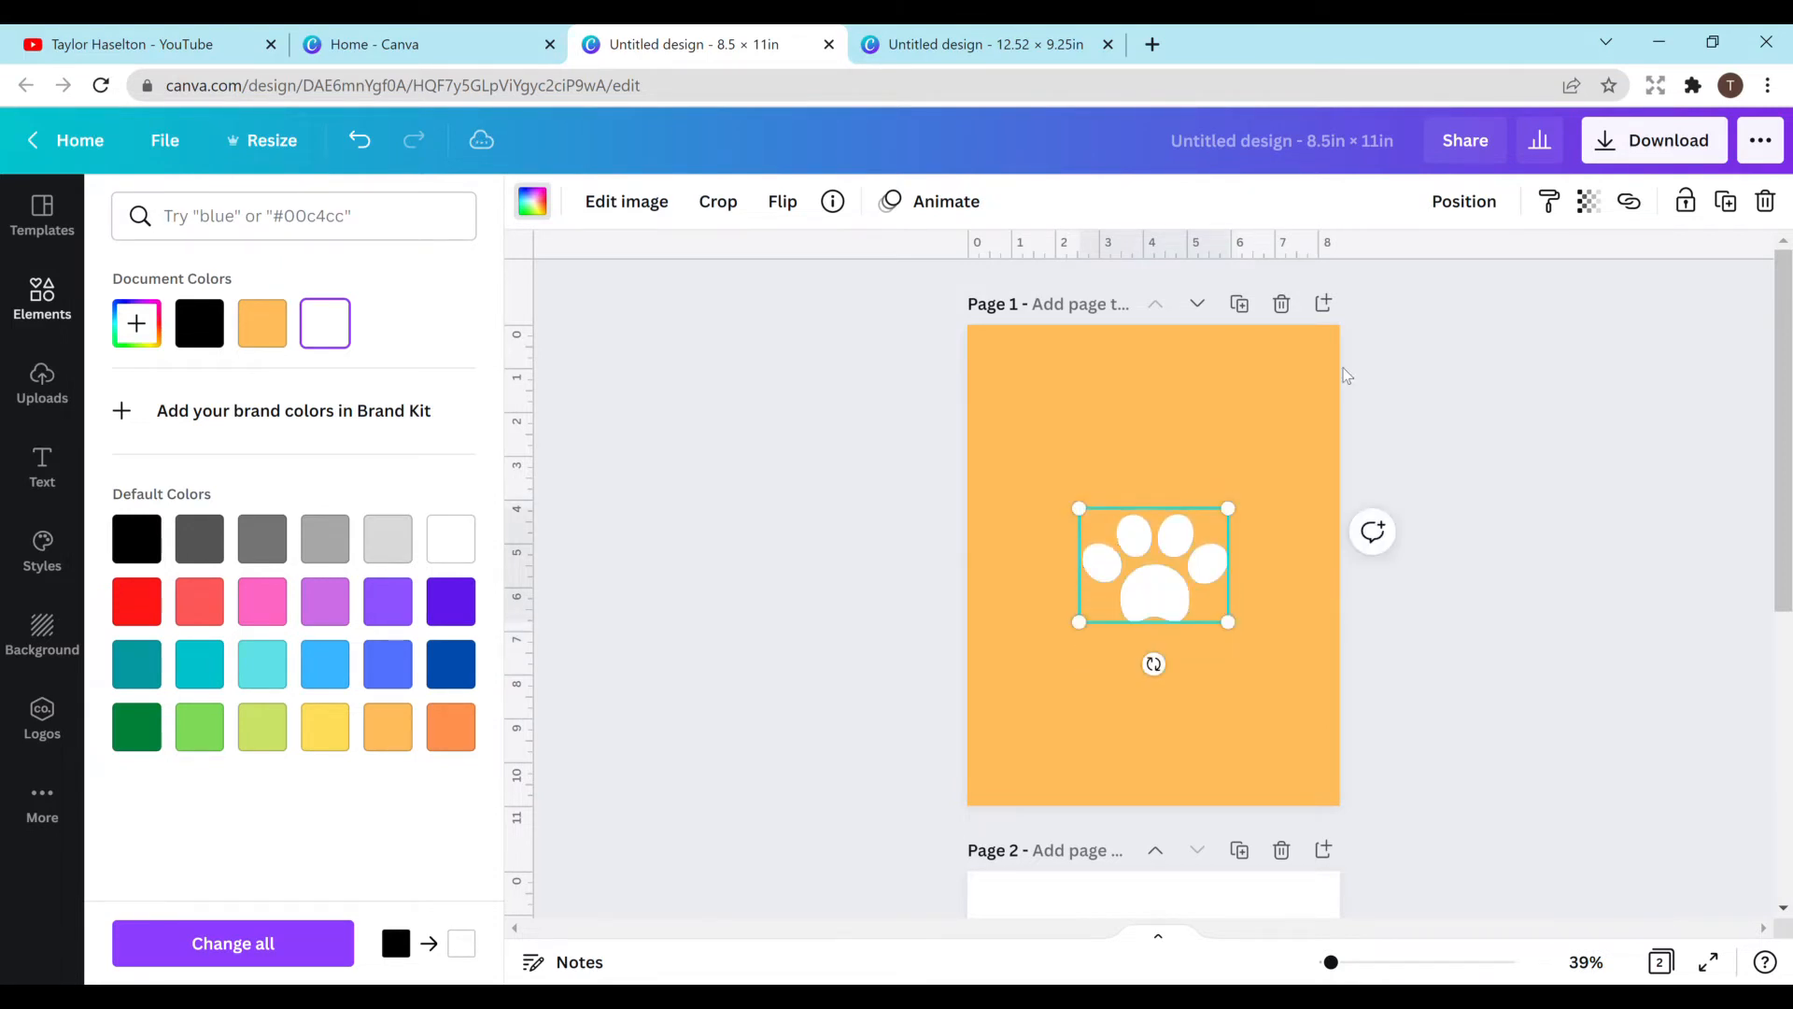
{"action": "left_click", "coordinate": [1467, 202]}
{"action": "left_click", "coordinate": [1371, 273]}
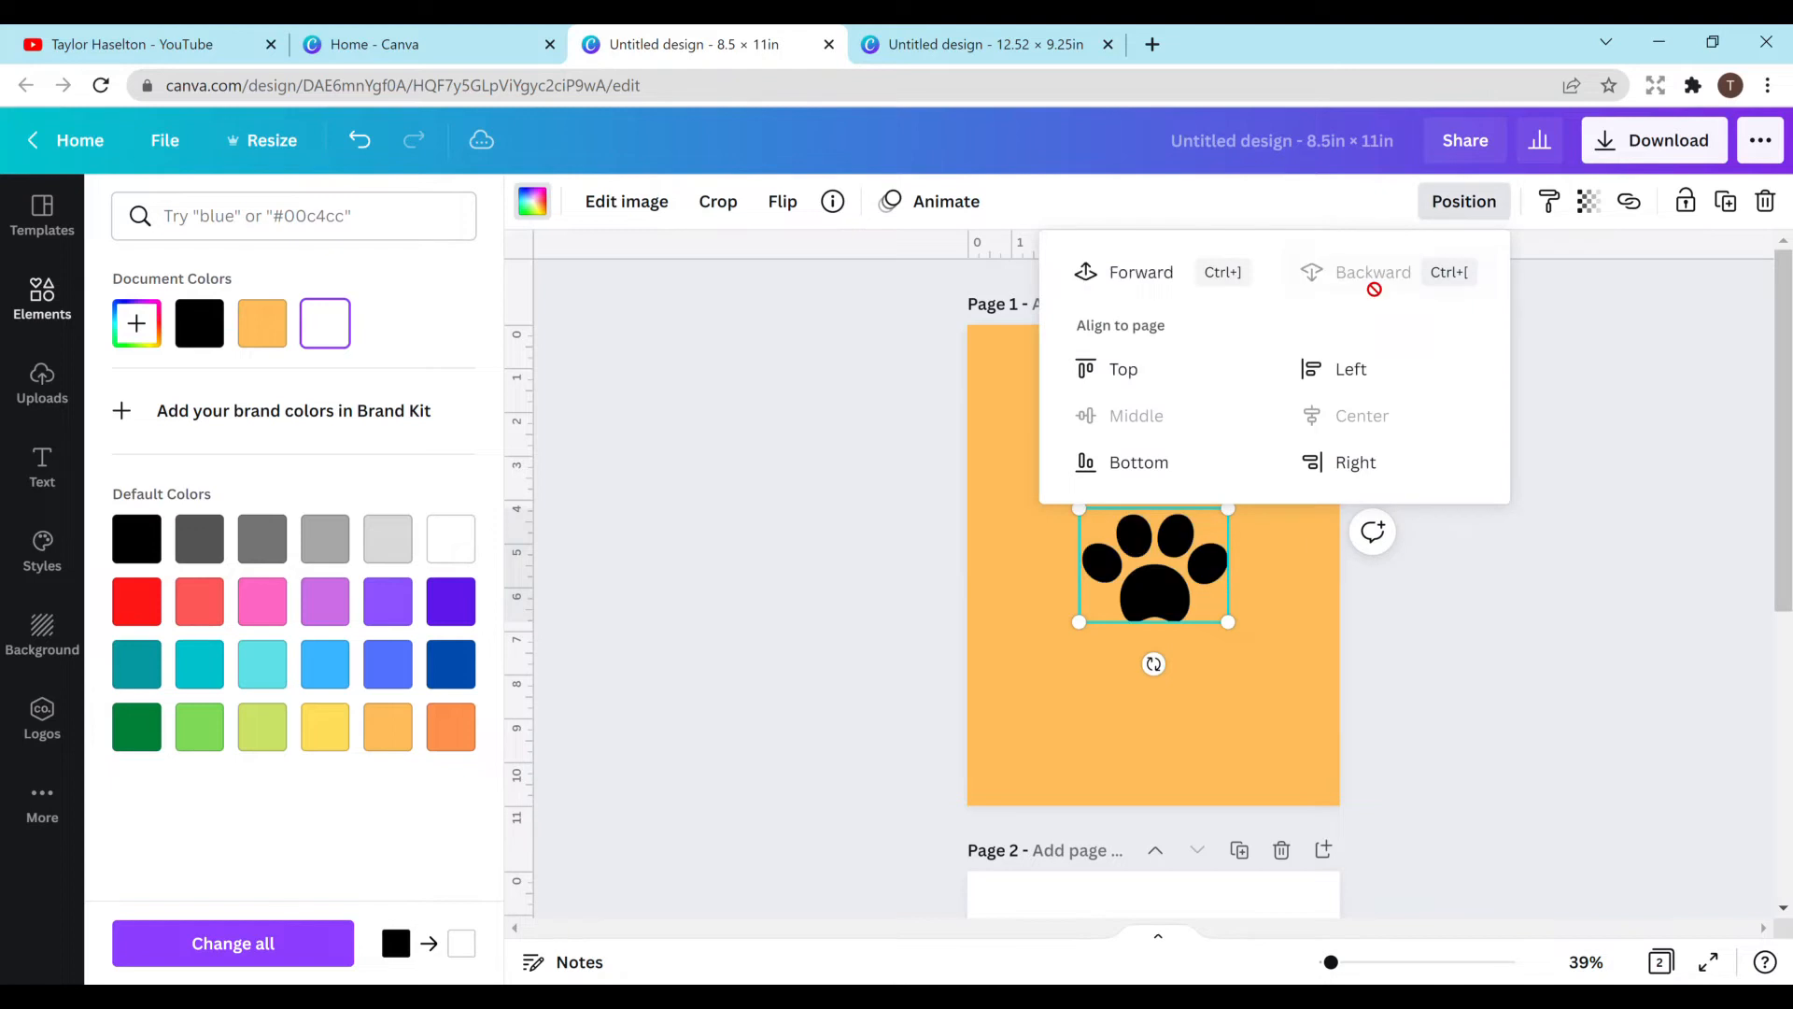
Step: Nudge the white paw print slightly upward and bring it forward in front of the black one
{"action": "left_click", "coordinate": [1180, 587]}
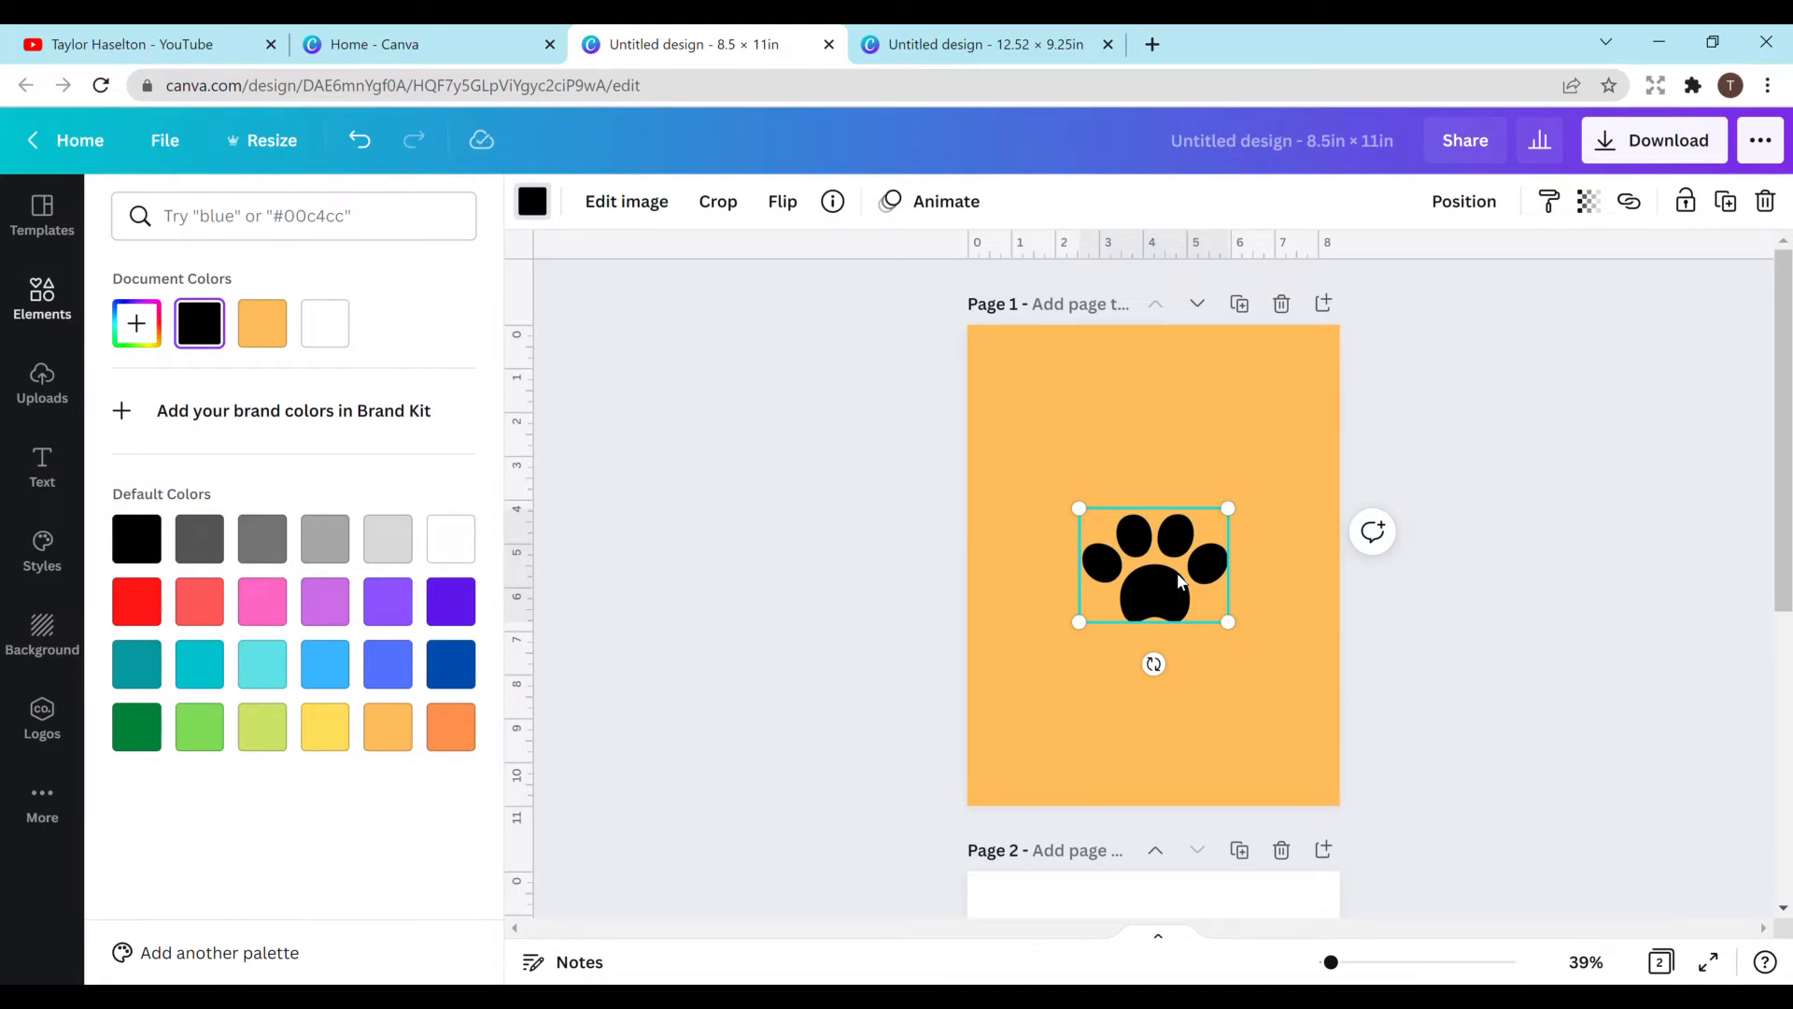
{"action": "left_click", "coordinate": [1178, 577], "text": "ctrl"}
{"action": "mouse_move", "coordinate": [1178, 576]}
{"action": "left_mouse_down"}
{"action": "mouse_move", "coordinate": [1178, 556]}
{"action": "mouse_move", "coordinate": [1178, 571]}
{"action": "left_mouse_up"}
{"action": "left_click", "coordinate": [1464, 205]}
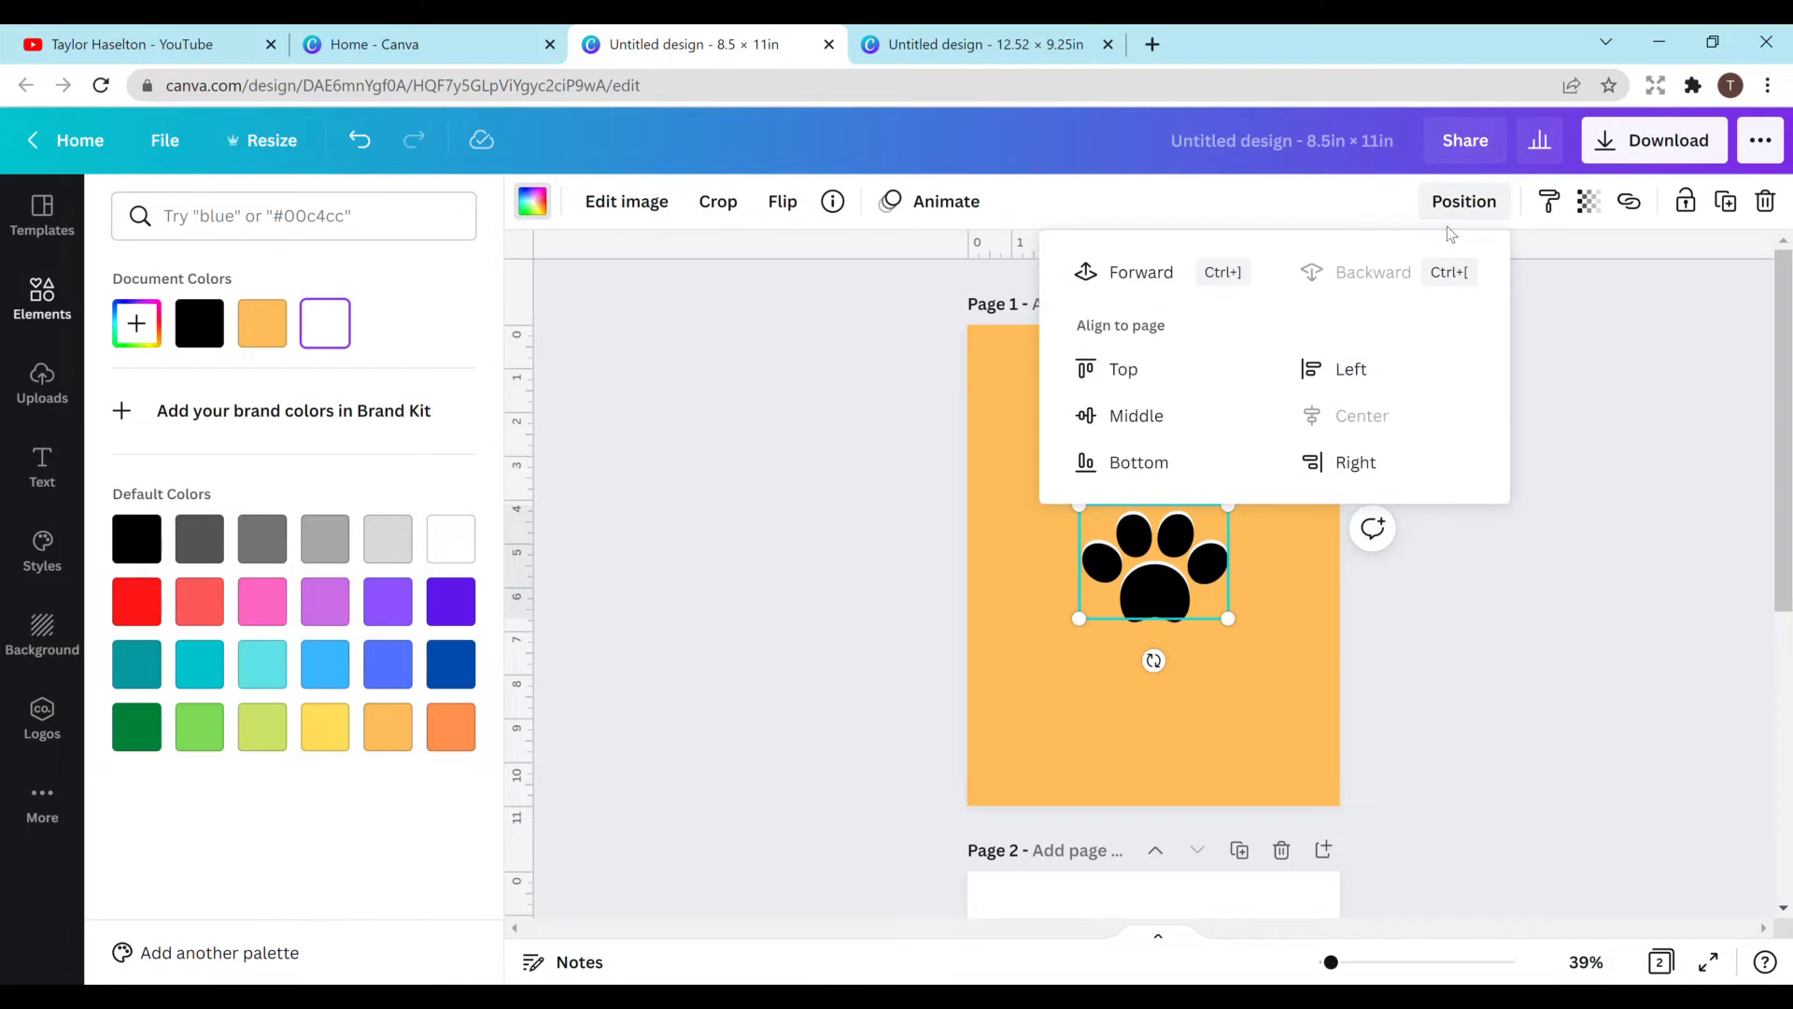
{"action": "left_click", "coordinate": [1140, 272]}
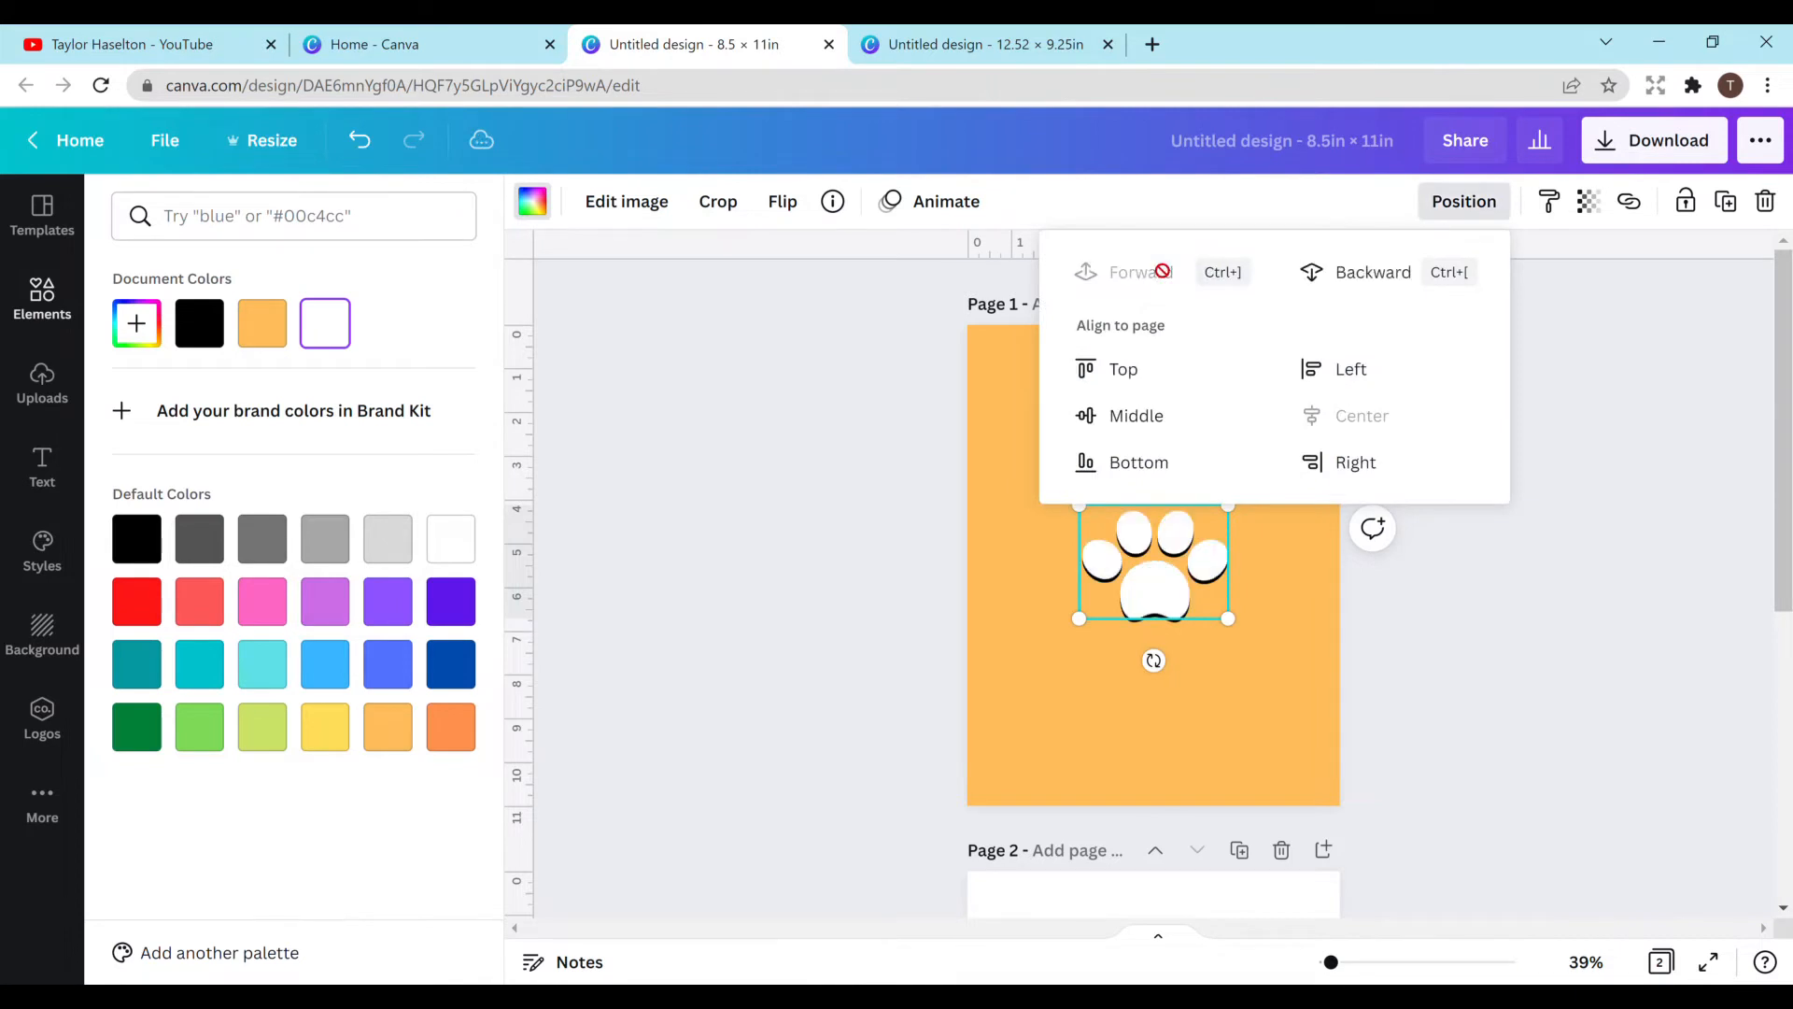
Step: Shrink the white paw print slightly and center it over the black paw print as an outline effect
{"action": "left_click", "coordinate": [1286, 632]}
{"action": "left_click", "coordinate": [1211, 594]}
{"action": "left_click_drag", "start_coordinate": [1224, 618], "coordinate": [1159, 588]}
{"action": "left_click", "coordinate": [1250, 631]}
{"action": "left_click", "coordinate": [1158, 592]}
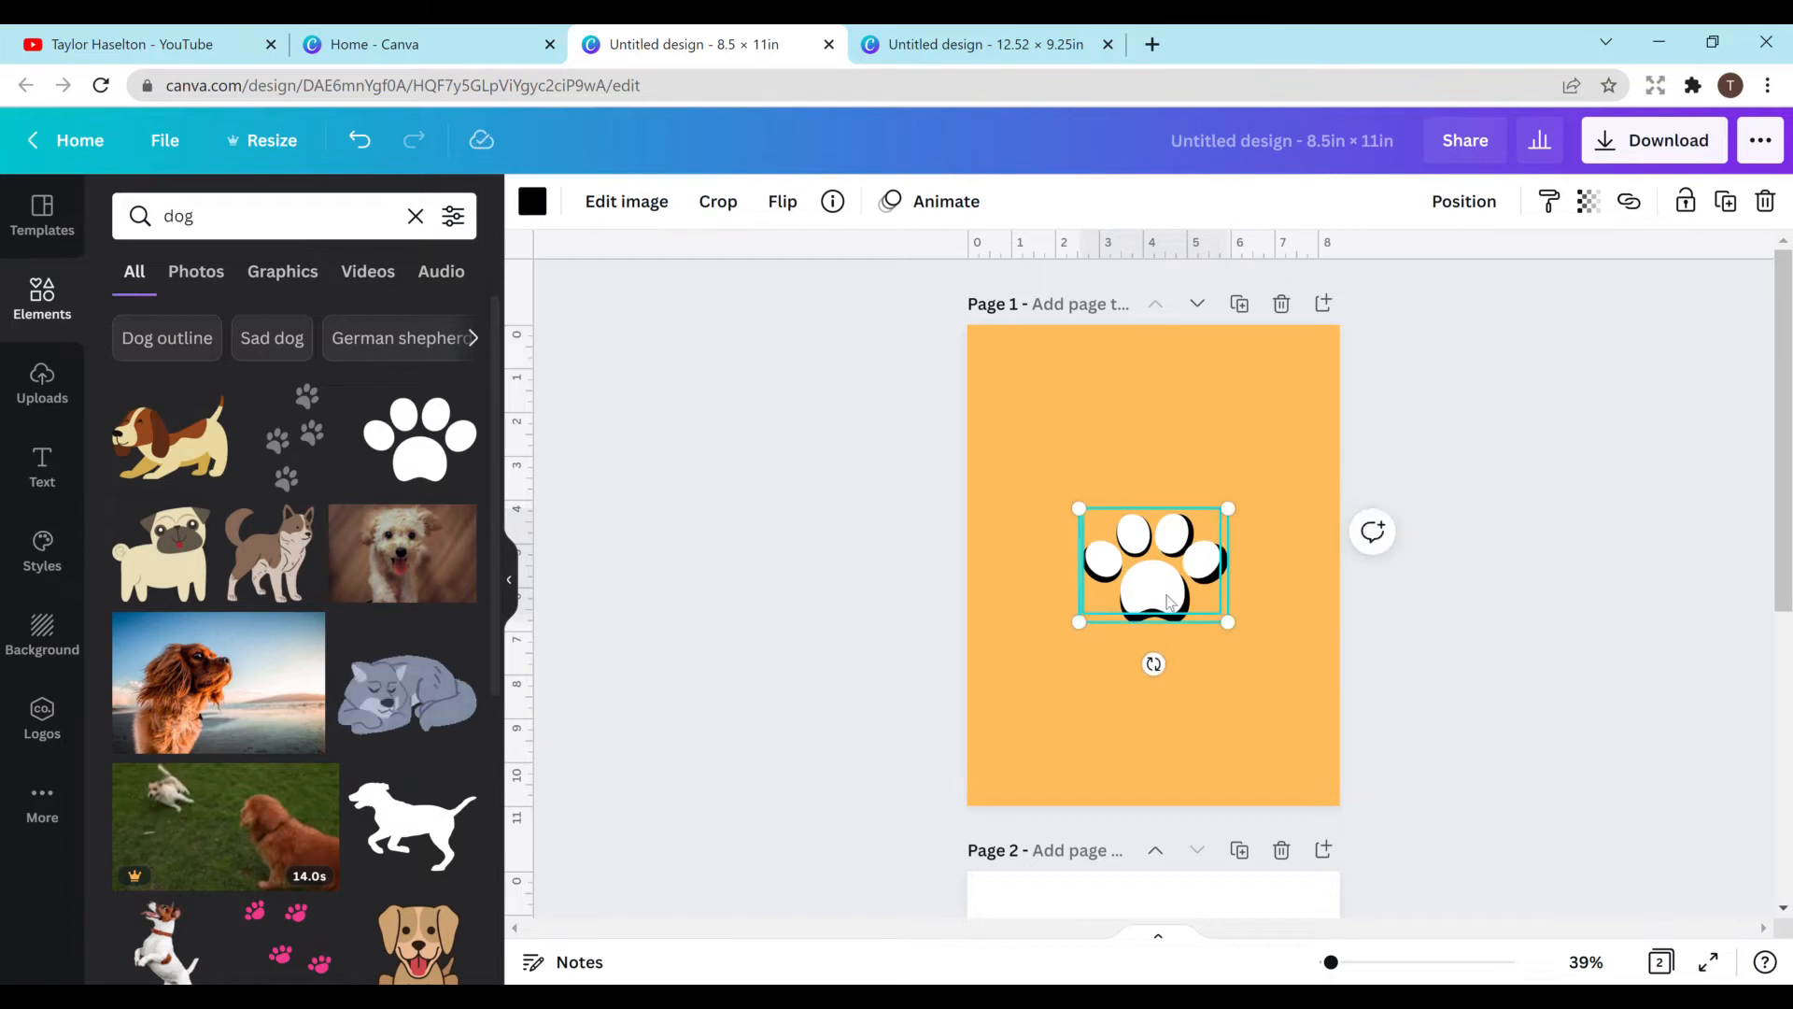
{"action": "left_click_drag", "start_coordinate": [1161, 586], "coordinate": [1166, 592]}
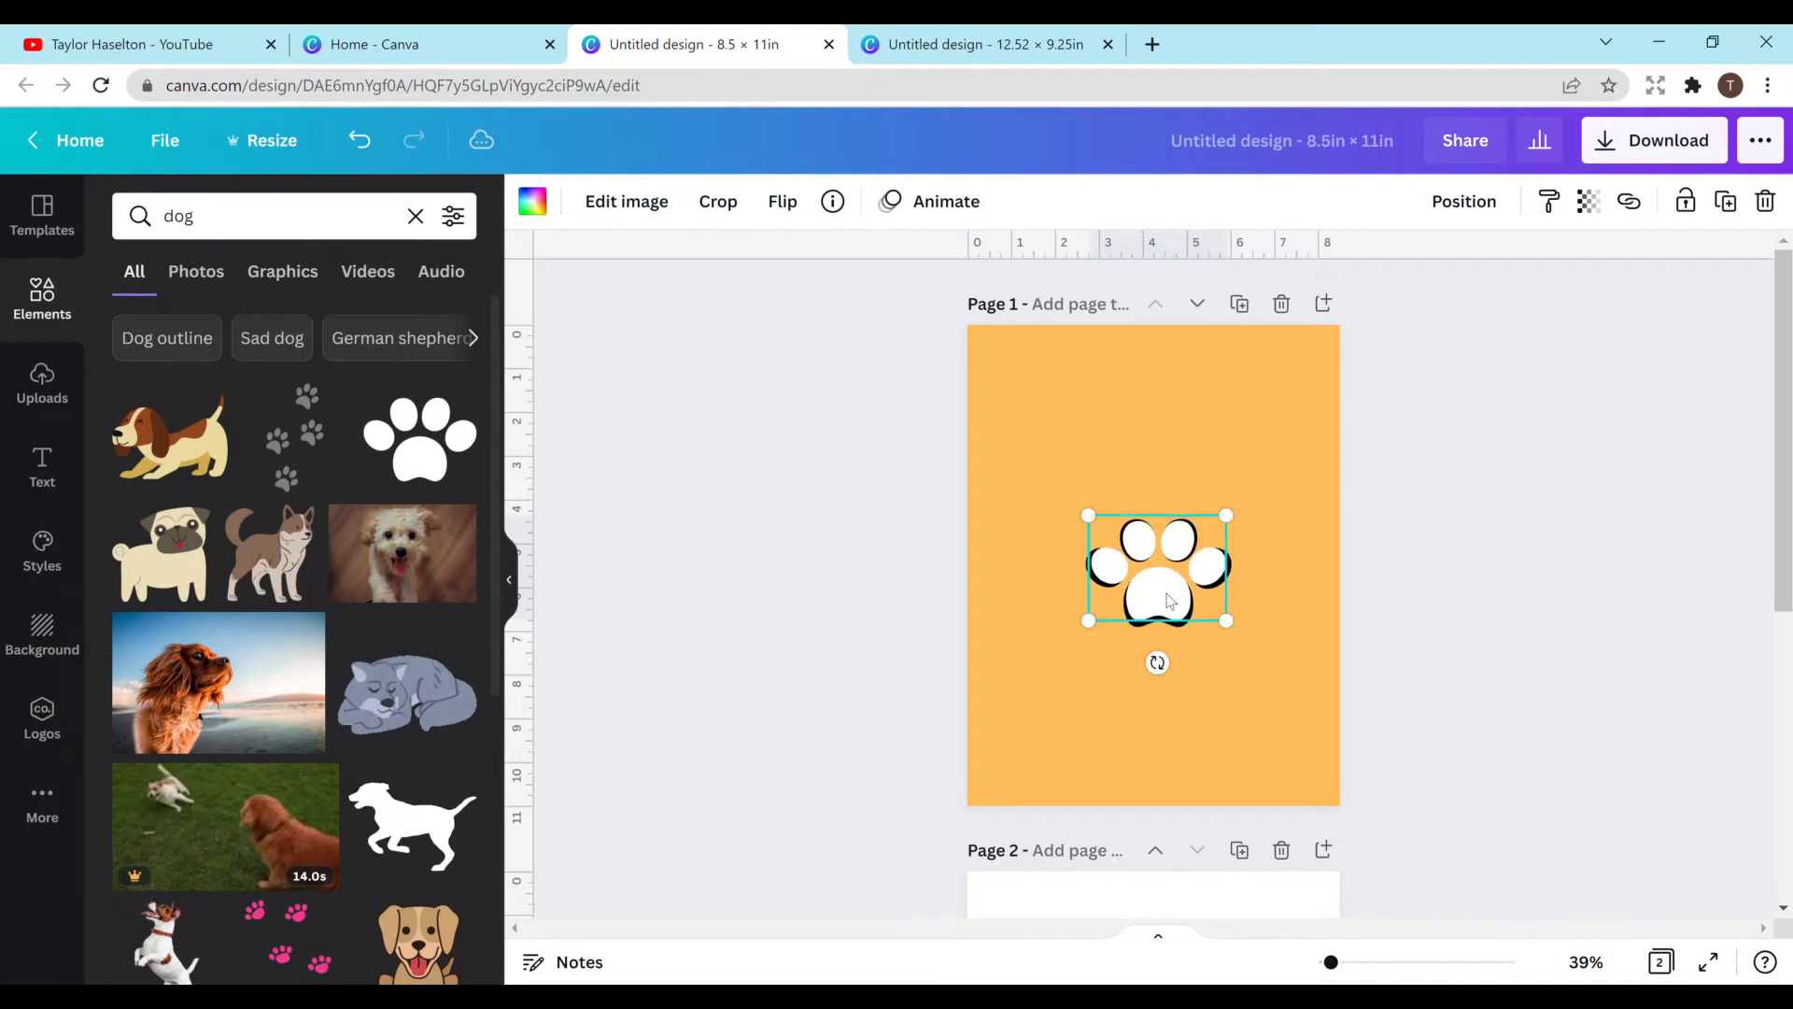
Step: Set page 1's background color to white and delete both overlapping paw prints
{"action": "left_click", "coordinate": [1217, 443]}
{"action": "left_click", "coordinate": [530, 209]}
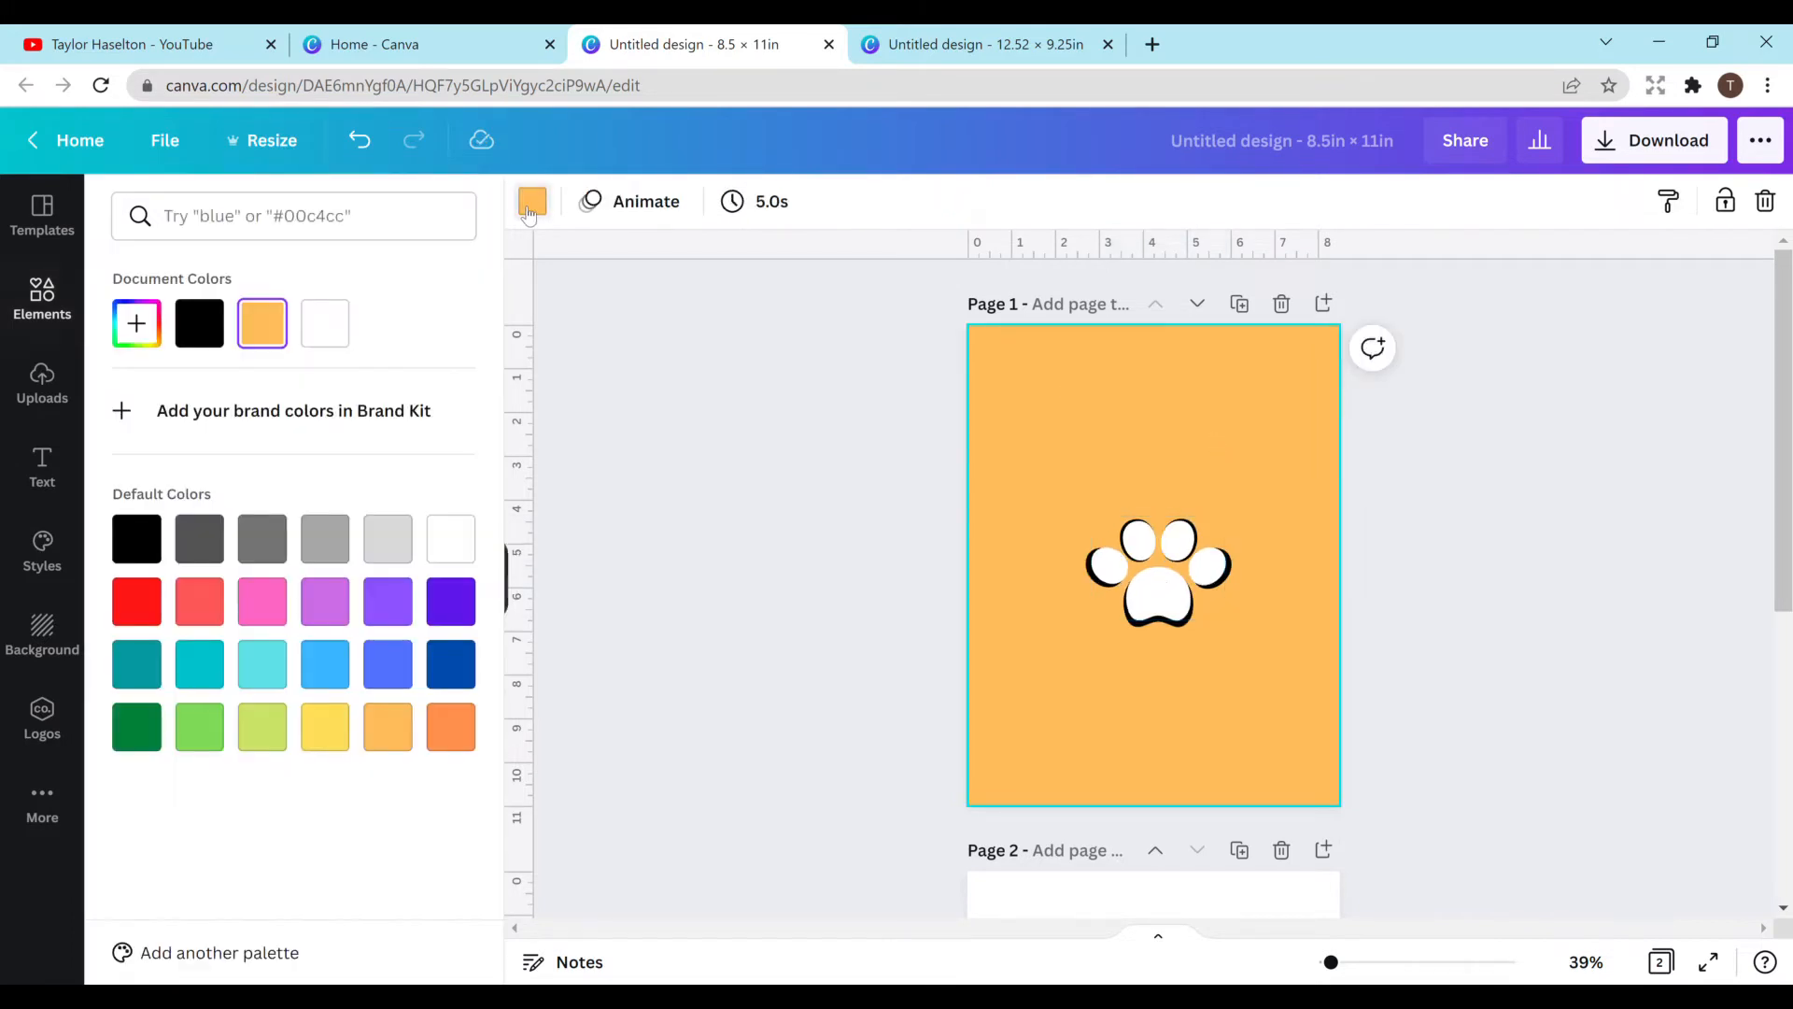
{"action": "left_click", "coordinate": [317, 342]}
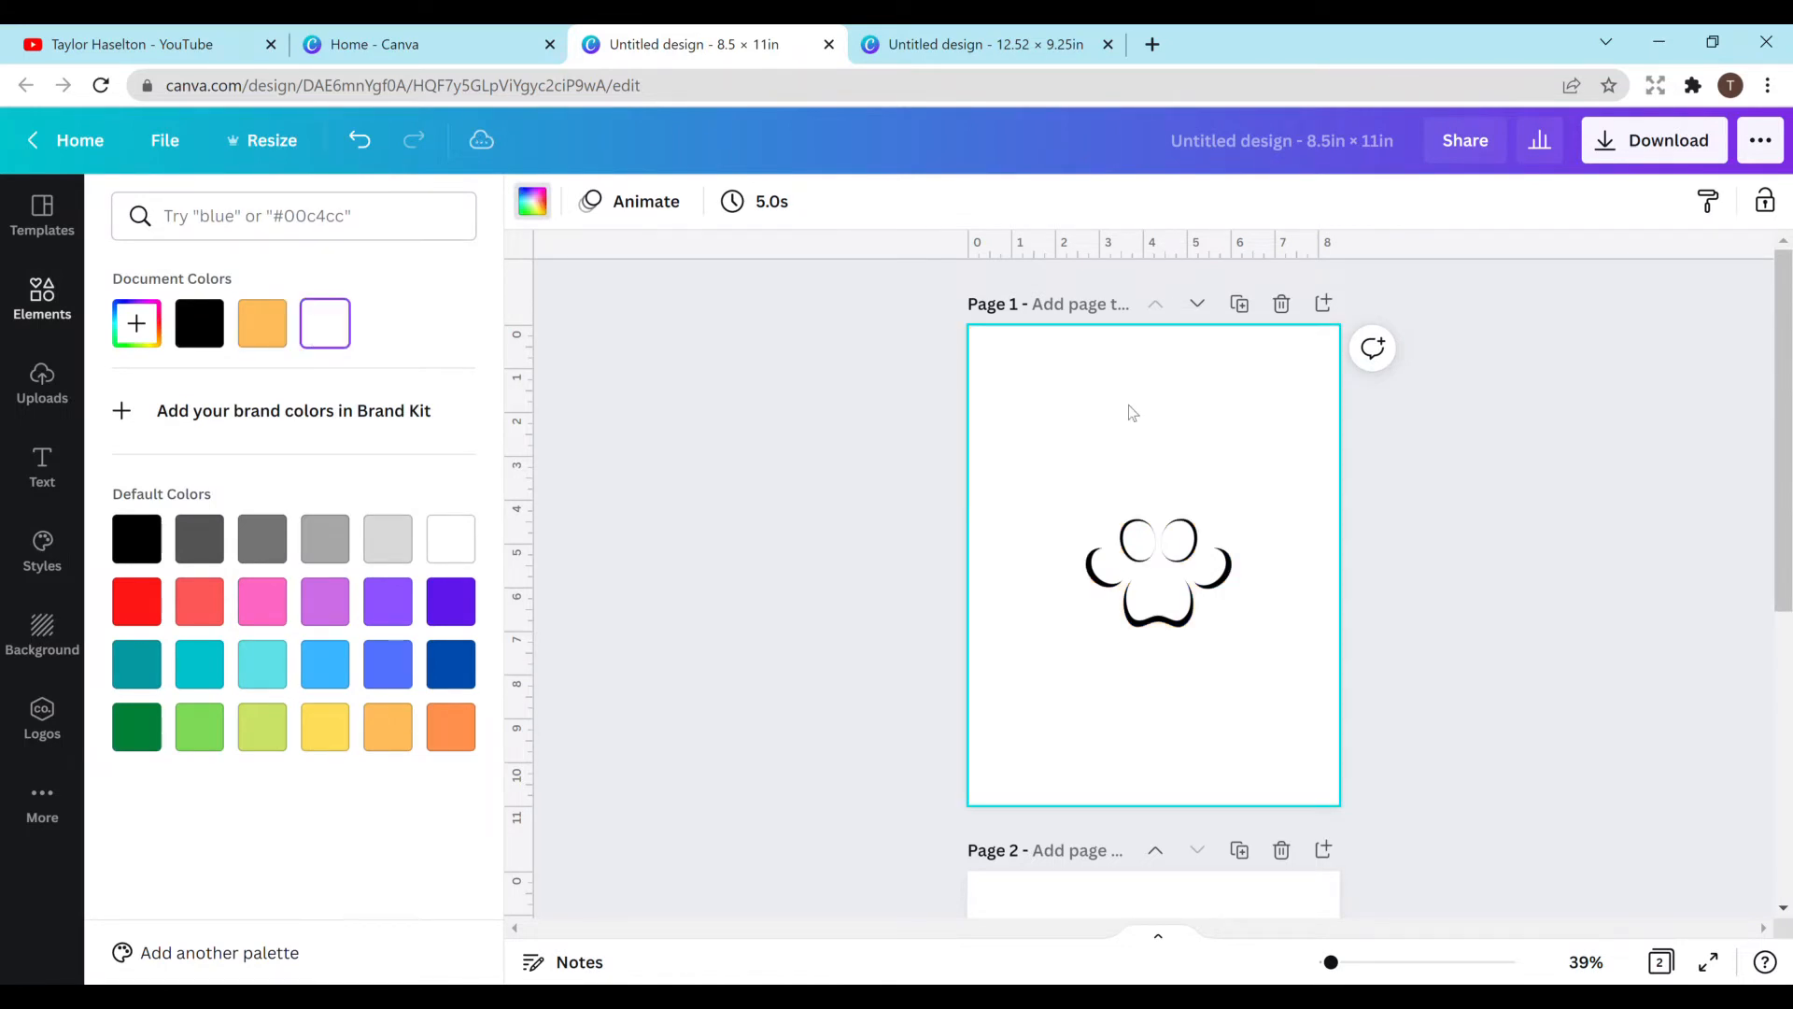
{"action": "left_click_drag", "start_coordinate": [1078, 427], "coordinate": [1241, 684]}
{"action": "key", "text": "Delete"}
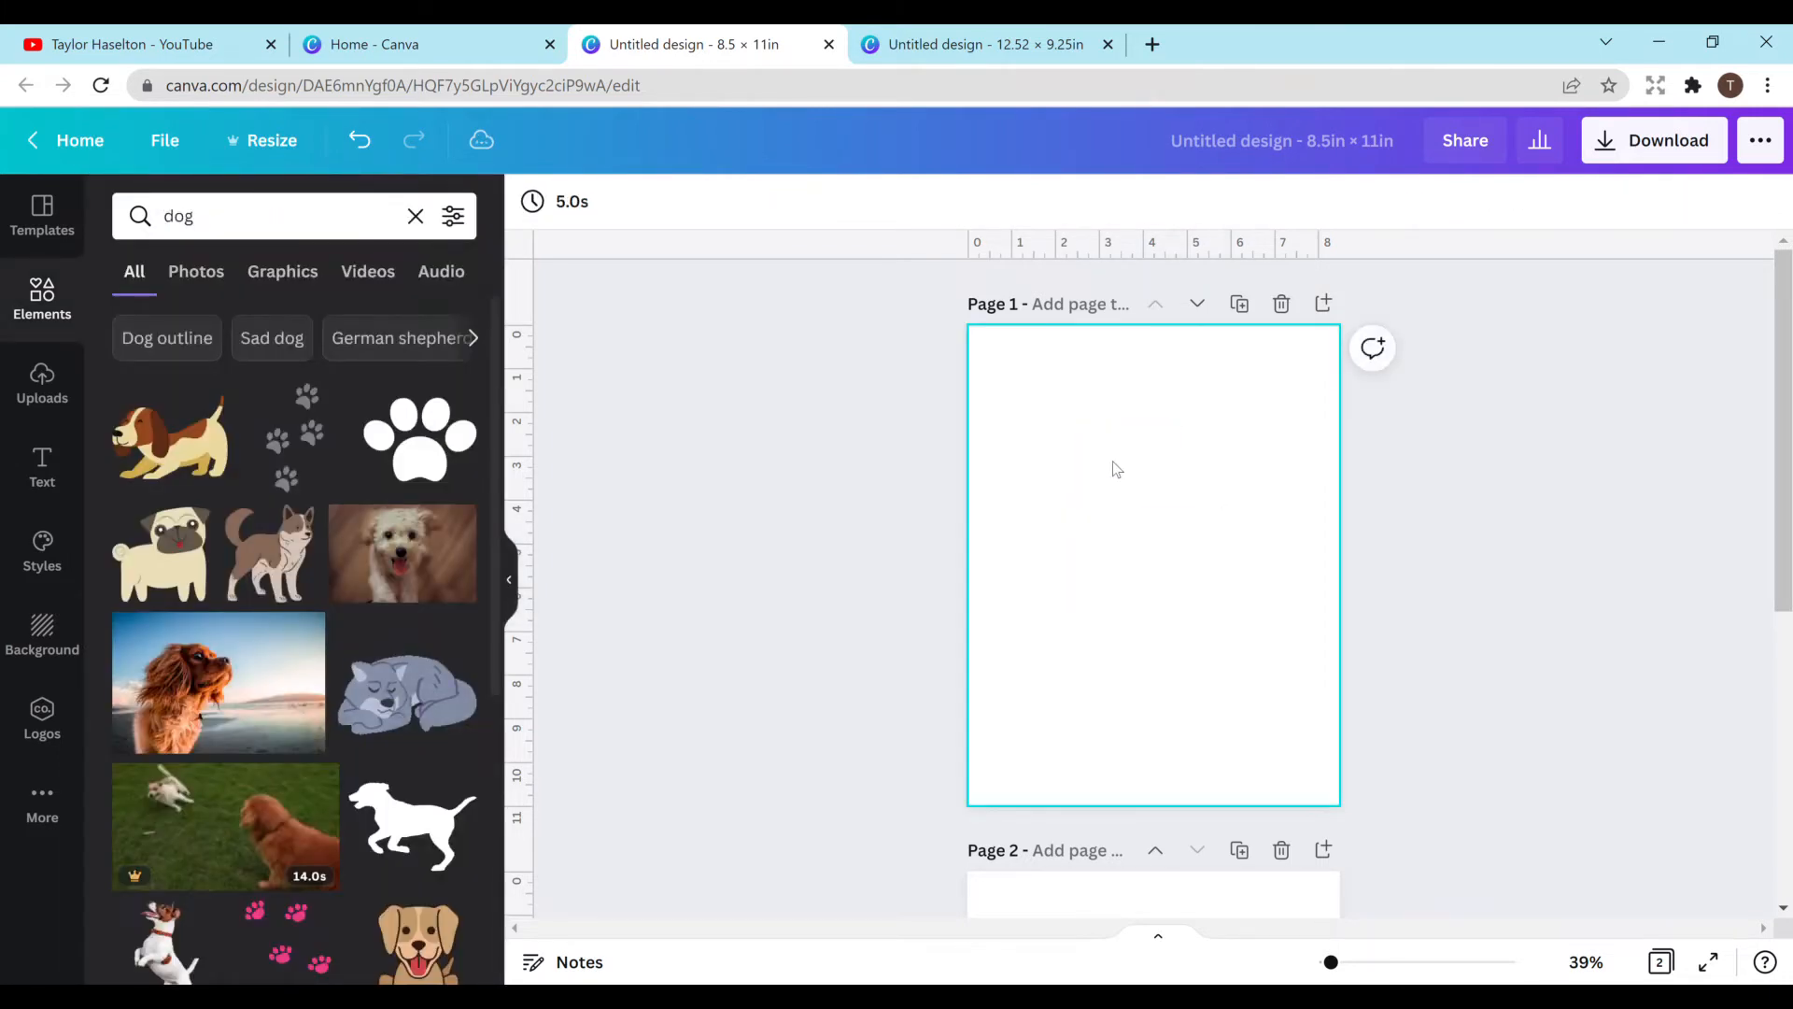
{"action": "scroll", "coordinate": [1745, 622], "scroll_direction": "down", "scroll_amount": 5}
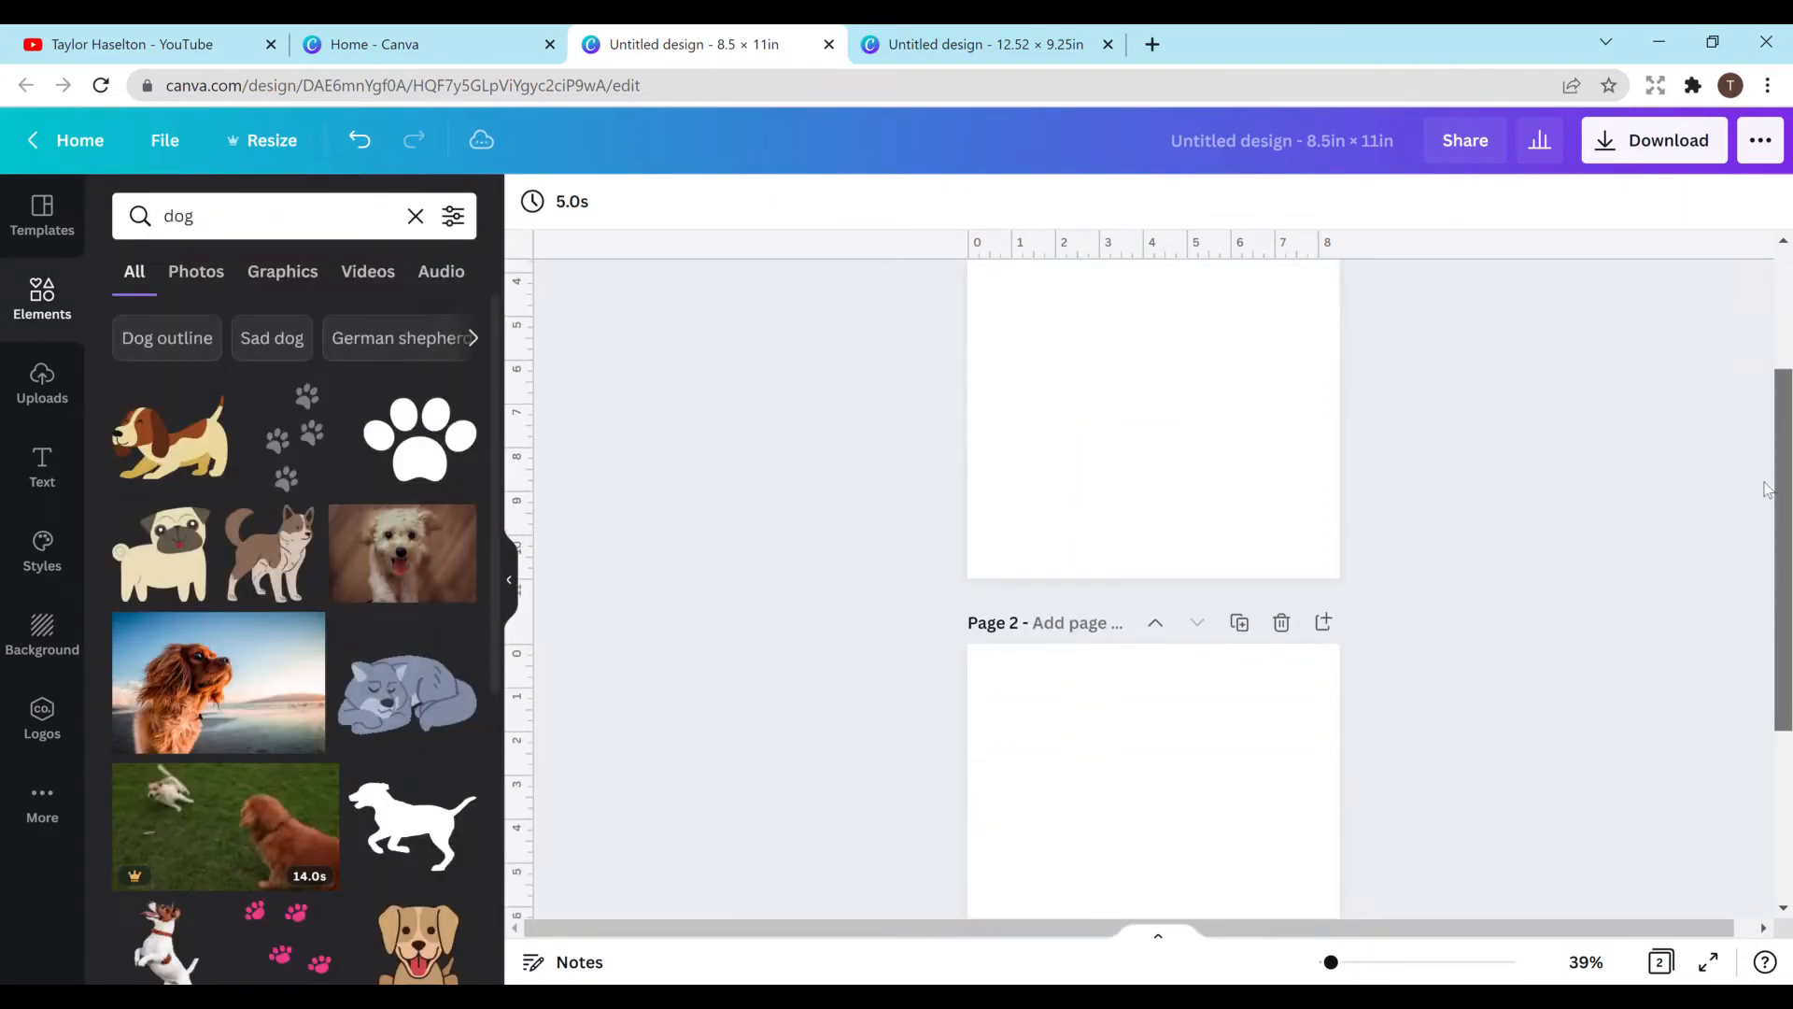
{"action": "left_click_drag", "start_coordinate": [1741, 616], "coordinate": [1740, 643]}
{"action": "left_click_drag", "start_coordinate": [1781, 701], "coordinate": [1788, 273]}
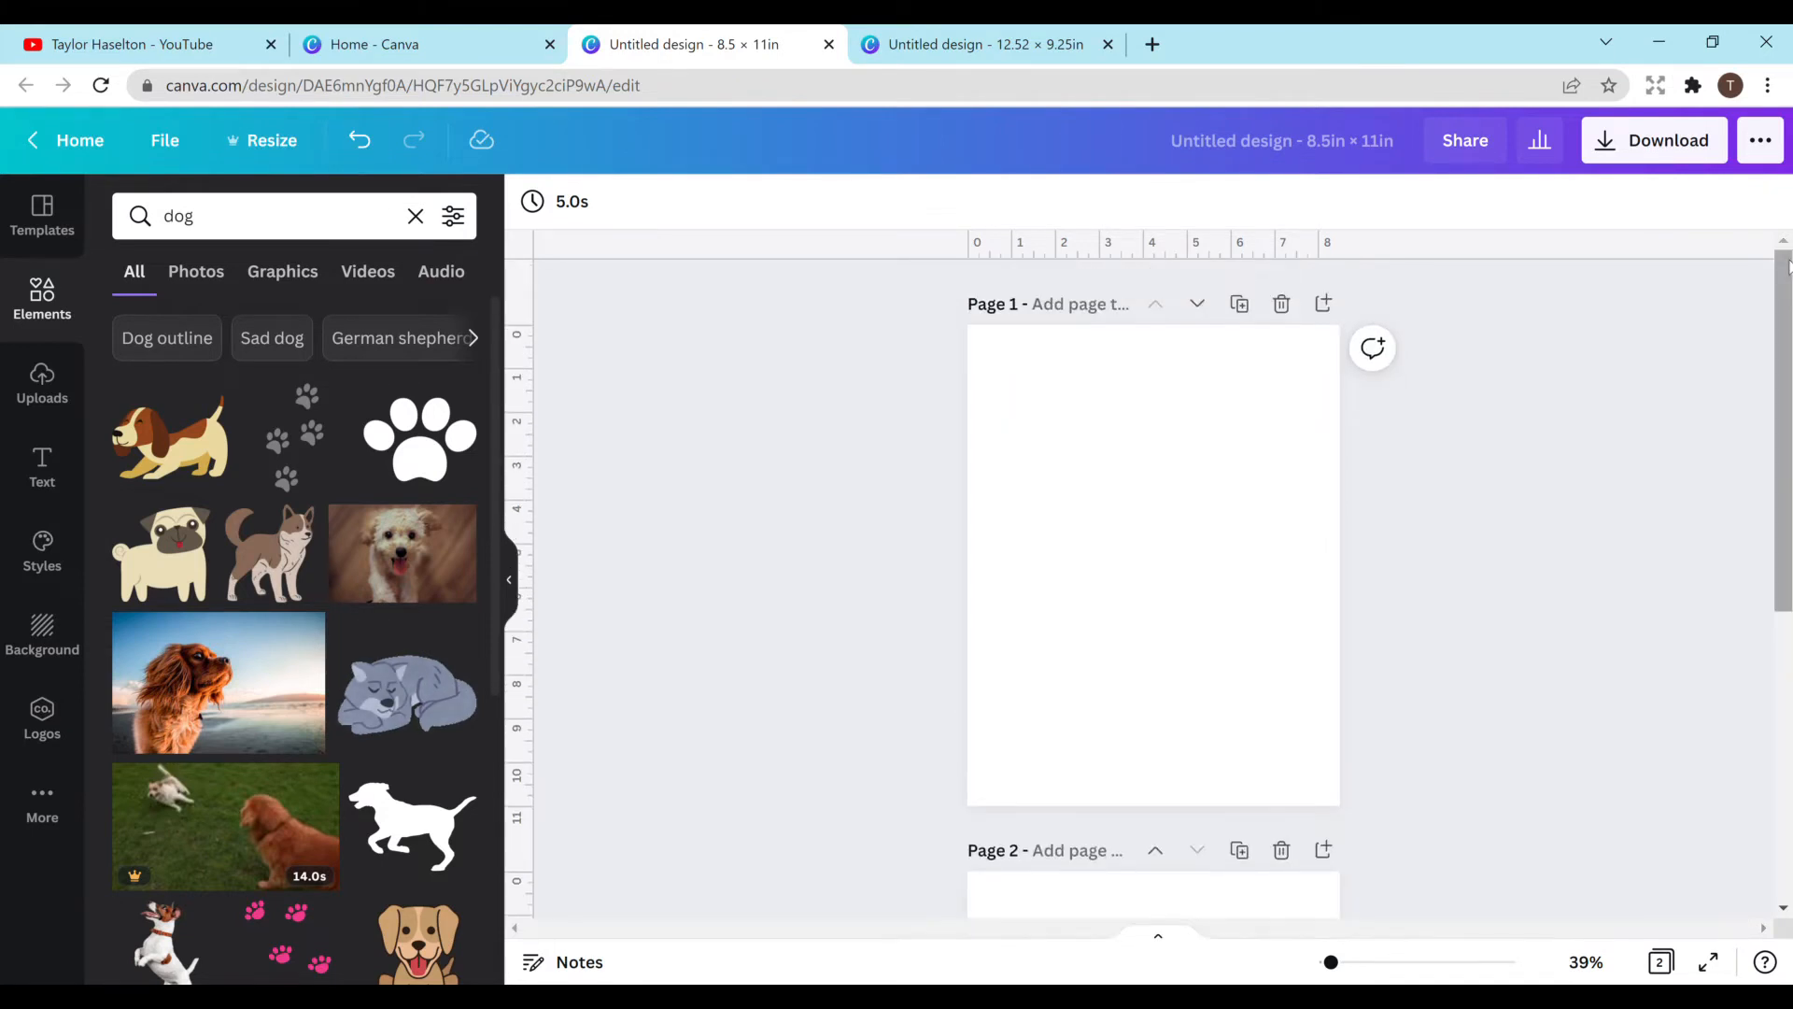
Step: Add the uploaded portrait photo to page 1 and set it as the page background
{"action": "left_click", "coordinate": [31, 397]}
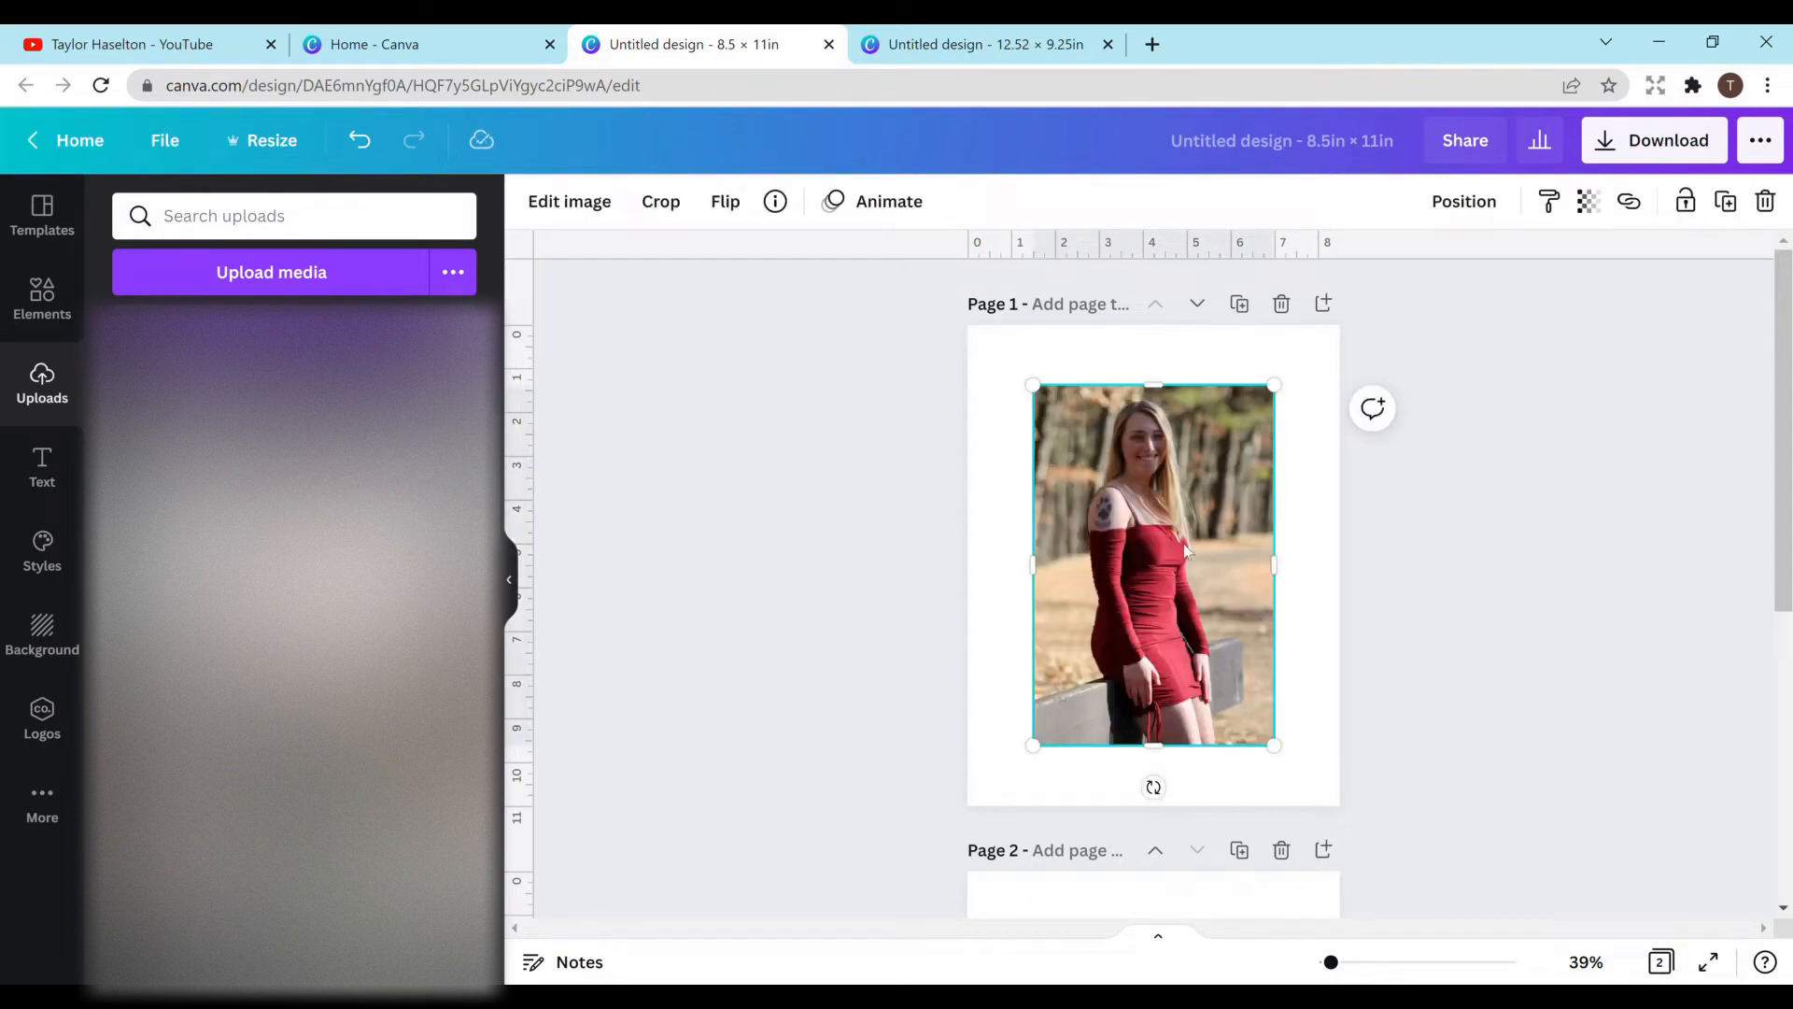
{"action": "left_click", "coordinate": [40, 297]}
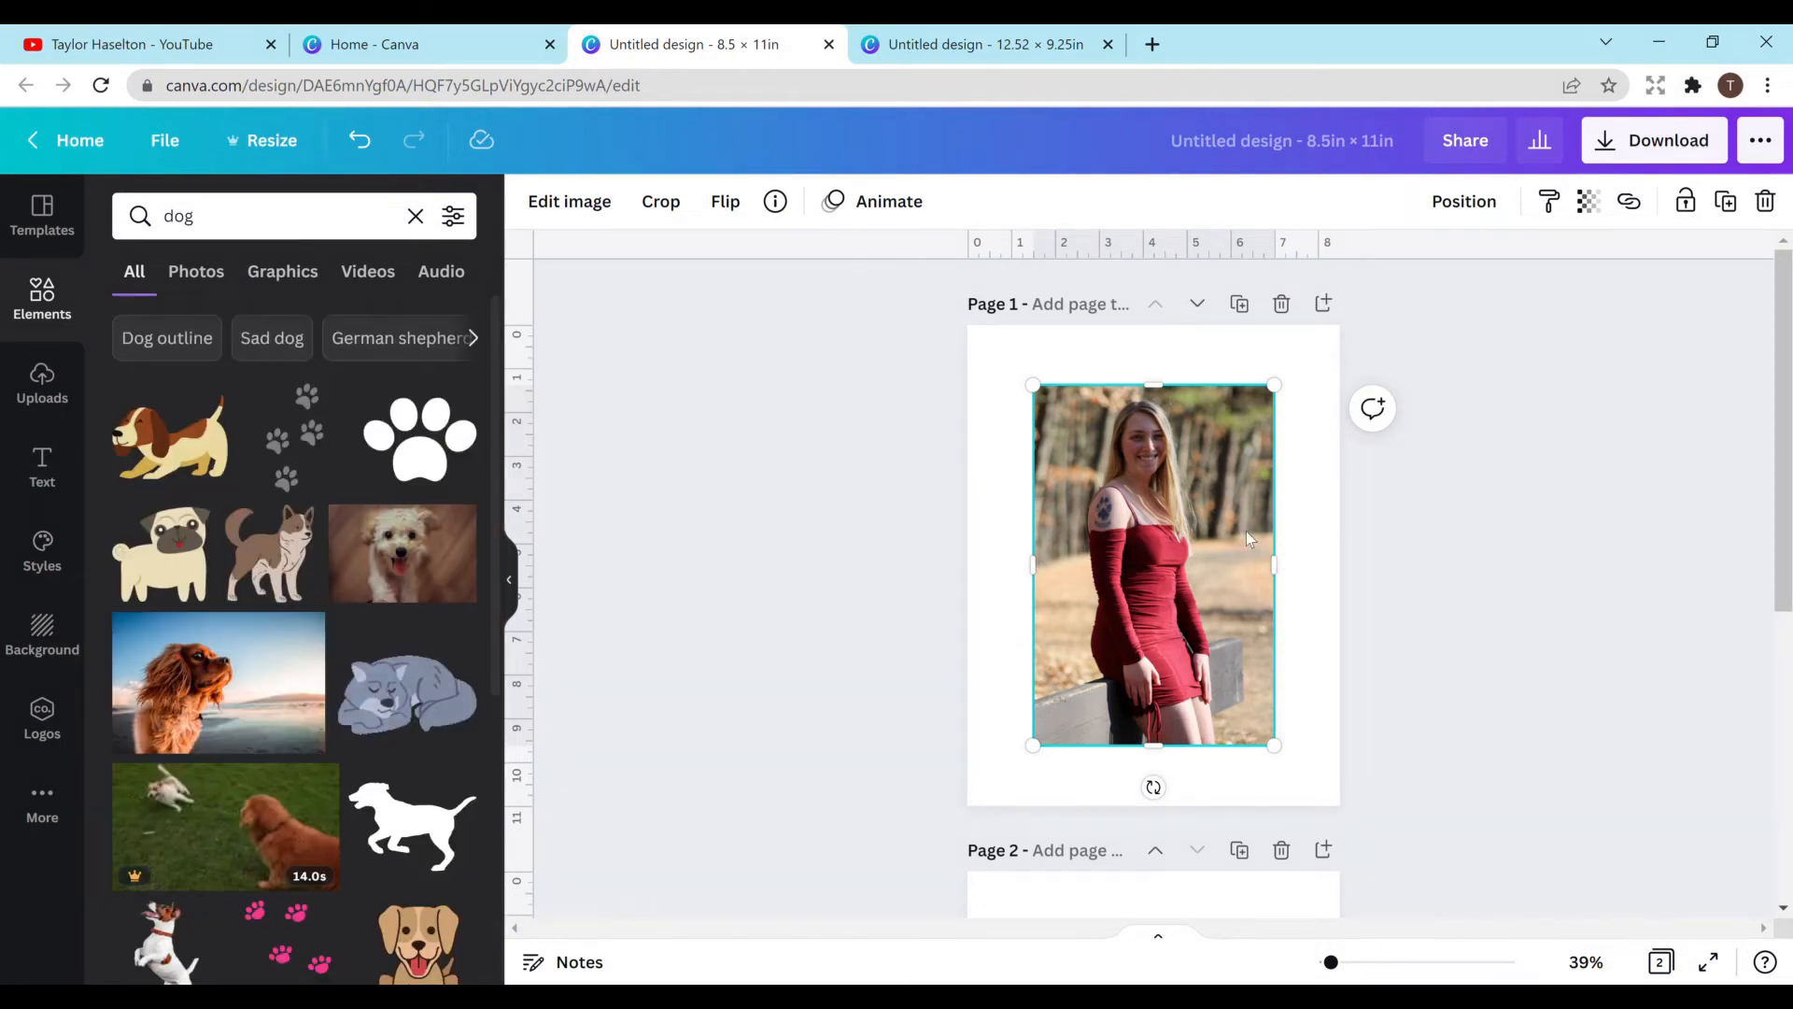
{"action": "right_click", "coordinate": [1247, 535]}
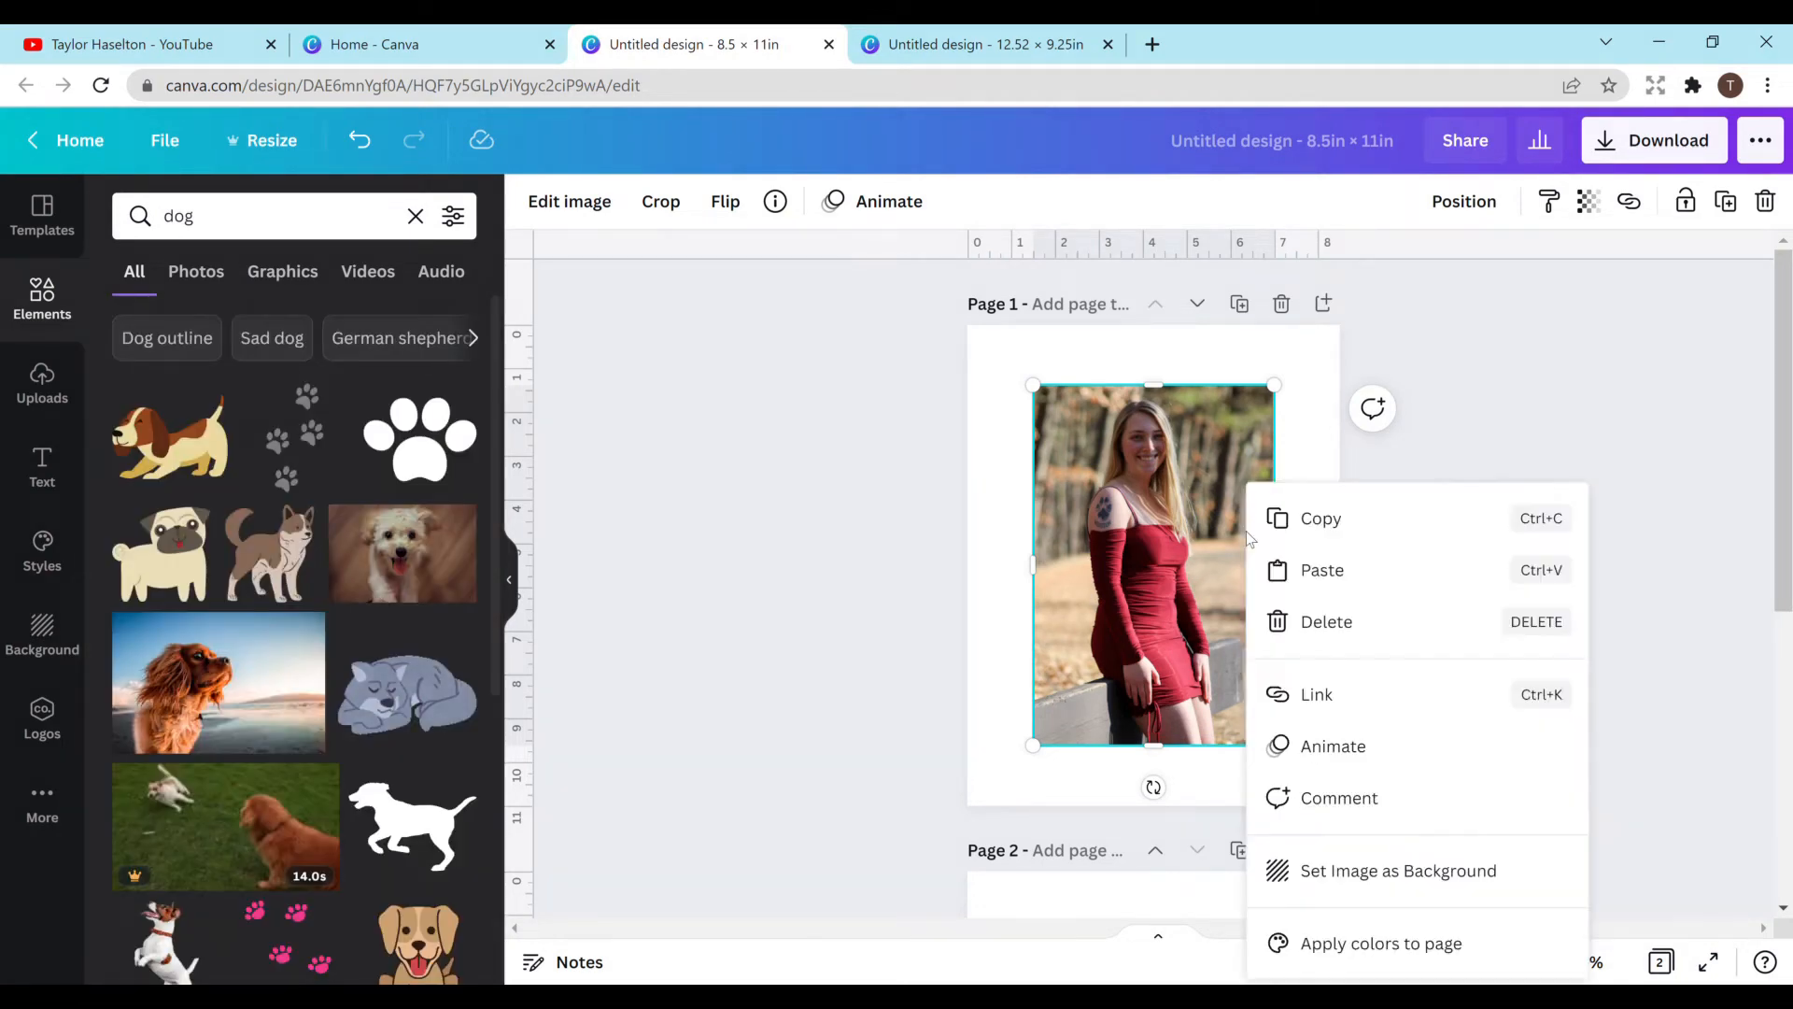
{"action": "left_click", "coordinate": [1413, 878]}
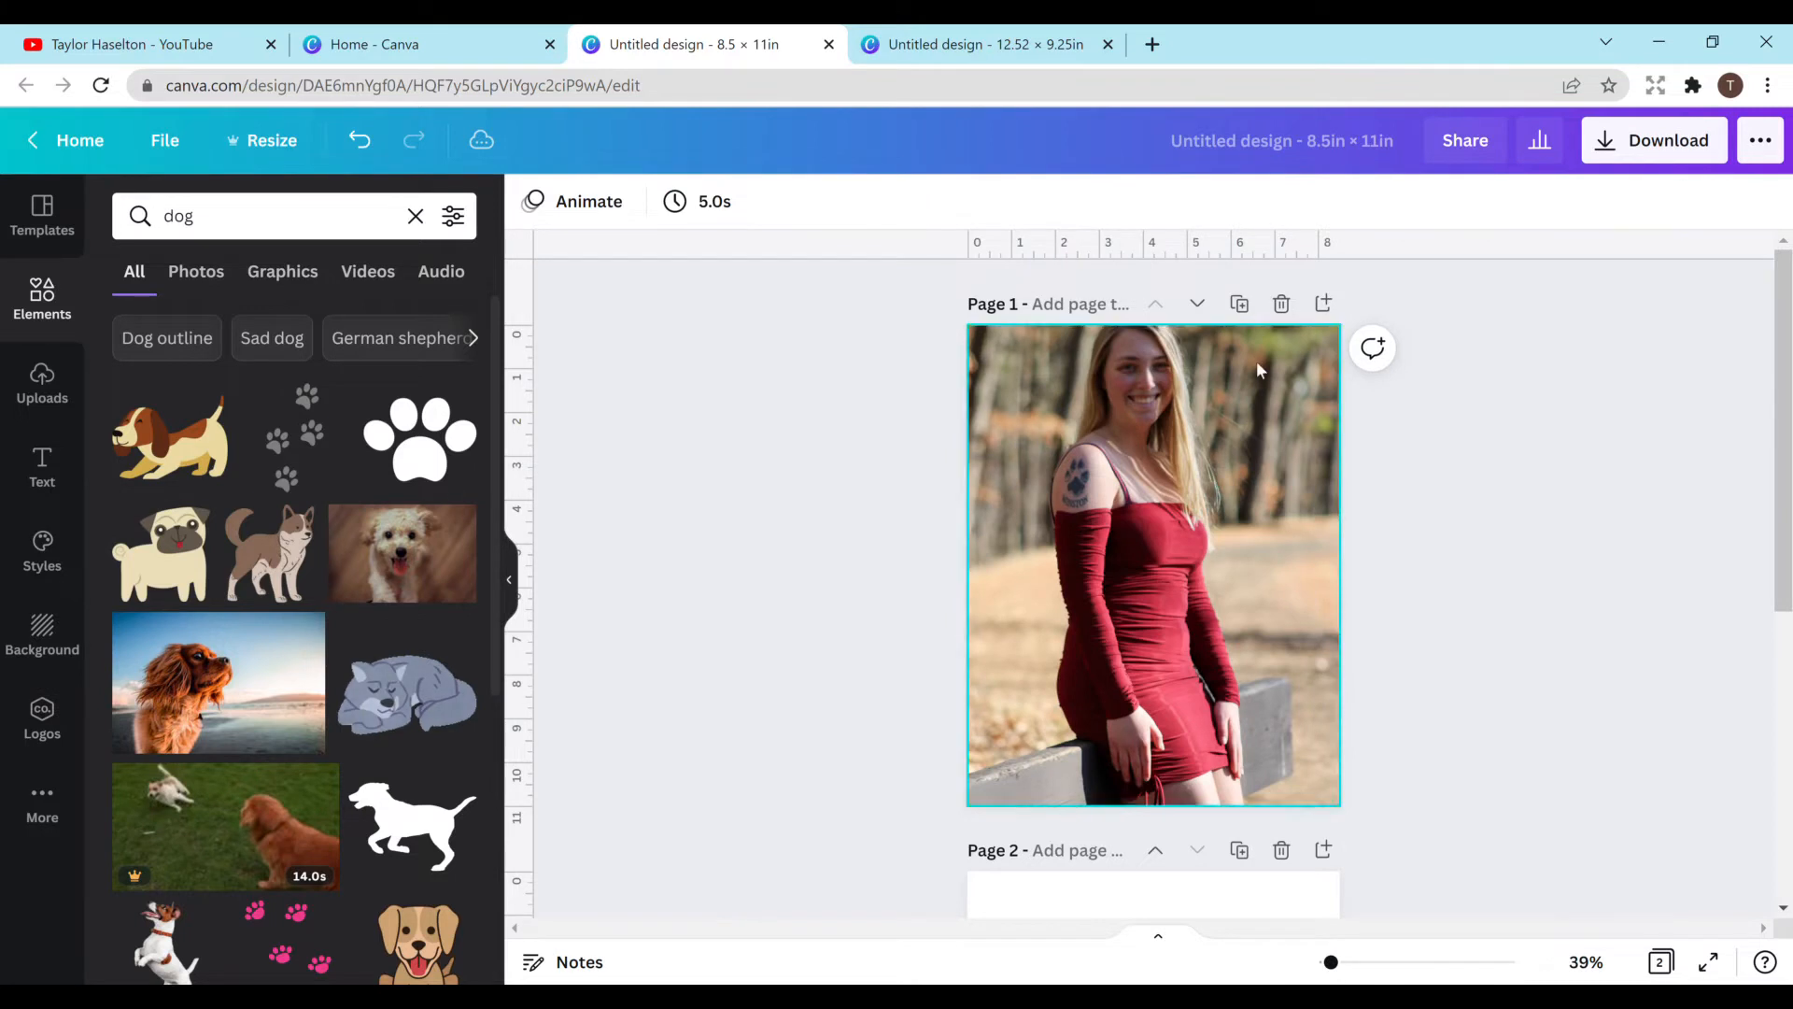
Step: Detach the portrait photo from page 1's background and dismiss the tip about changing the photo
{"action": "left_click", "coordinate": [1259, 594]}
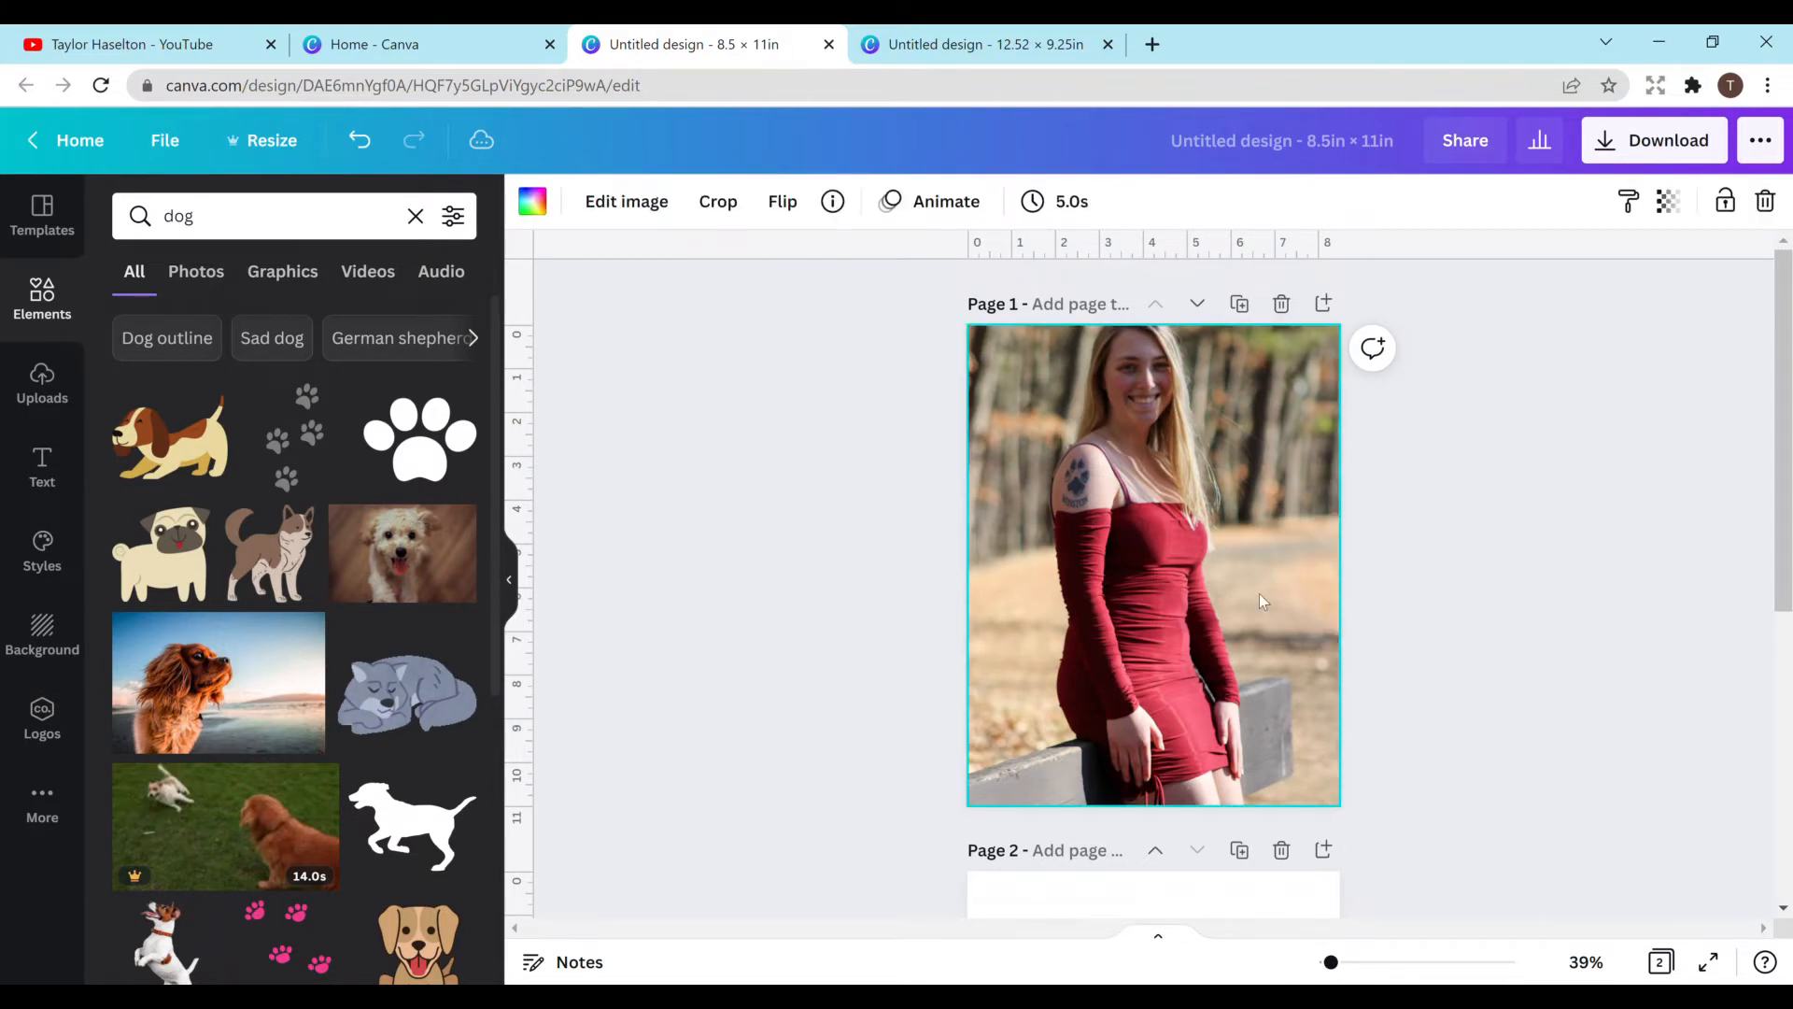
{"action": "right_click", "coordinate": [1290, 689]}
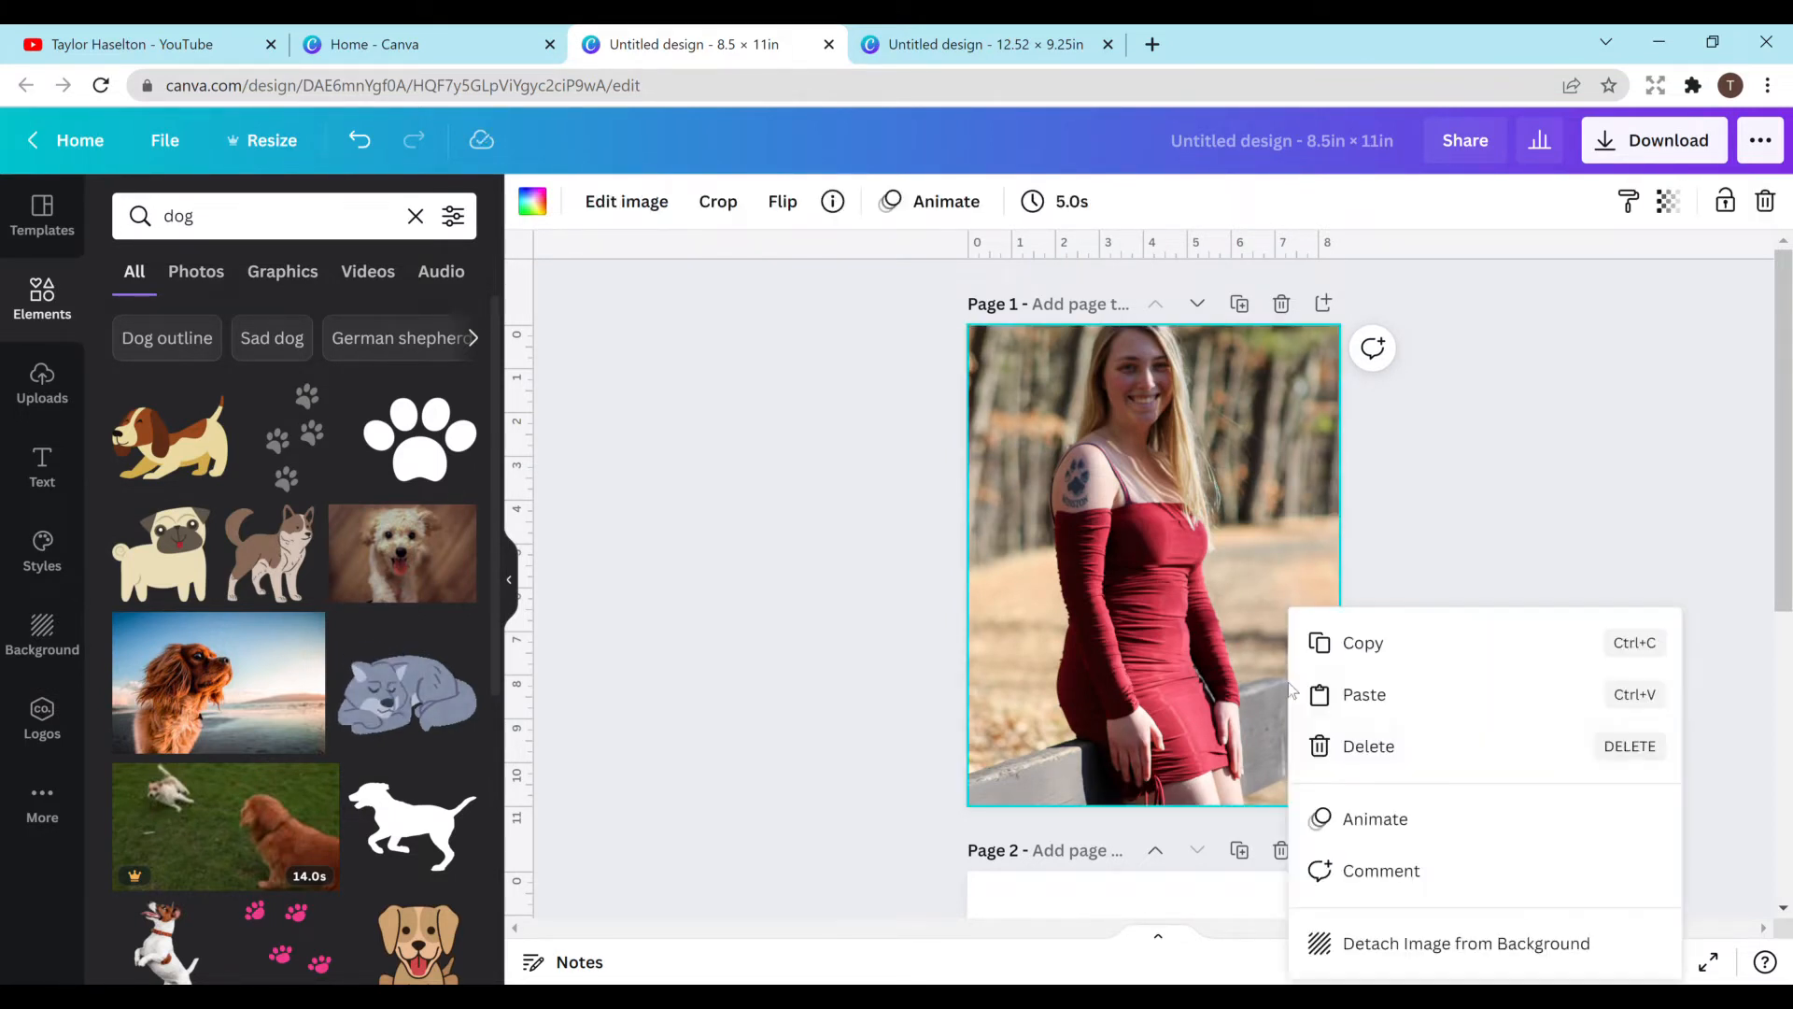
{"action": "left_click", "coordinate": [1437, 952]}
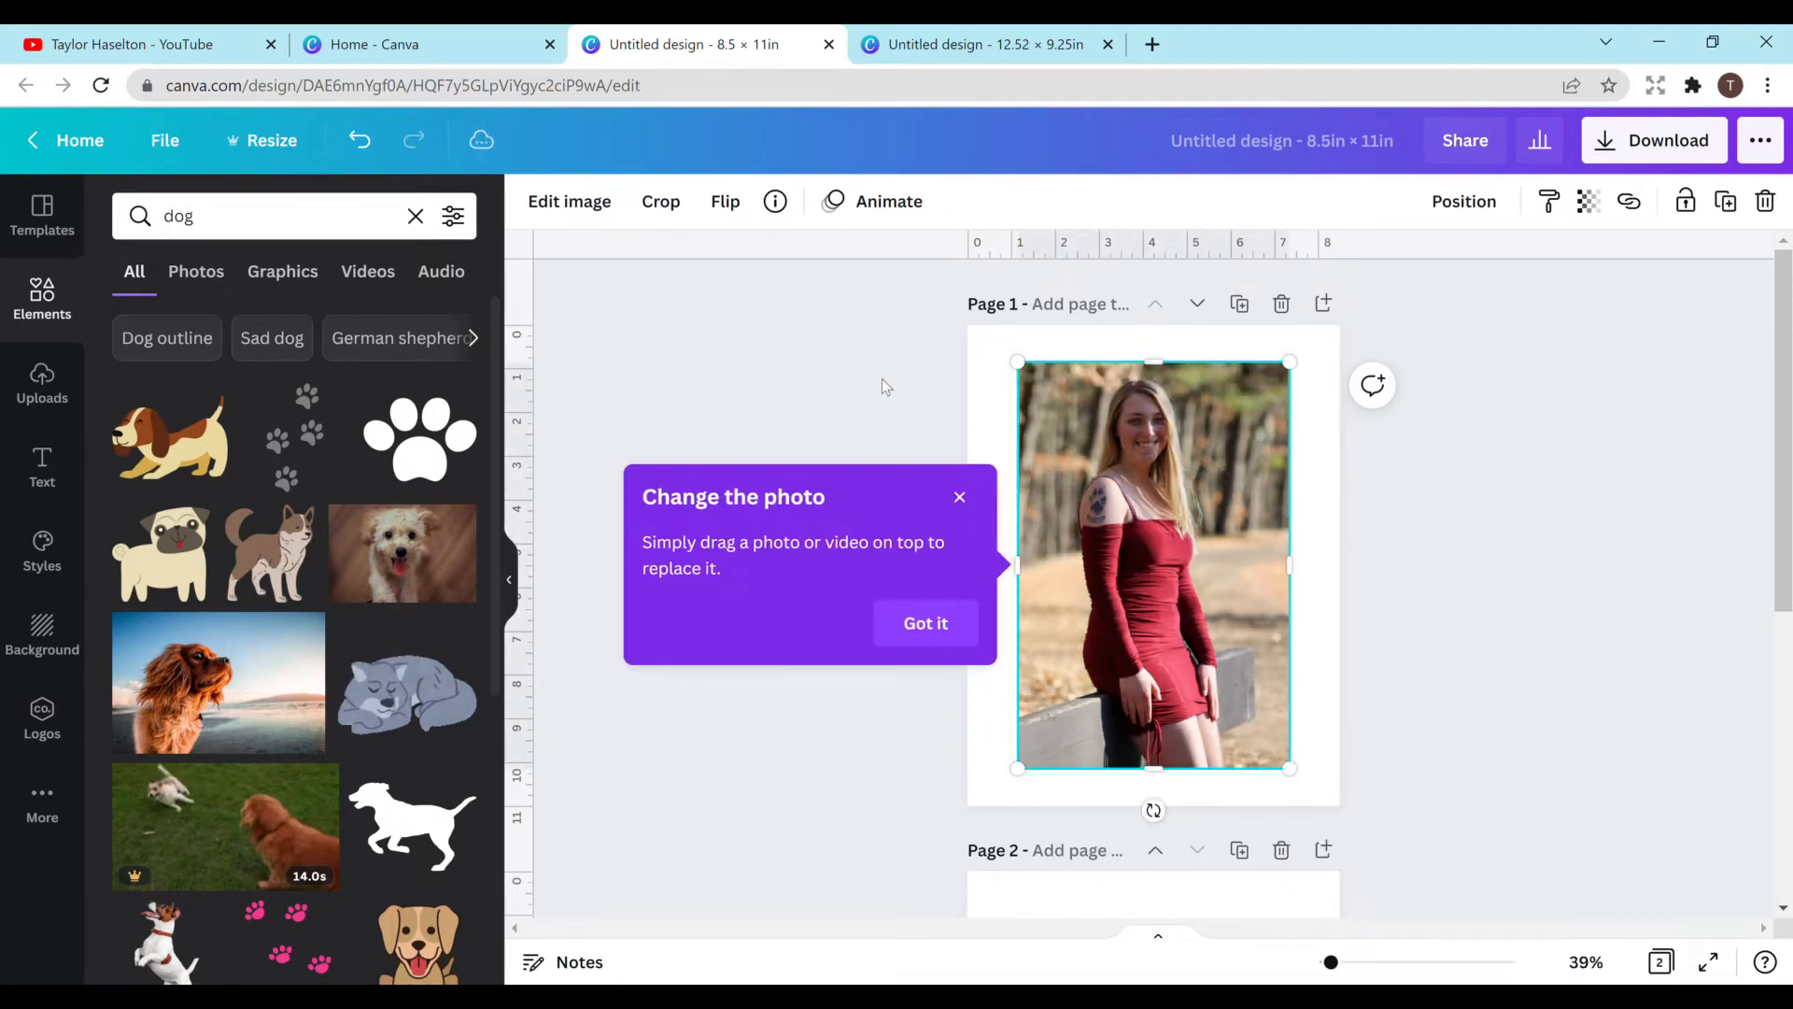
{"action": "left_click", "coordinate": [960, 498]}
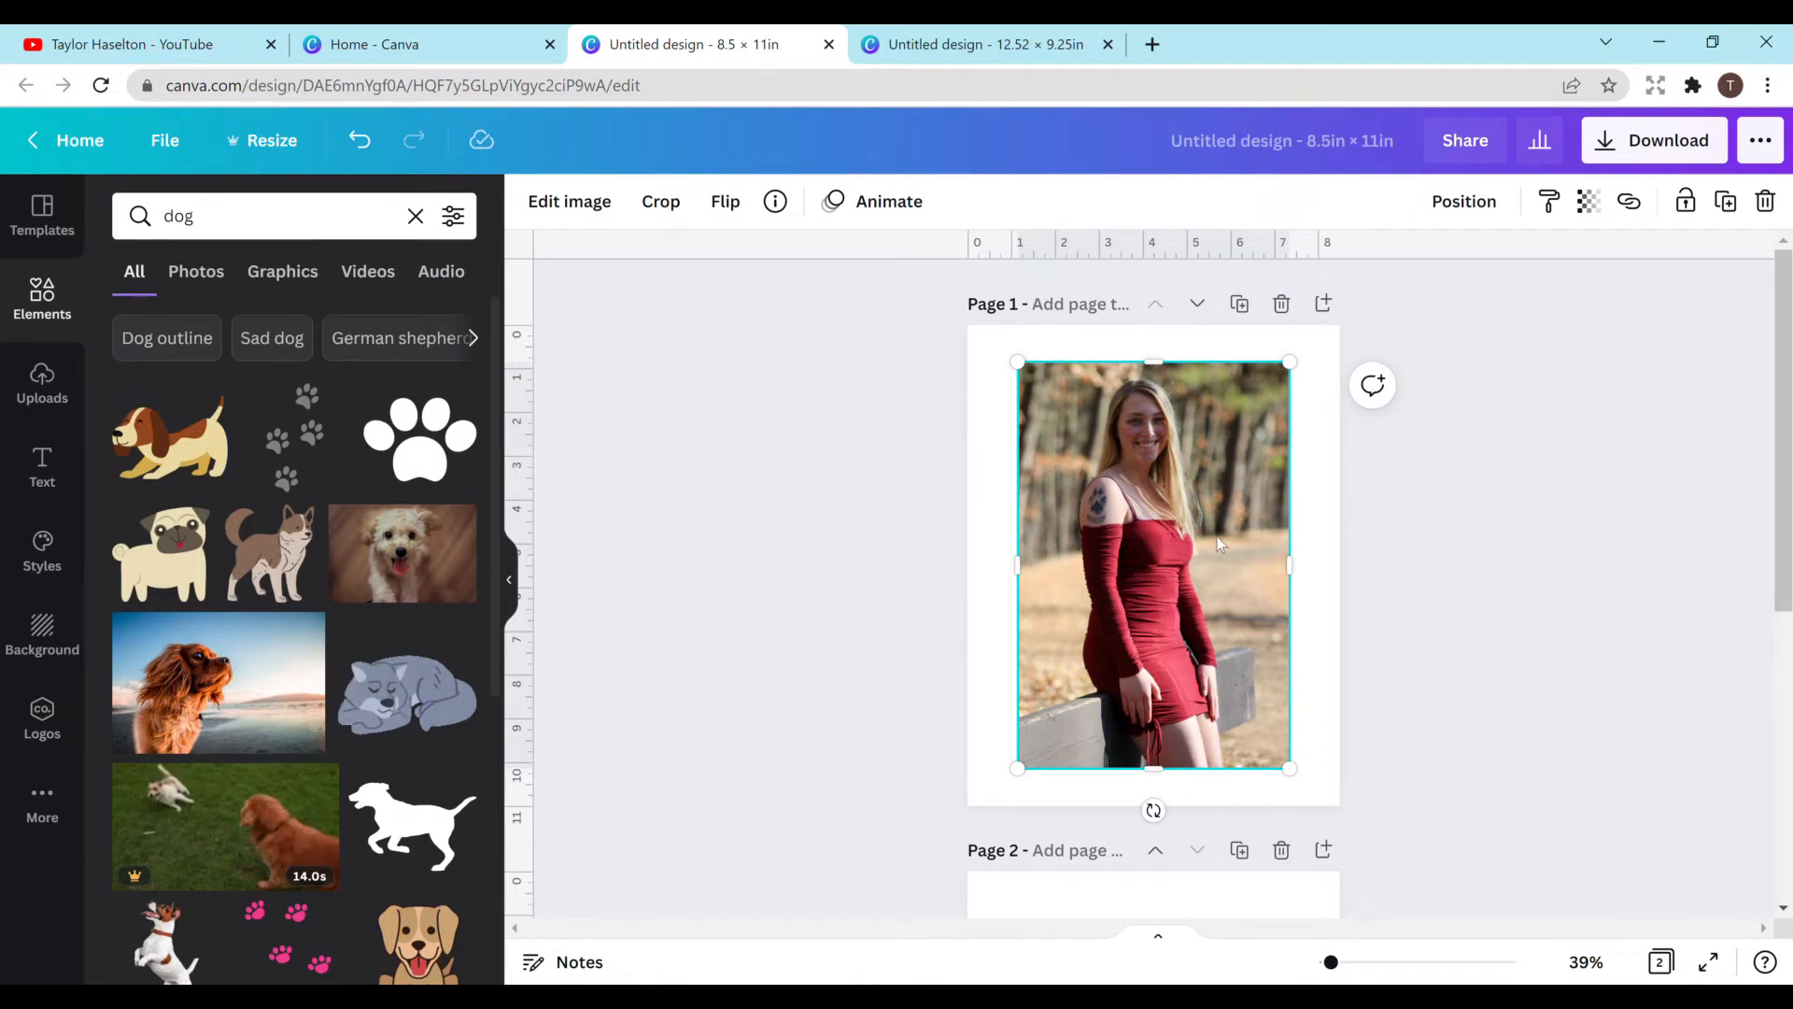
Step: Delete the portrait photo from page 1
{"action": "key", "text": "Delete"}
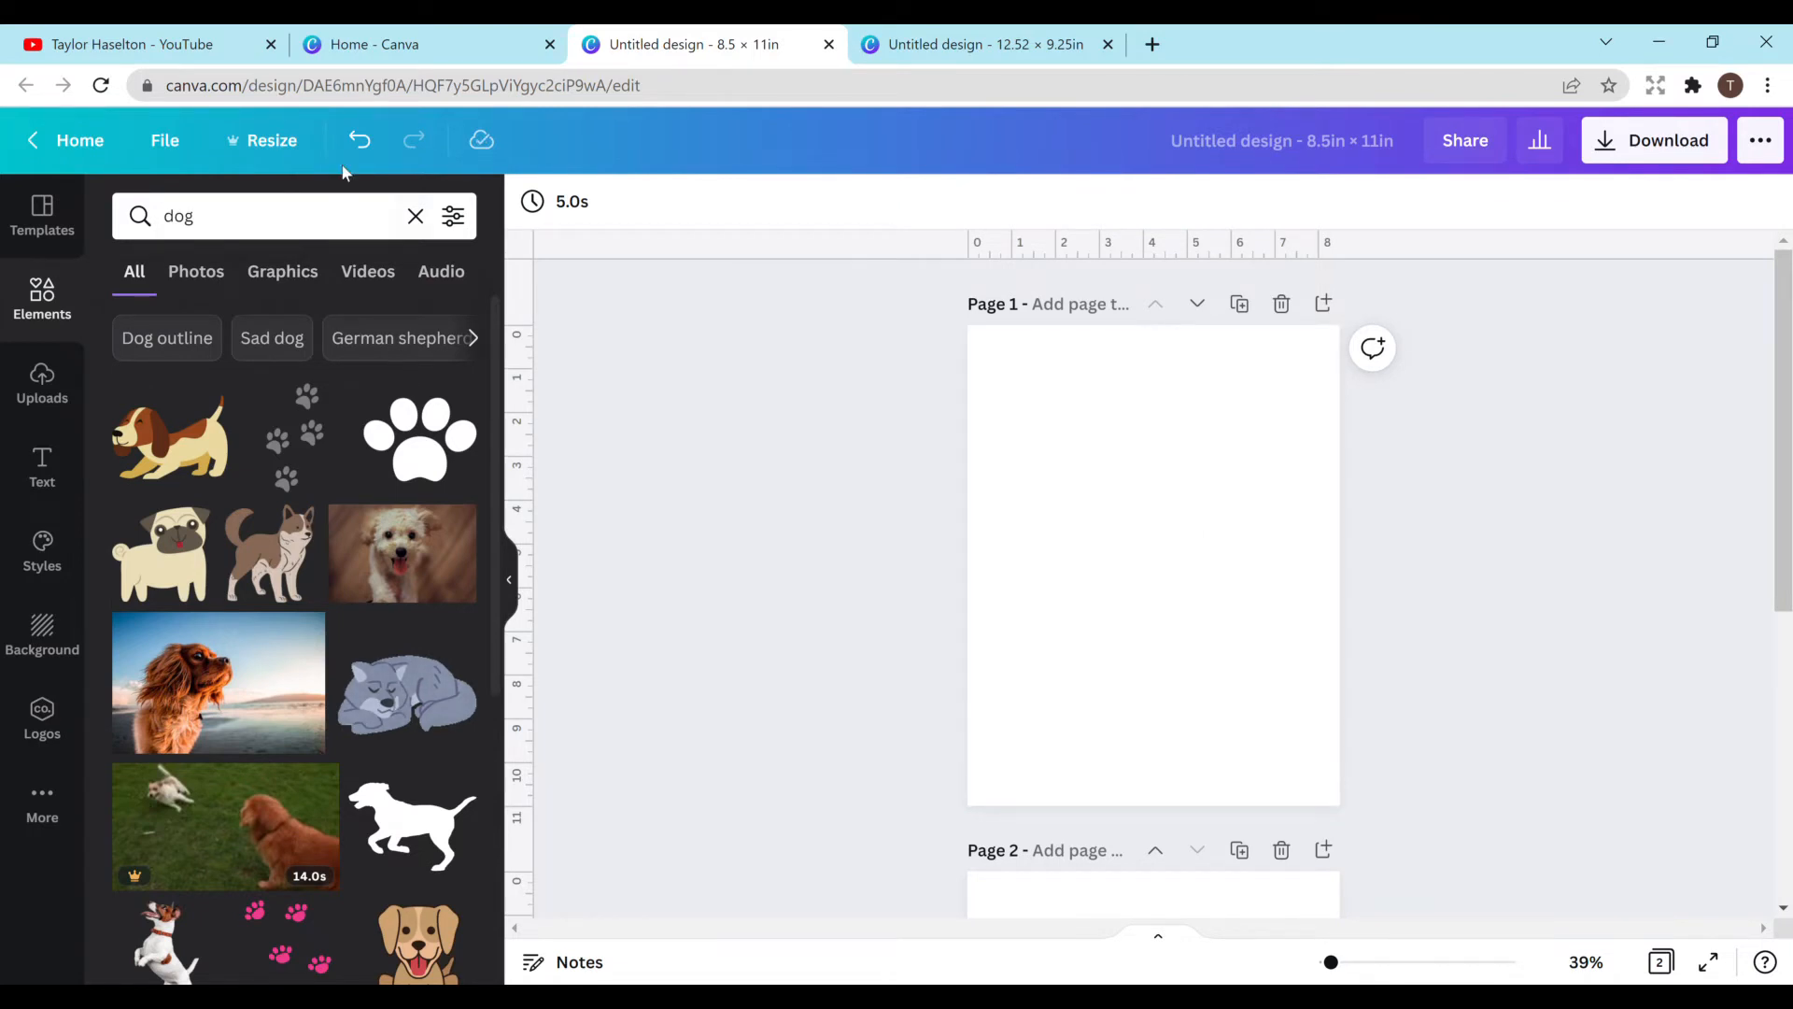
Step: Show the print bleed and the margins on the design's pages
{"action": "left_click", "coordinate": [183, 153]}
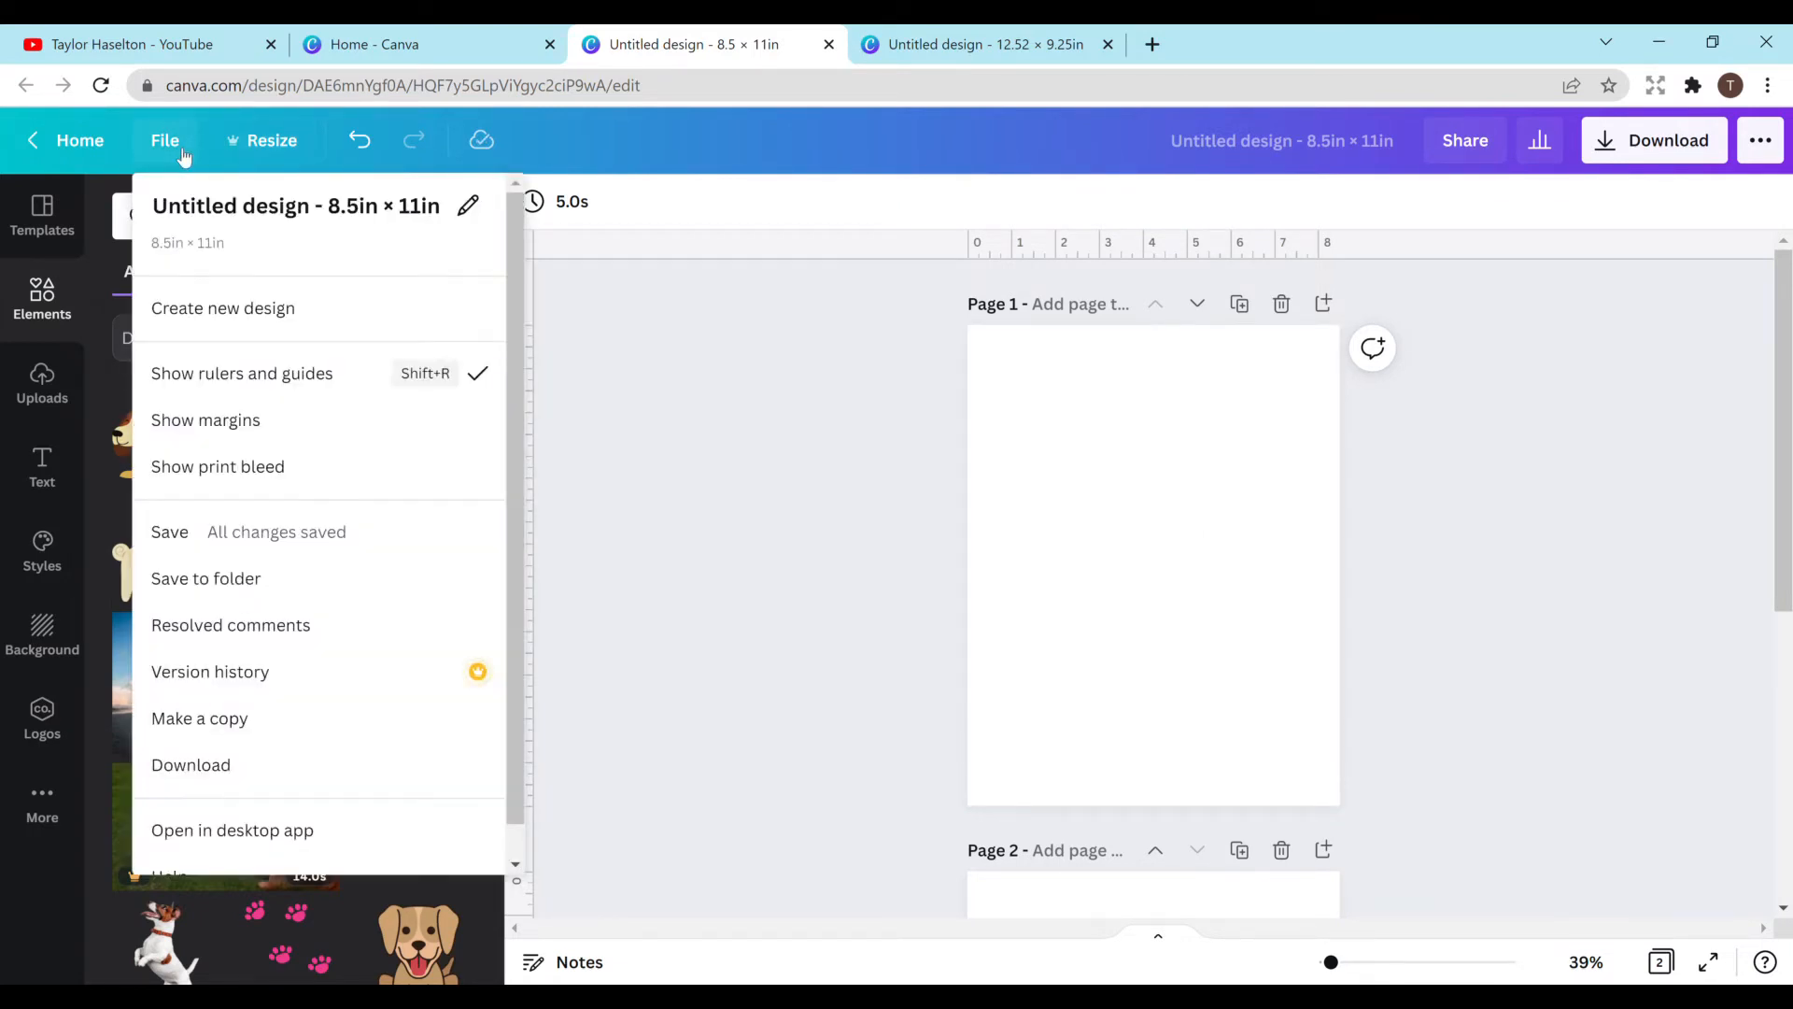
{"action": "left_click", "coordinate": [369, 468]}
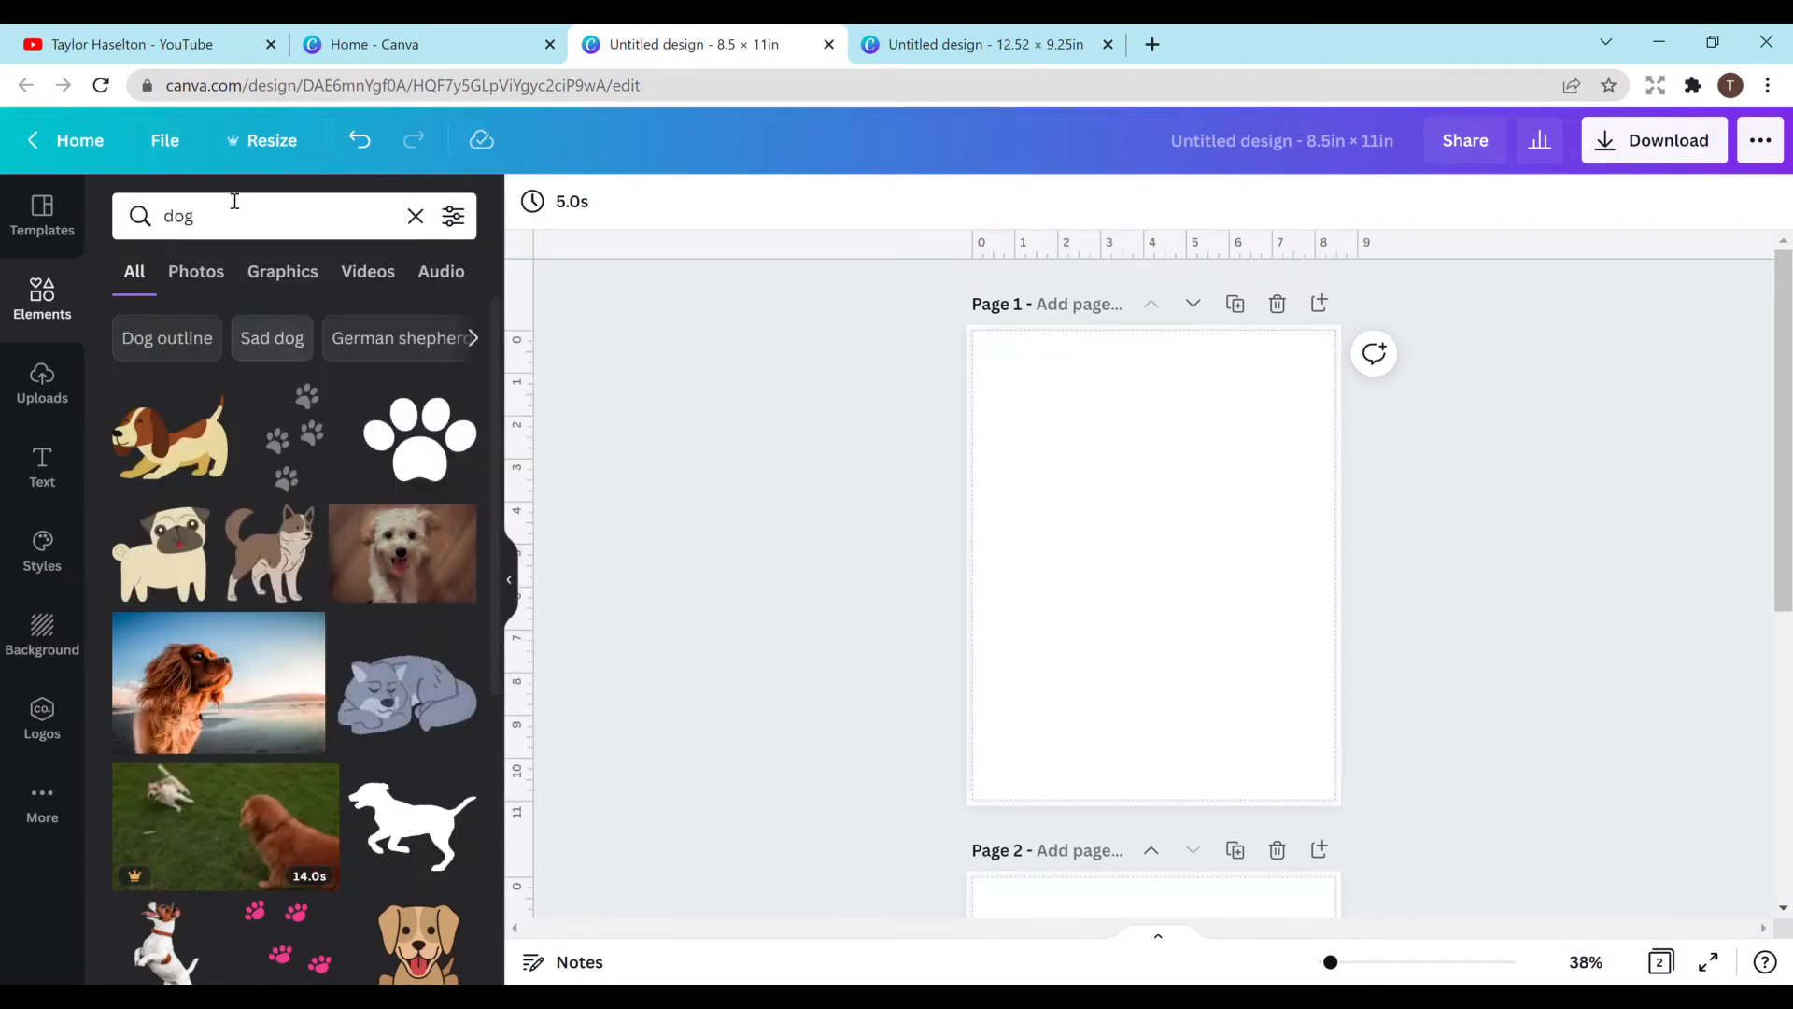
{"action": "left_click", "coordinate": [174, 150]}
{"action": "left_click", "coordinate": [271, 419]}
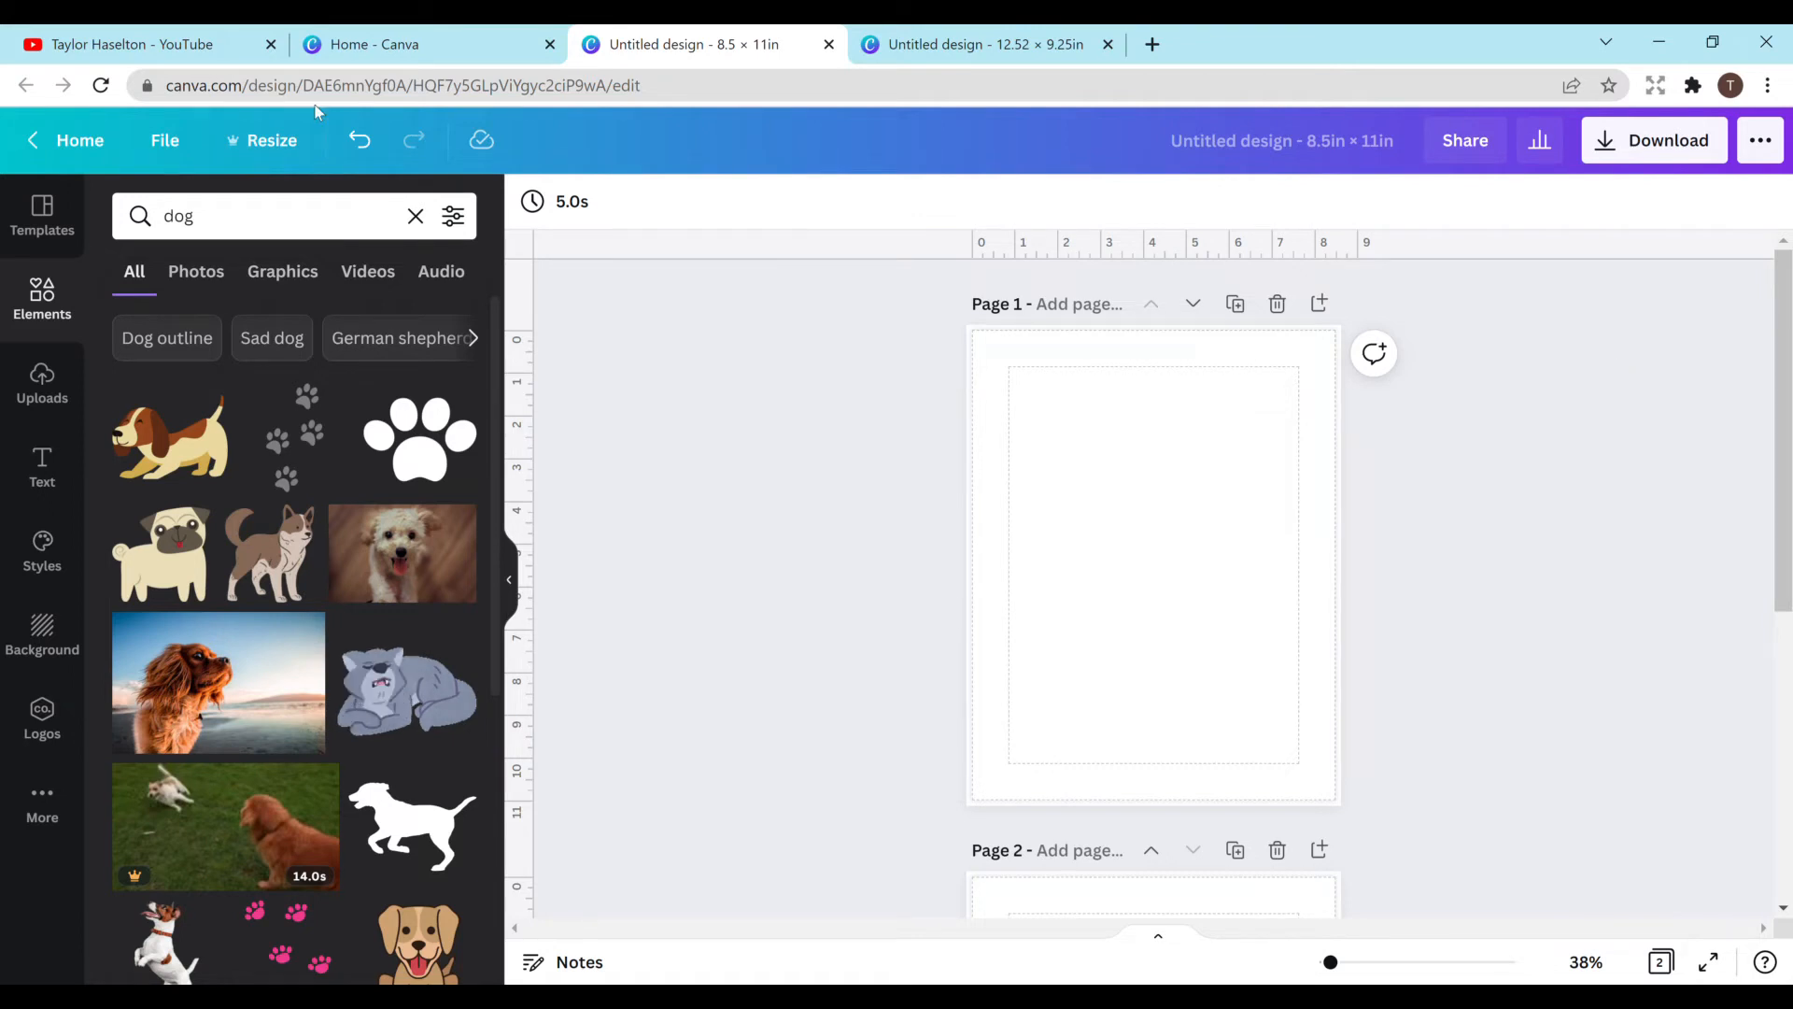
Step: Hide the margins and the print bleed on the design's pages
{"action": "left_click", "coordinate": [164, 142]}
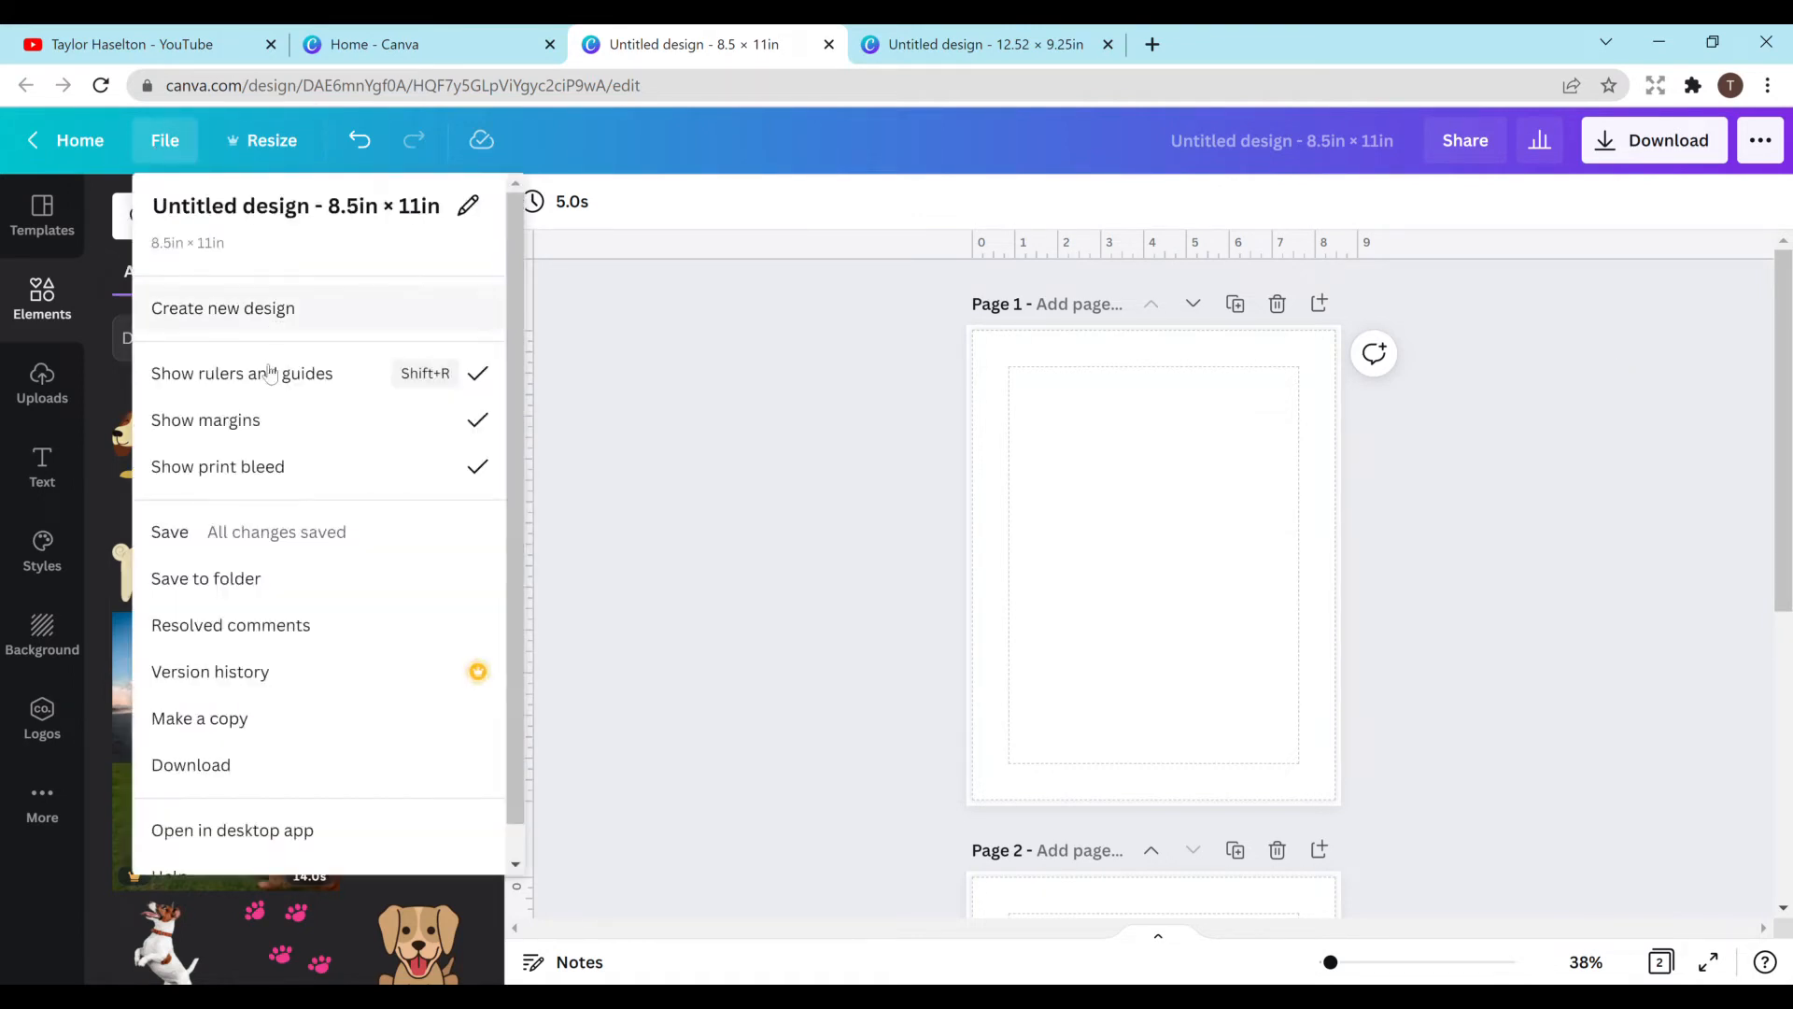
{"action": "left_click", "coordinate": [272, 420]}
{"action": "left_click", "coordinate": [160, 147]}
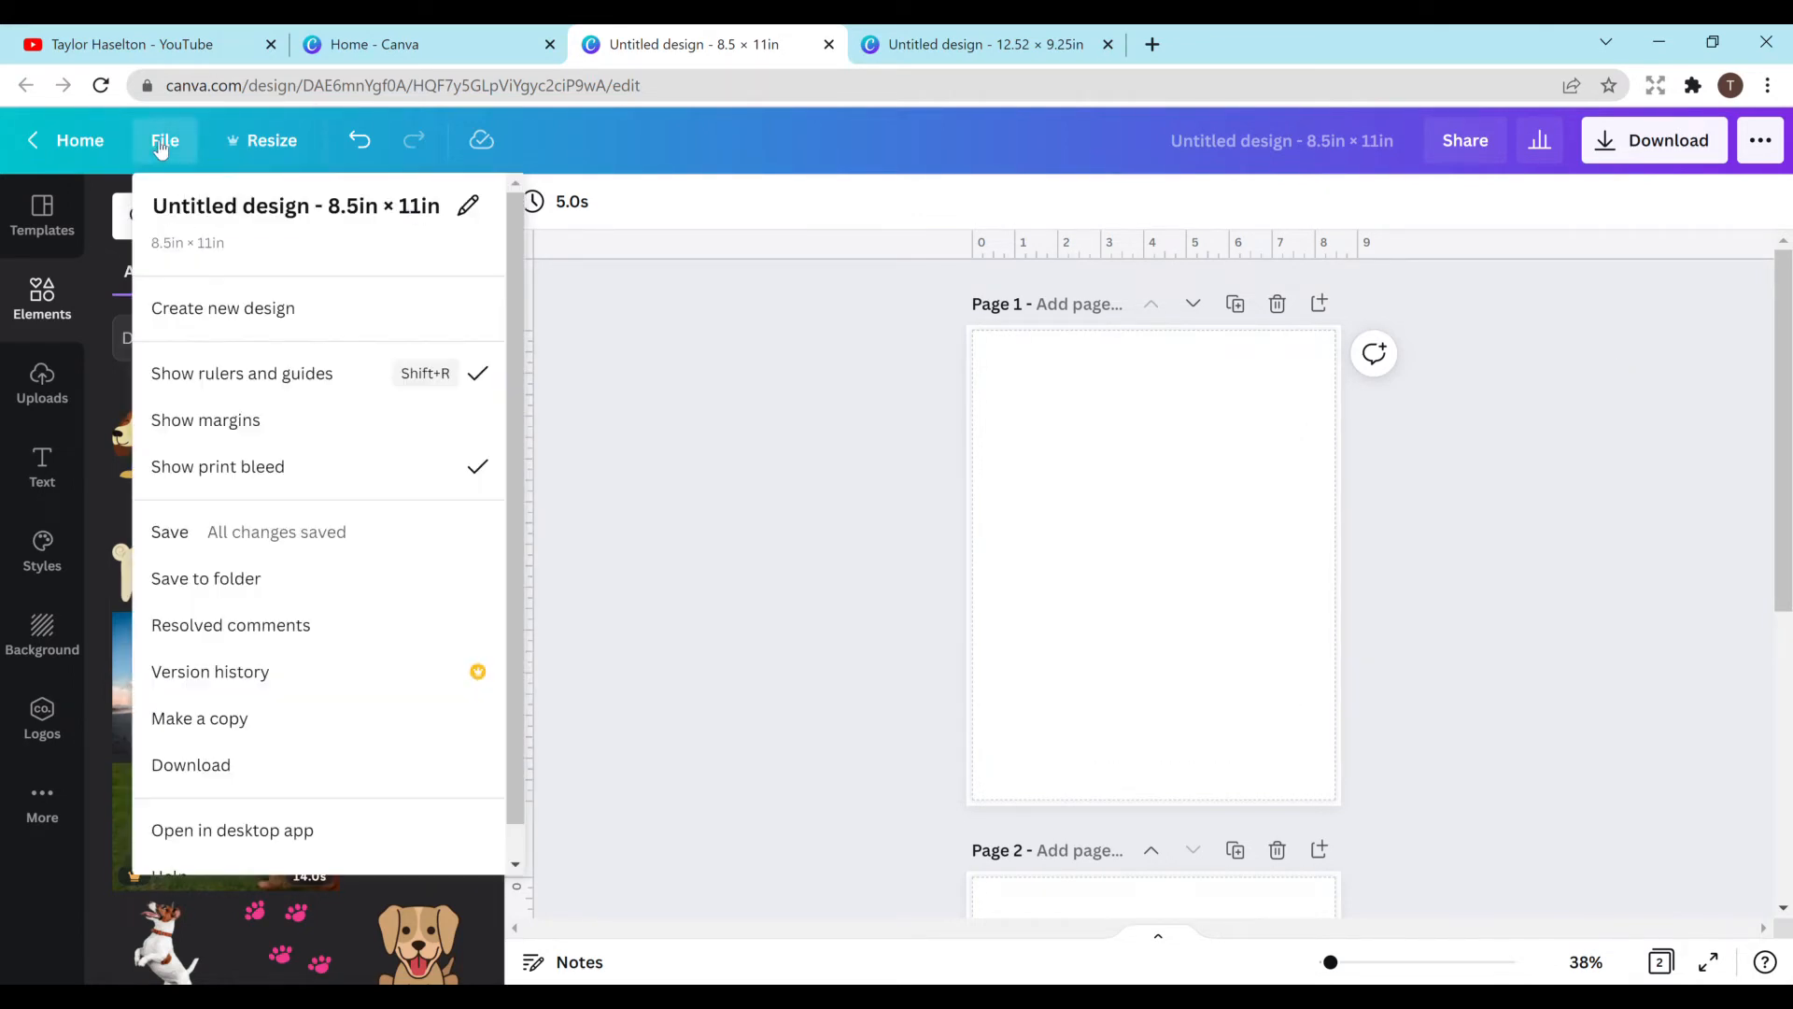
{"action": "left_click", "coordinate": [337, 459]}
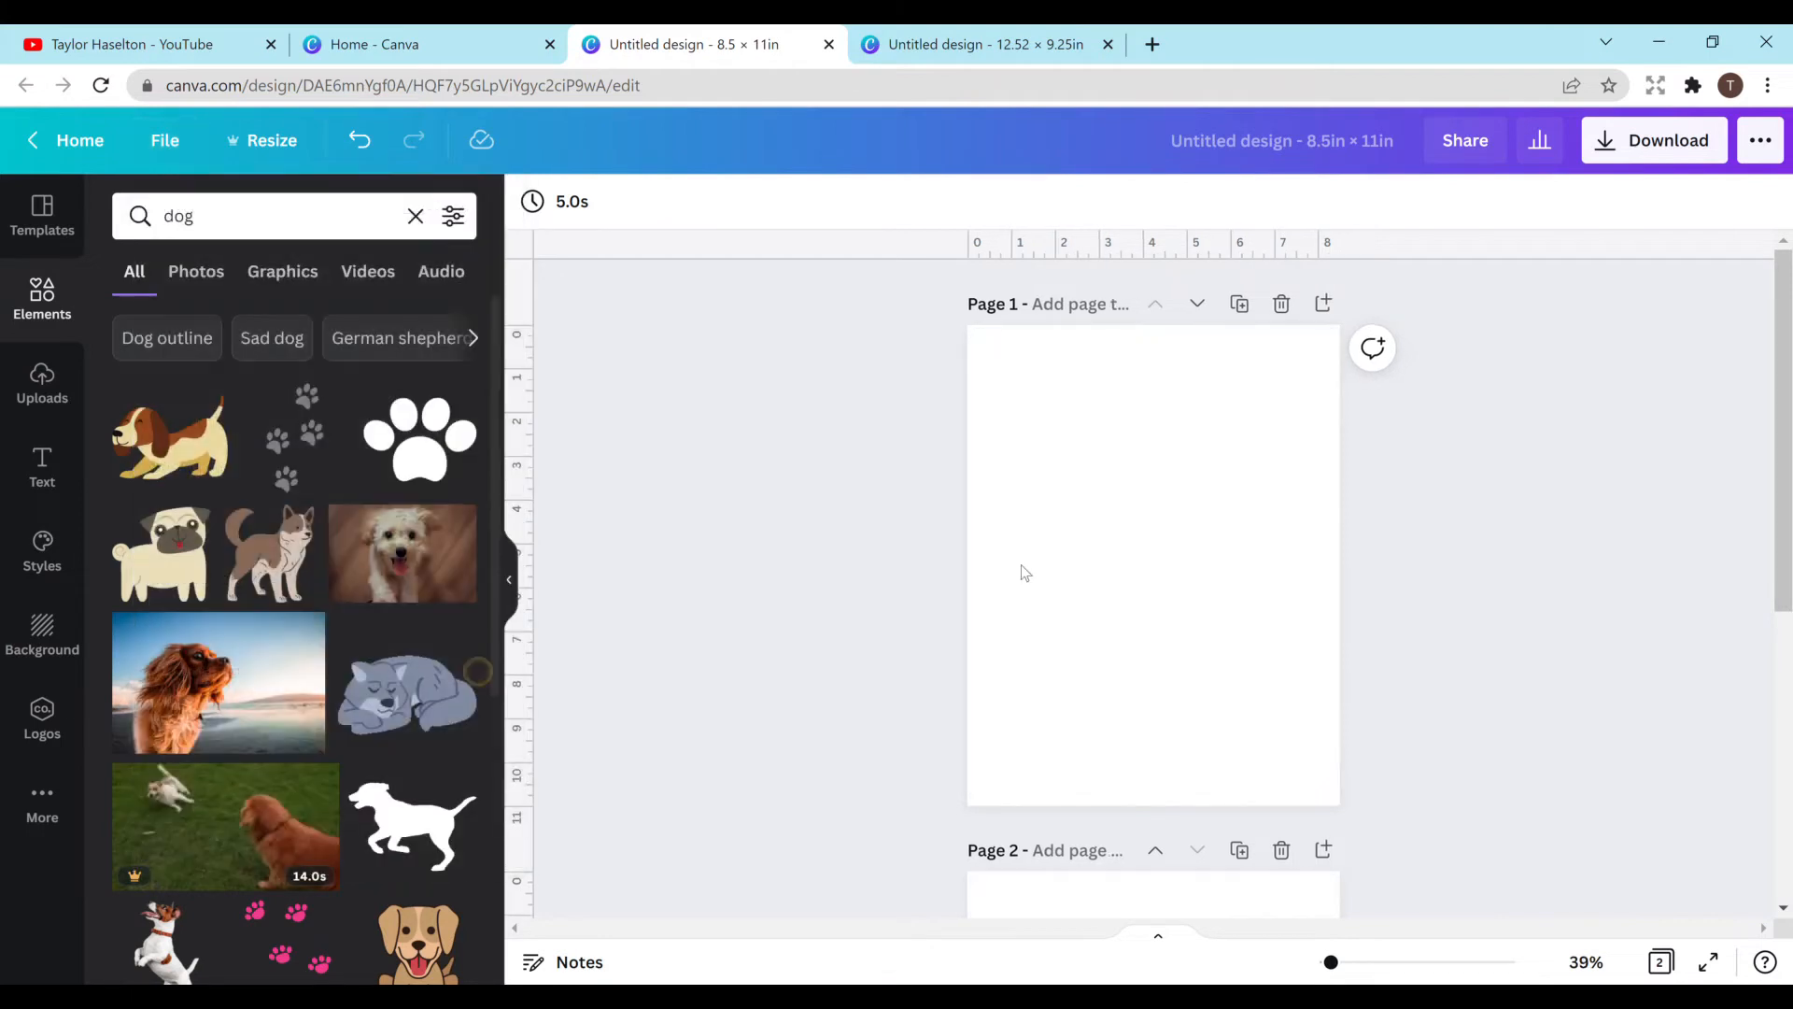
Step: Add horizontal ruler guides near page 1's top and bottom edges and a vertical guide at about 5.85 in
{"action": "left_click_drag", "start_coordinate": [1055, 245], "coordinate": [1046, 383]}
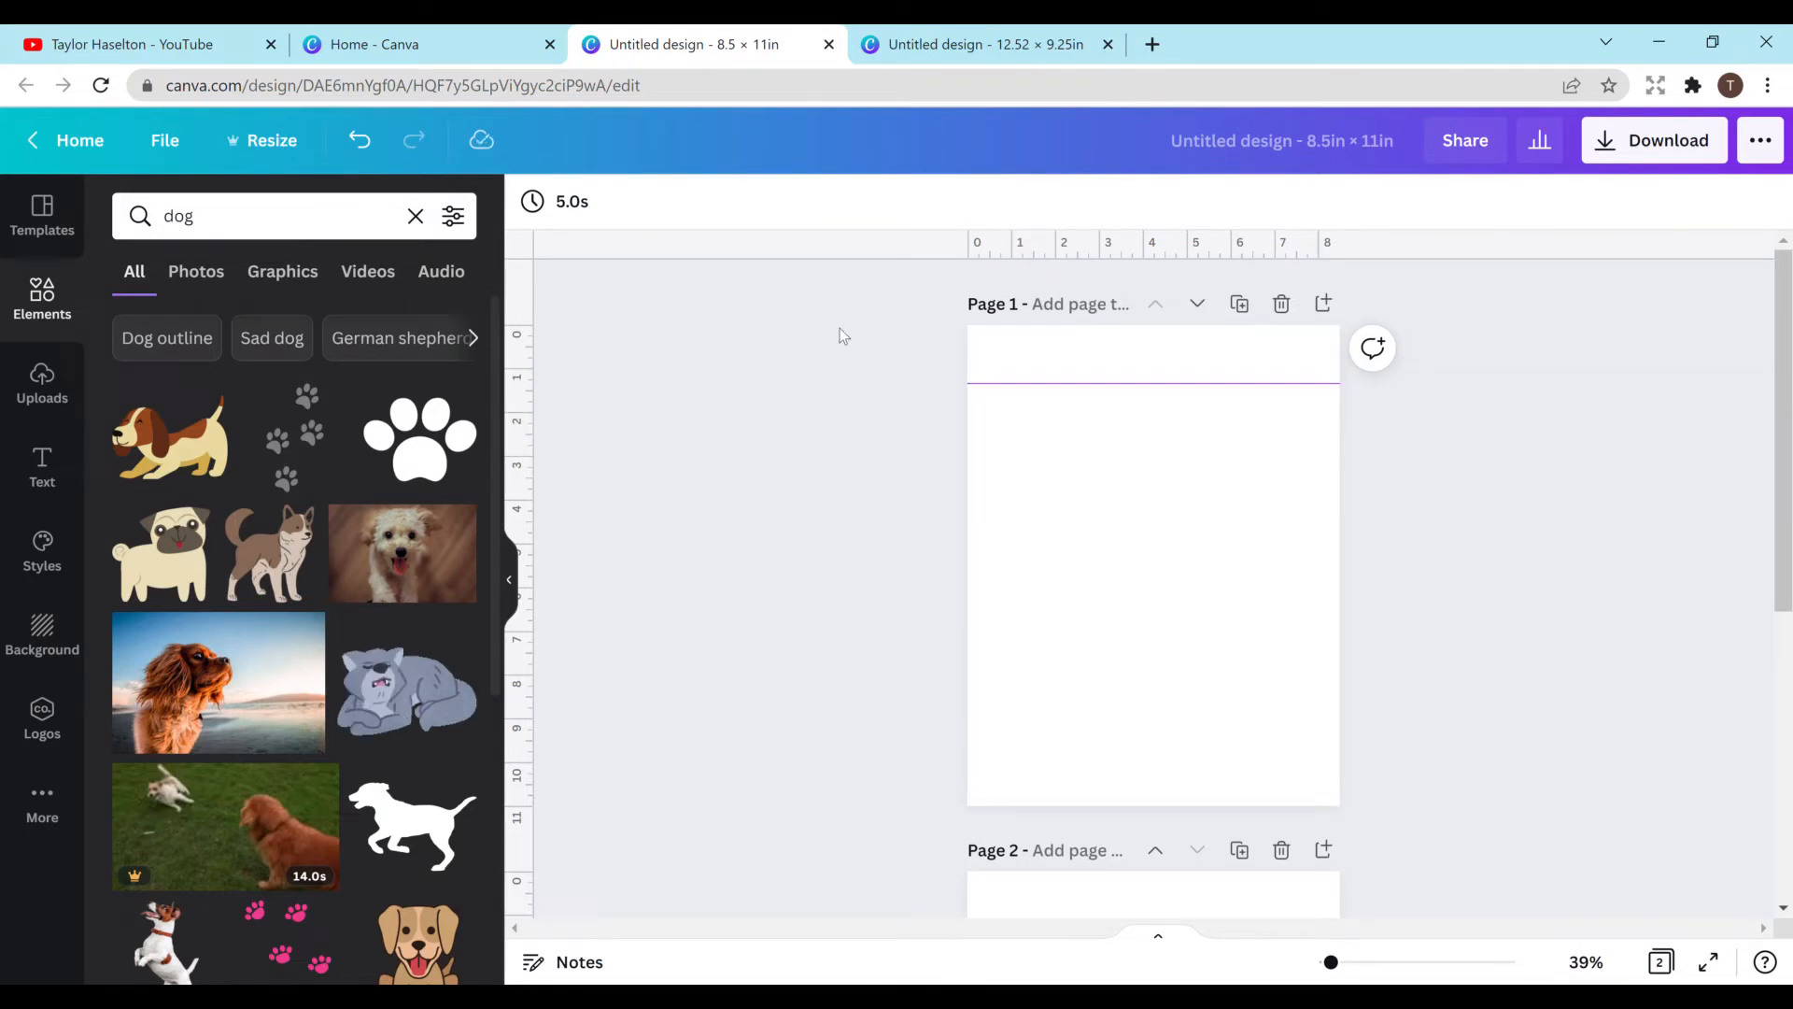
{"action": "left_click_drag", "start_coordinate": [1155, 245], "coordinate": [1117, 778]}
{"action": "left_click_drag", "start_coordinate": [518, 461], "coordinate": [1224, 598]}
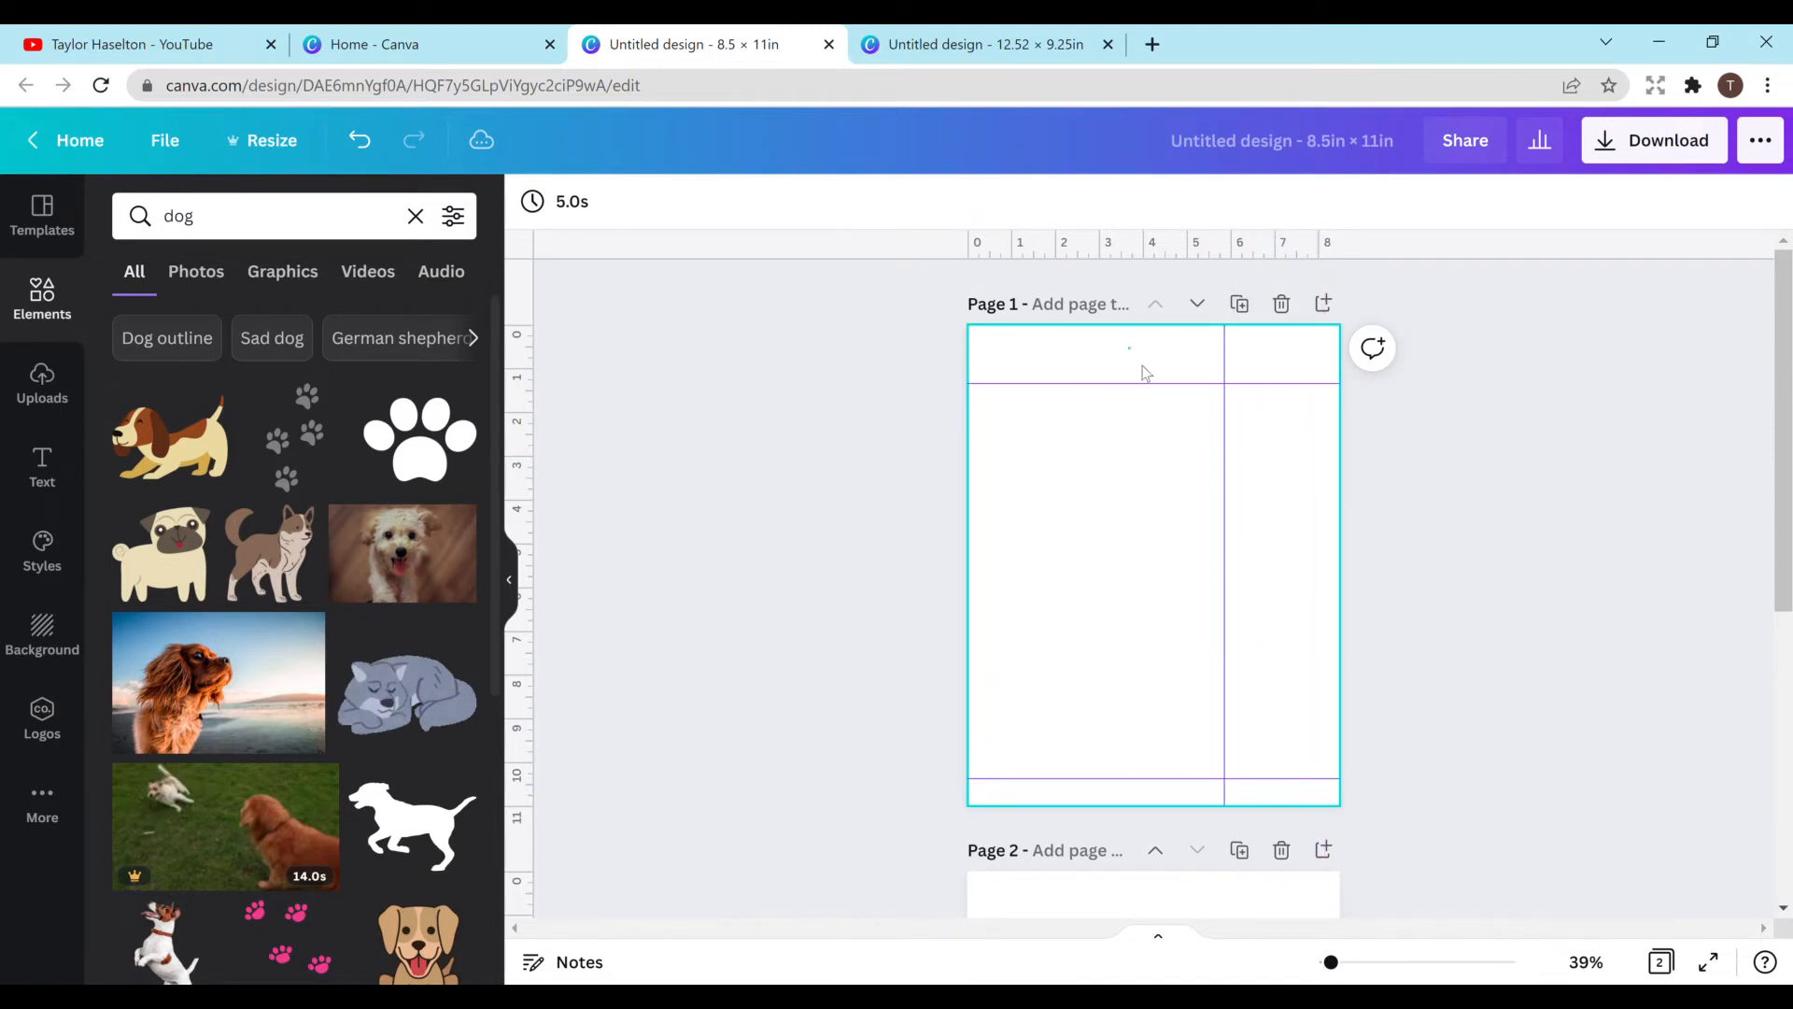
{"action": "left_click_drag", "start_coordinate": [1127, 346], "coordinate": [1356, 767]}
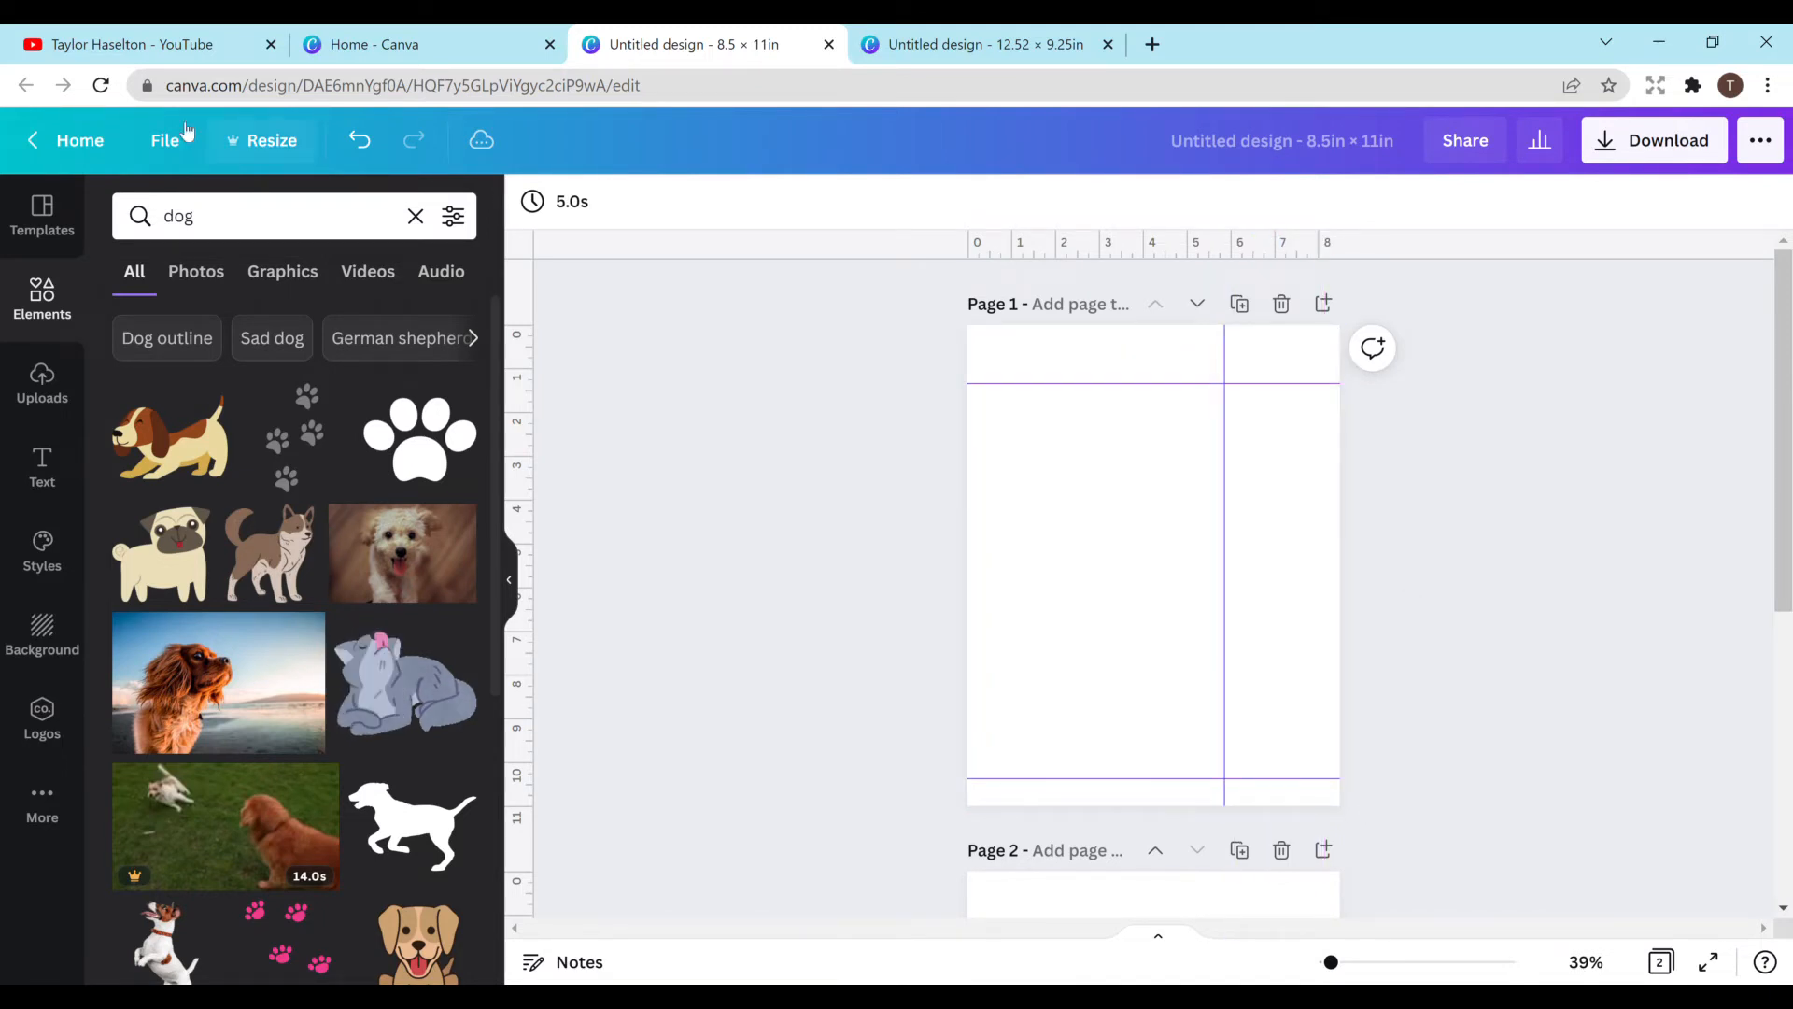
Step: Move the vertical guide close to page 1's left edge
{"action": "left_click", "coordinate": [157, 140]}
{"action": "left_click", "coordinate": [157, 140]}
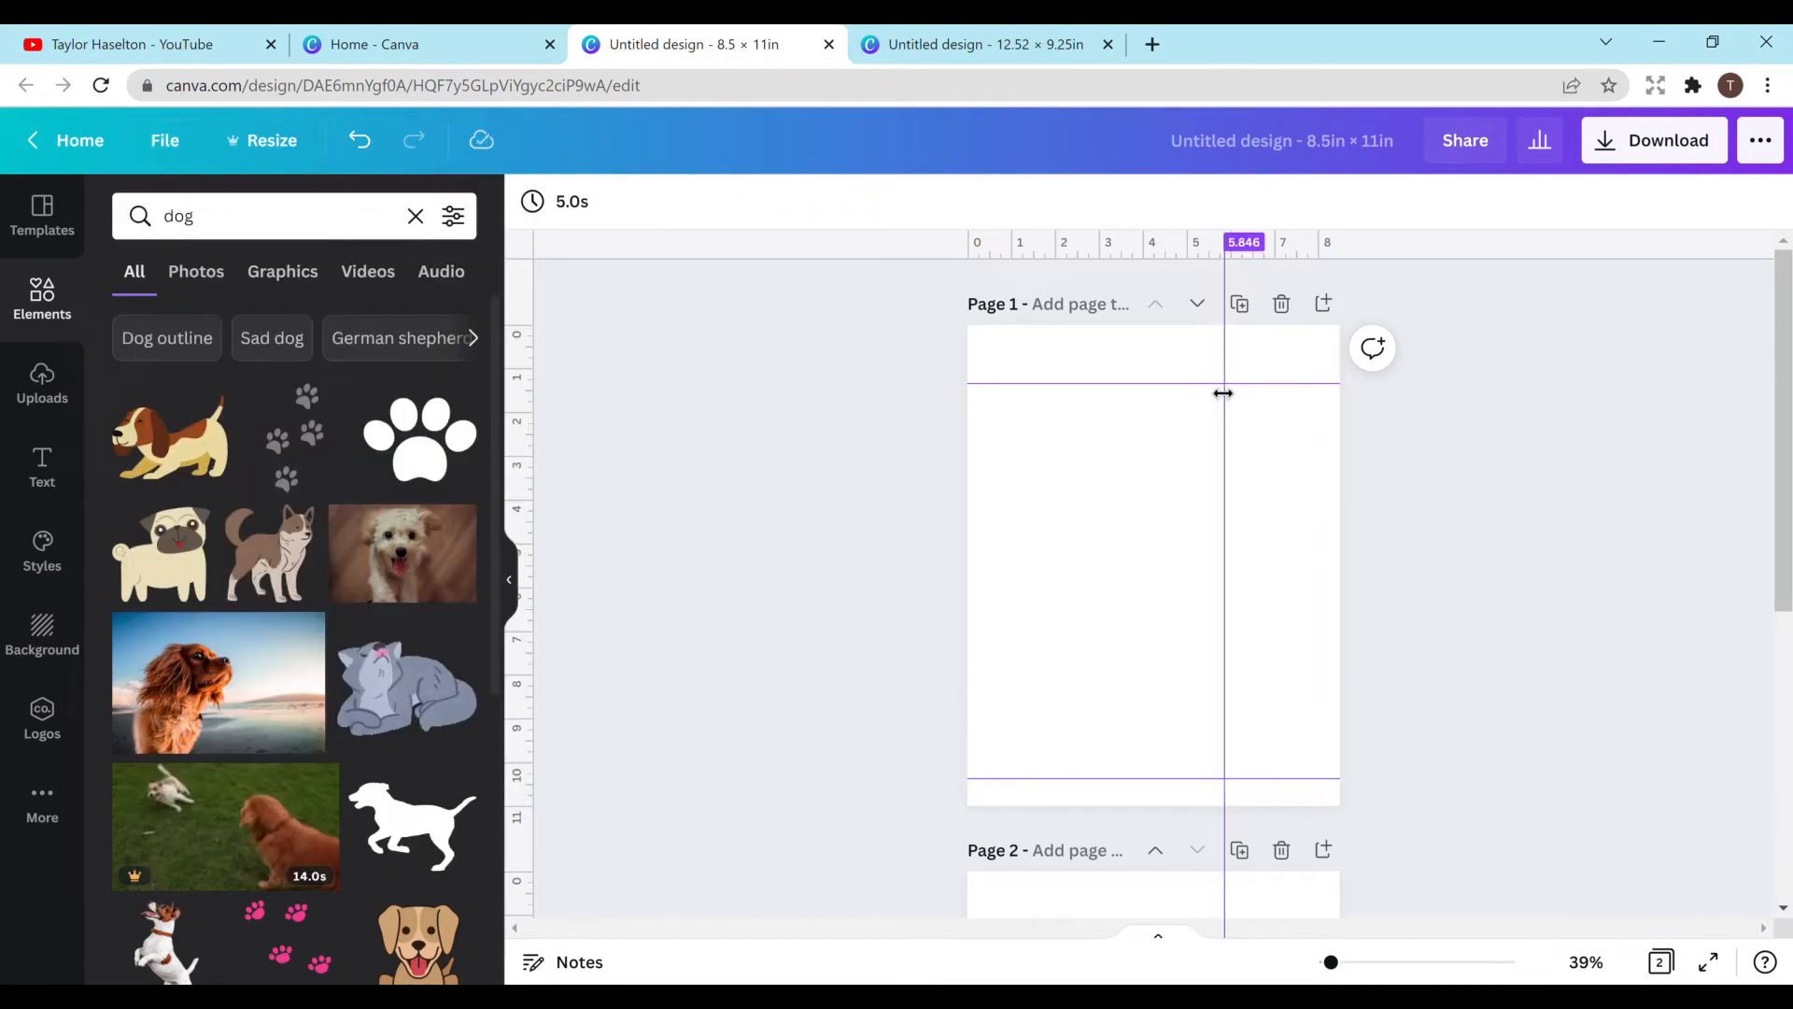
{"action": "left_click_drag", "start_coordinate": [1224, 369], "coordinate": [1007, 362]}
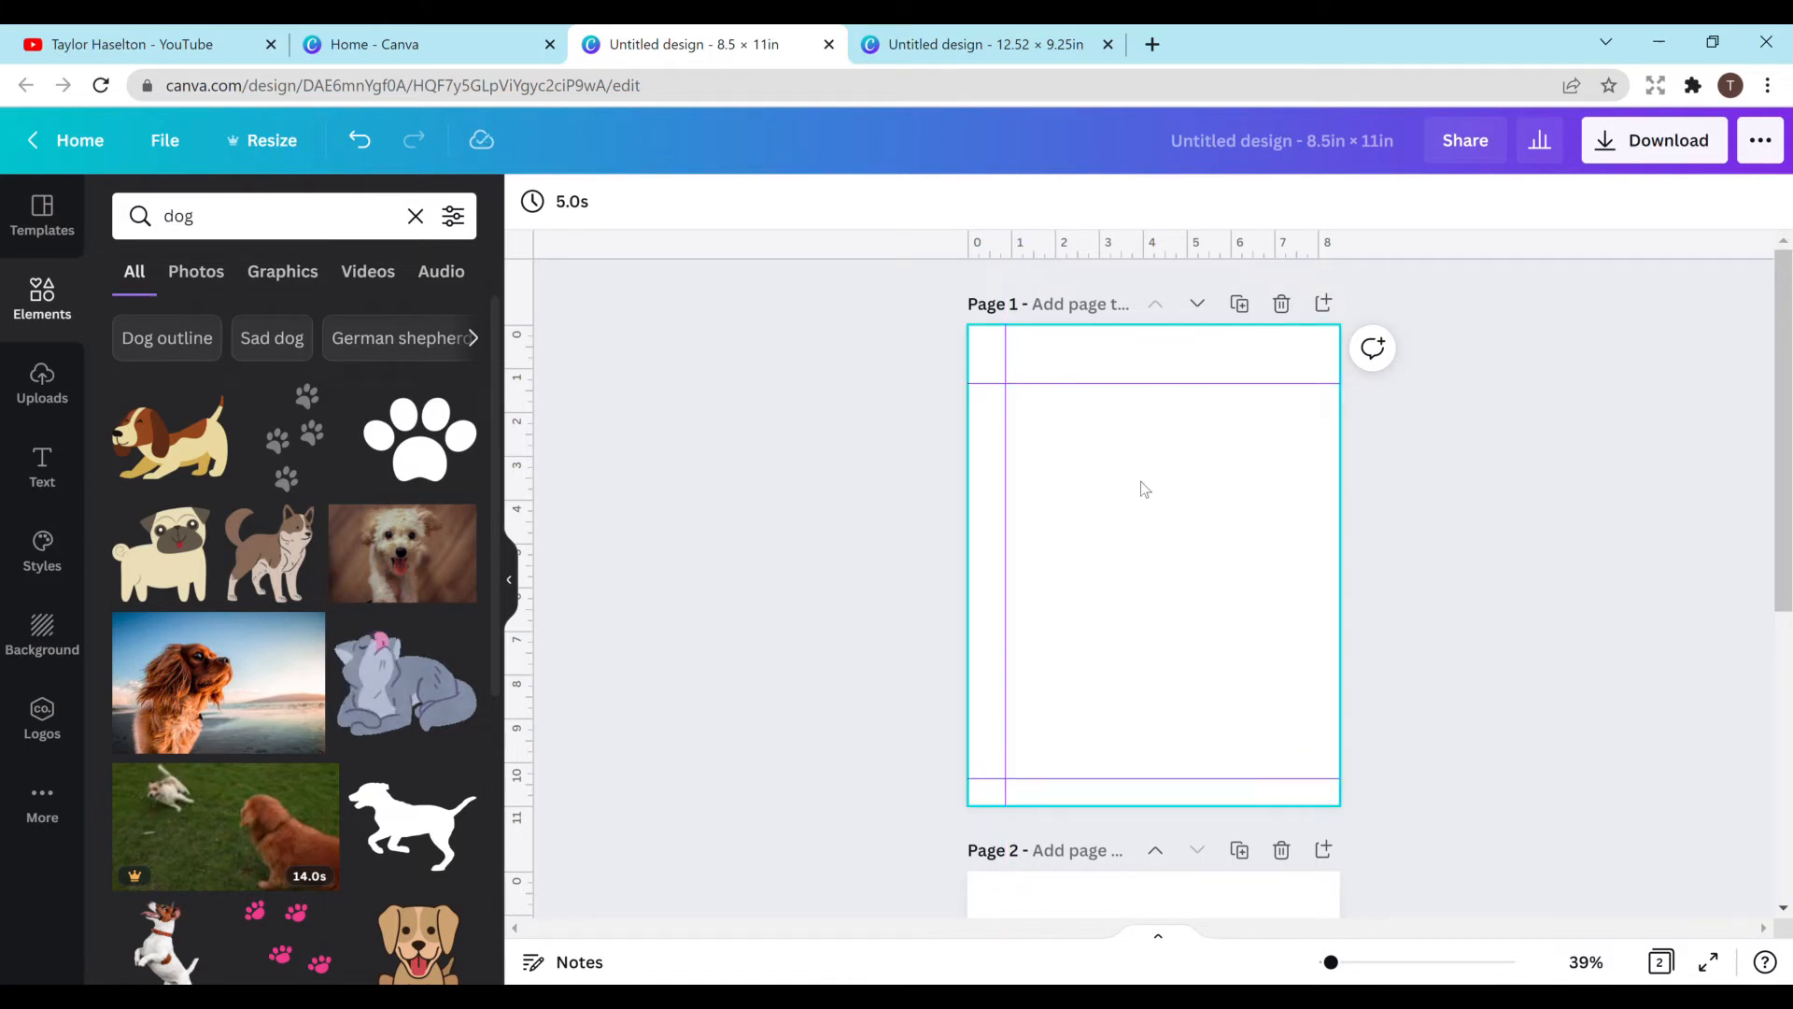
Step: Clear the element search and add two short horizontal black lines to page 1, one above the other
{"action": "left_click", "coordinate": [9, 303]}
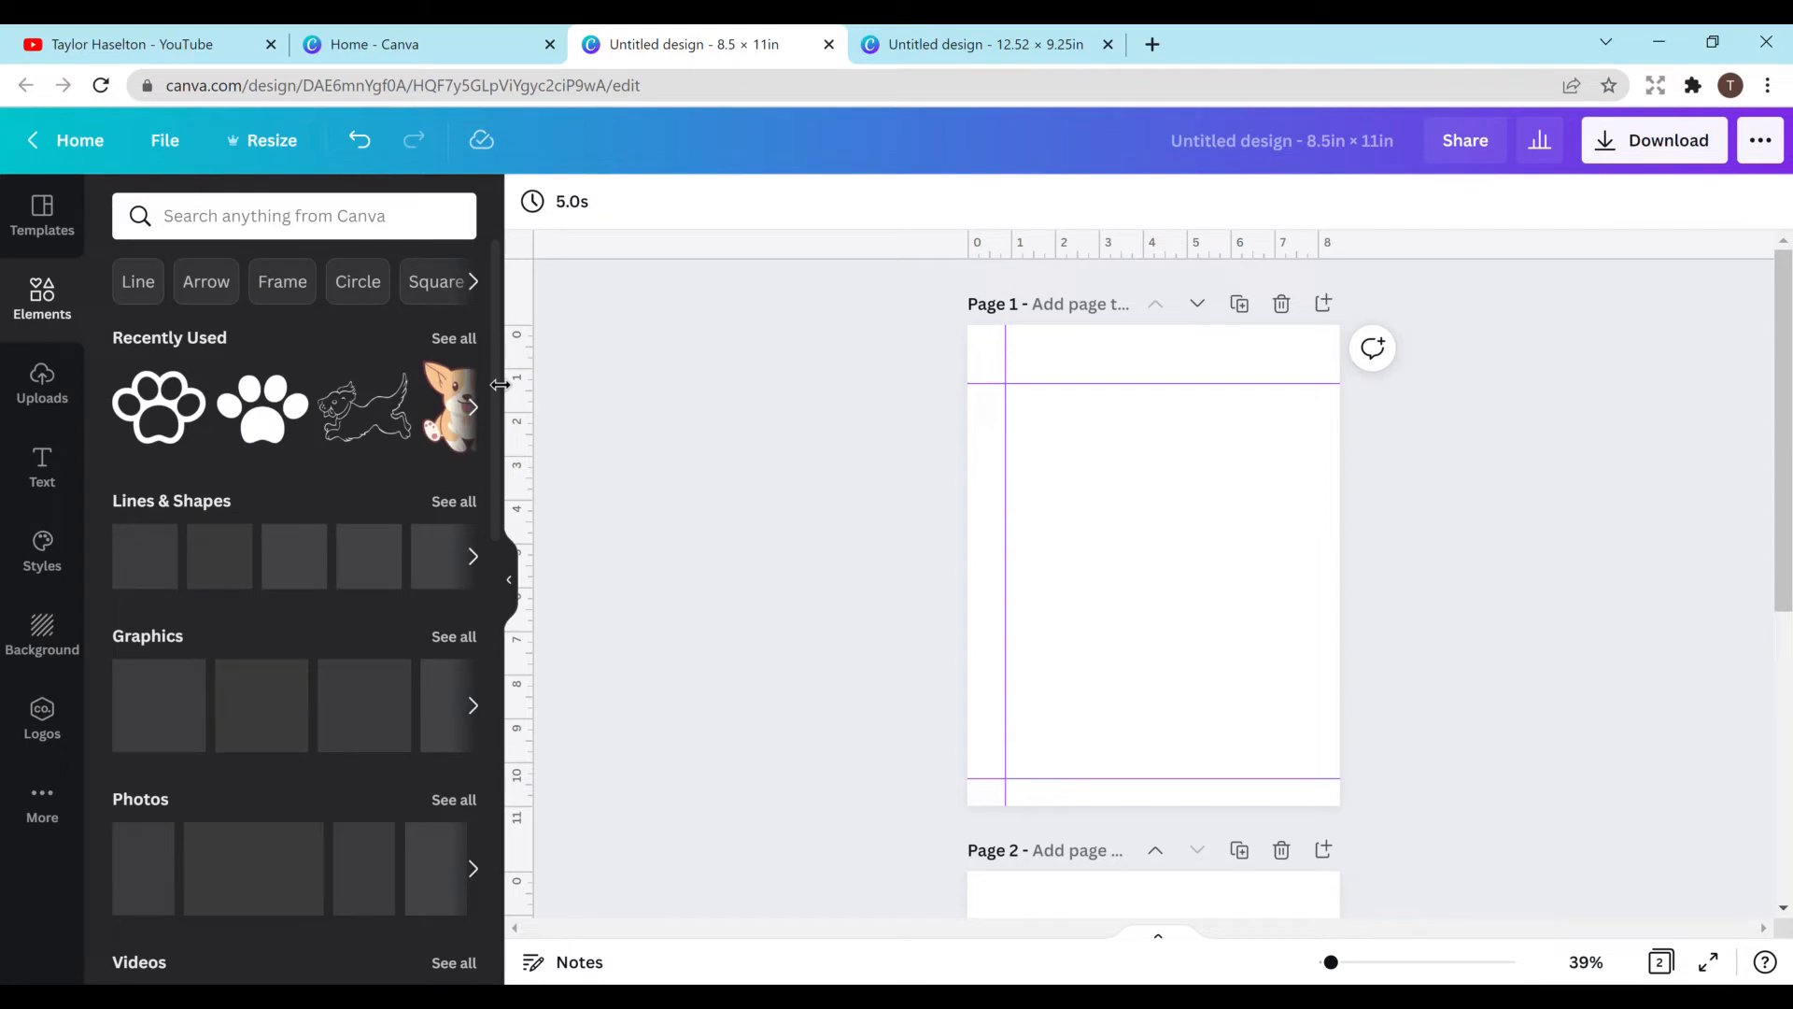
{"action": "left_click", "coordinate": [472, 408]}
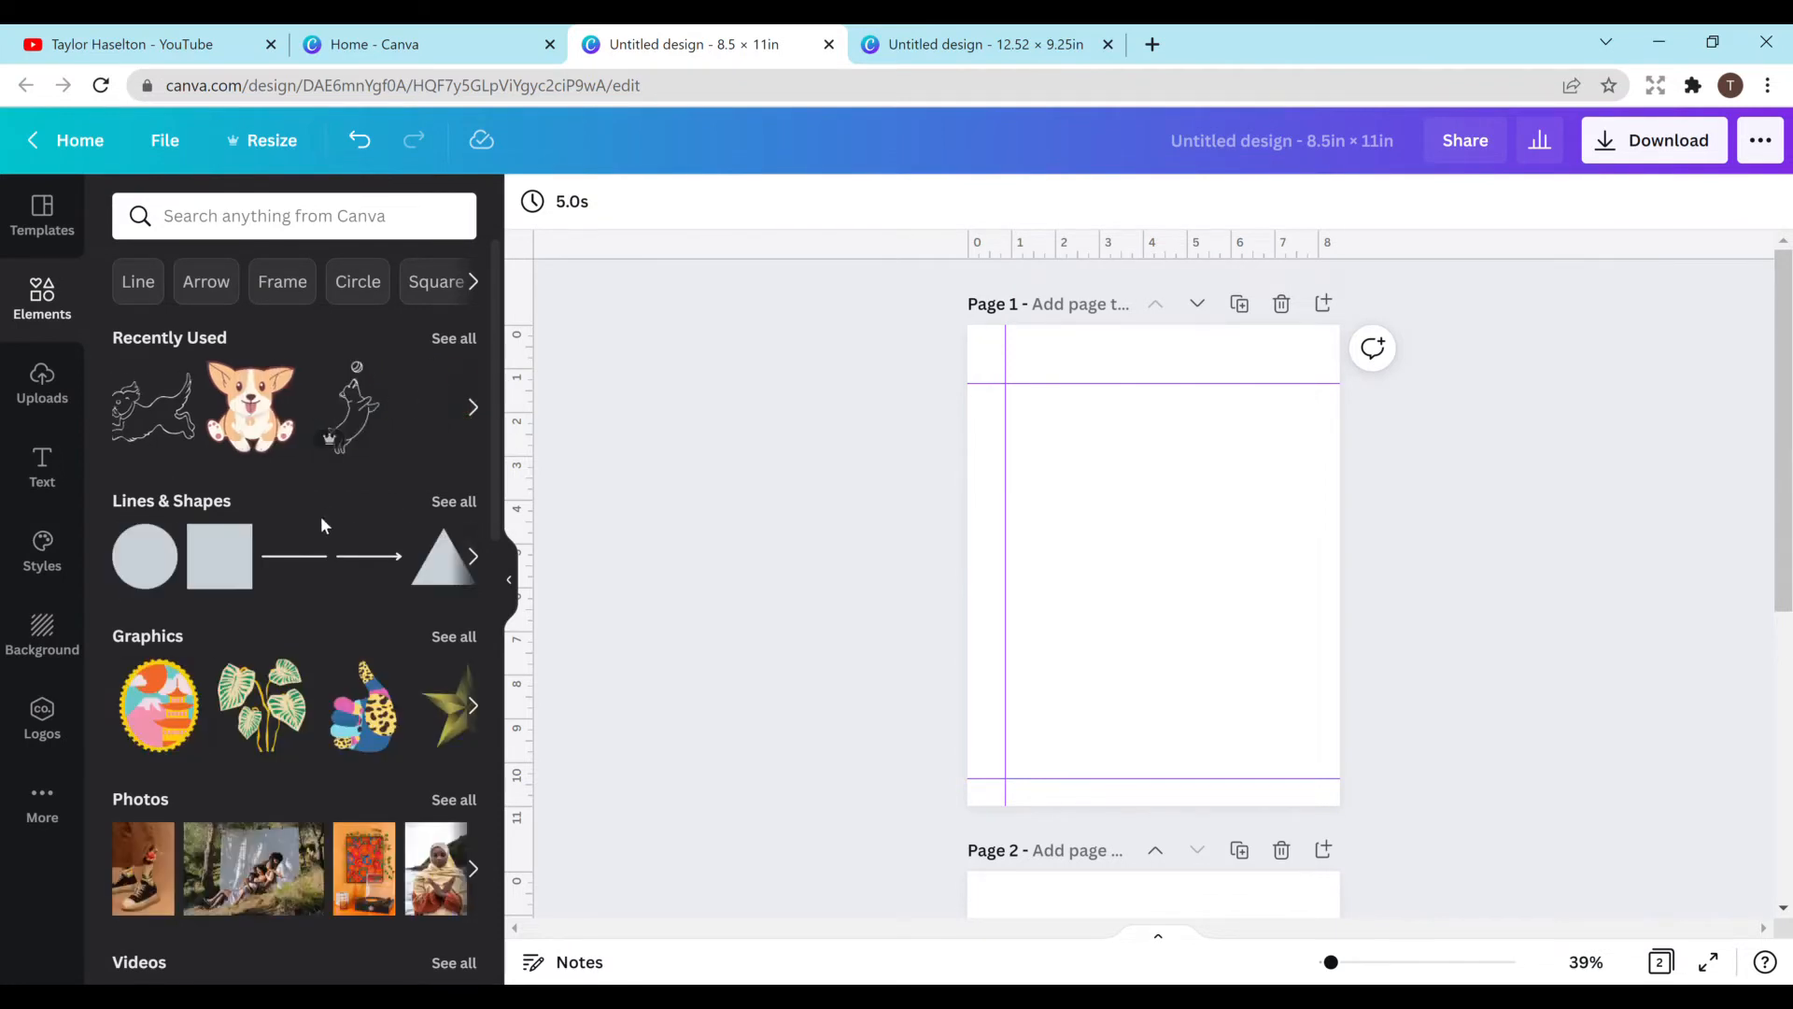
{"action": "key", "text": "l"}
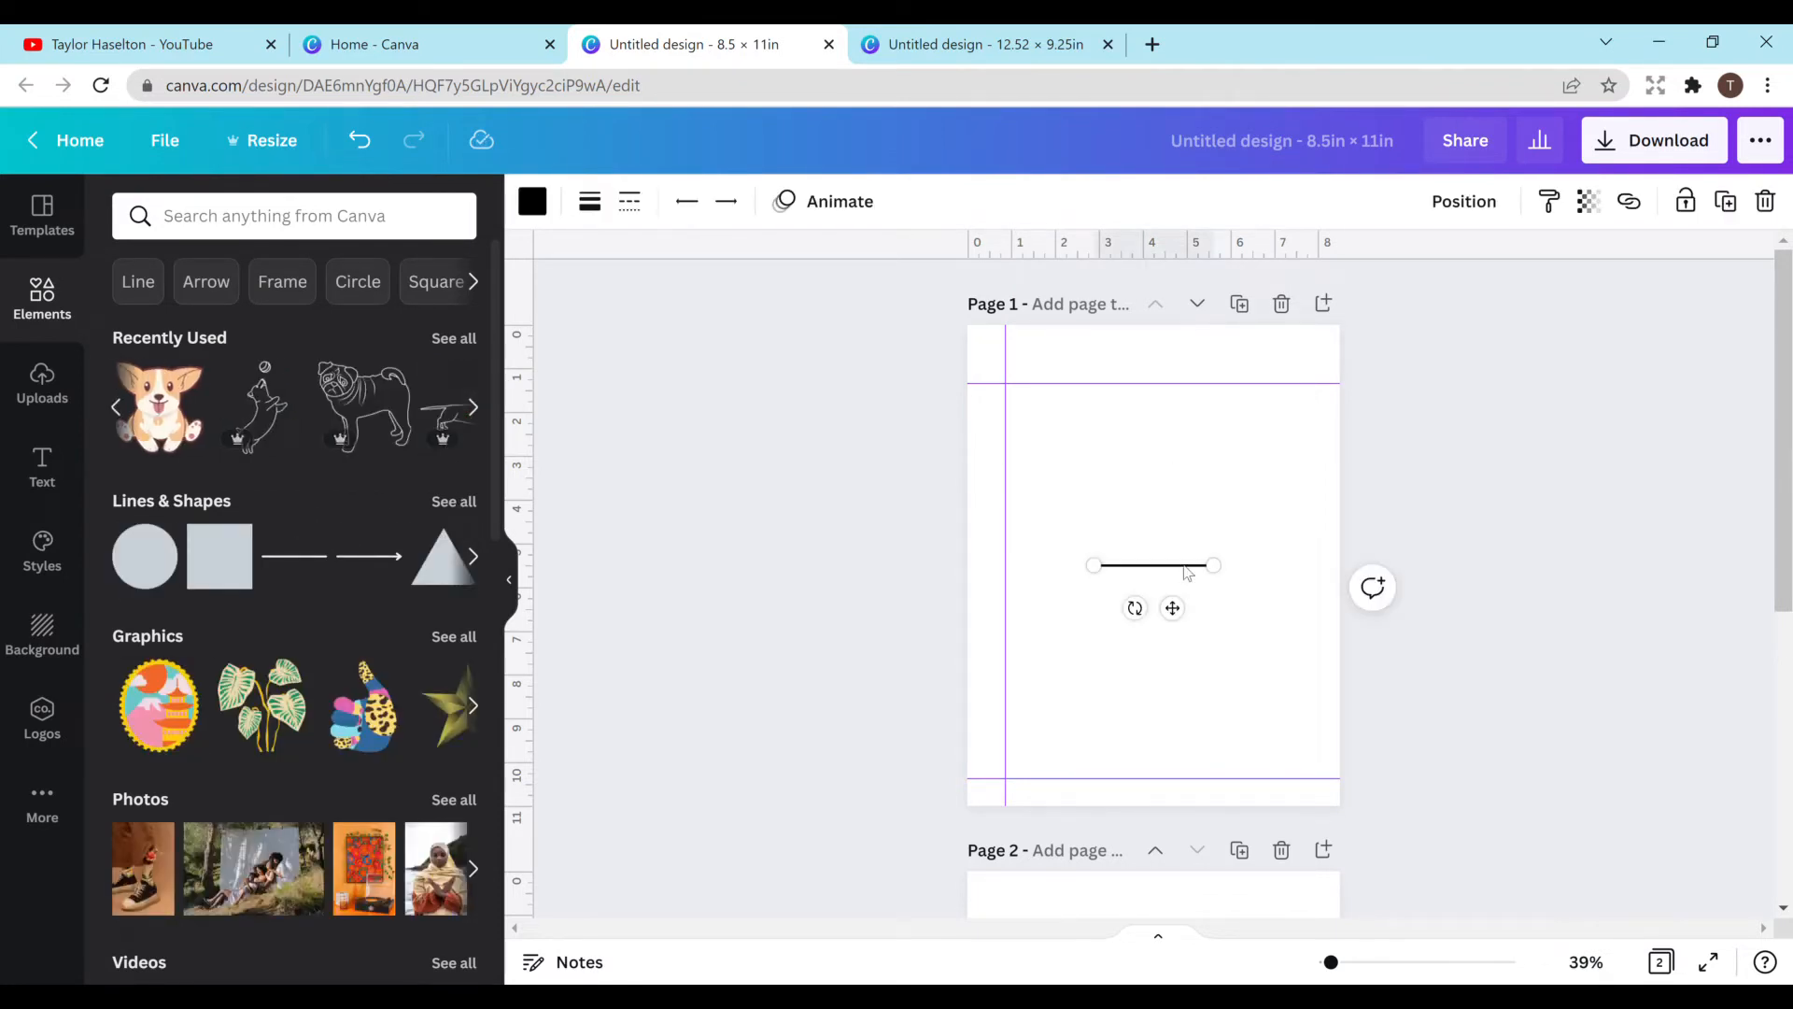
{"action": "left_click_drag", "start_coordinate": [1174, 608], "coordinate": [1173, 549]}
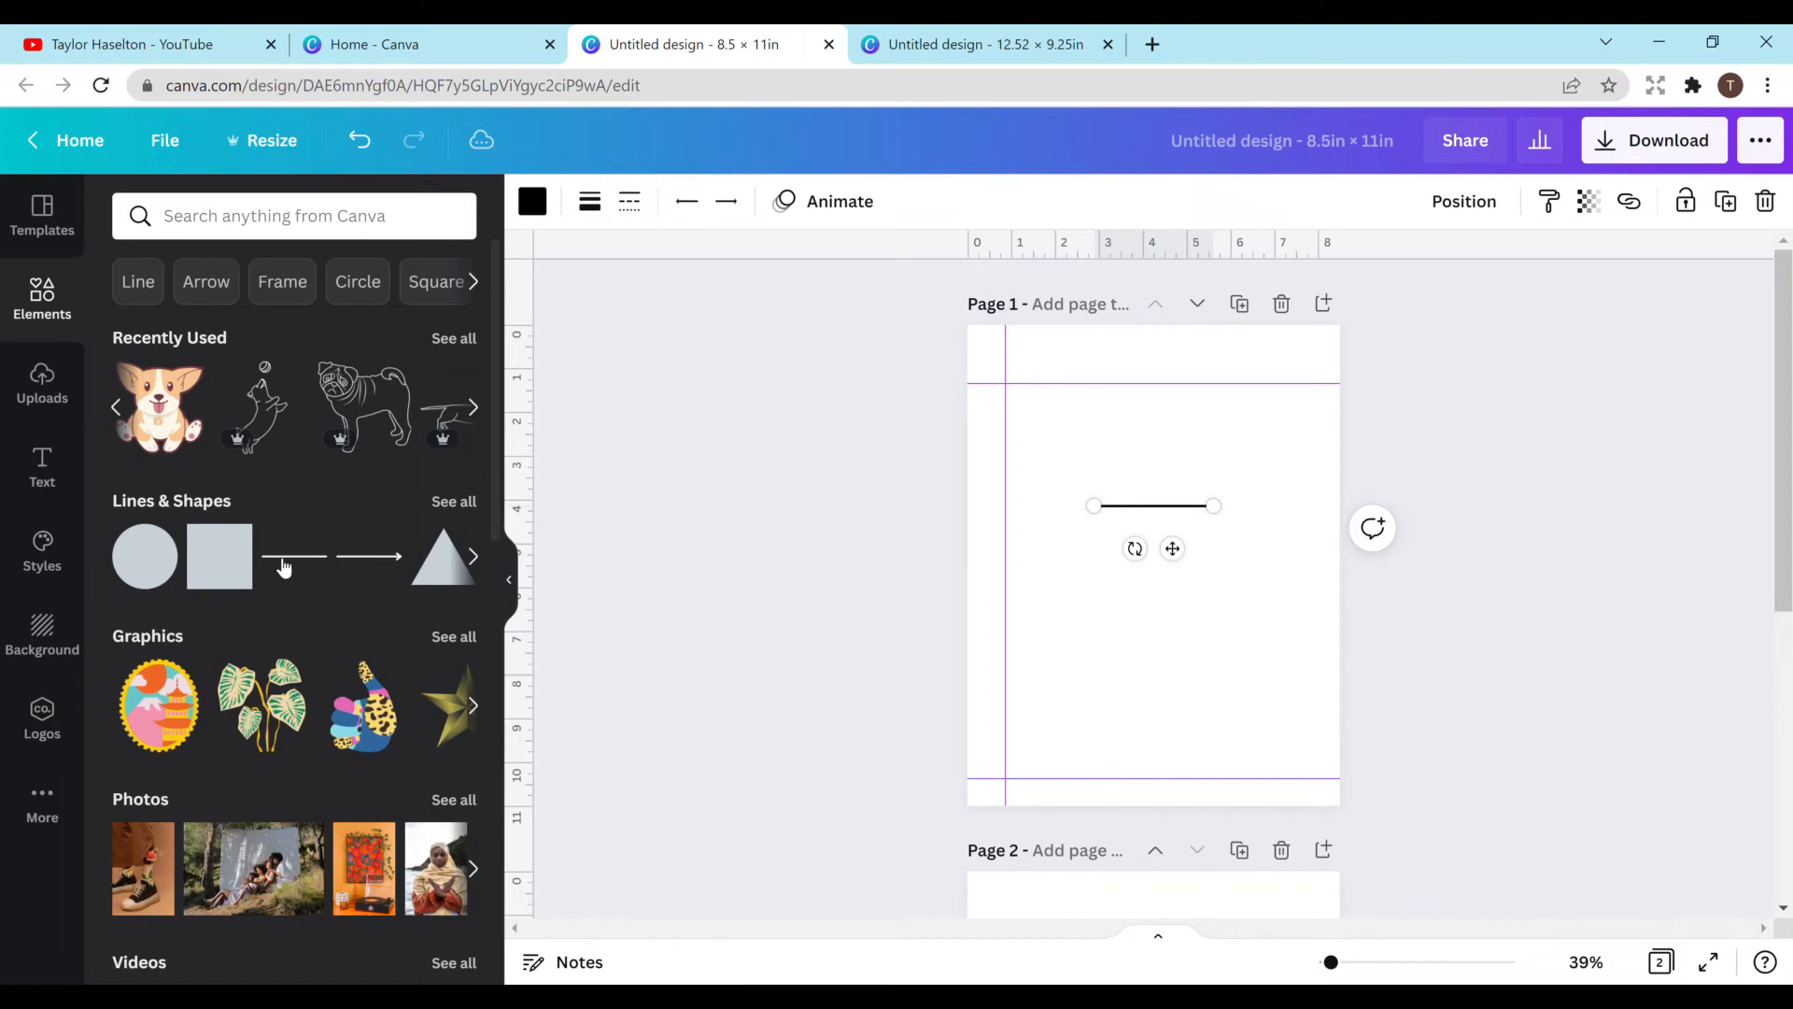
{"action": "left_click", "coordinate": [1176, 566]}
{"action": "right_click", "coordinate": [1176, 568]}
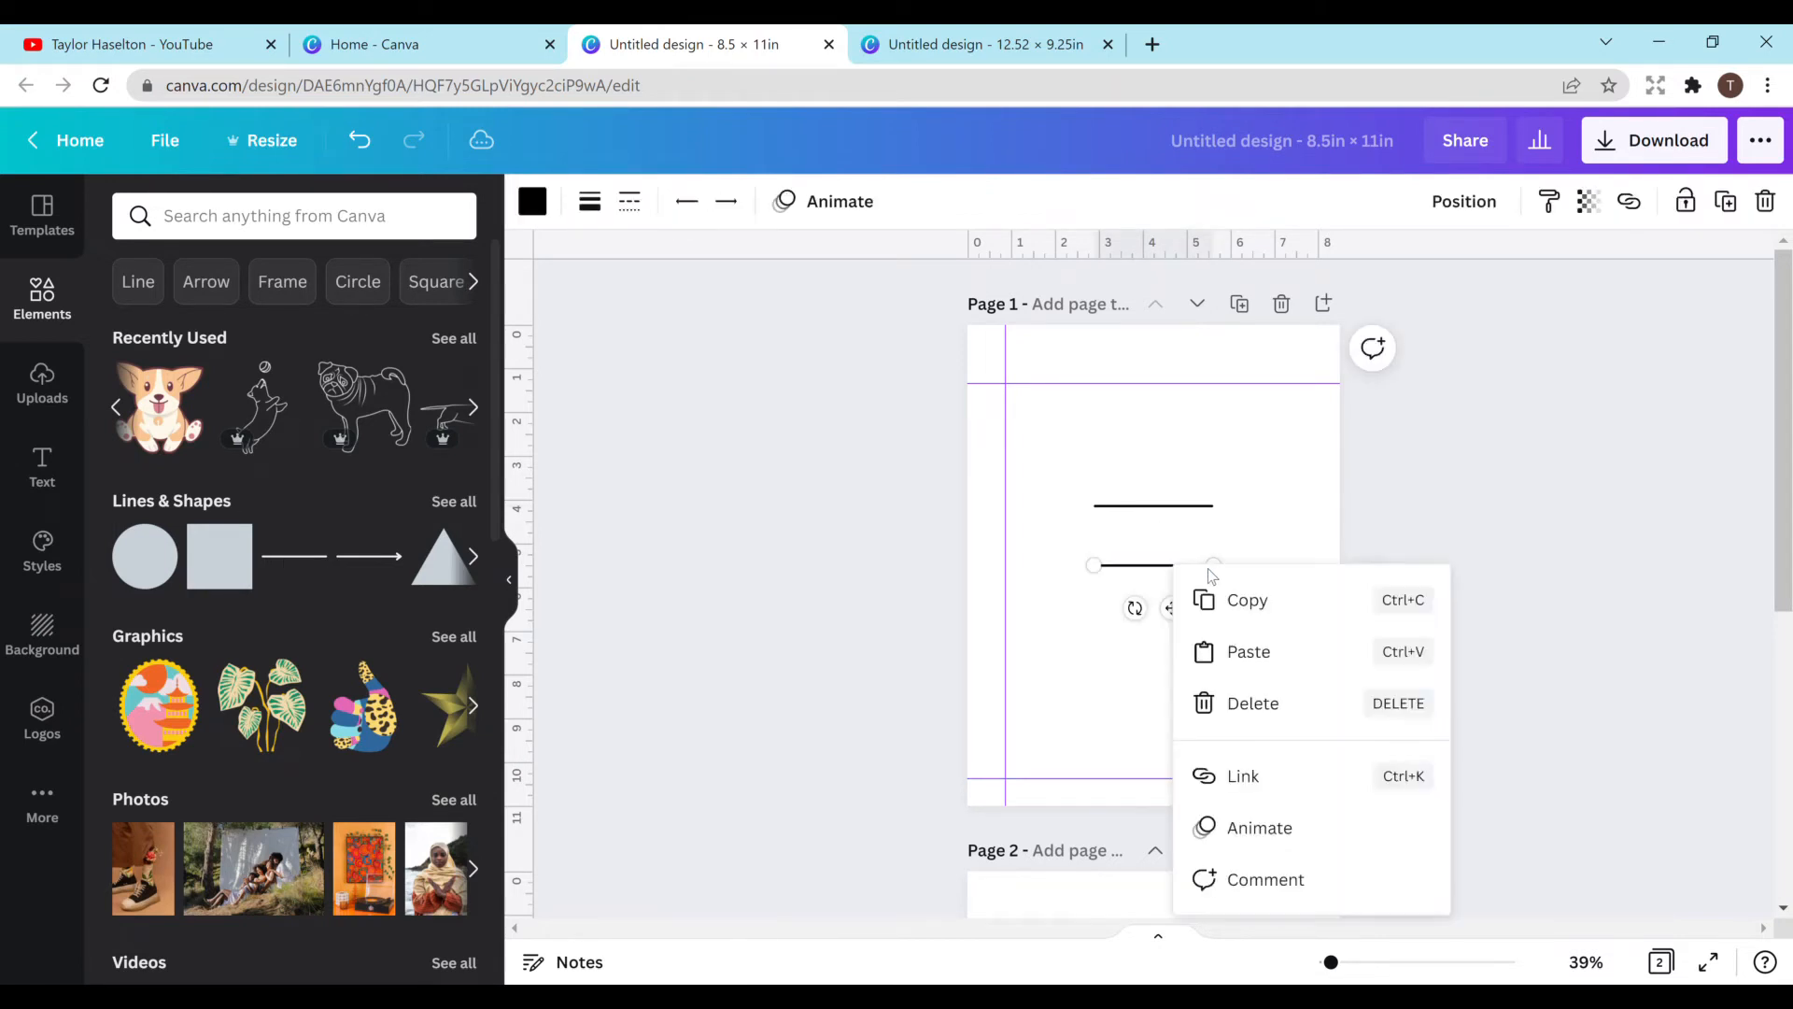
Step: Duplicate the upper line three times and shift the lowest line slightly to the right
{"action": "left_click", "coordinate": [1164, 511]}
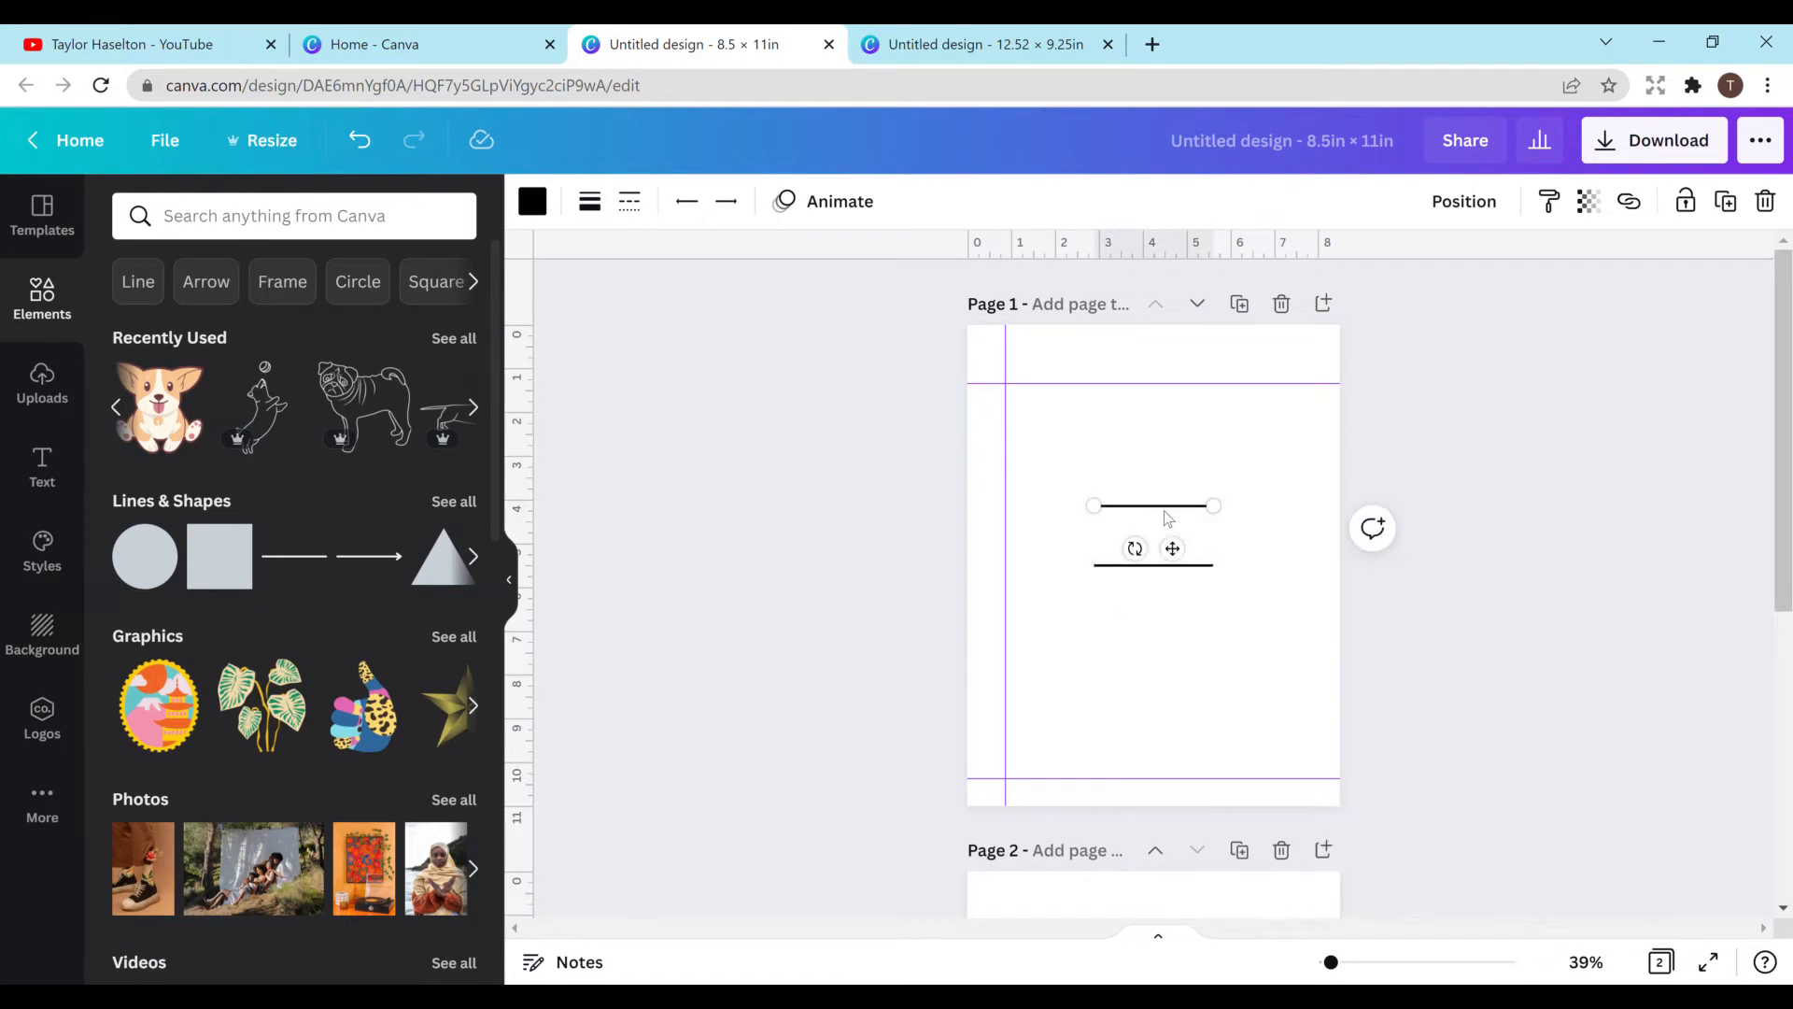
{"action": "key", "text": "ctrl+d"}
{"action": "key", "text": "ctrl+d"}
{"action": "key", "text": "ctrl+d"}
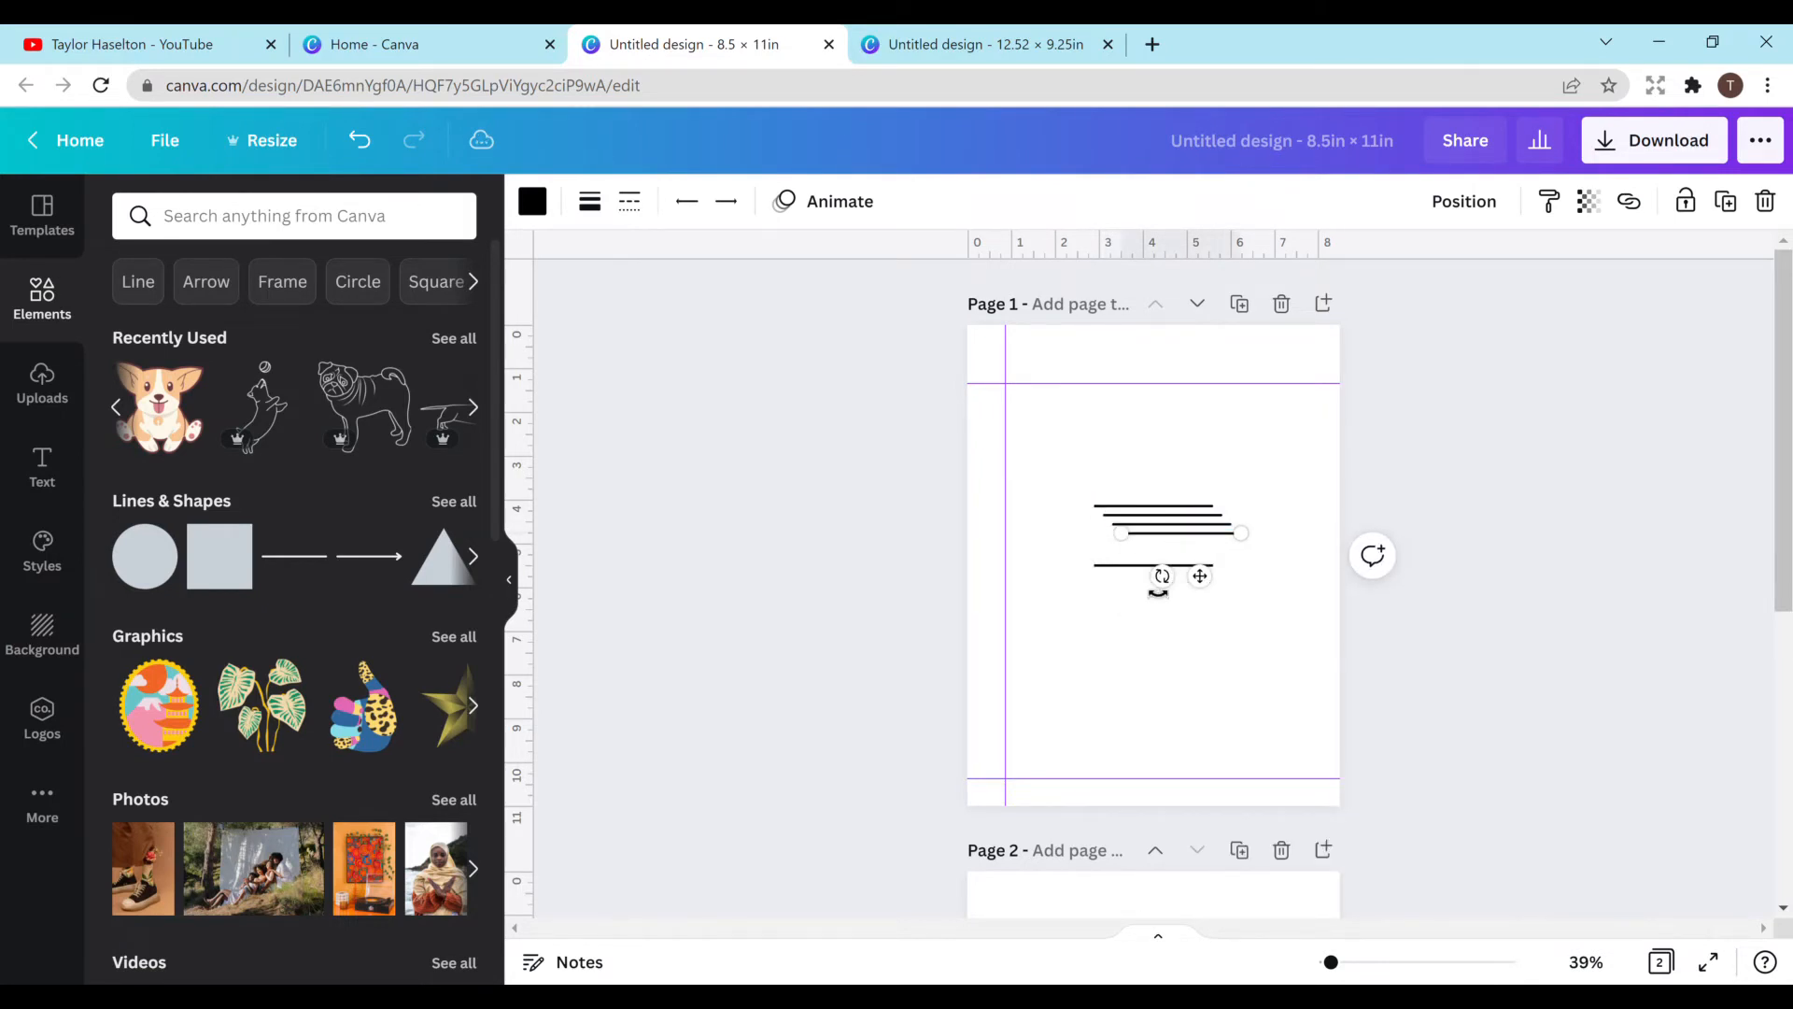
{"action": "left_click_drag", "start_coordinate": [1138, 567], "coordinate": [1157, 566]}
Step: Space the five lines evenly in the vertical direction and align them to their common center
{"action": "left_click_drag", "start_coordinate": [1151, 456], "coordinate": [1182, 597]}
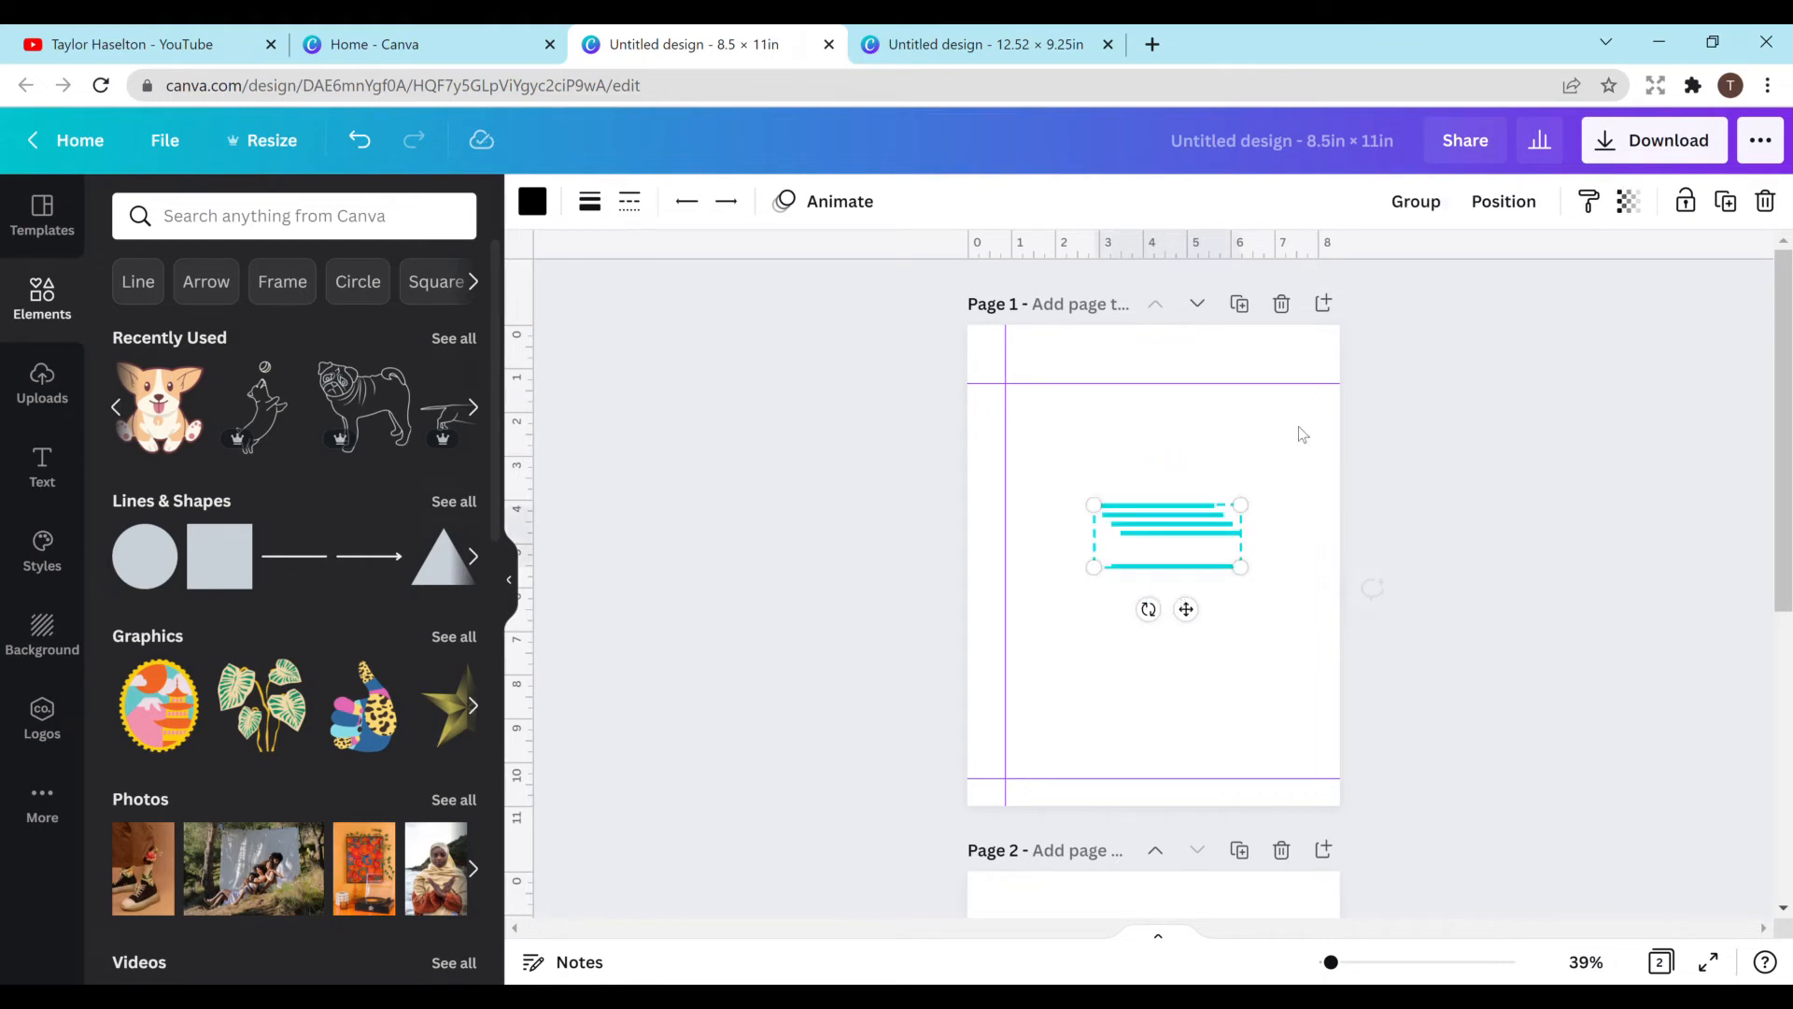
{"action": "left_click", "coordinate": [1503, 203]}
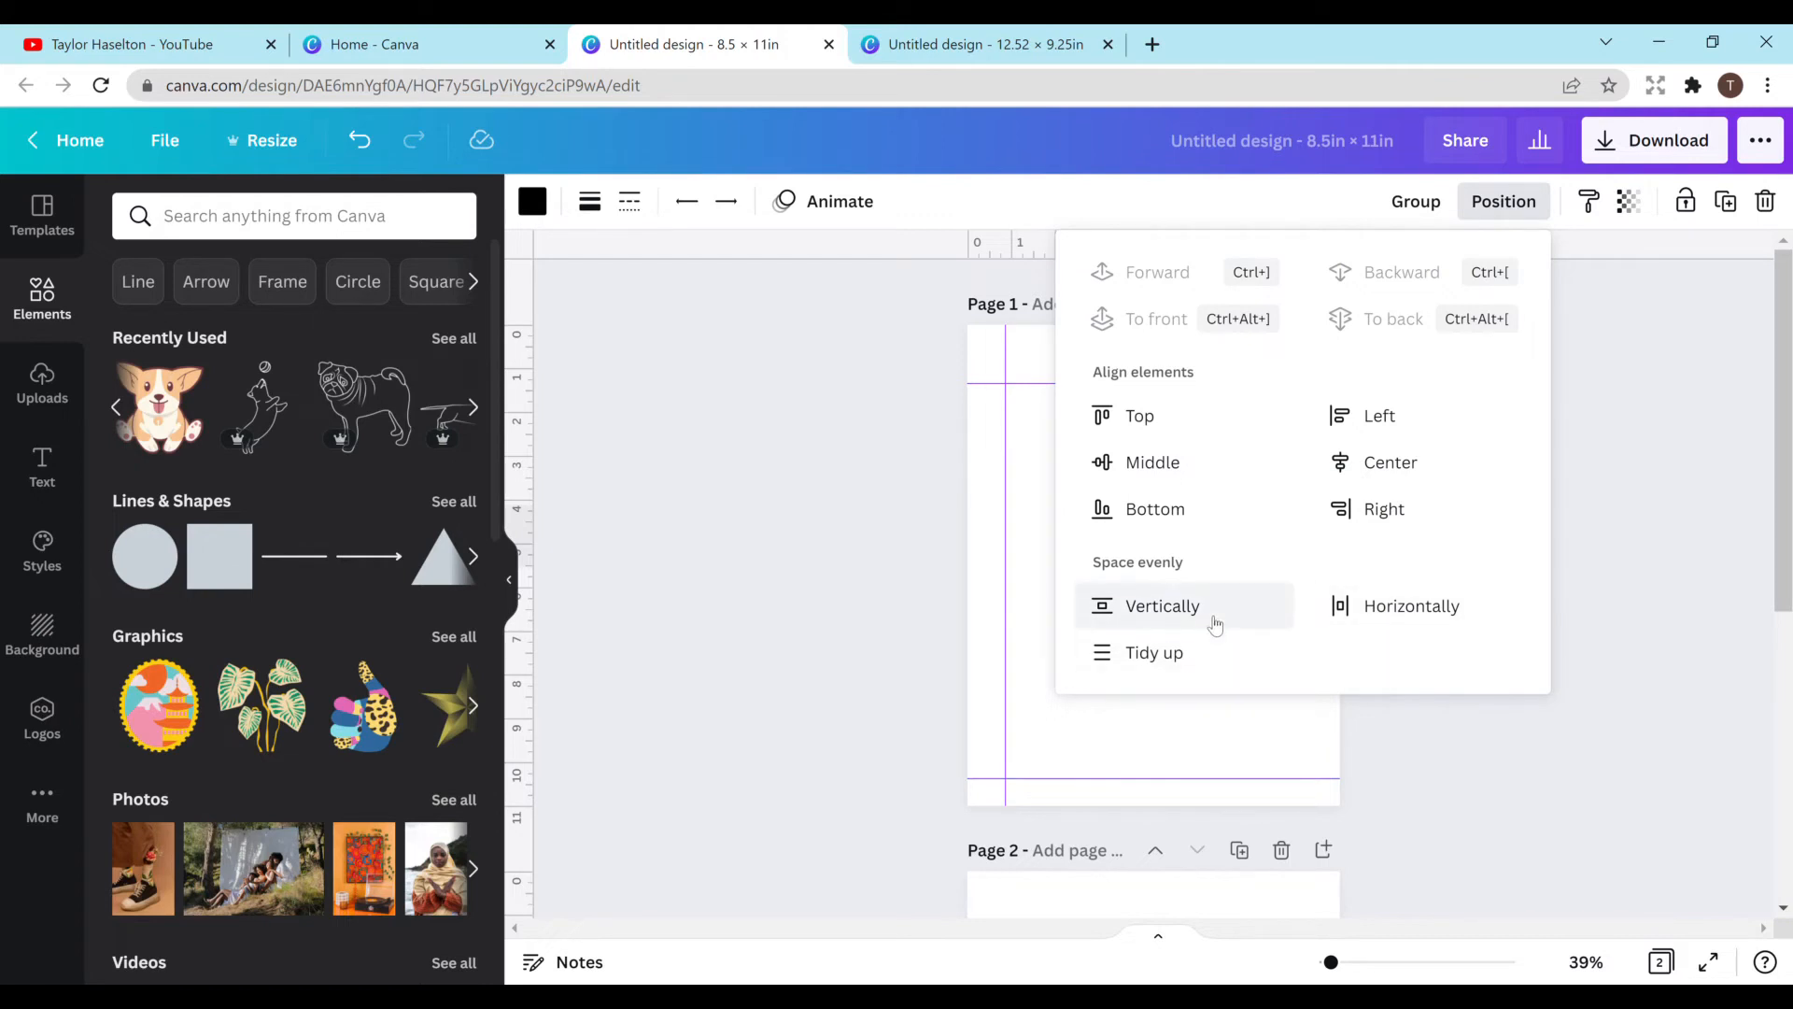
{"action": "left_click", "coordinate": [973, 556]}
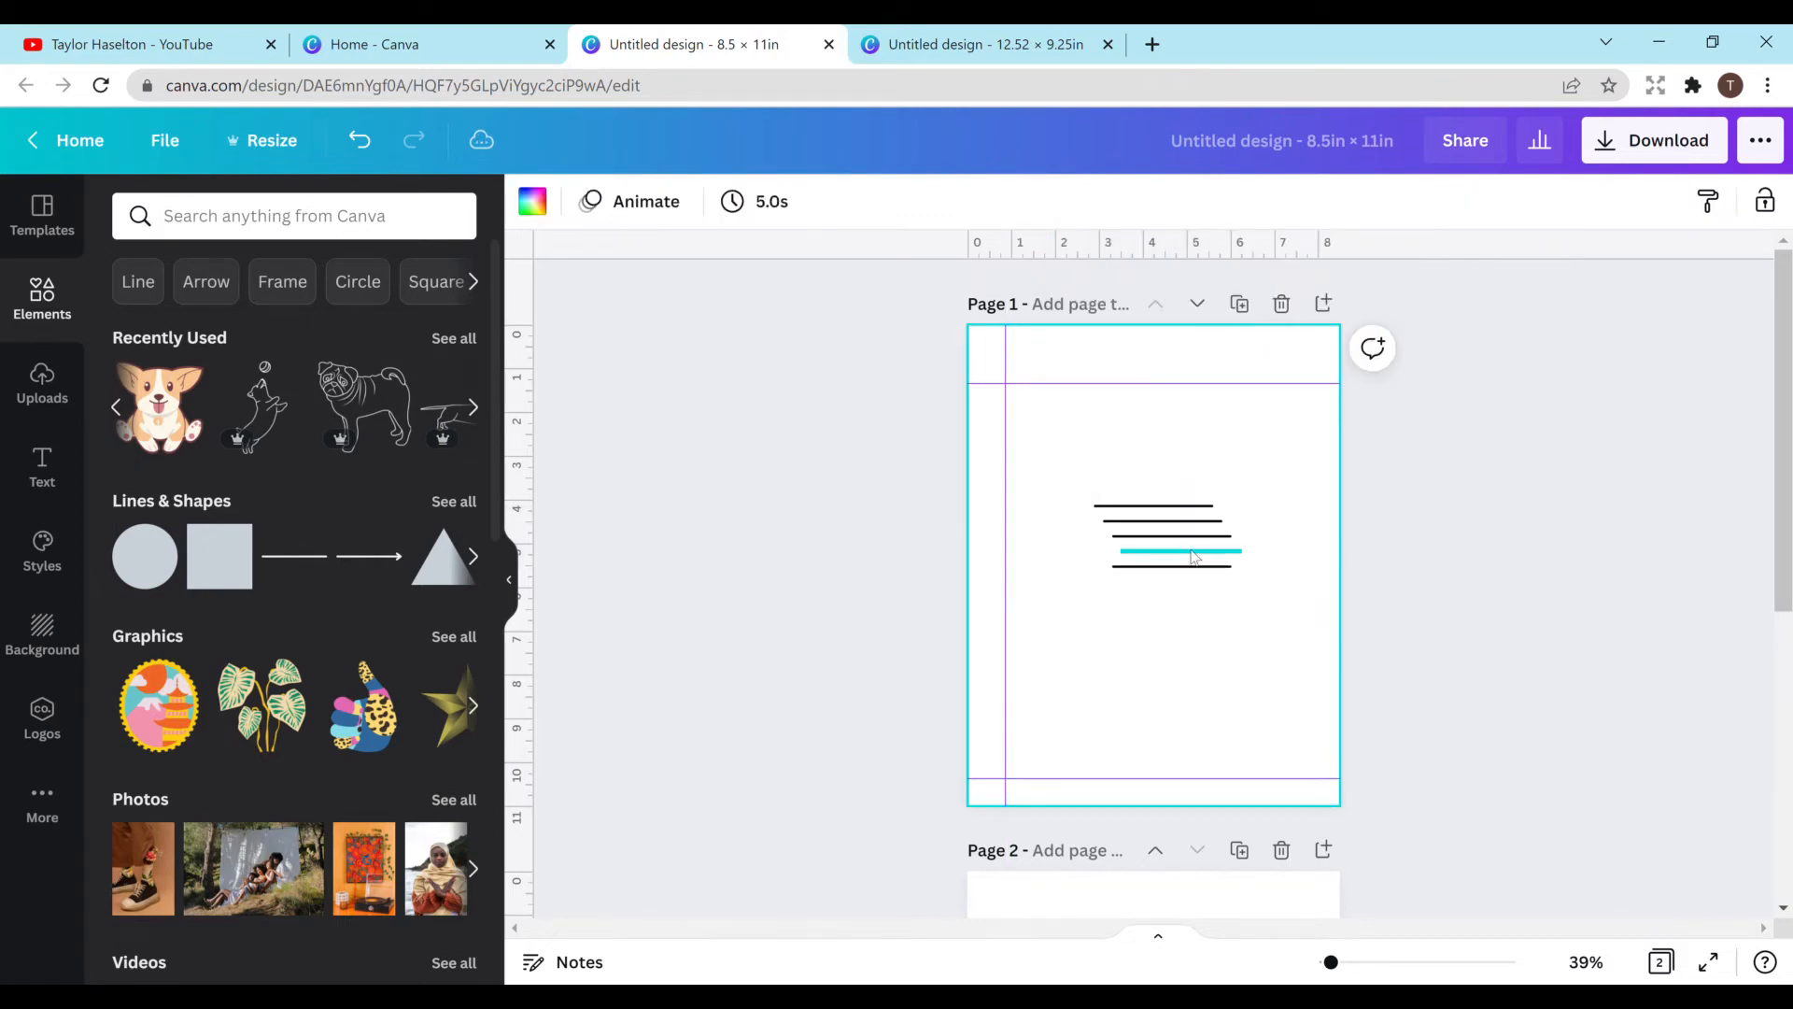
{"action": "left_click_drag", "start_coordinate": [1169, 484], "coordinate": [1139, 637]}
{"action": "left_click", "coordinate": [1499, 203]}
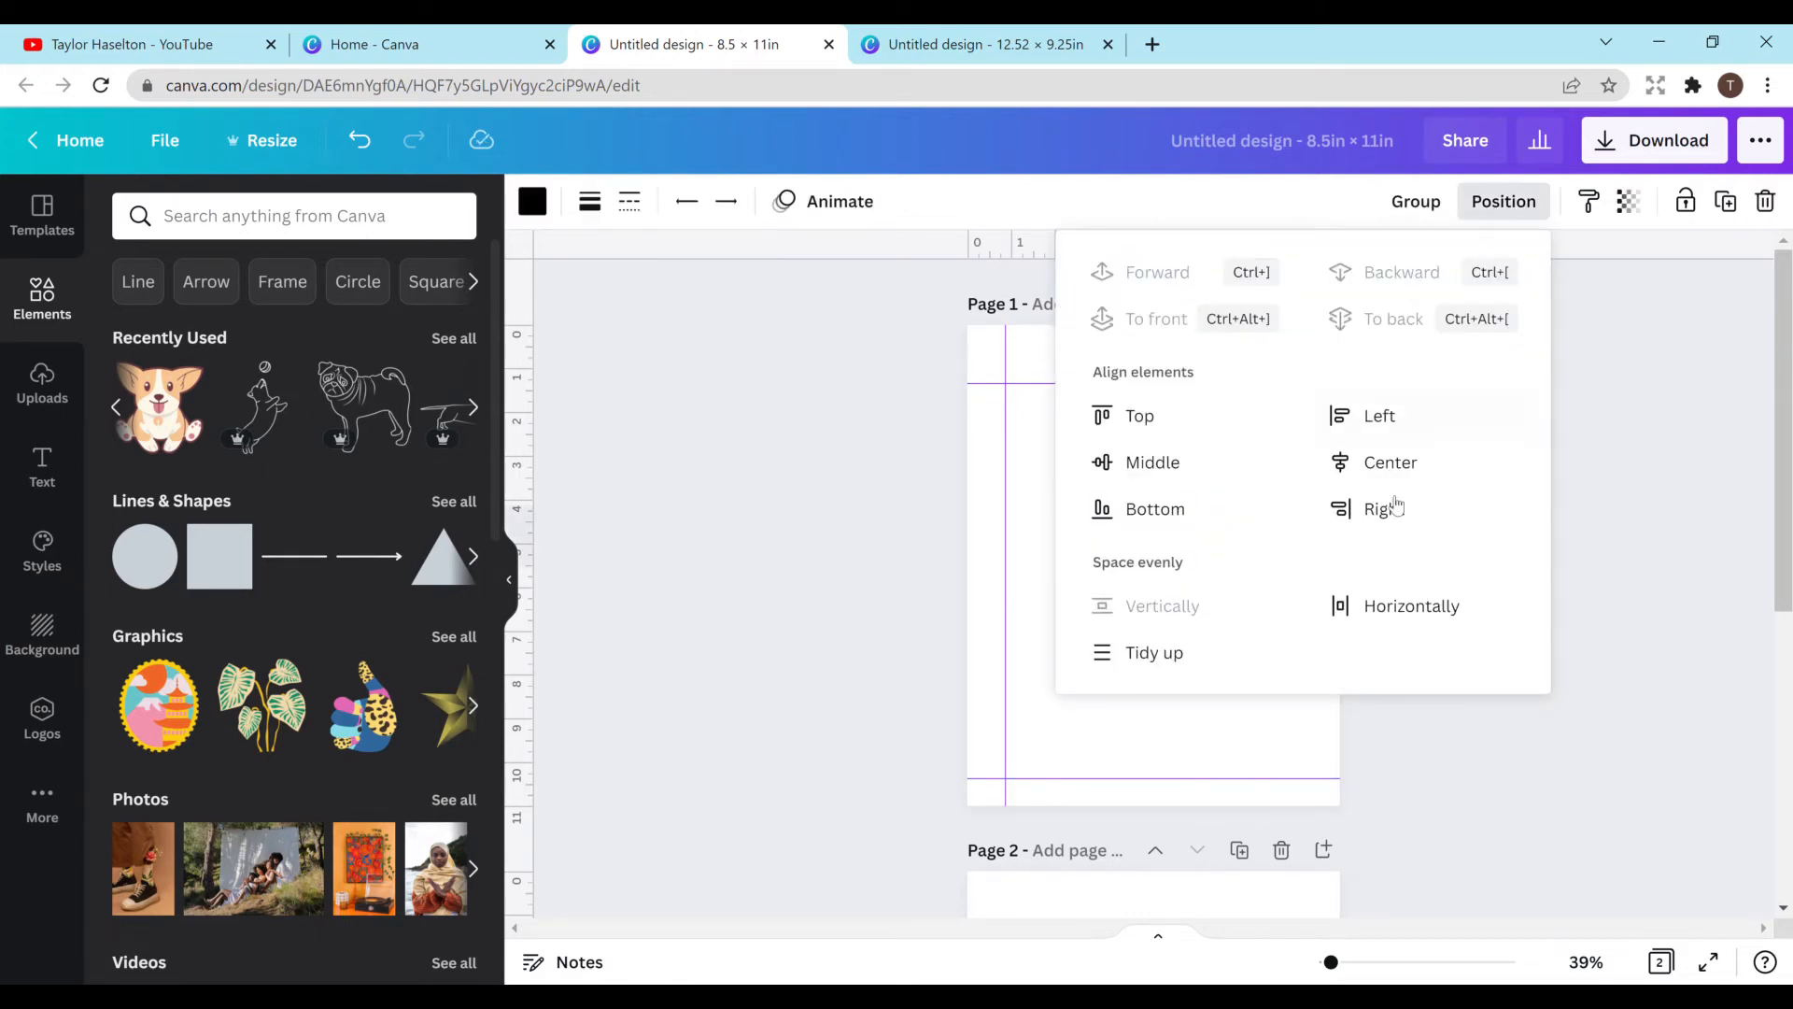
{"action": "left_click", "coordinate": [1188, 674]}
{"action": "left_click", "coordinate": [1034, 523]}
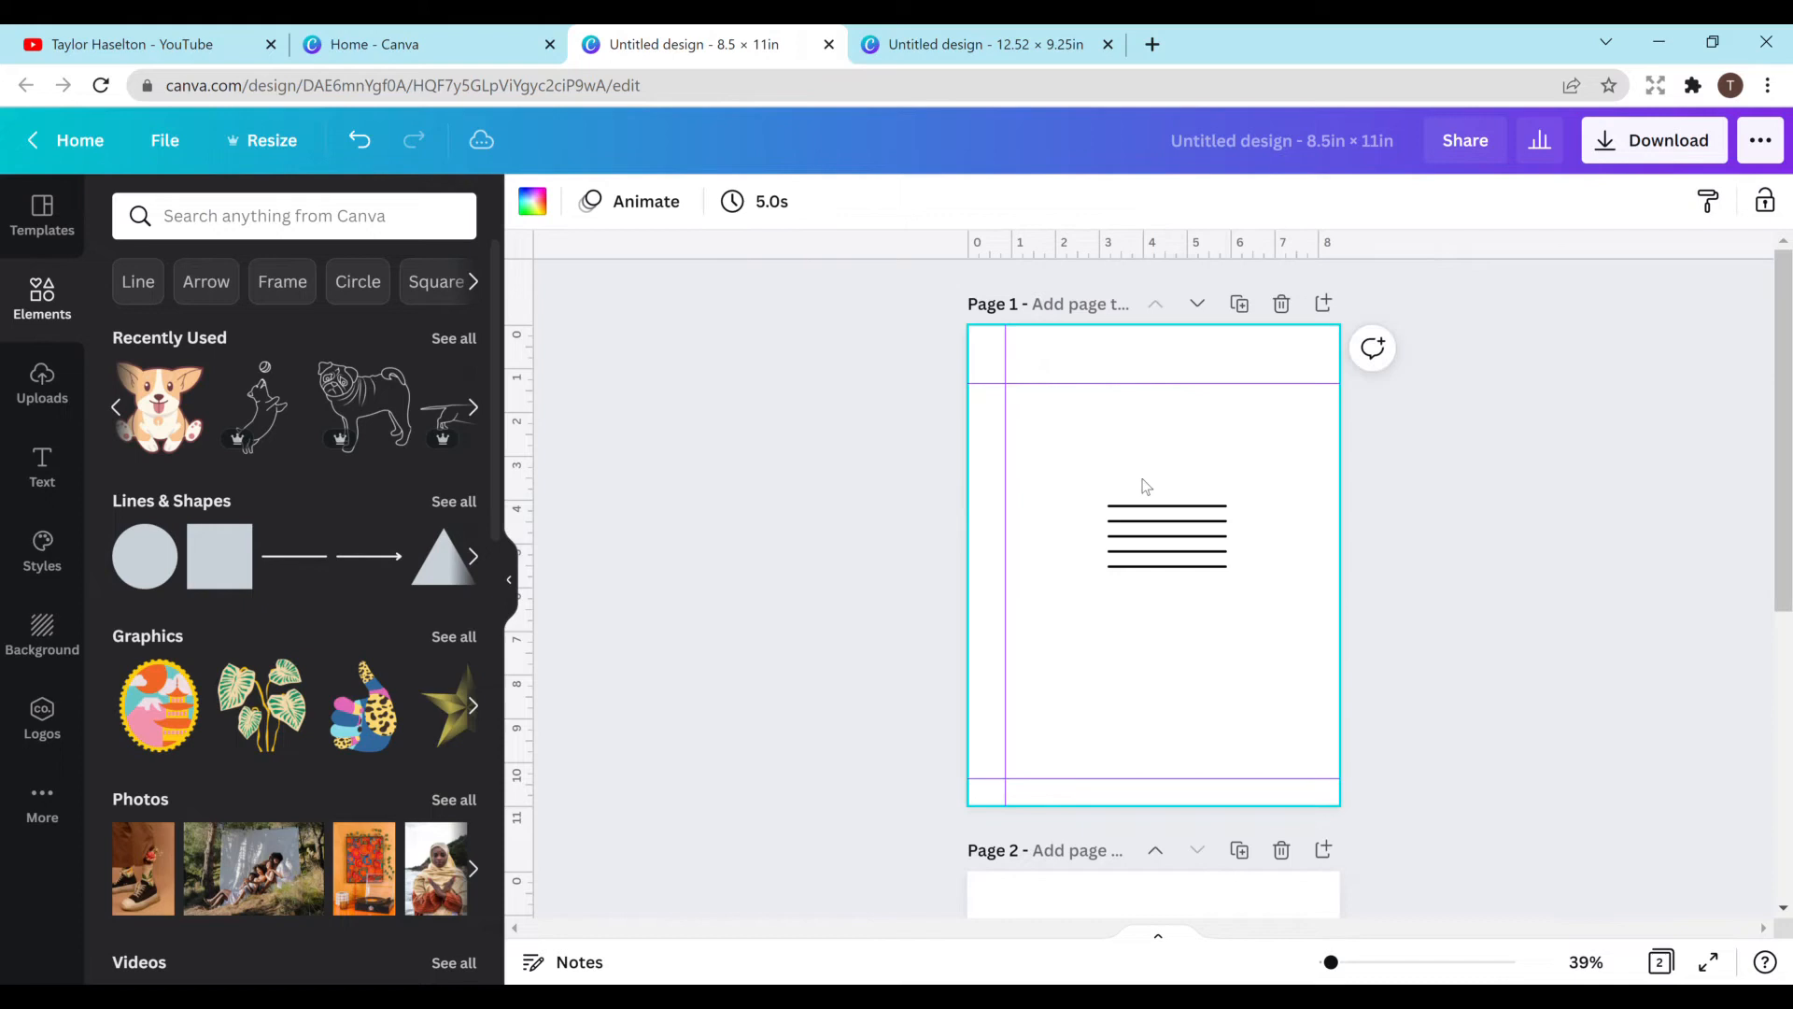
Step: Delete all five lines from page 1
{"action": "left_click_drag", "start_coordinate": [1160, 484], "coordinate": [1163, 665]}
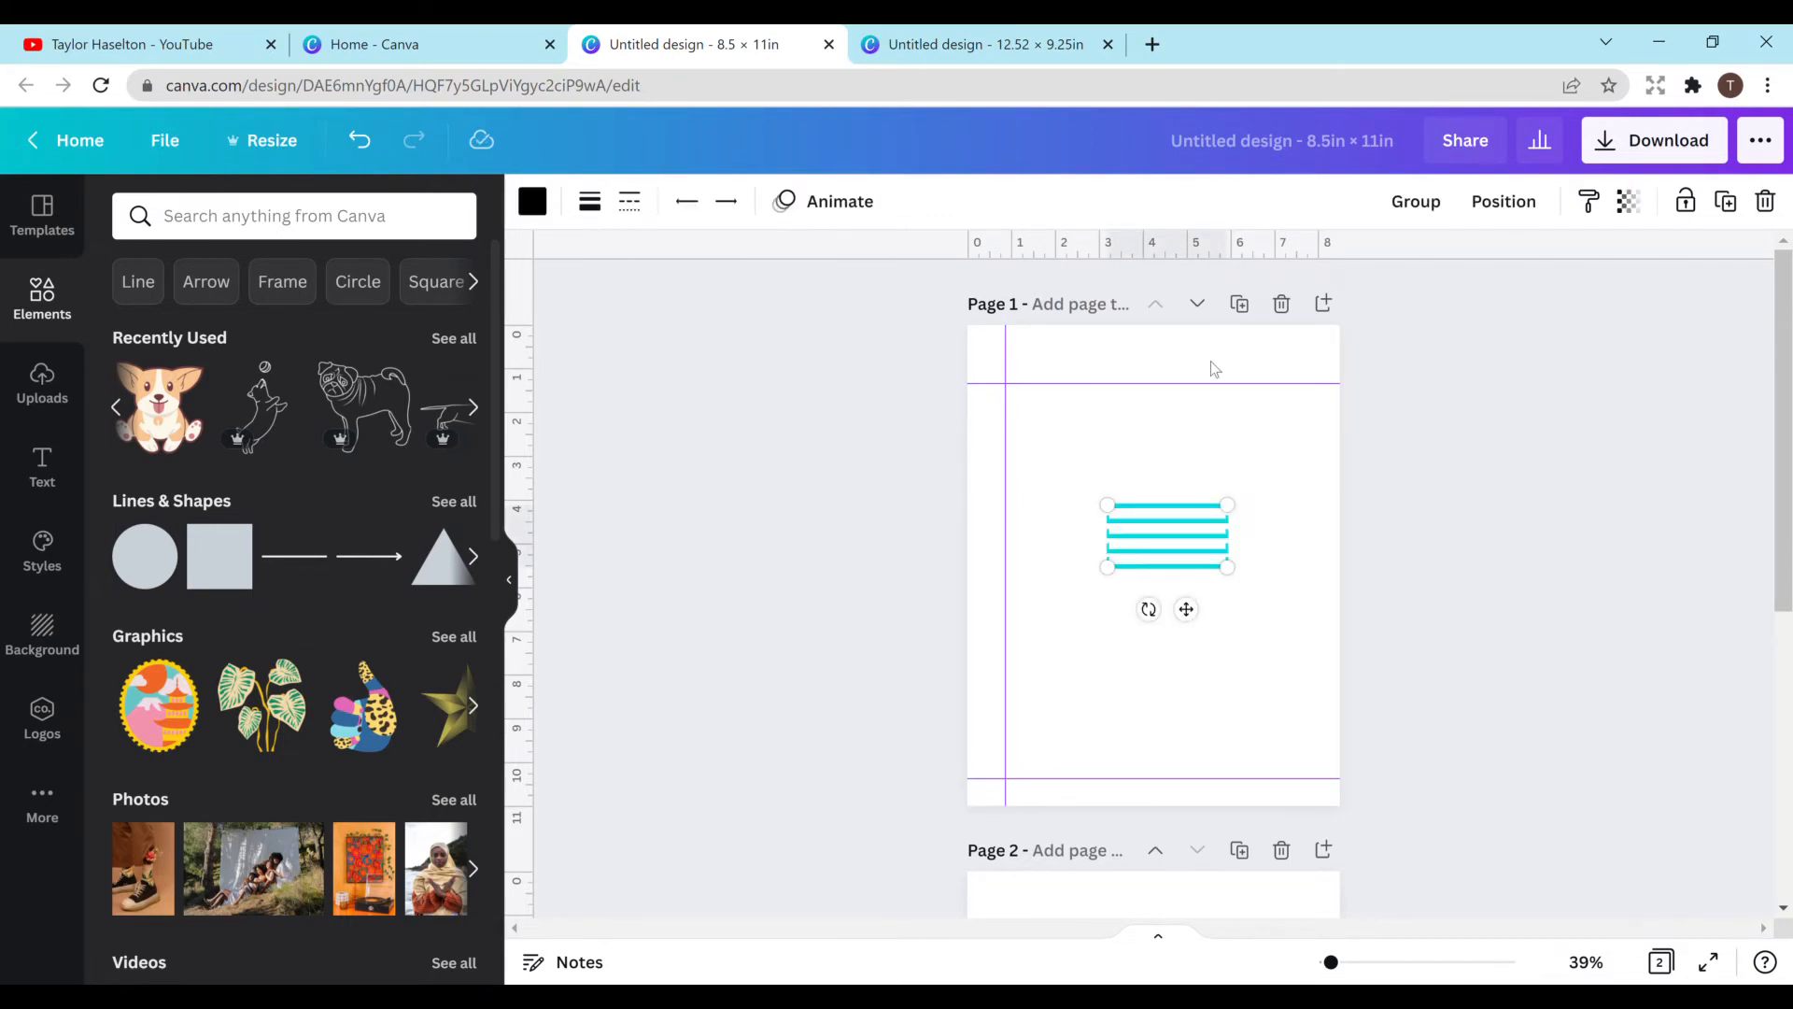
{"action": "key", "text": "Delete"}
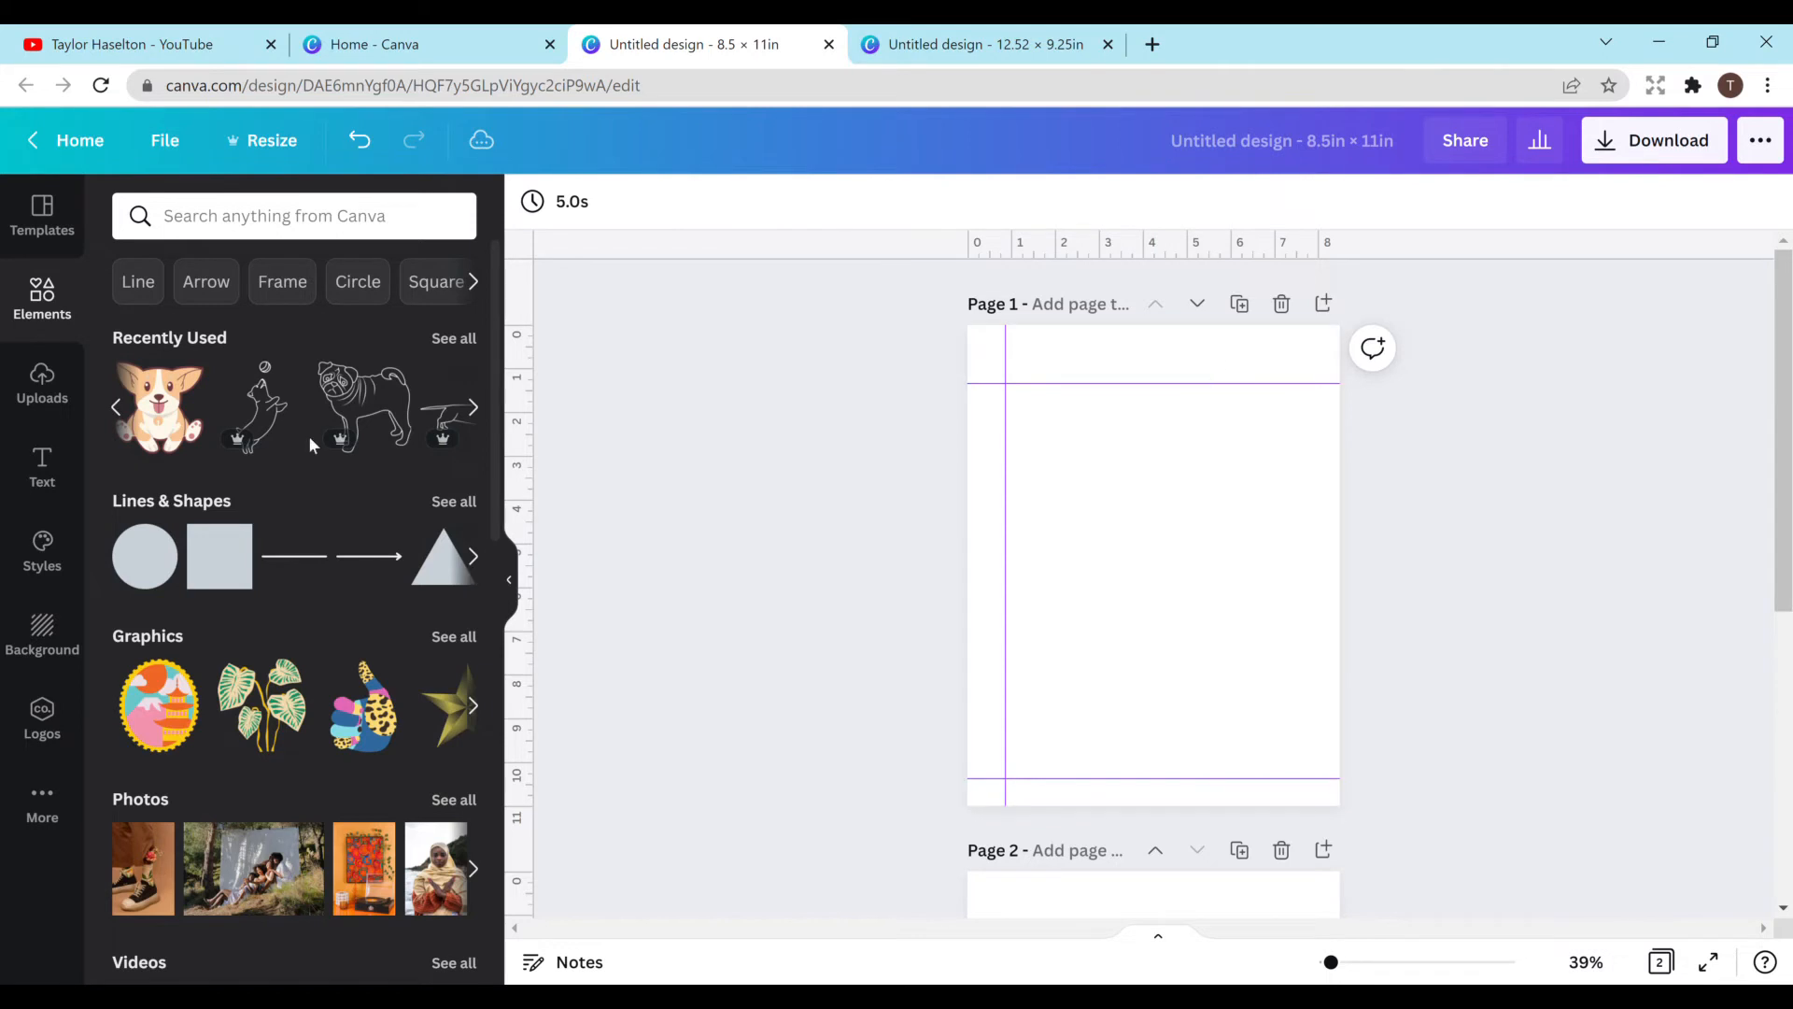
Step: Add the recently used corgi graphic to page 1, shrink it to about half size, and place it against the vertical guide
{"action": "left_click", "coordinate": [177, 425]}
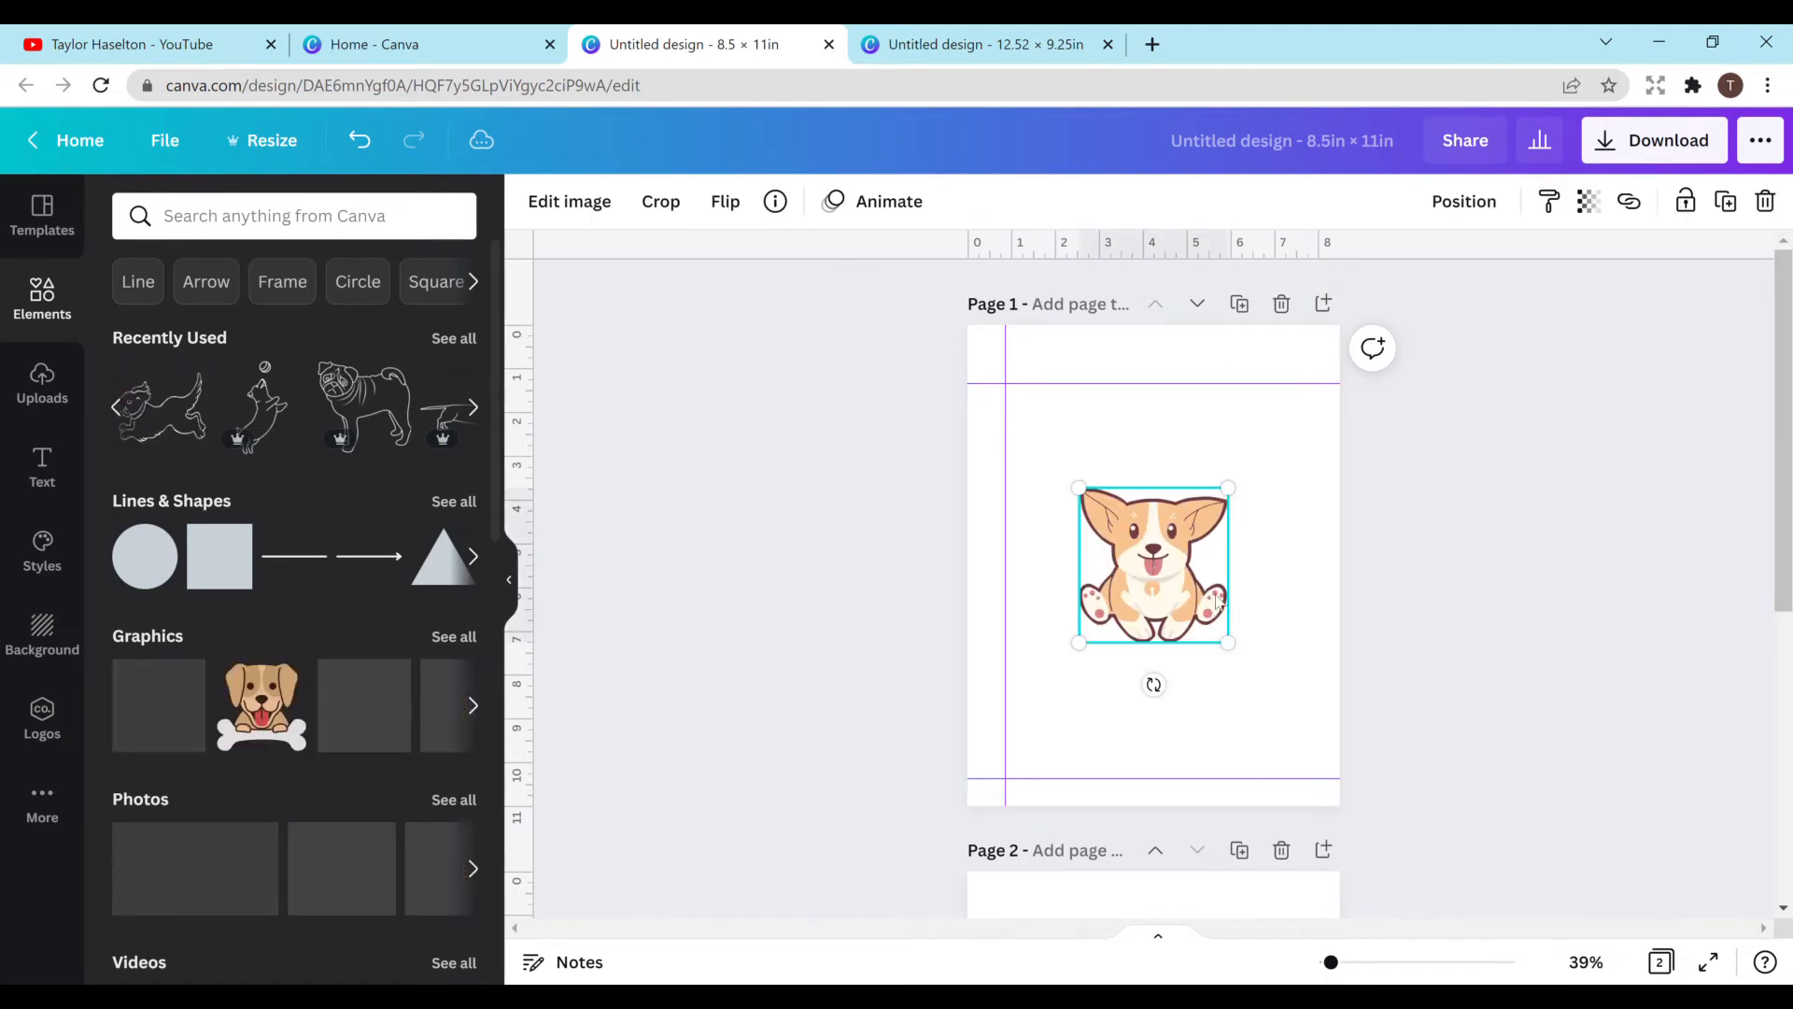
{"action": "left_click_drag", "start_coordinate": [1228, 641], "coordinate": [1155, 564]}
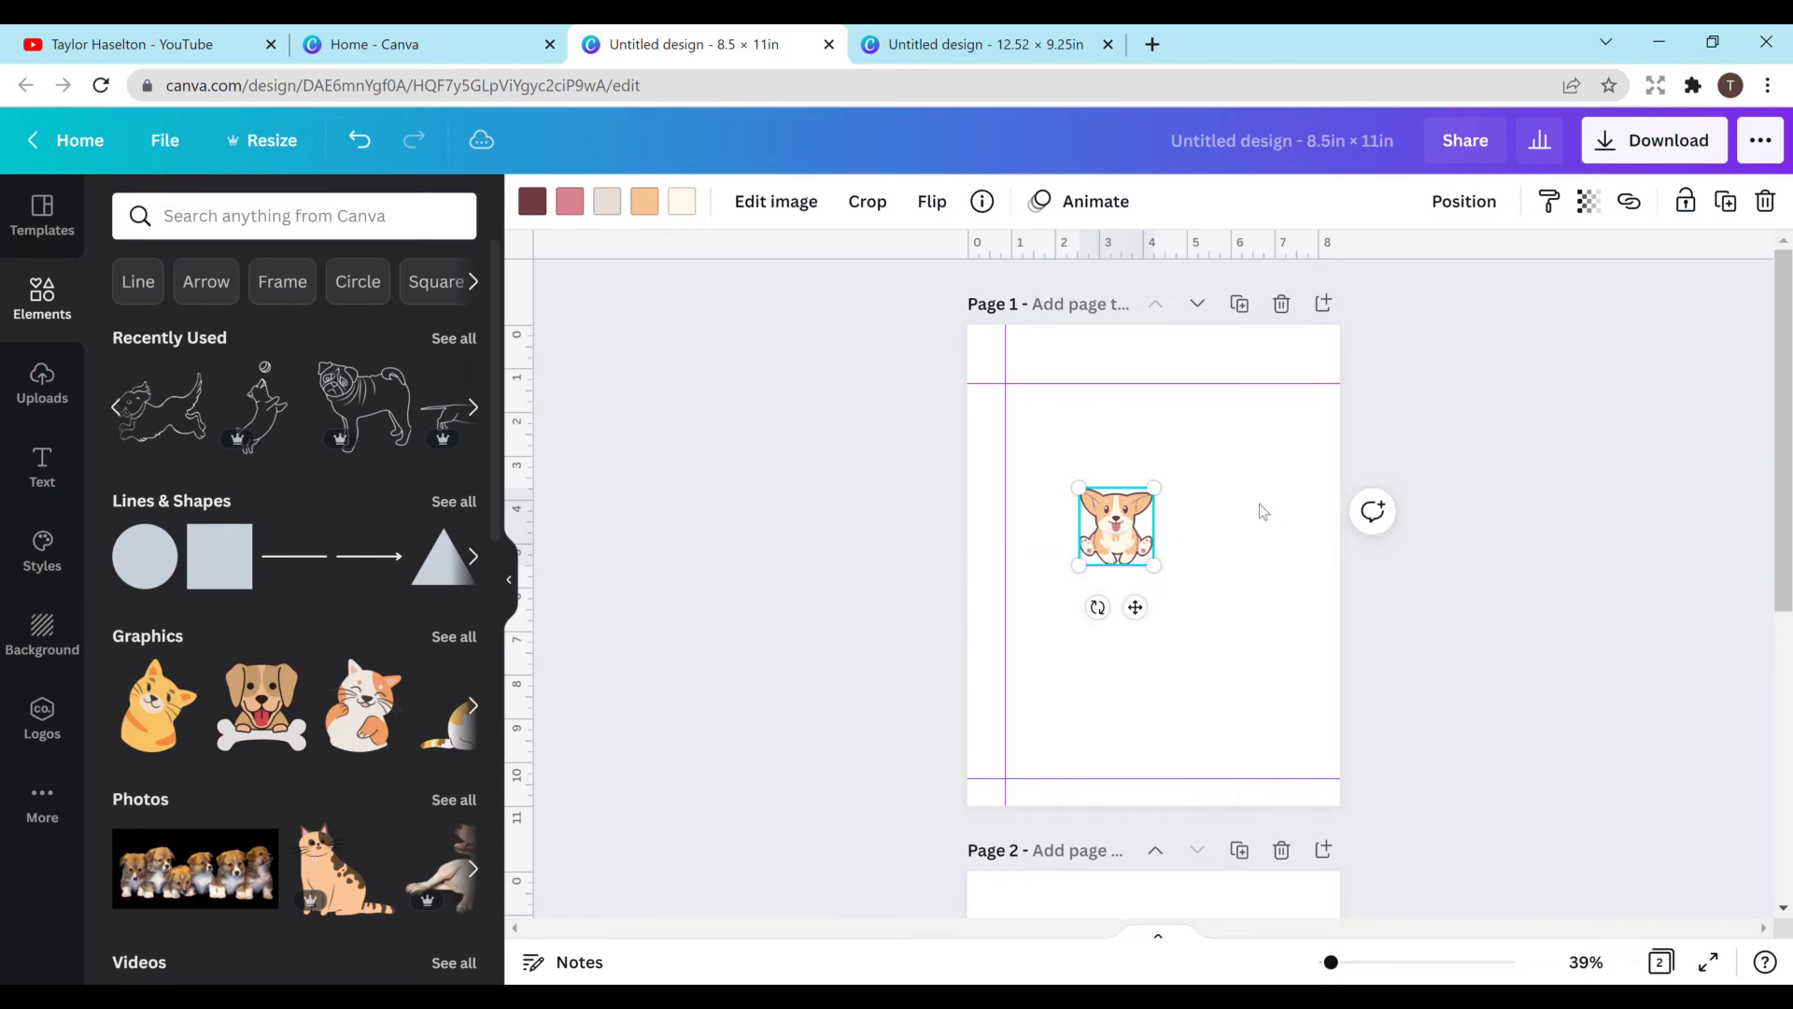
{"action": "left_click_drag", "start_coordinate": [1120, 540], "coordinate": [1044, 528]}
Step: Group four side-by-side corgis and combine them with a second set into one grouped row of eight extending past both page edges
{"action": "left_click_drag", "start_coordinate": [1046, 455], "coordinate": [1306, 566]}
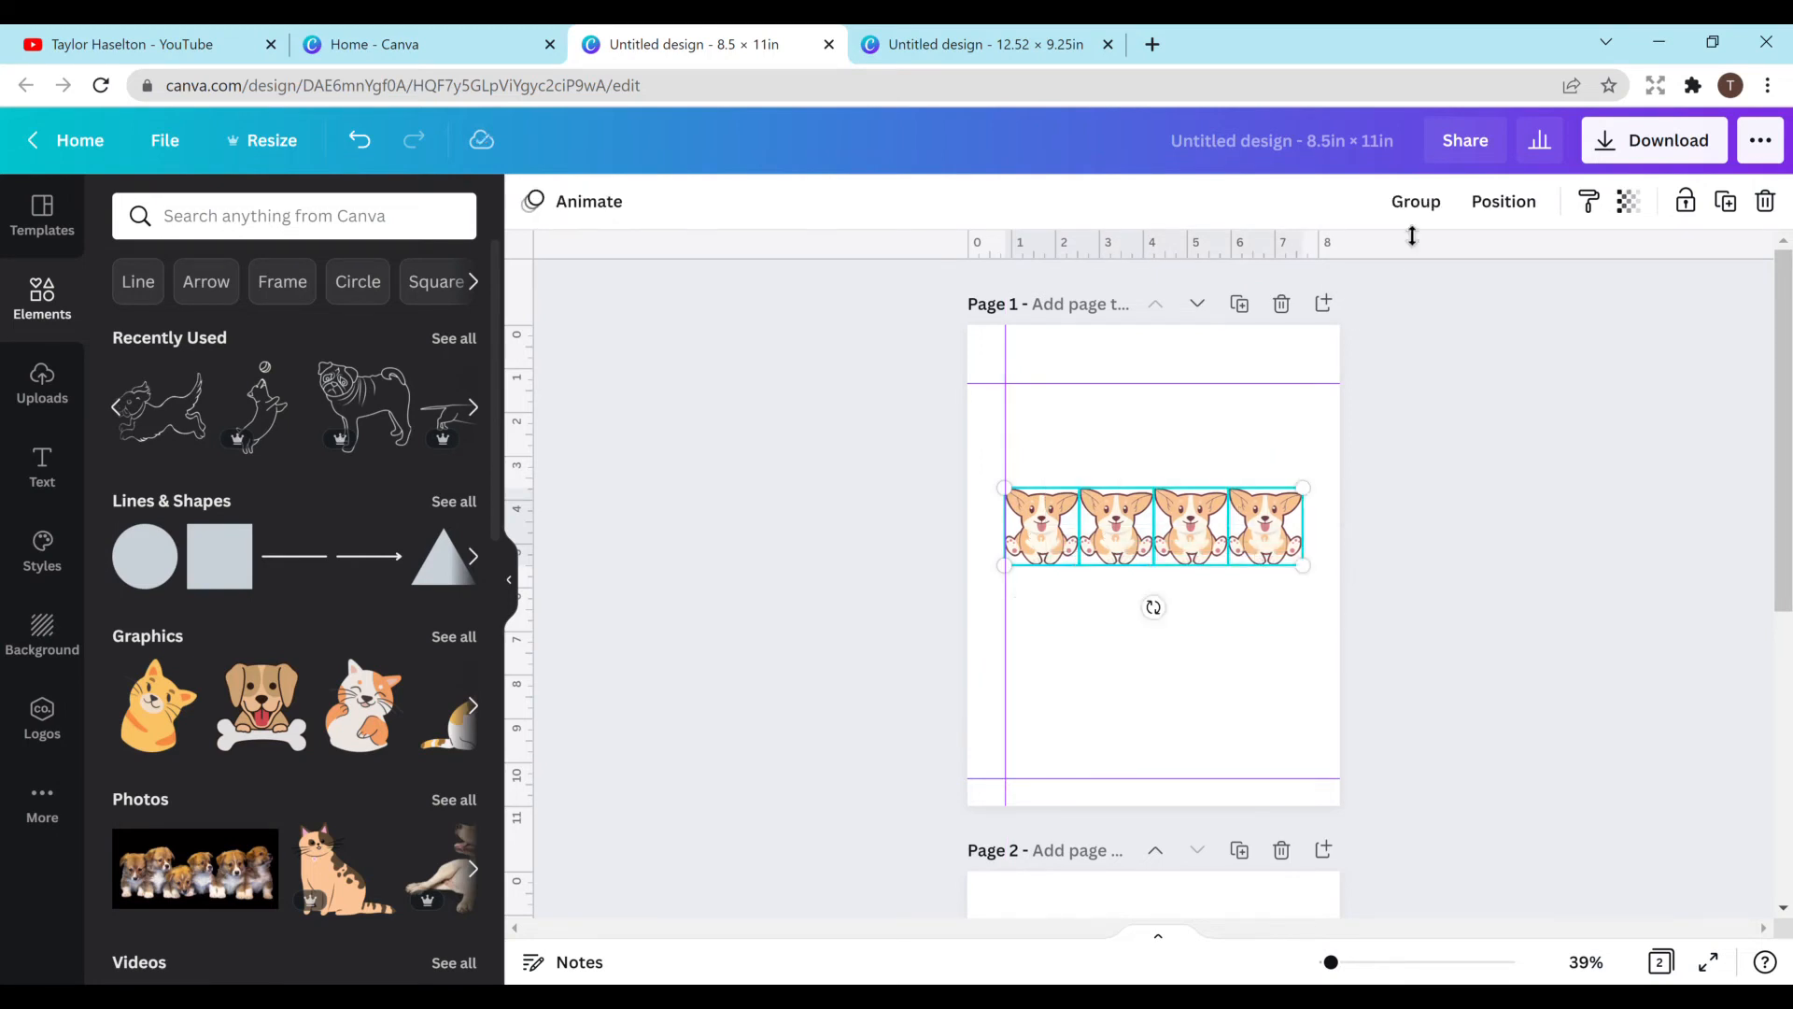
{"action": "left_click", "coordinate": [1416, 200]}
{"action": "left_click", "coordinate": [1172, 450]}
{"action": "left_click_drag", "start_coordinate": [1139, 528], "coordinate": [937, 555]}
{"action": "left_click_drag", "start_coordinate": [1095, 441], "coordinate": [1231, 531]}
{"action": "left_click", "coordinate": [1318, 203]}
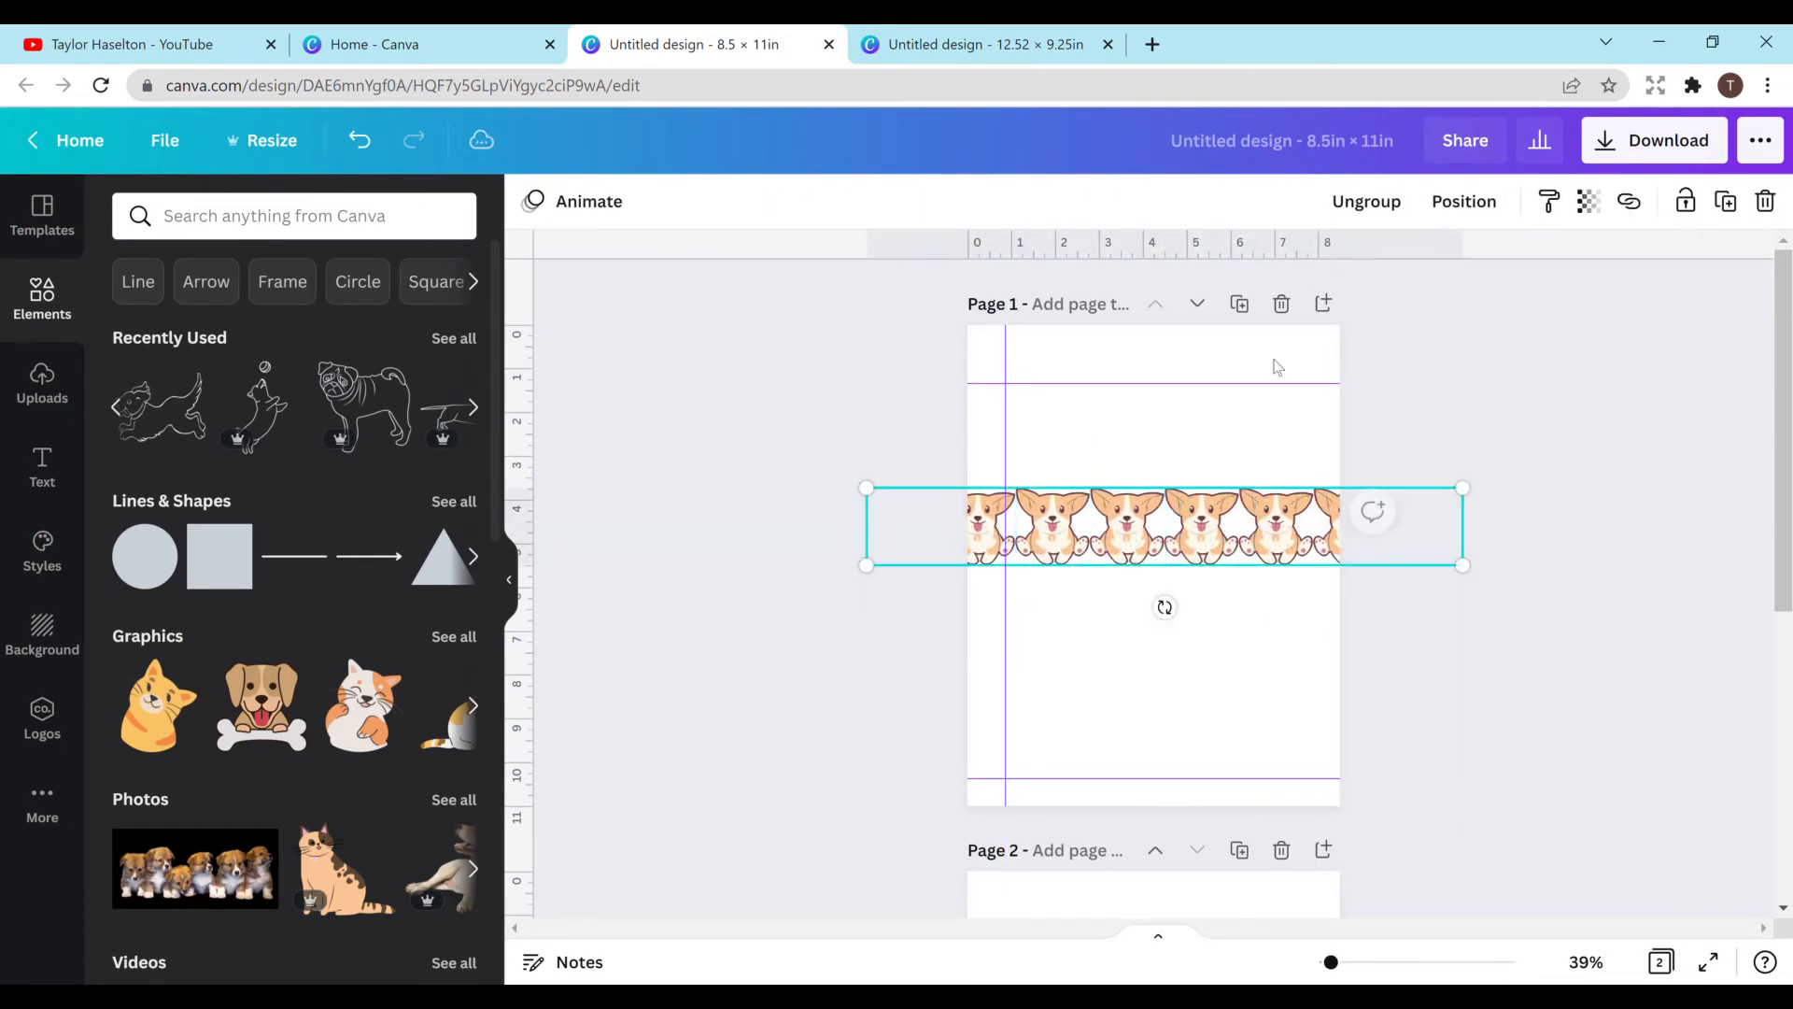
Step: Duplicate the corgi row twice and stack the copies directly beneath it, staggering alternate rows by half a corgi
{"action": "left_click", "coordinate": [1274, 359]}
{"action": "left_click", "coordinate": [1205, 537]}
{"action": "key", "text": "ctrl+d"}
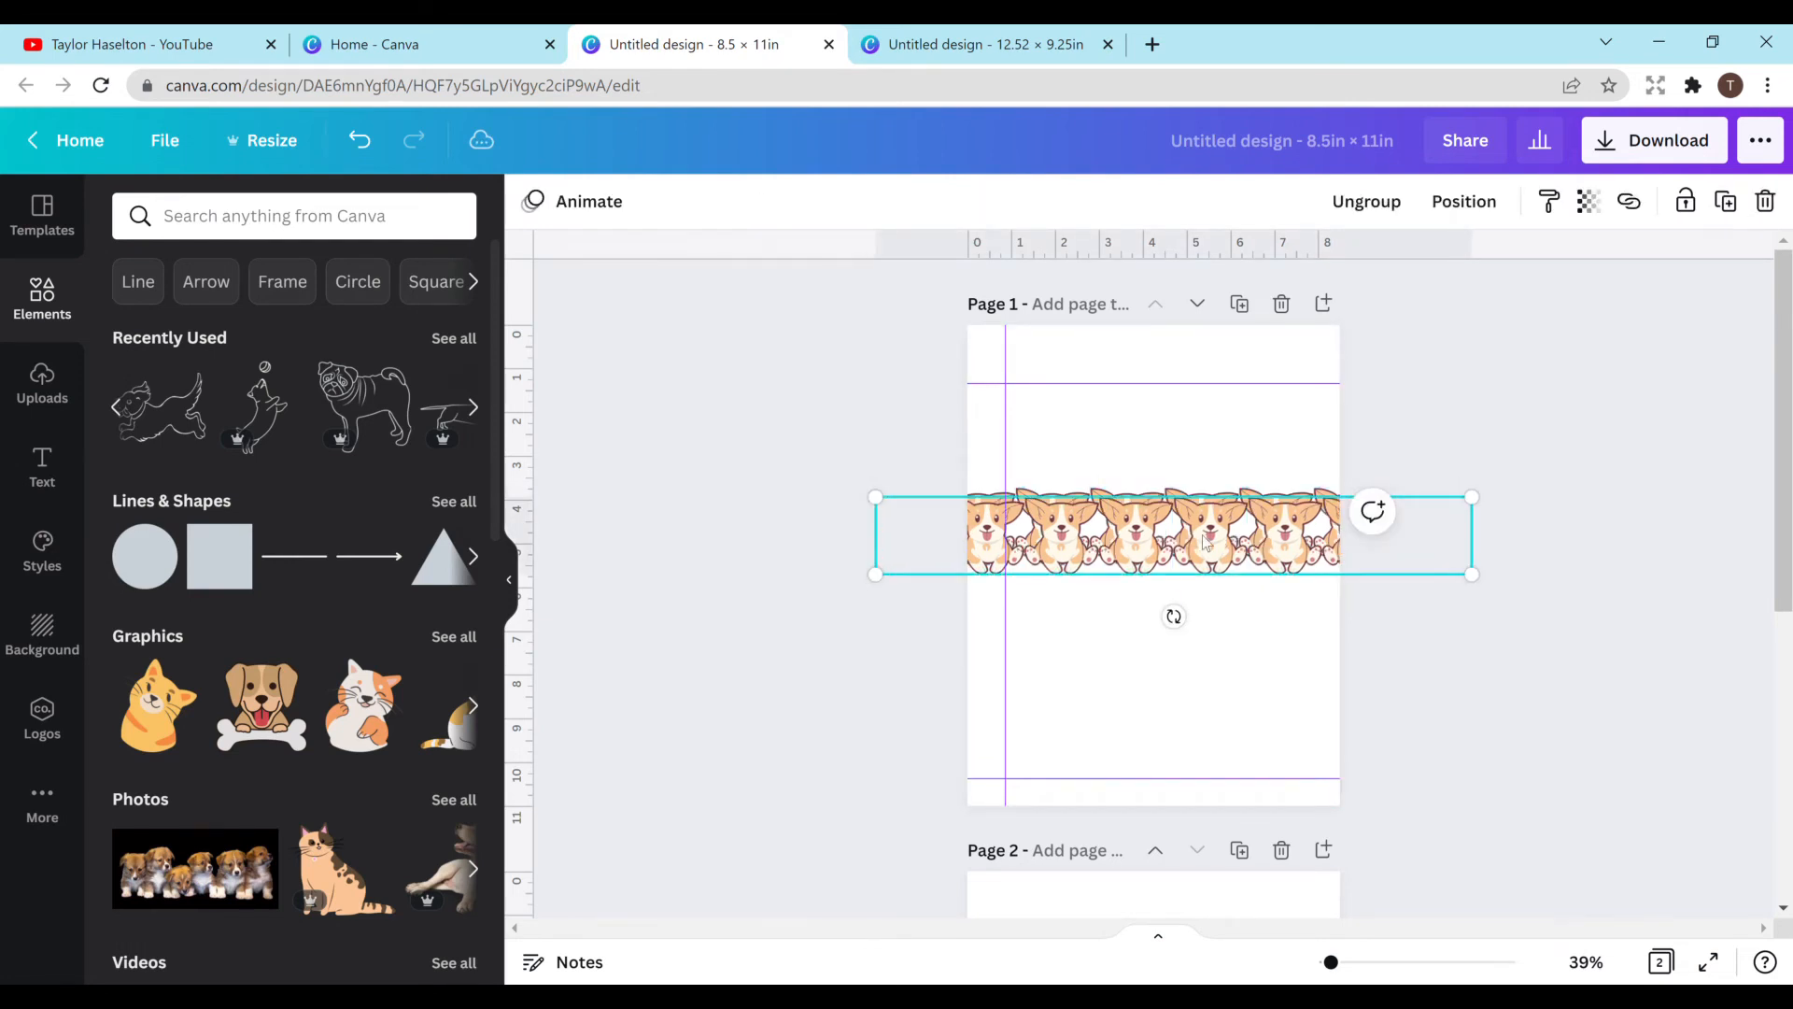
{"action": "left_click_drag", "start_coordinate": [1201, 547], "coordinate": [1148, 613]}
{"action": "left_click", "coordinate": [1147, 535]}
{"action": "key", "text": "ctrl+d"}
{"action": "left_click_drag", "start_coordinate": [1147, 534], "coordinate": [1209, 675]}
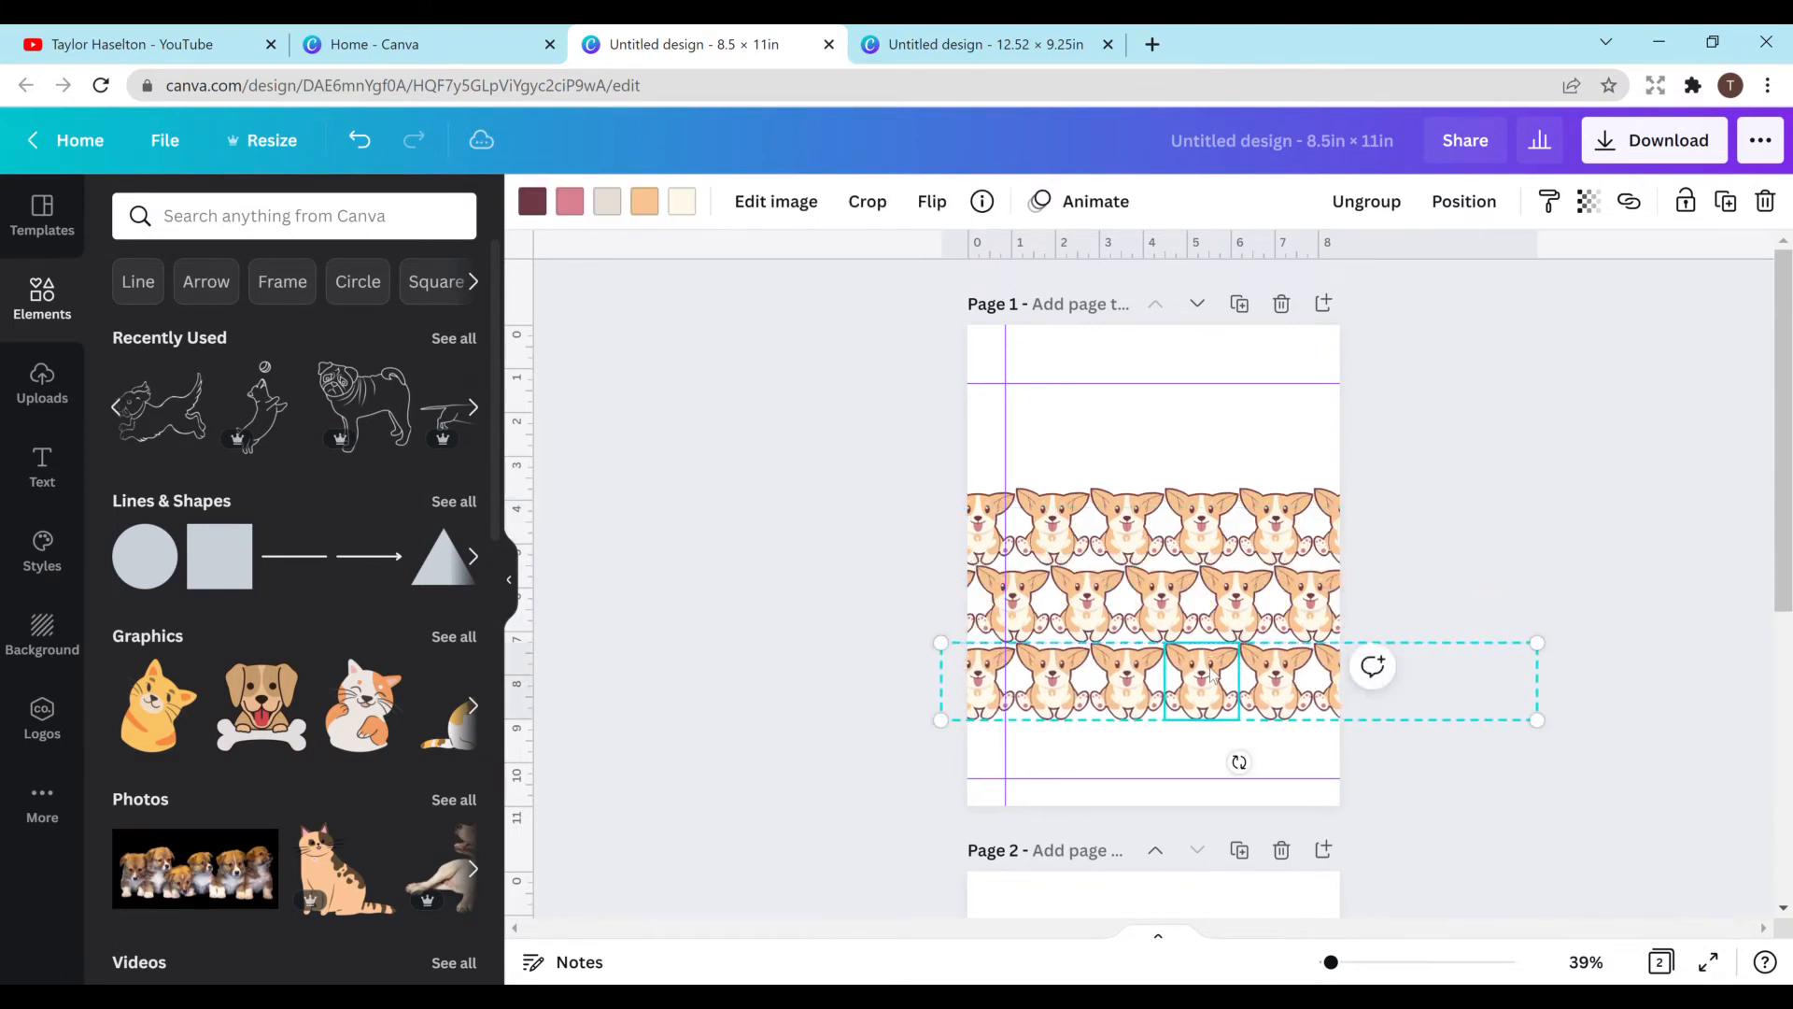
Step: Paste another corgi row and place it directly above the others, offset by half a corgi
{"action": "key", "text": "ctrl+v"}
{"action": "left_click_drag", "start_coordinate": [1196, 507], "coordinate": [1156, 420]}
{"action": "left_click", "coordinate": [1175, 376]}
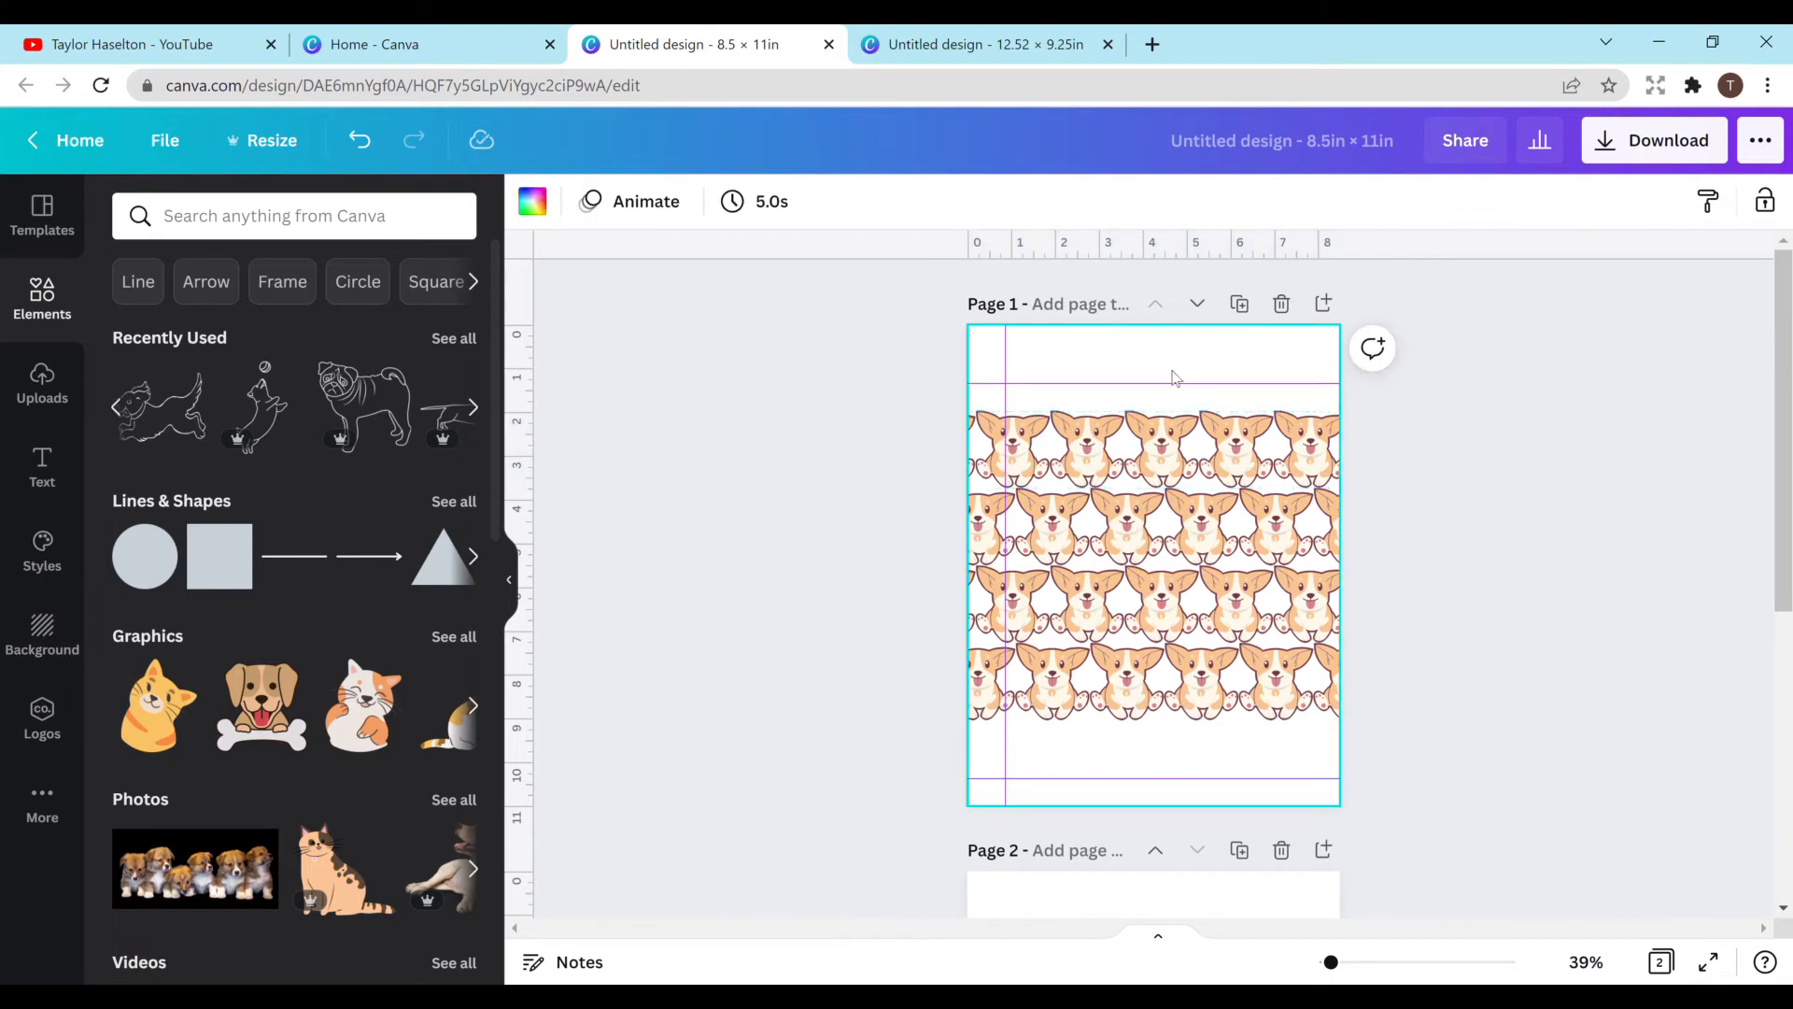
Step: Ungroup the top row of corgis
{"action": "left_click", "coordinate": [1205, 435]}
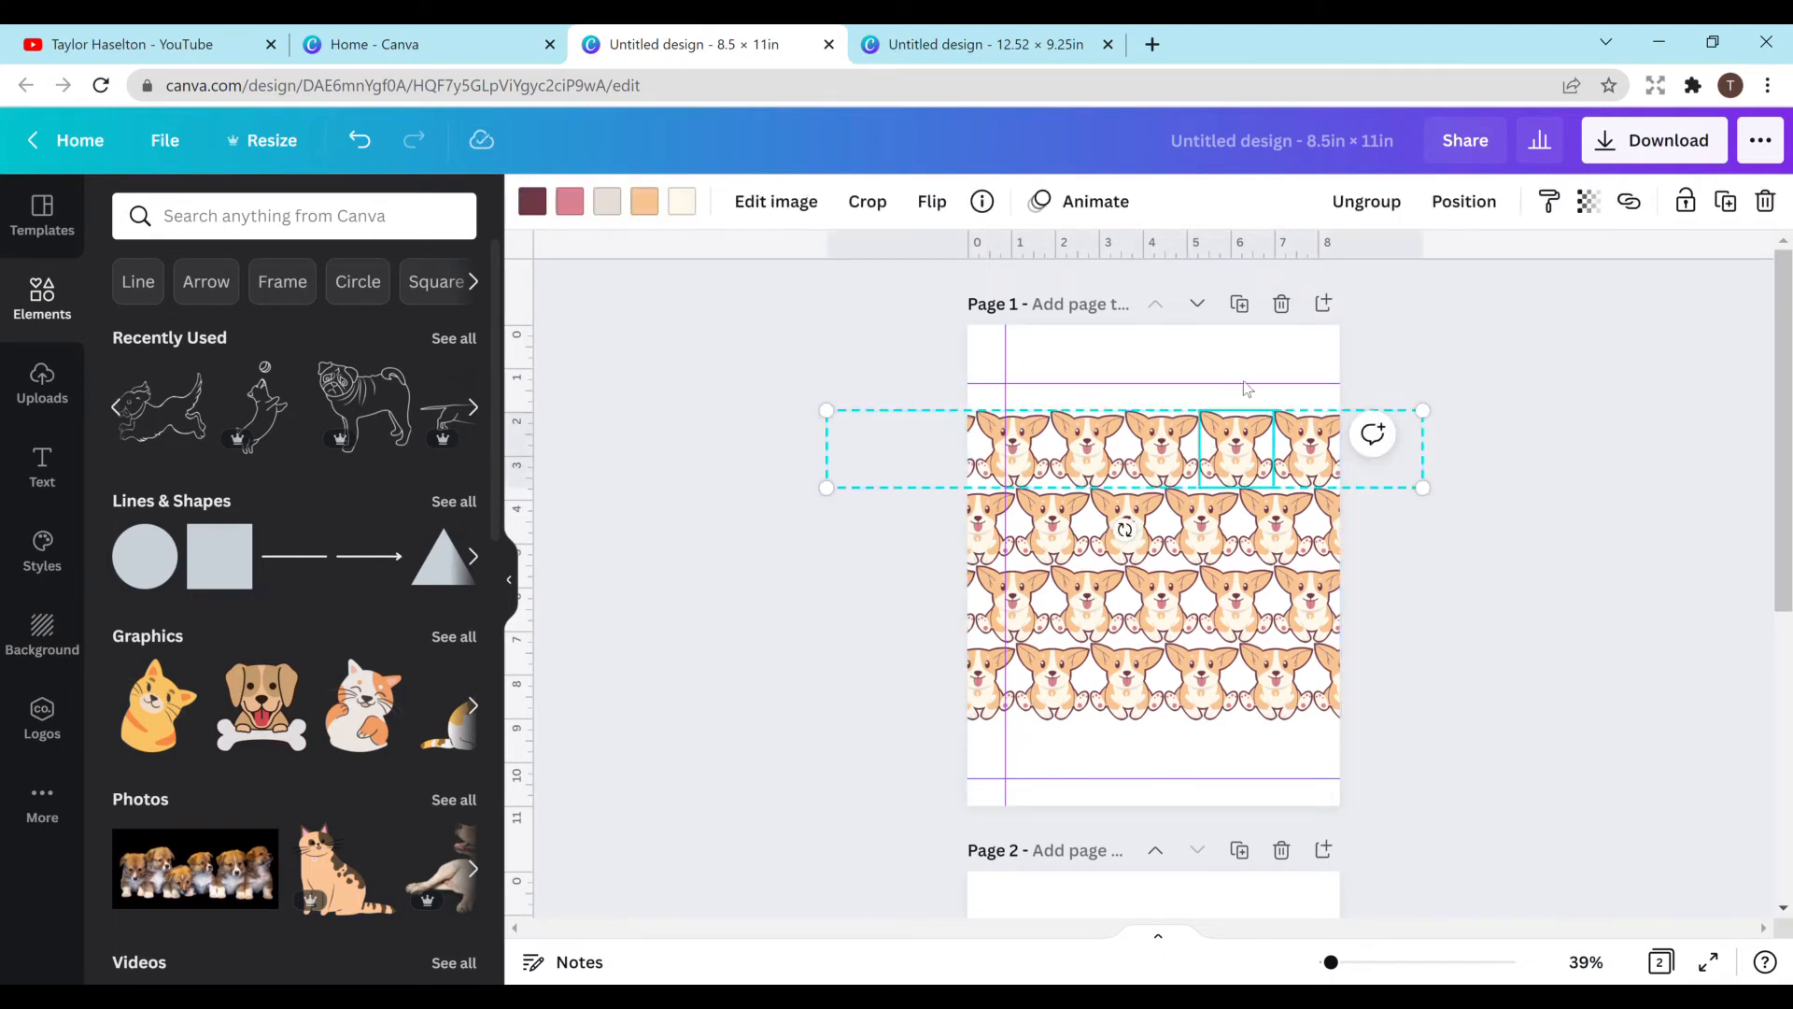
{"action": "left_click", "coordinate": [1356, 207]}
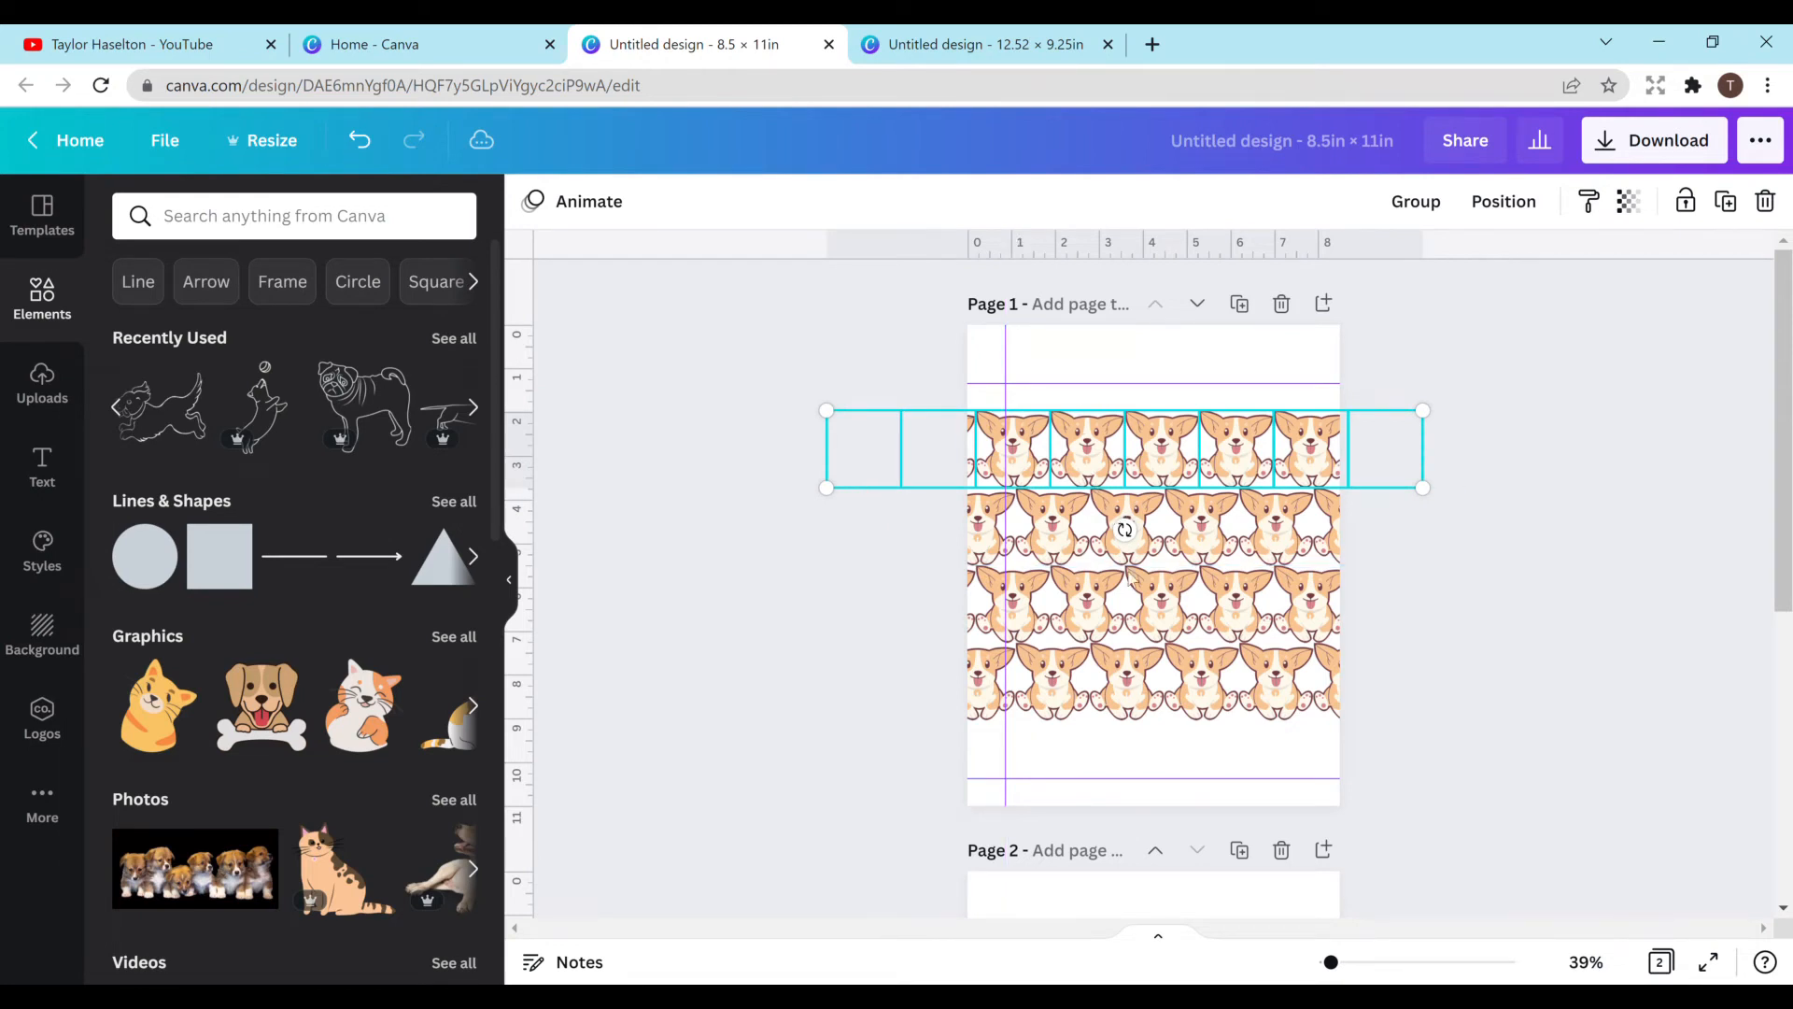
Step: Try recoloring the middle corgi's orange fur in the top row to dark maroon, and restore the orange
{"action": "left_click", "coordinate": [1215, 691]}
{"action": "left_click", "coordinate": [1167, 446]}
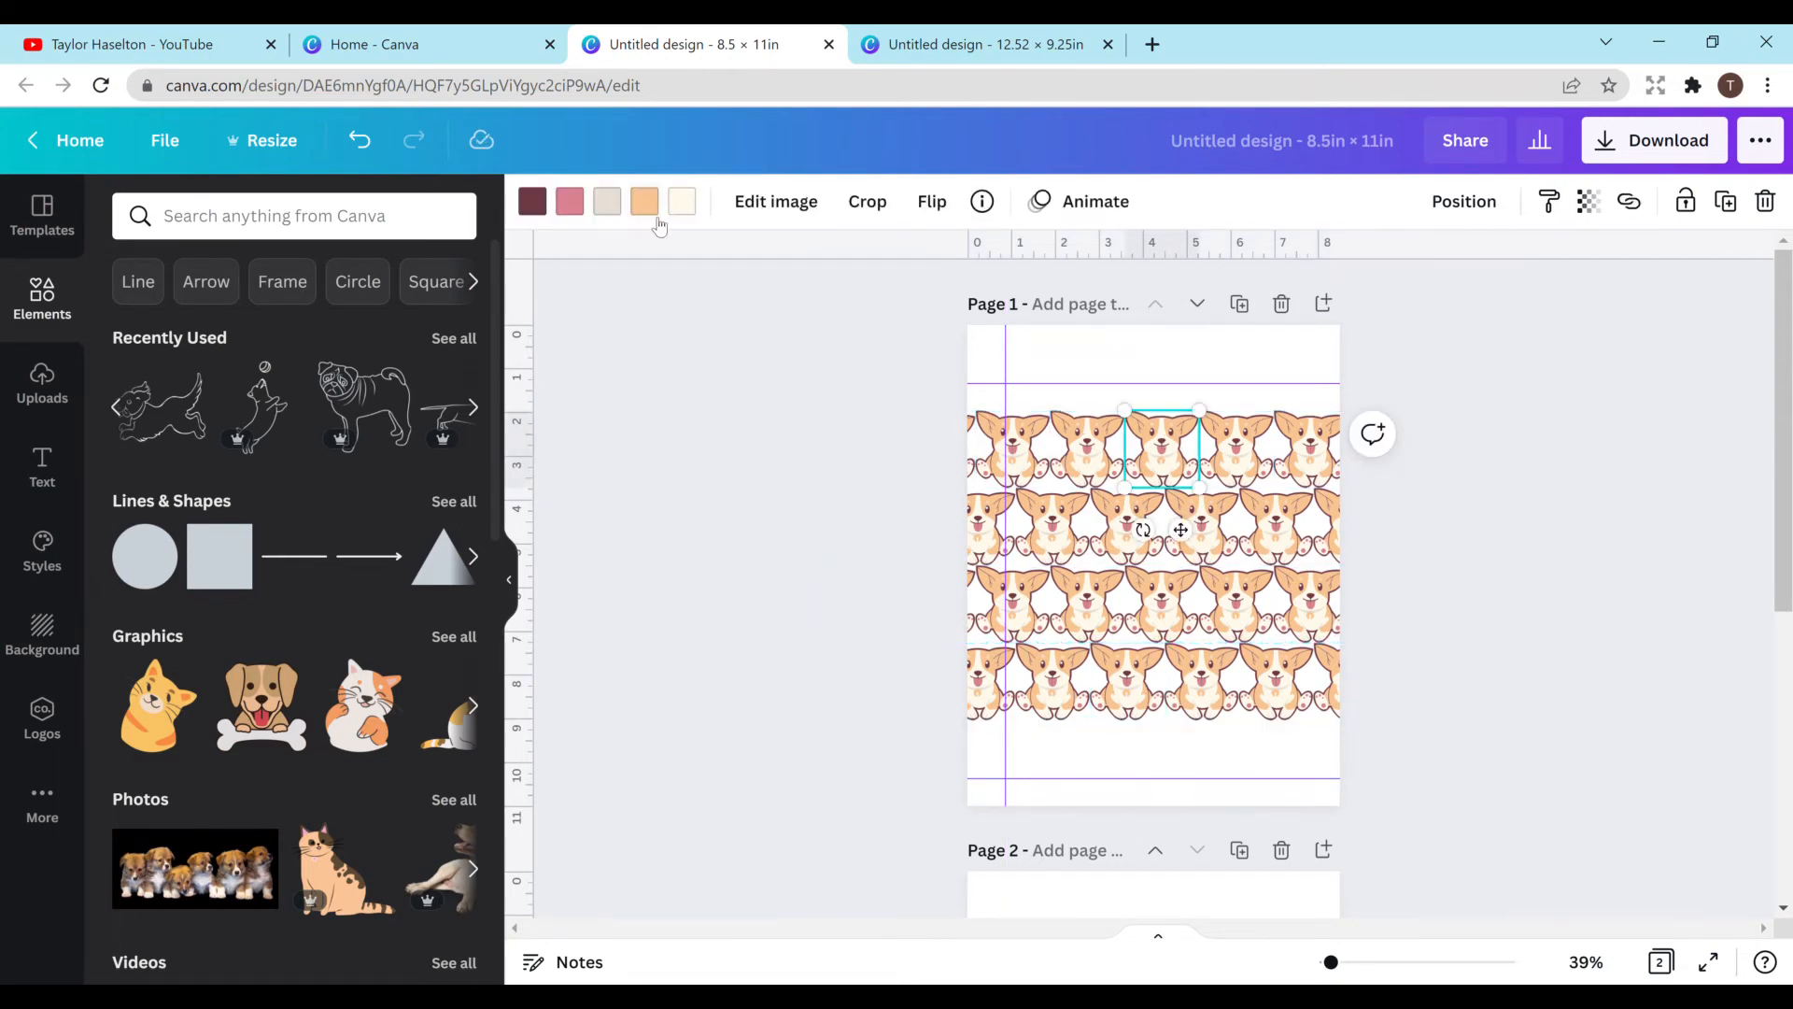
{"action": "left_click", "coordinate": [645, 201]}
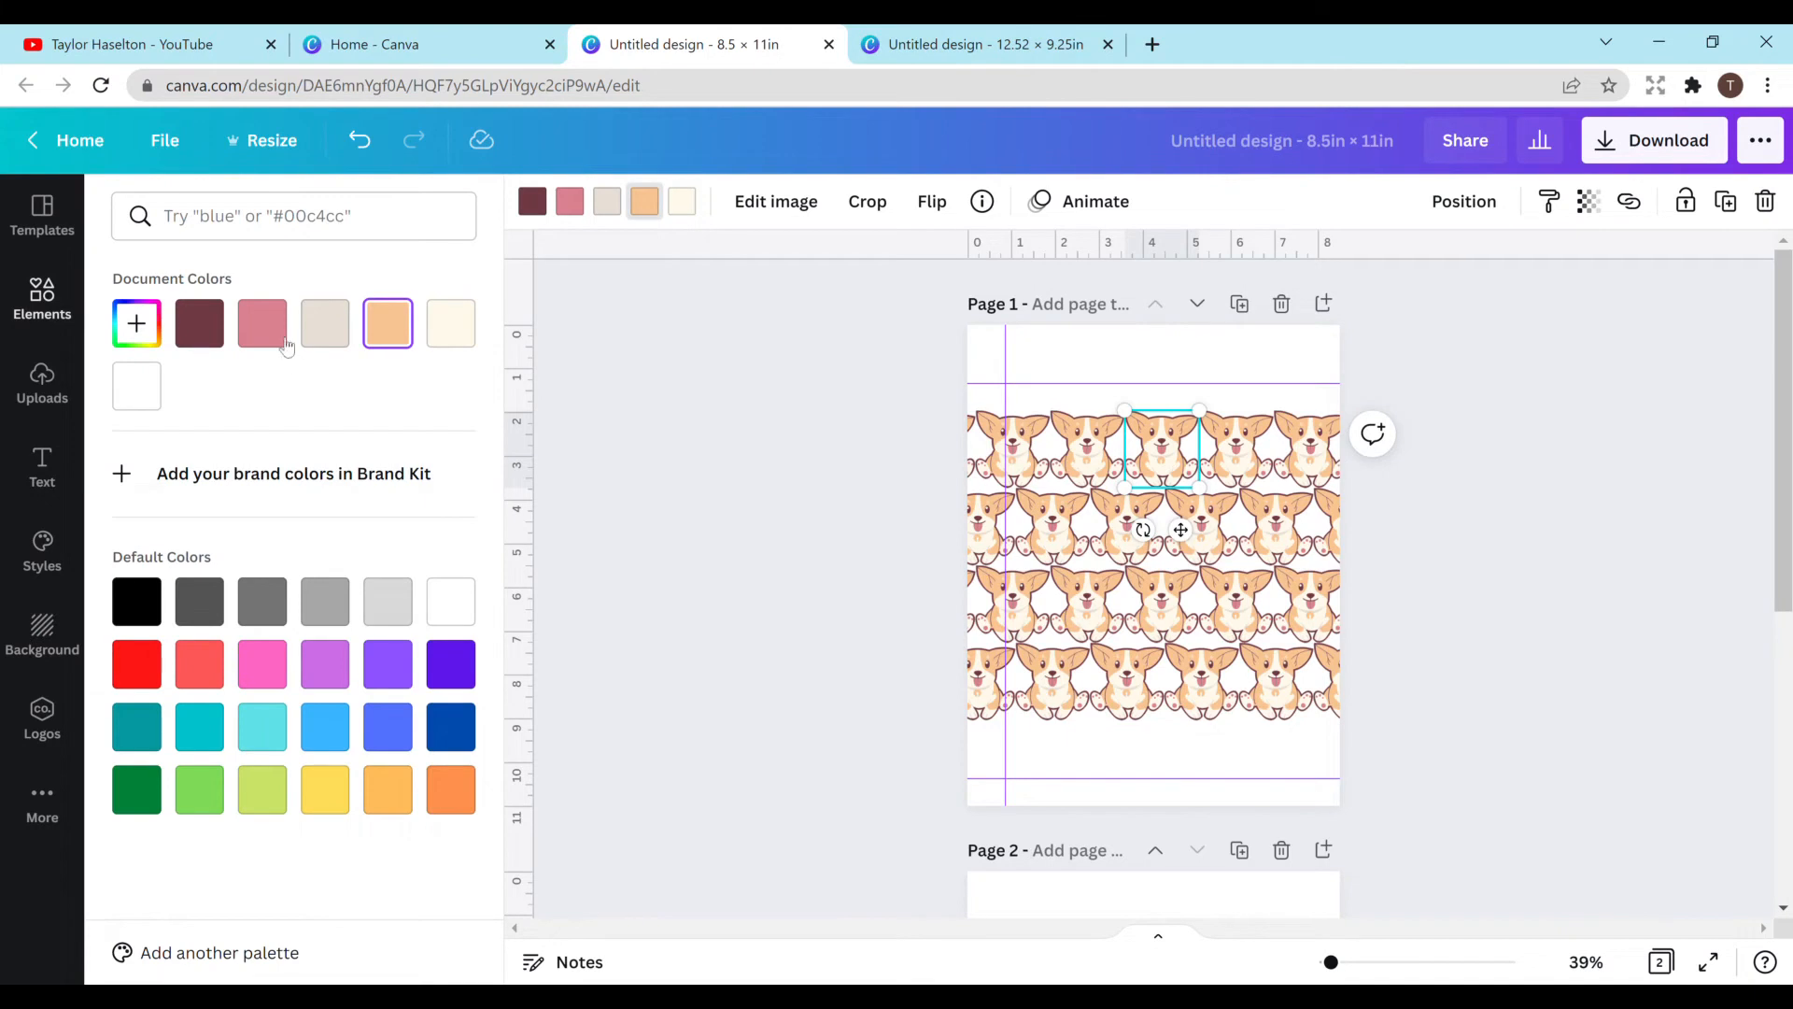
{"action": "left_click", "coordinate": [198, 322]}
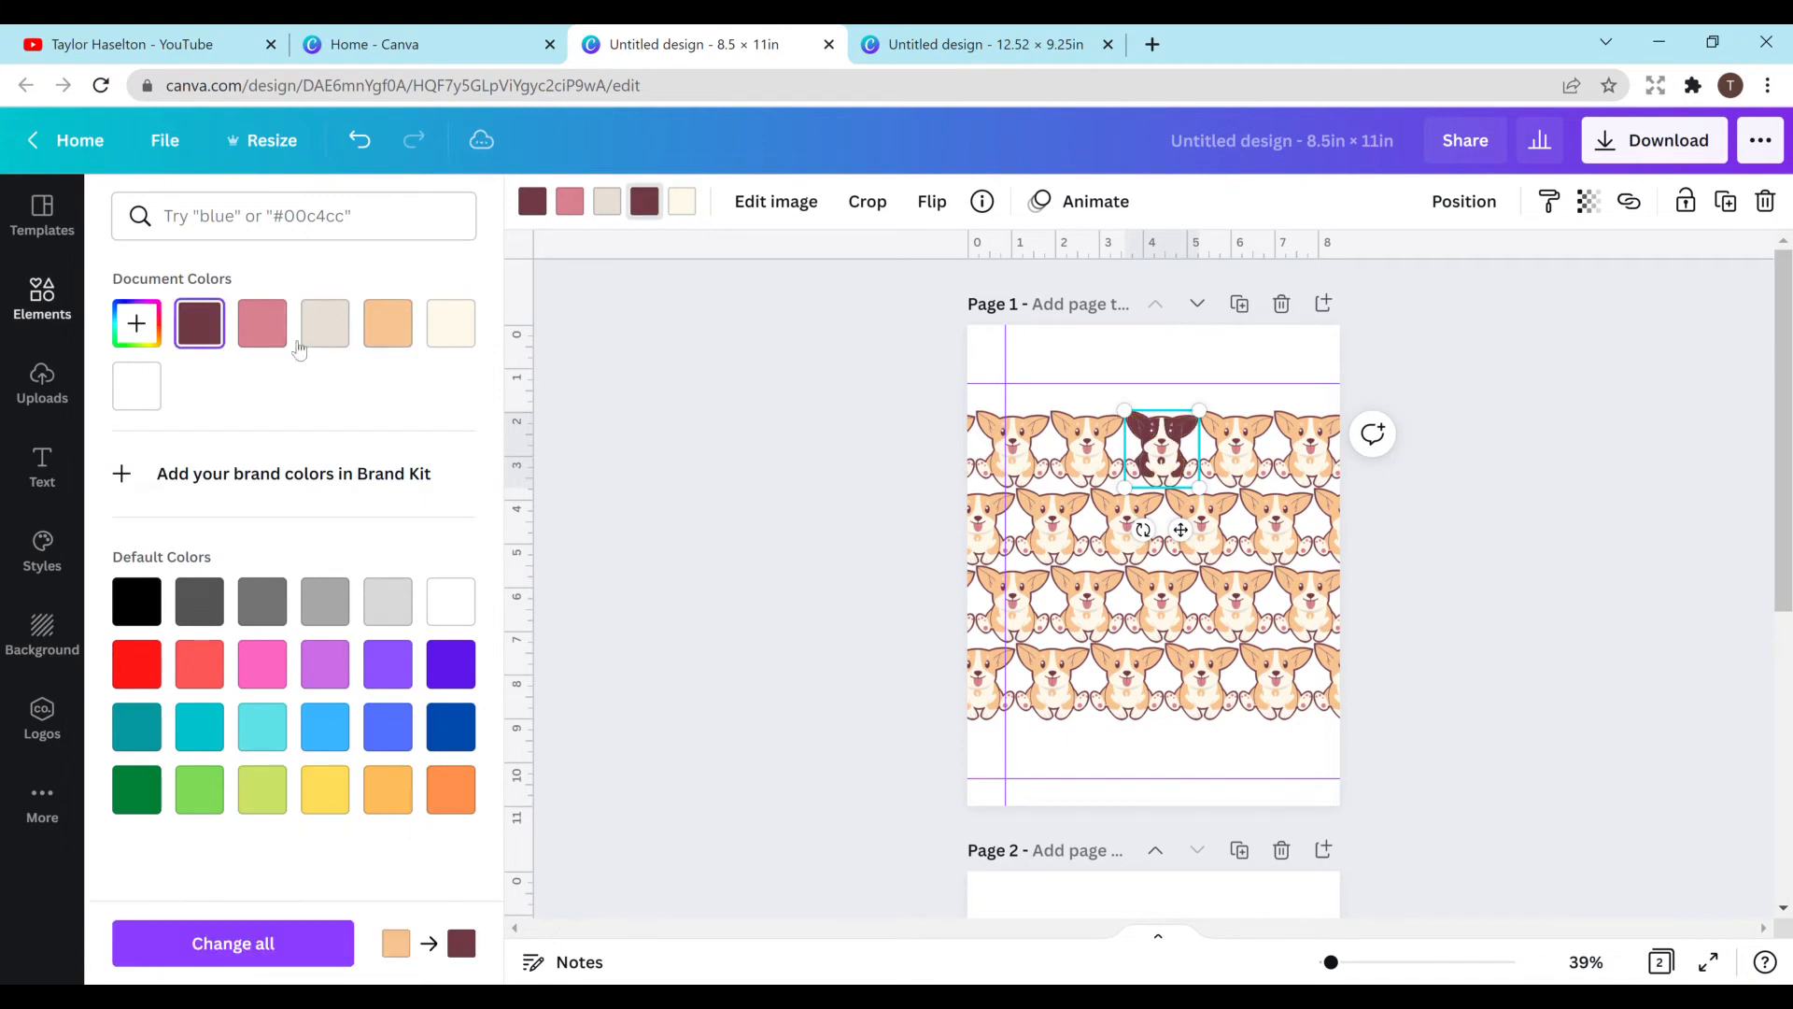
{"action": "left_click", "coordinate": [386, 327]}
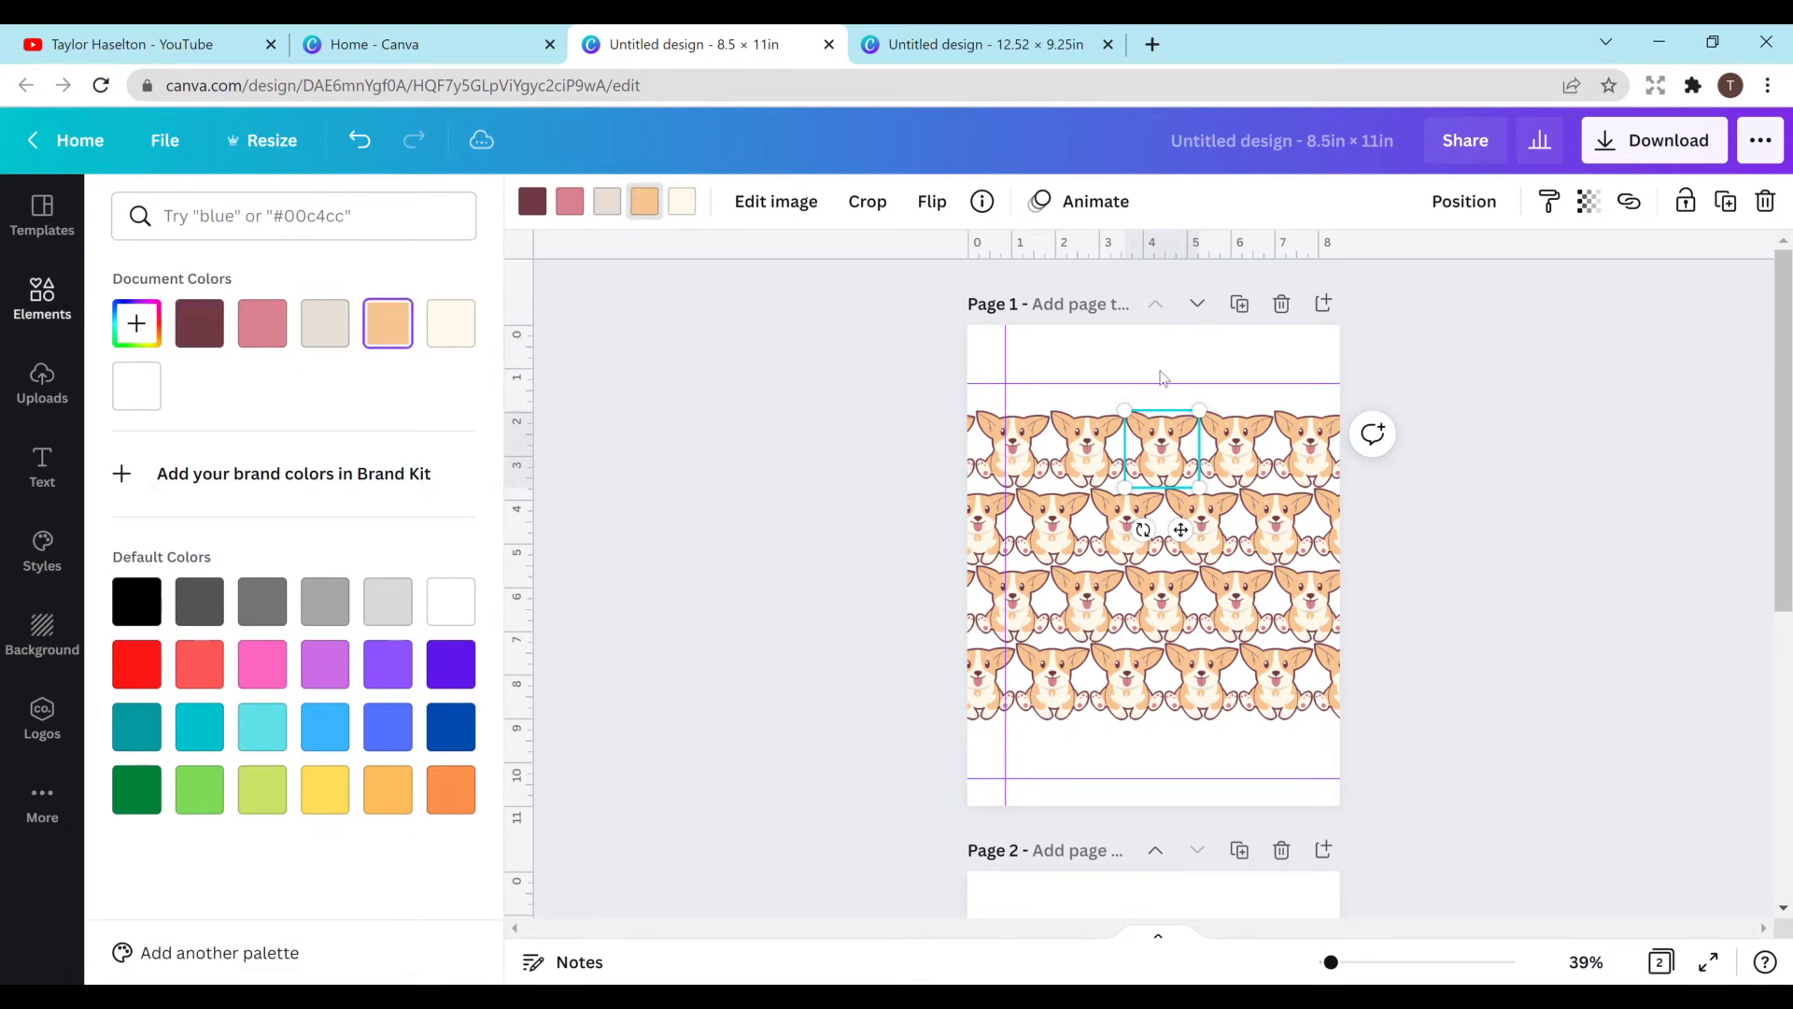
{"action": "key", "text": "Escape"}
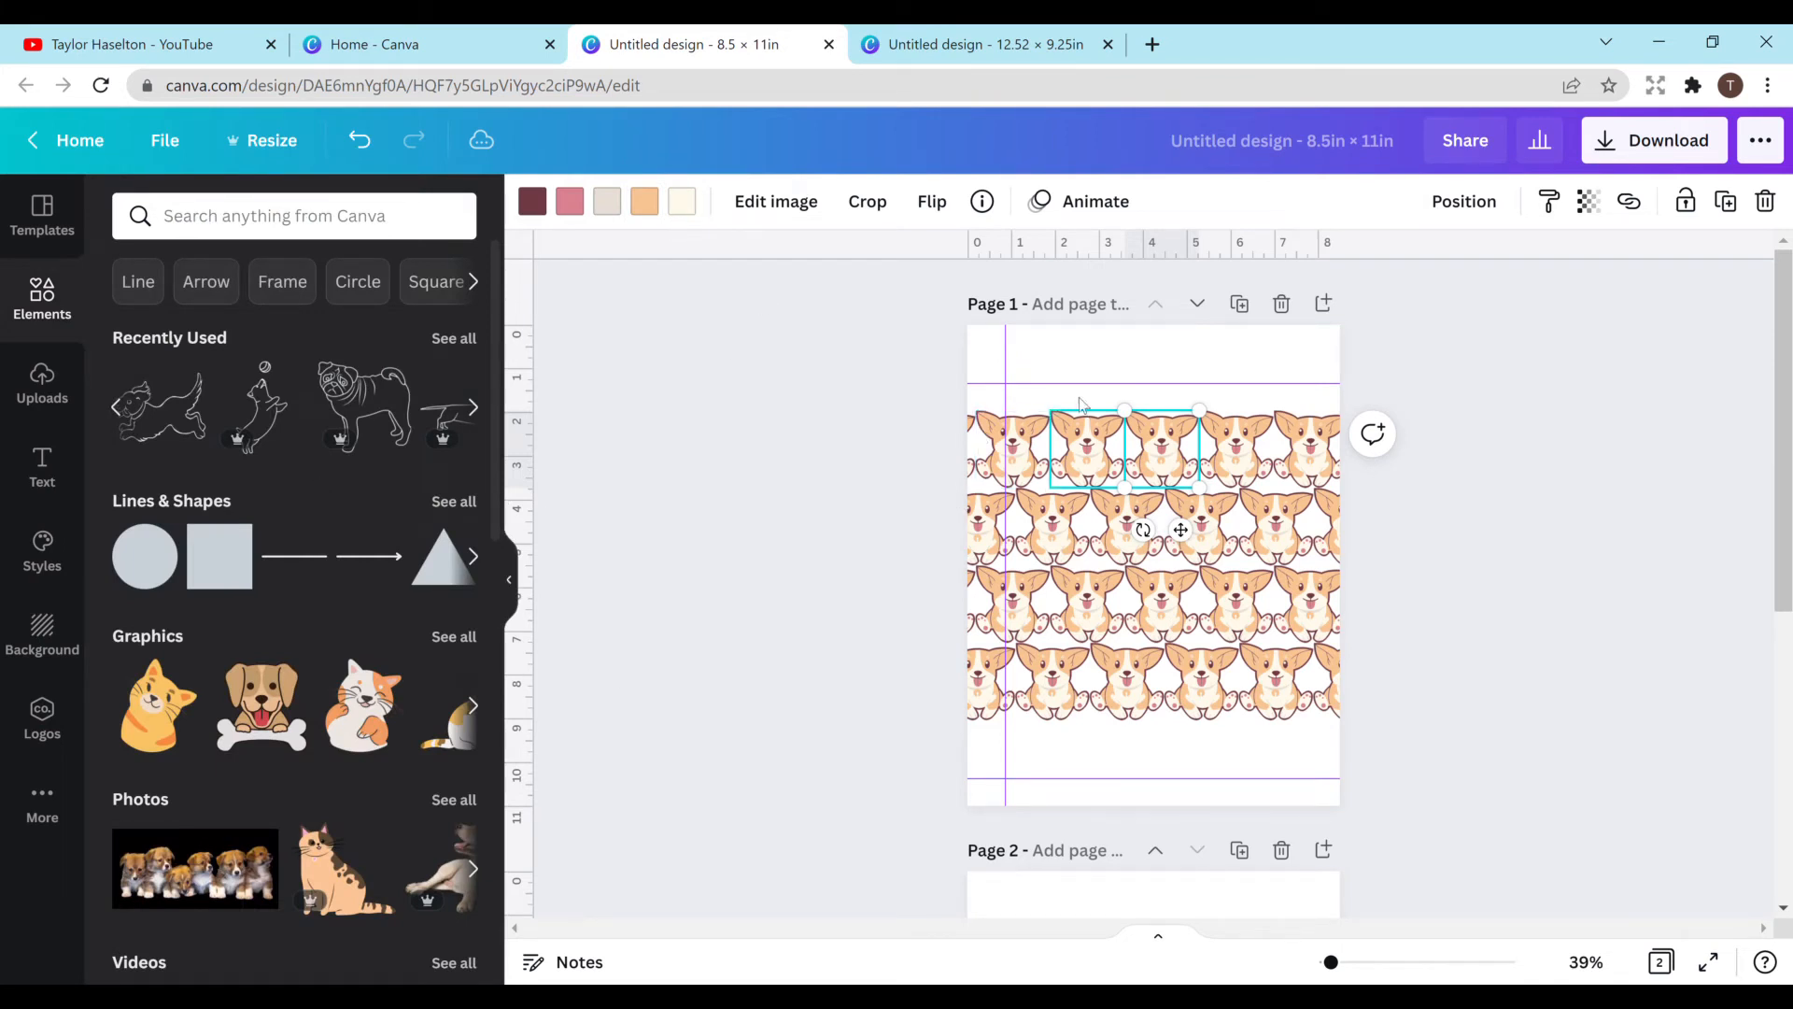
Step: Delete all four corgi rows and the leftover drawing at the page edge, and remove page 1
{"action": "left_click_drag", "start_coordinate": [1025, 353], "coordinate": [1326, 801]}
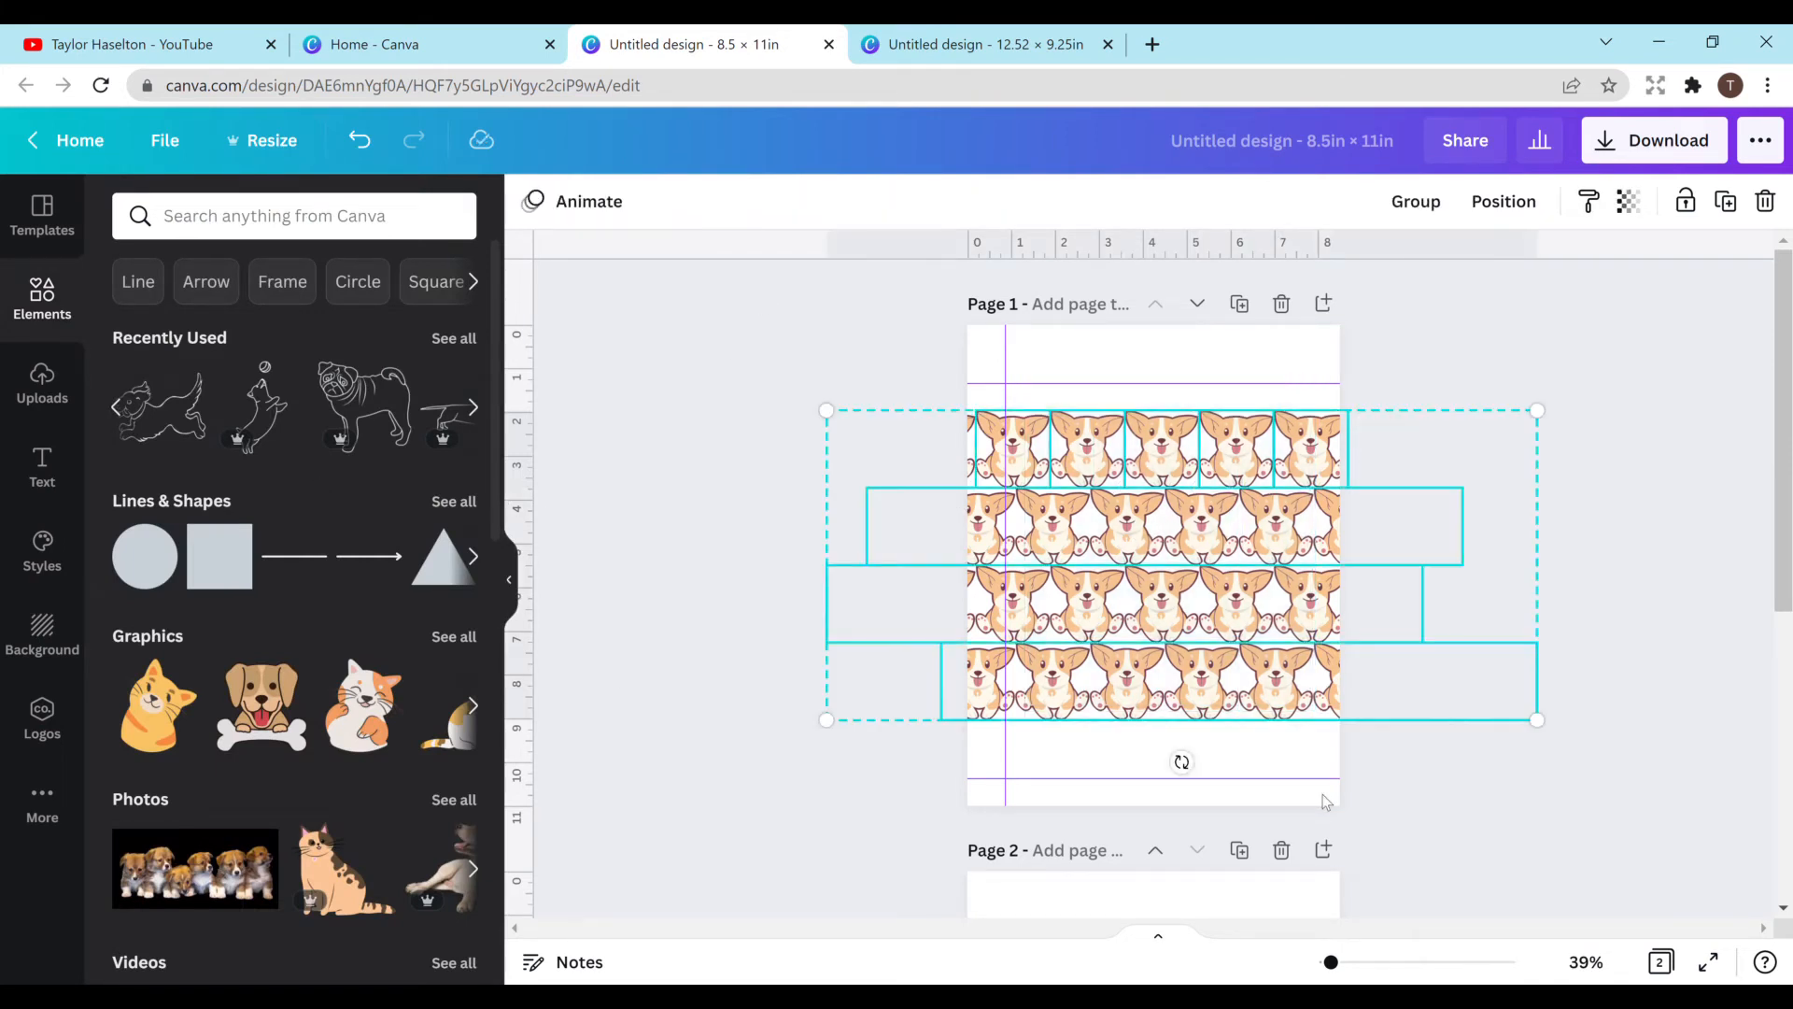
{"action": "key", "text": "Delete"}
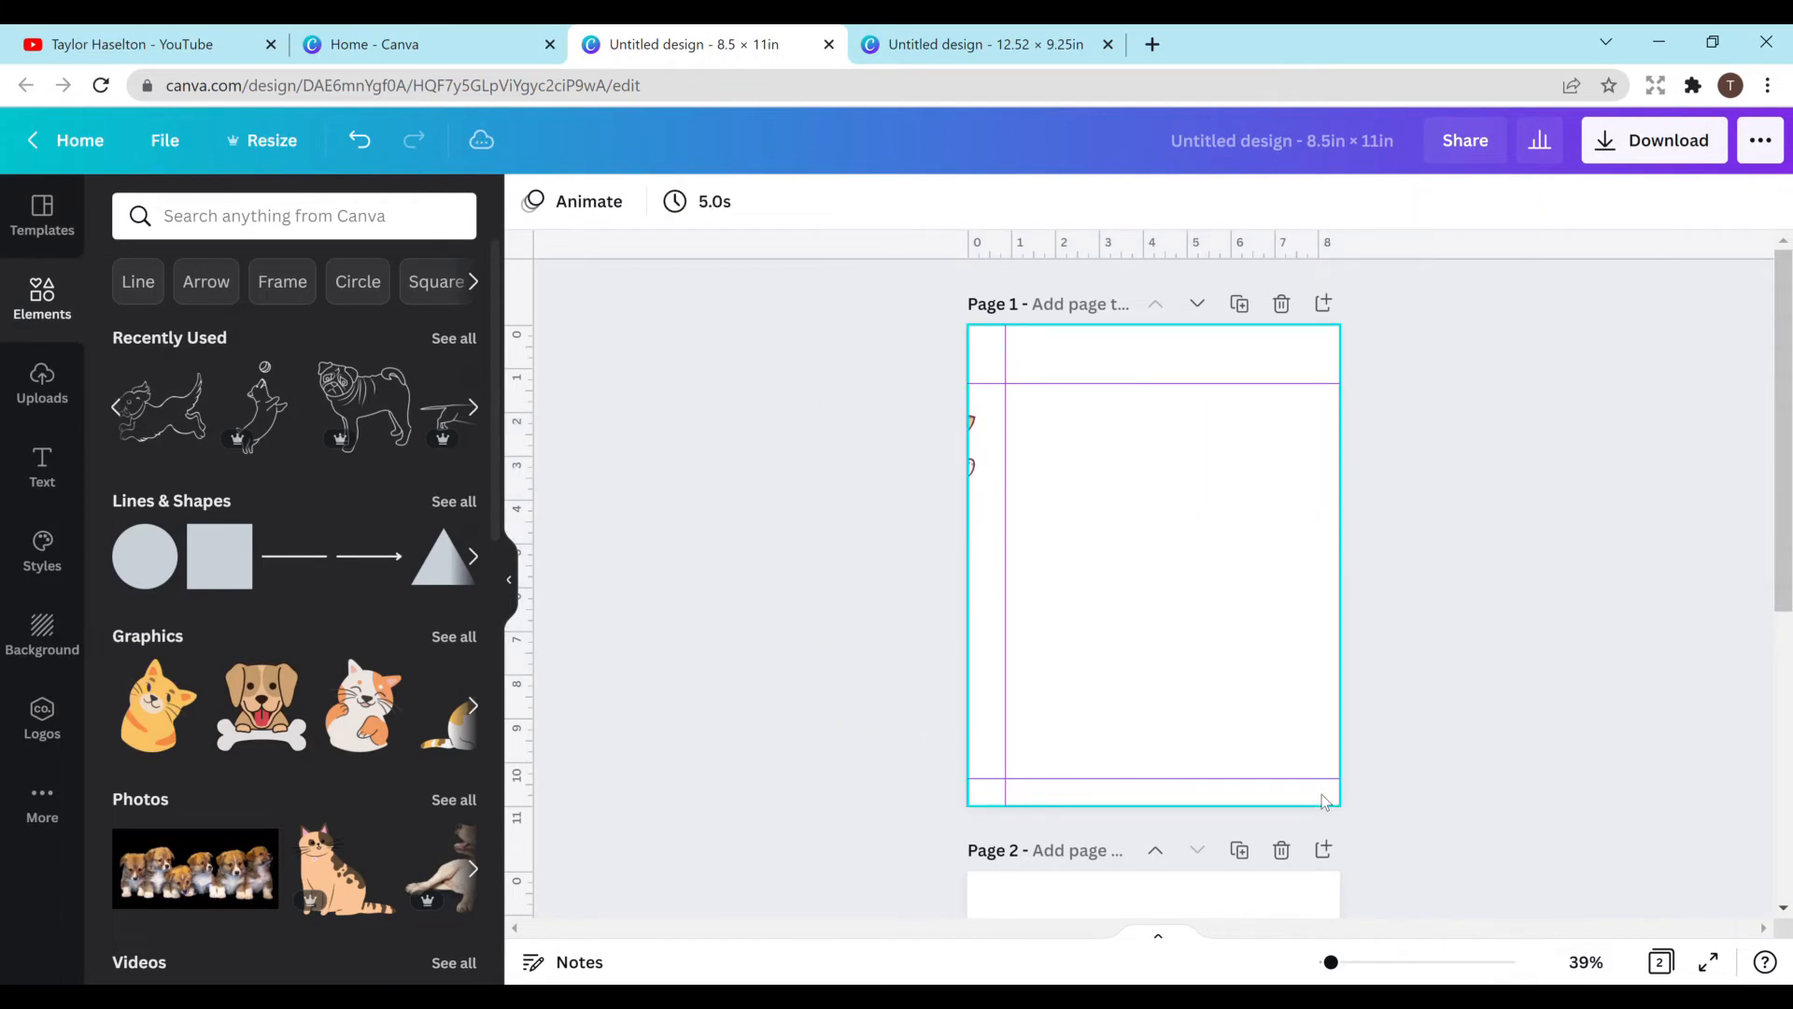
{"action": "left_click", "coordinate": [962, 447]}
{"action": "key", "text": "Delete"}
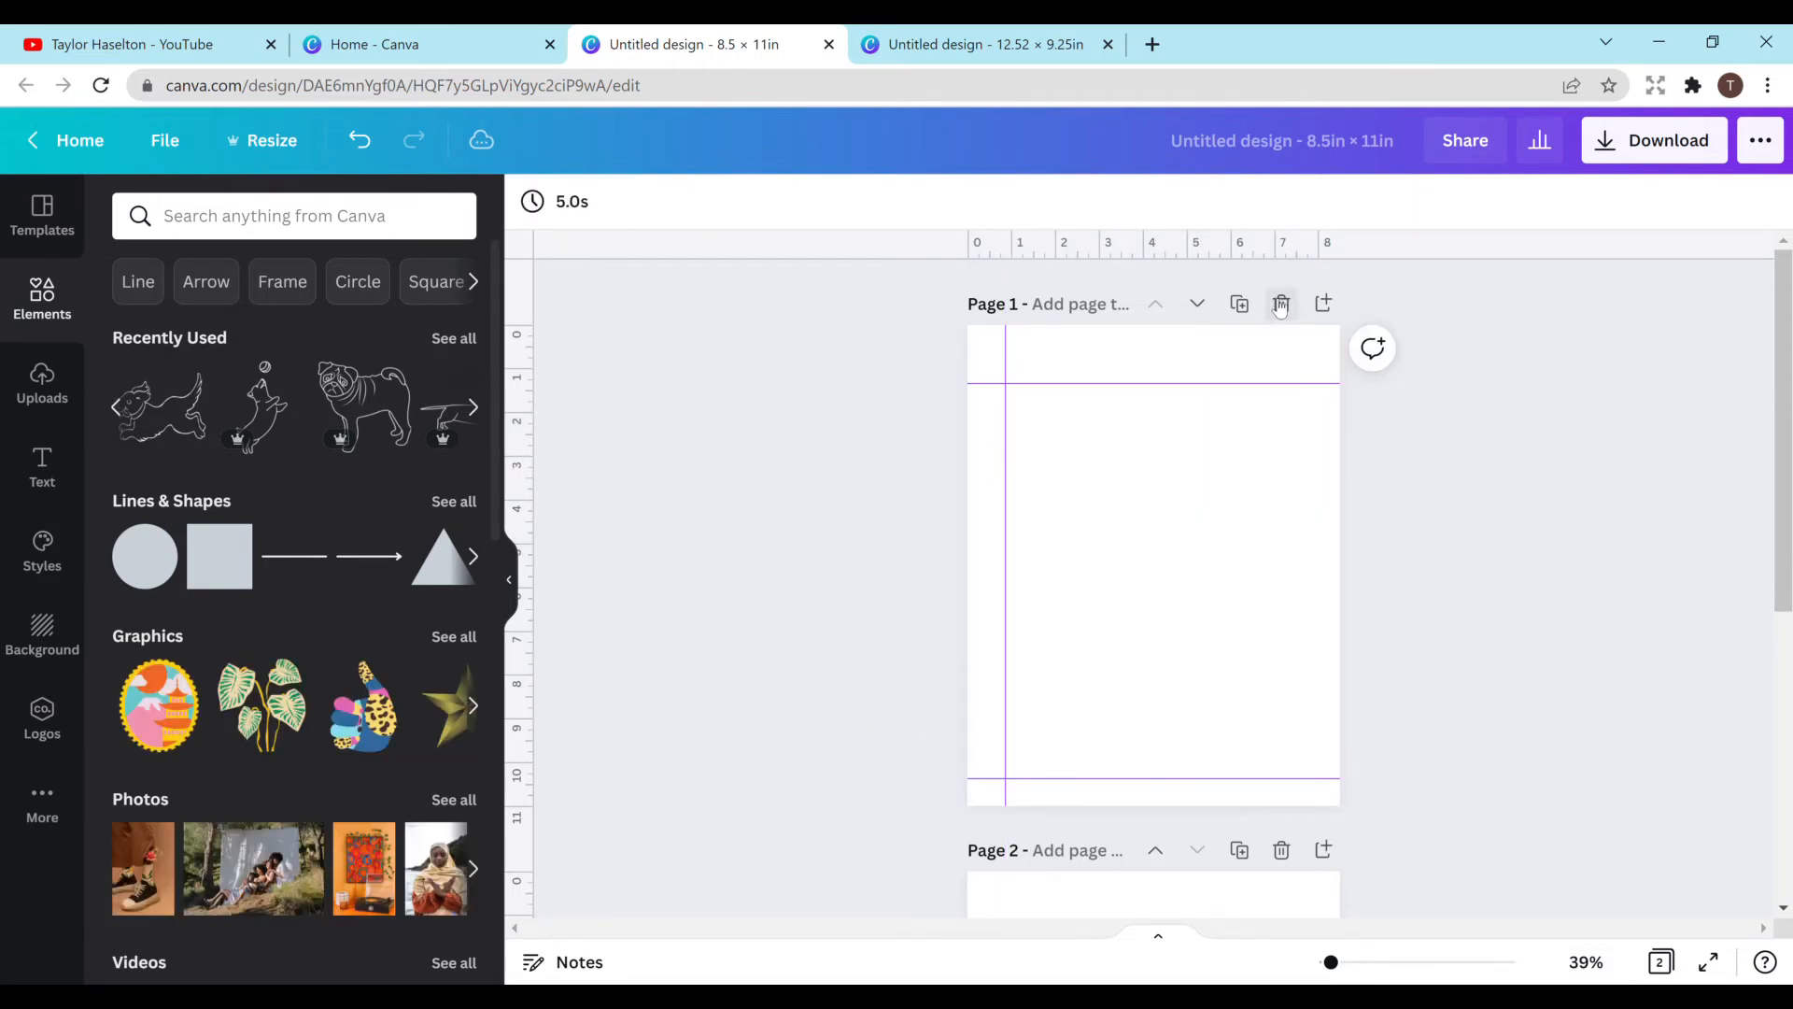
{"action": "left_click", "coordinate": [1282, 304]}
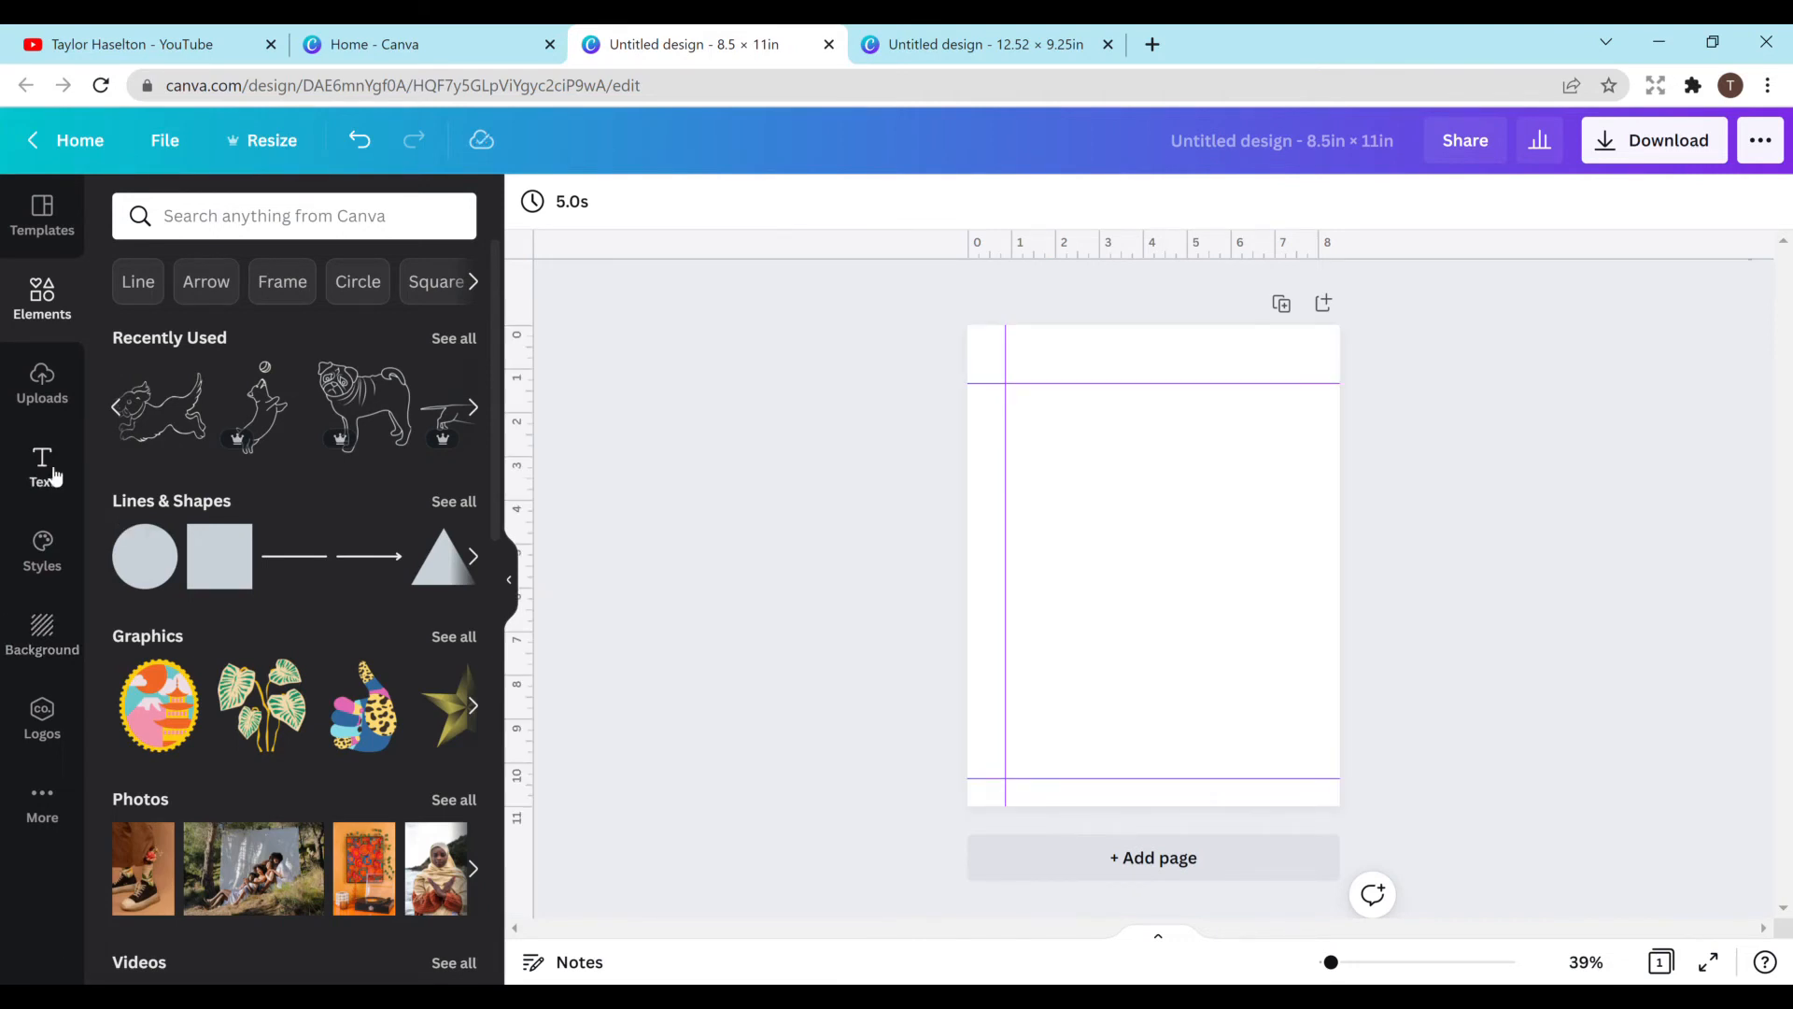
Step: Add a heading to the blank page and make it read TEXT
{"action": "left_click", "coordinate": [24, 478]}
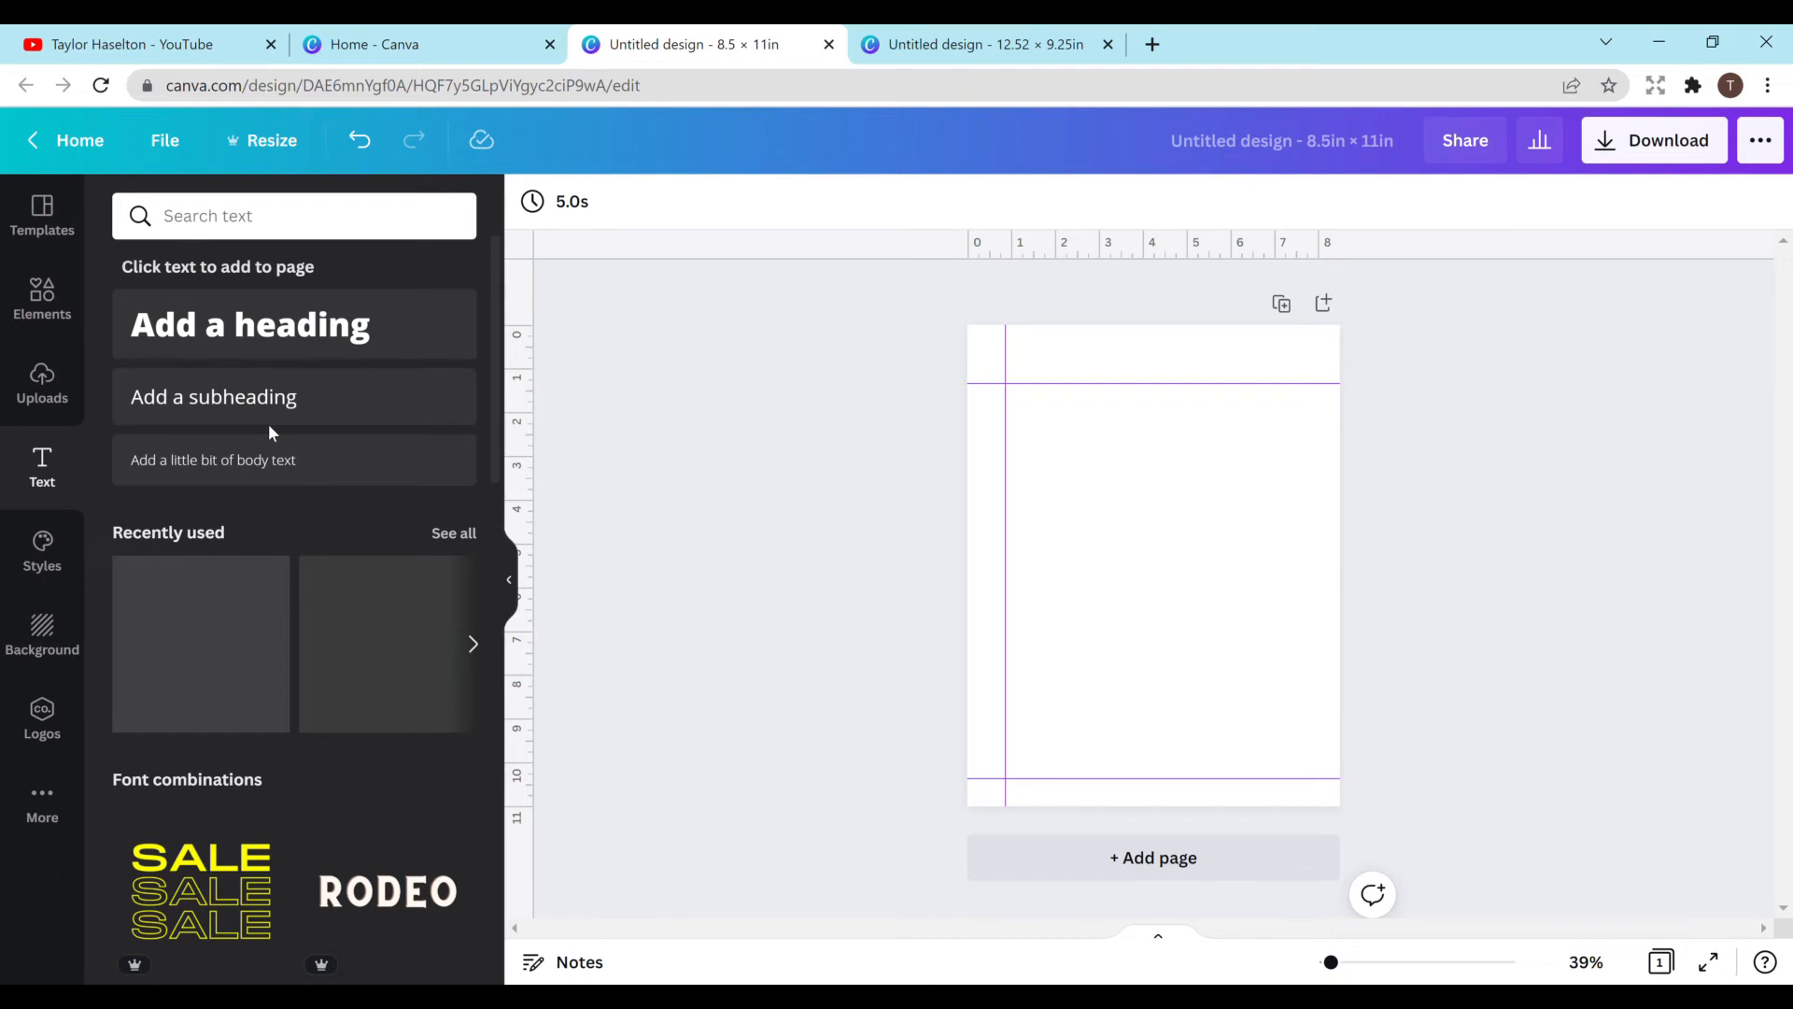
{"action": "scroll", "coordinate": [269, 432], "scroll_direction": "down", "scroll_amount": 1}
{"action": "scroll", "coordinate": [269, 432], "scroll_direction": "down", "scroll_amount": 3}
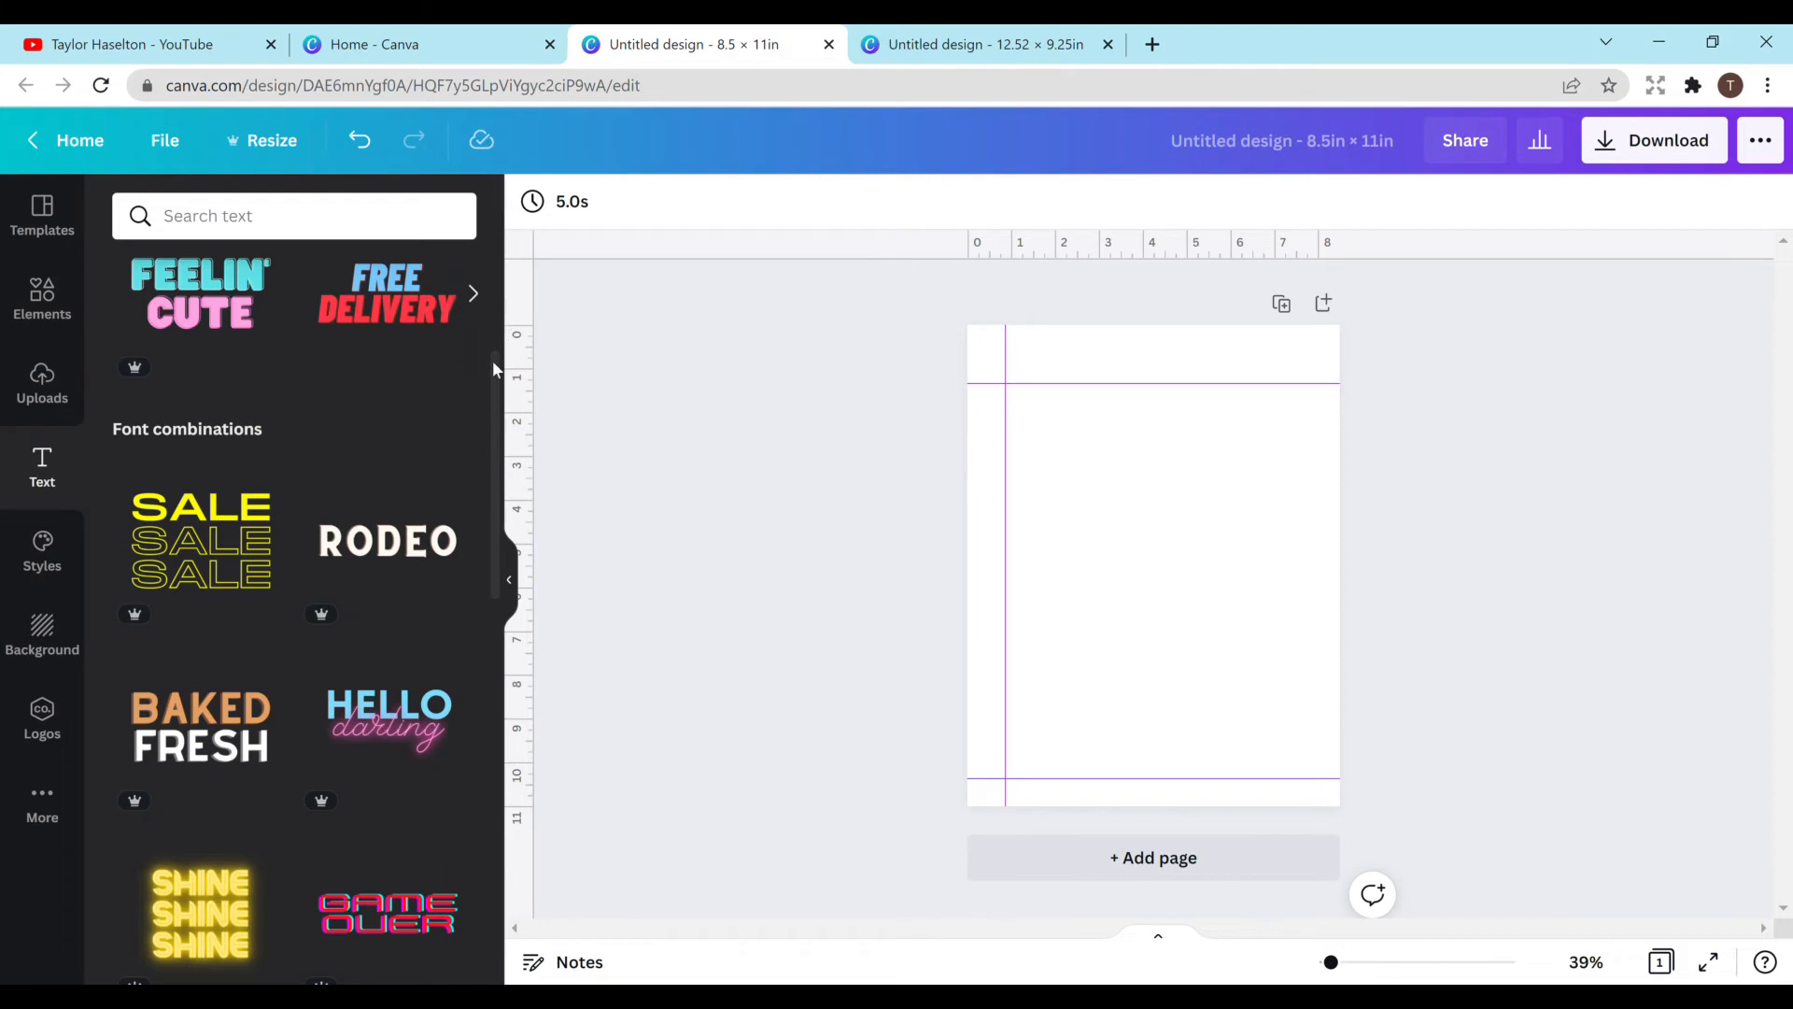
{"action": "scroll", "coordinate": [495, 369], "scroll_direction": "up", "scroll_amount": 3}
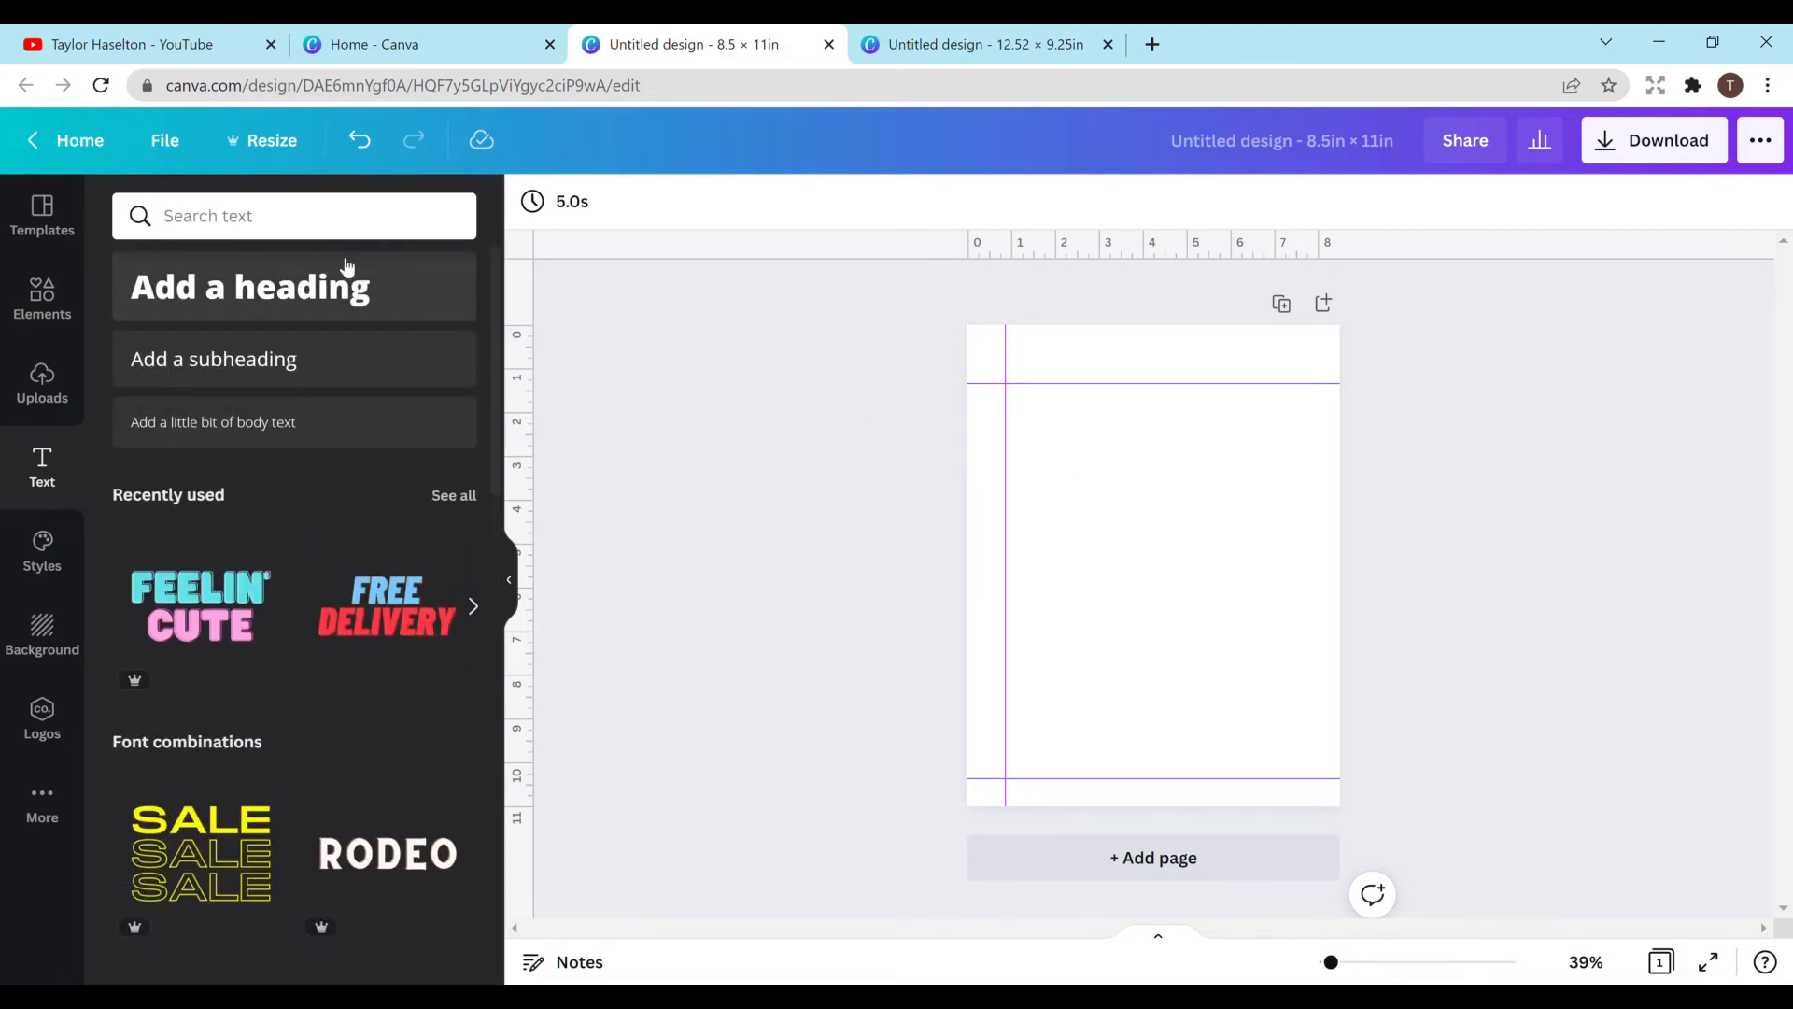
{"action": "left_click", "coordinate": [257, 316]}
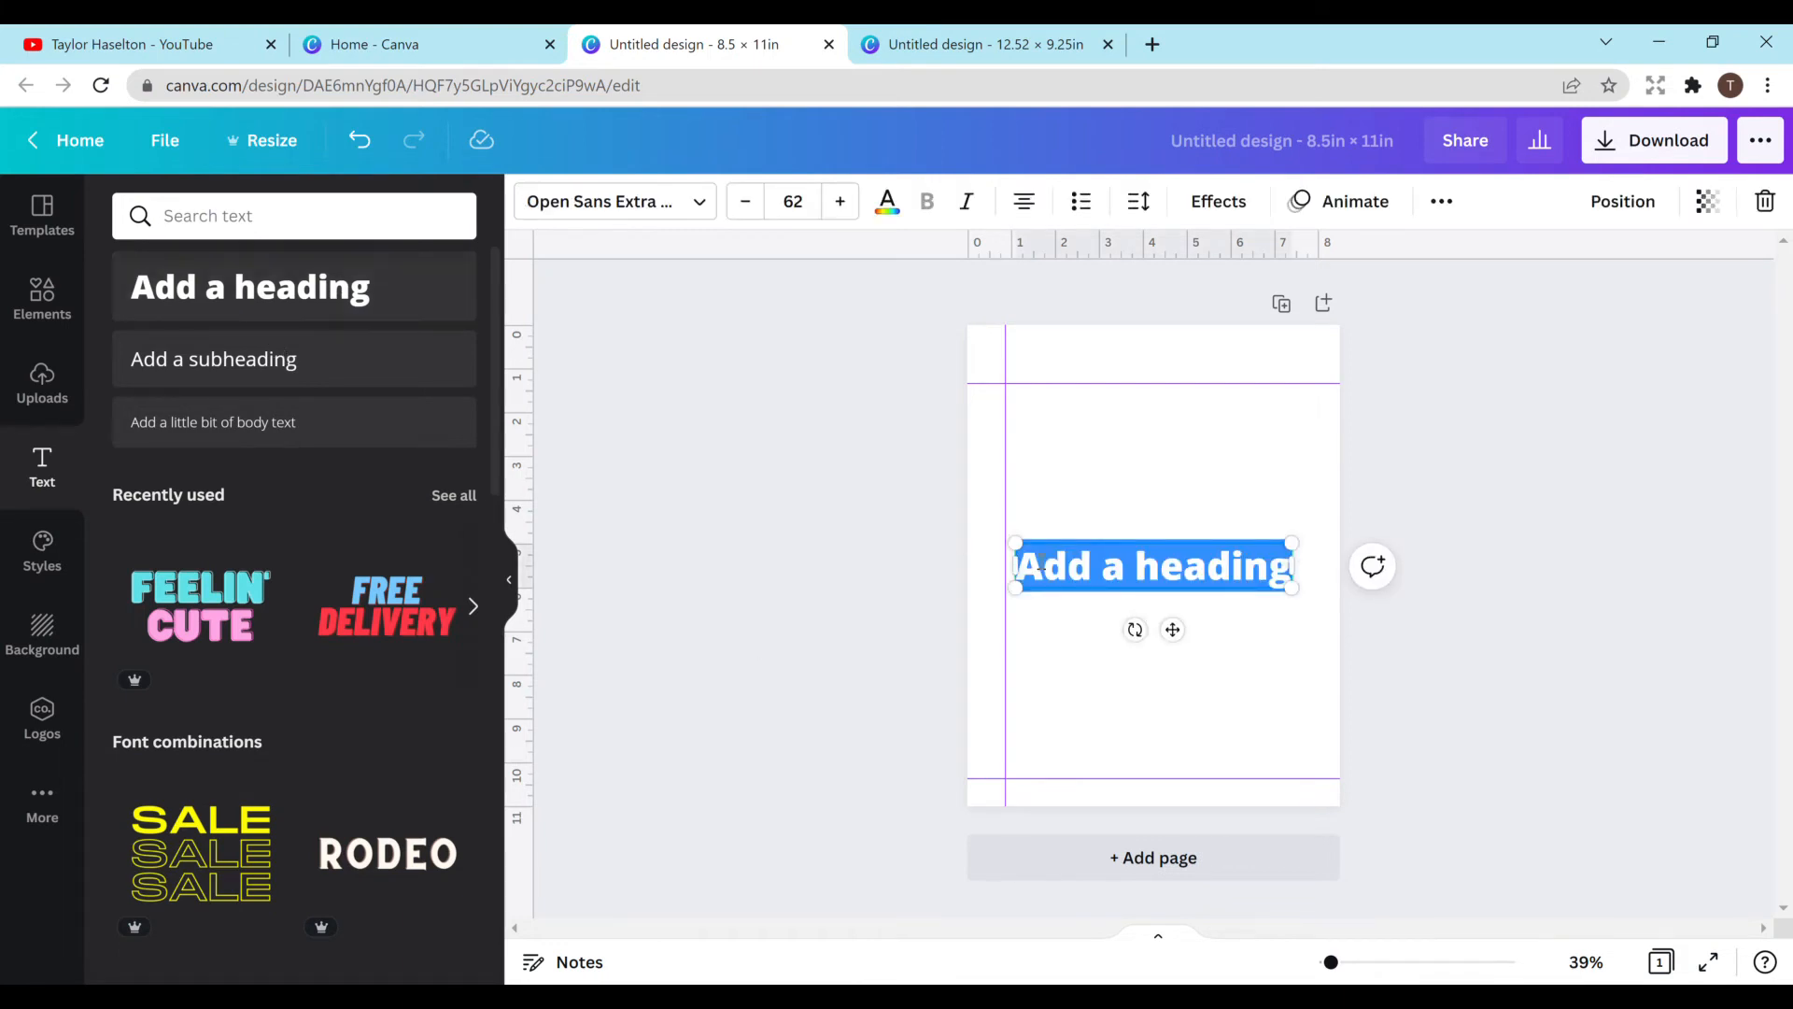
{"action": "type", "text": "aTEX"}
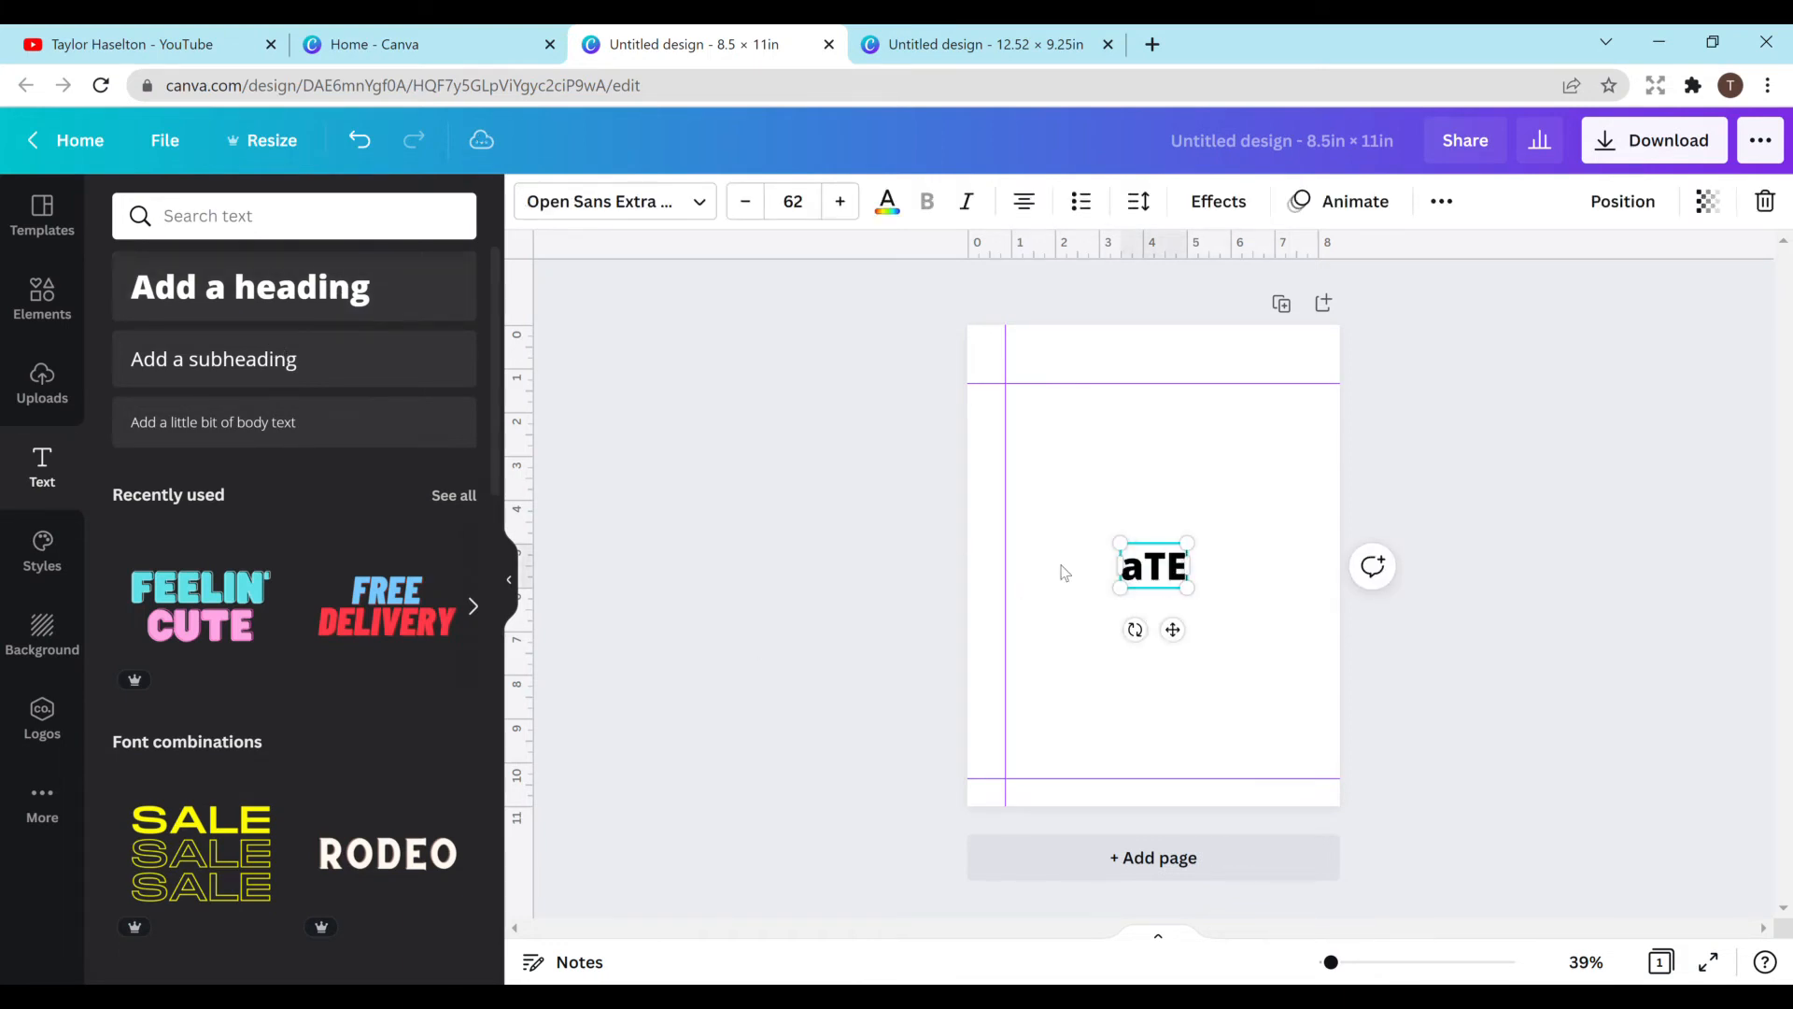
{"action": "key", "text": "BackSpace"}
{"action": "key", "text": "BackSpace"}
{"action": "key", "text": "BackSpace"}
{"action": "key", "text": "BackSpace"}
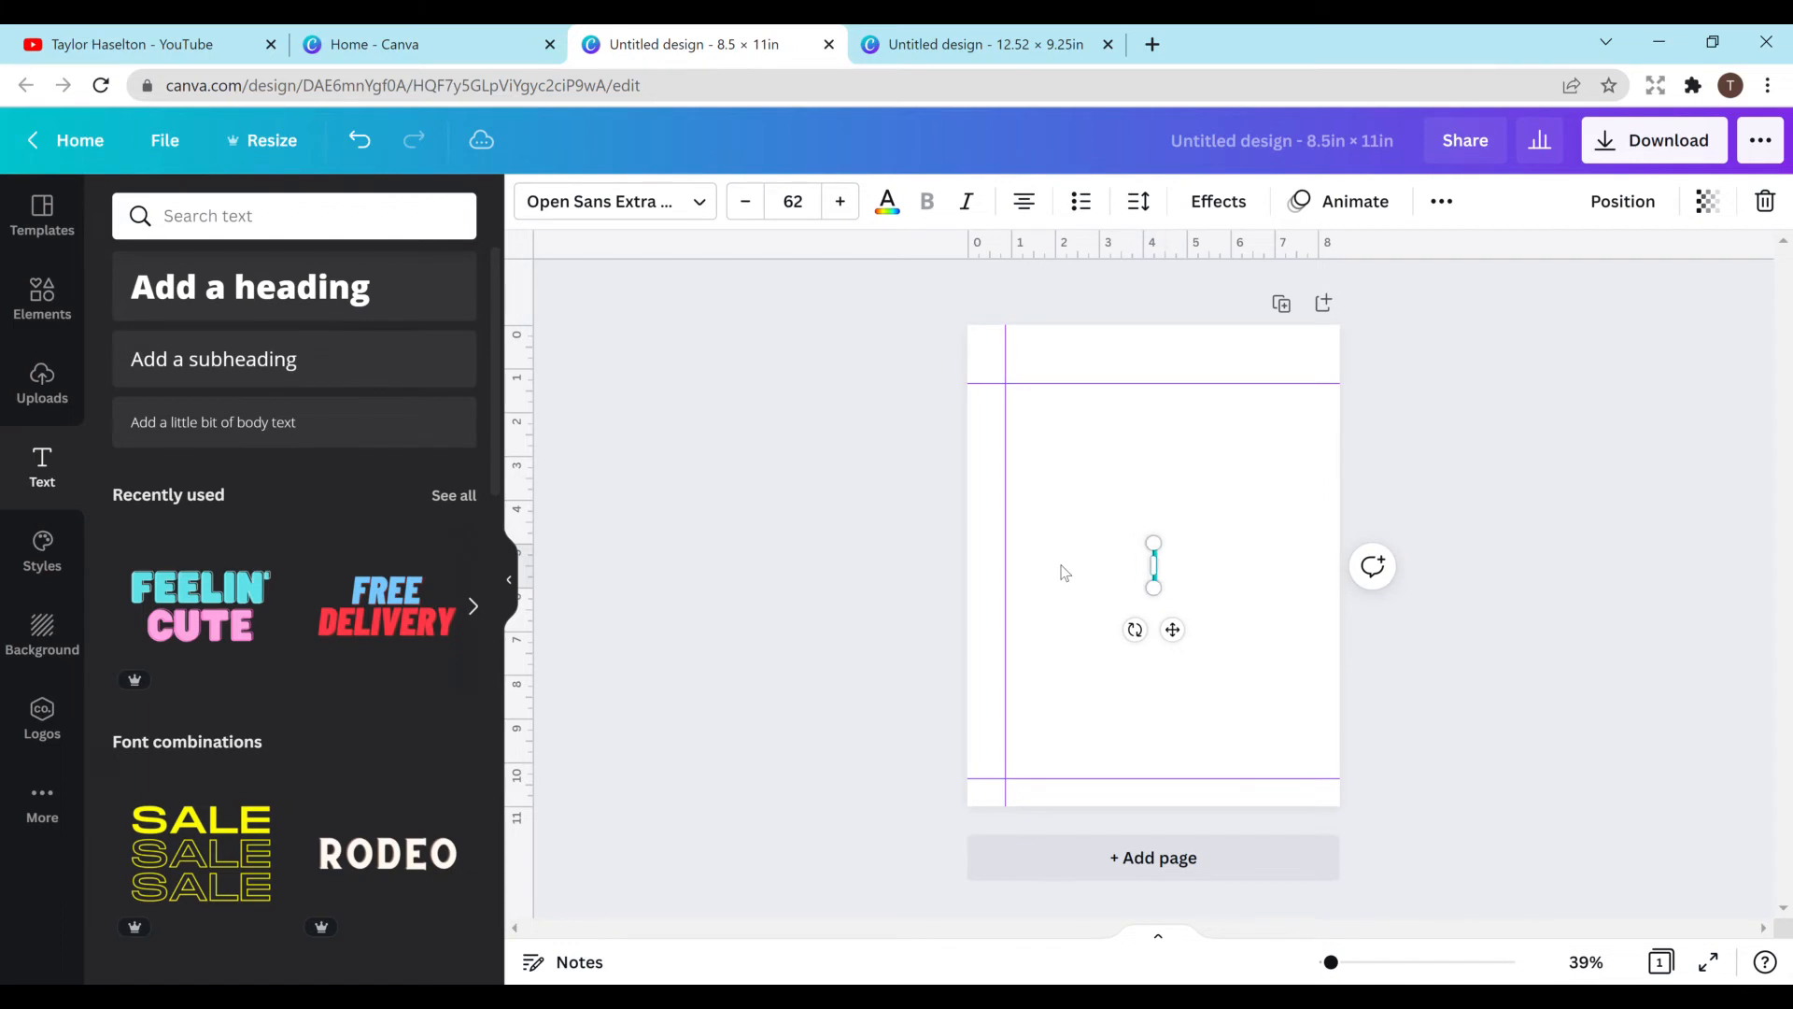
{"action": "type", "text": "TEXT"}
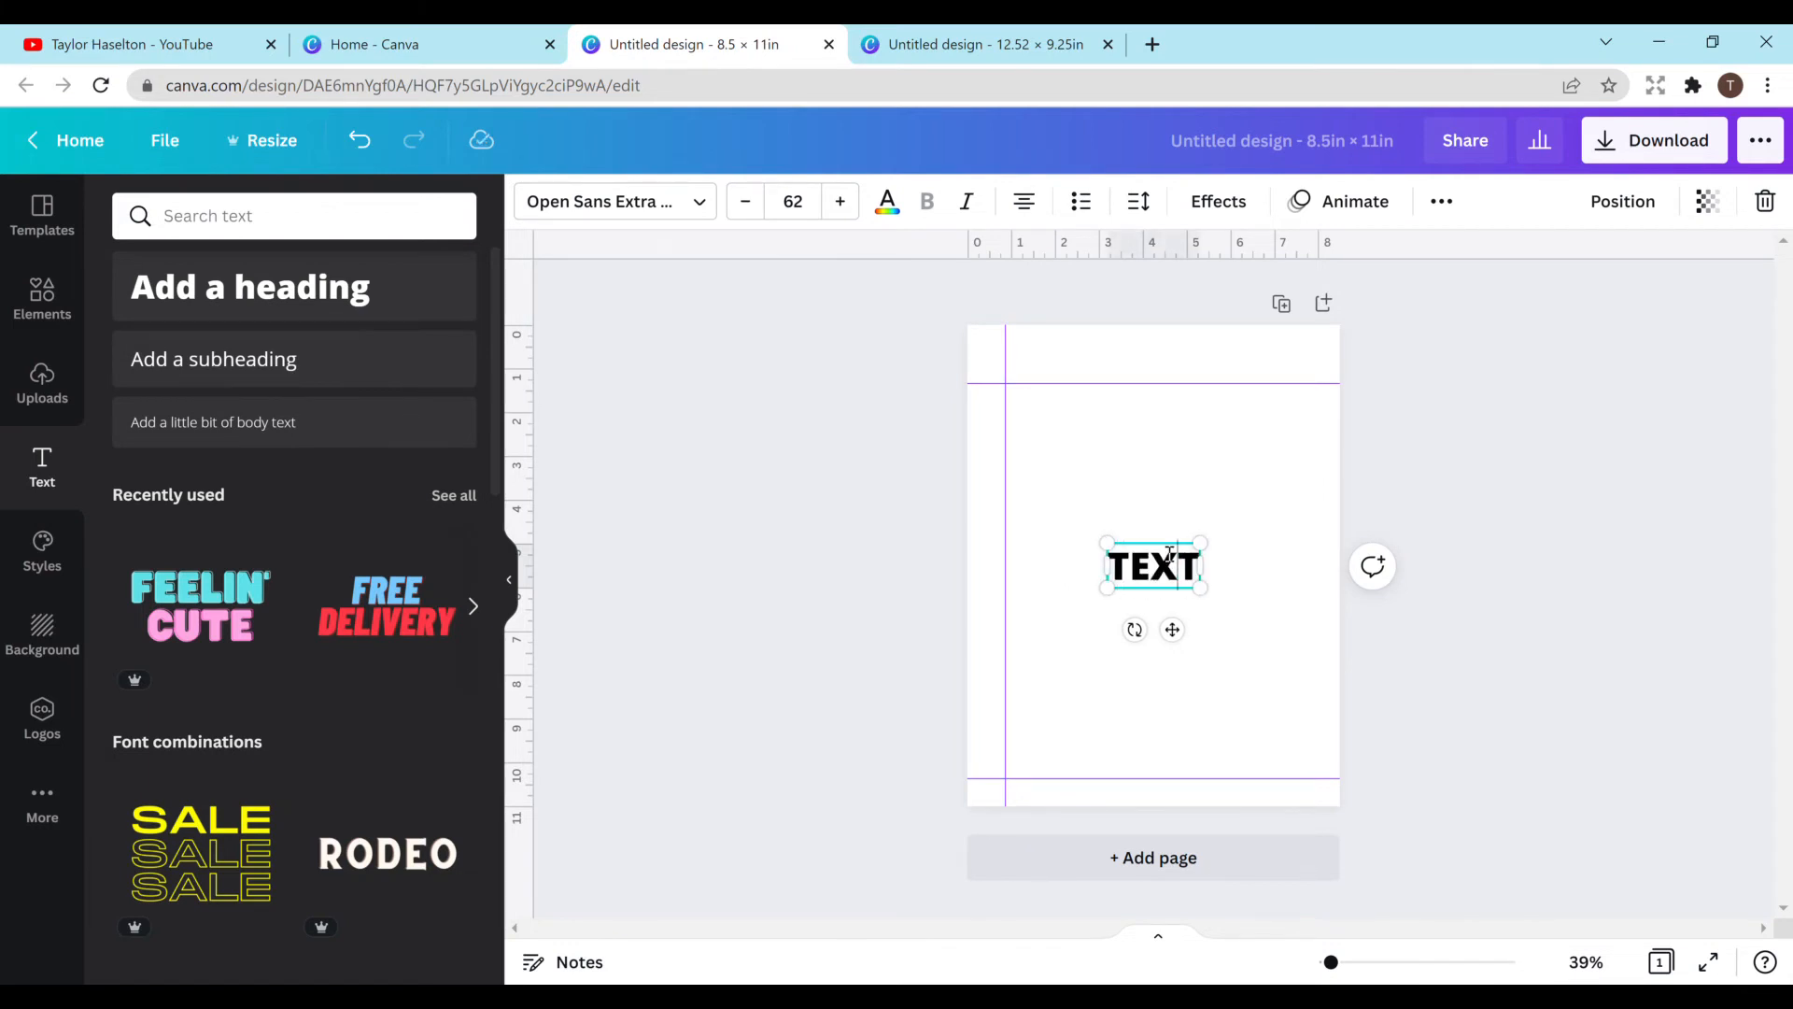
Step: Change the TEXT heading's font to Bright and enlarge it to about size 177
{"action": "left_click", "coordinate": [646, 207]}
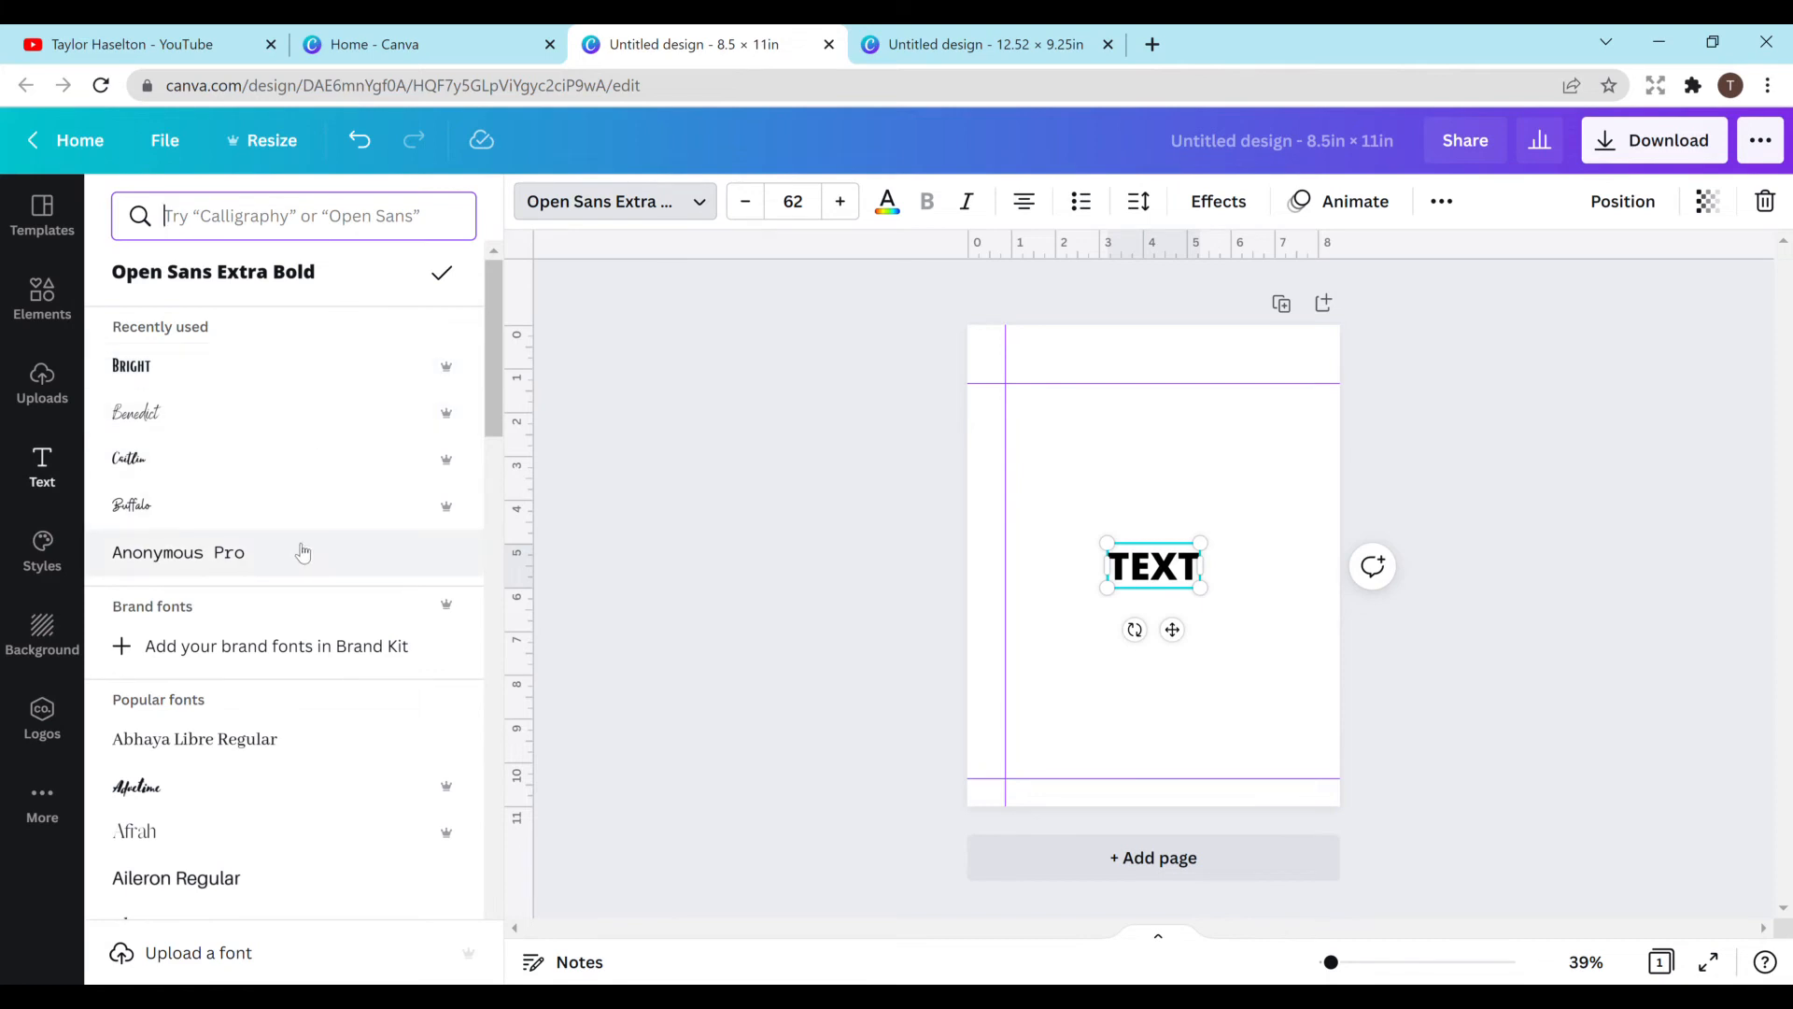
{"action": "left_click", "coordinate": [352, 418]}
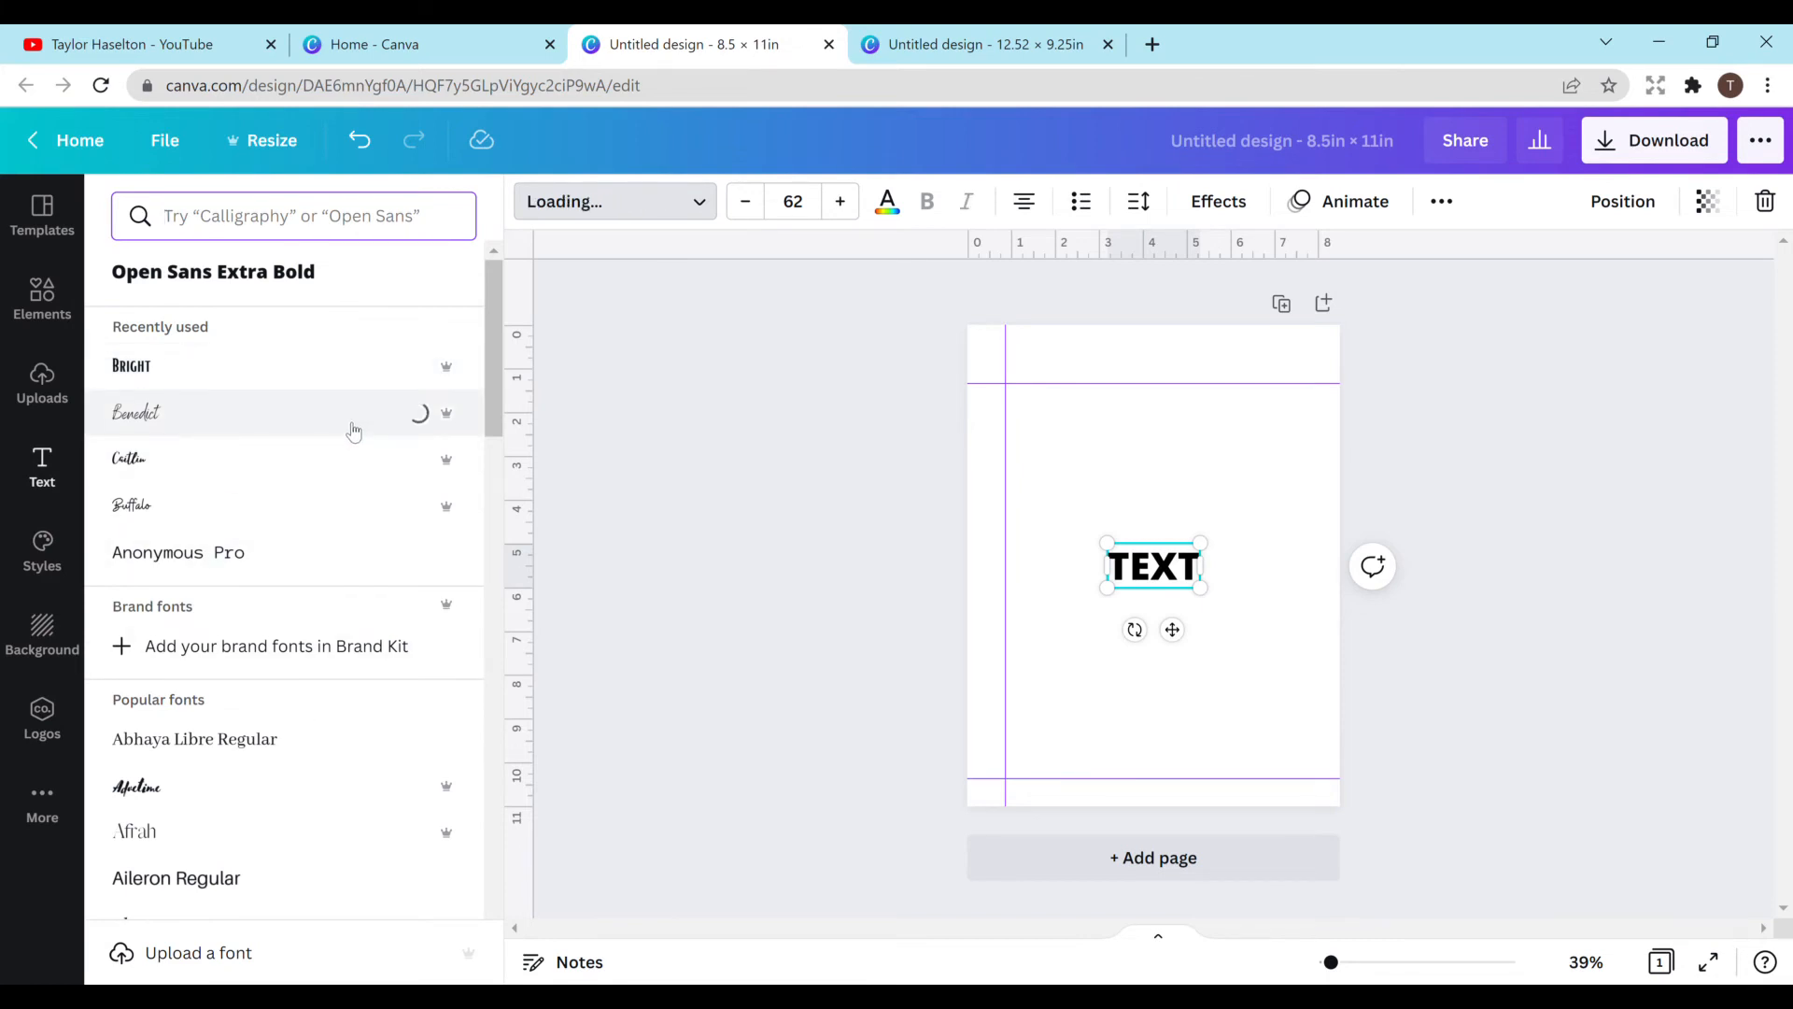
{"action": "left_click", "coordinate": [352, 373]}
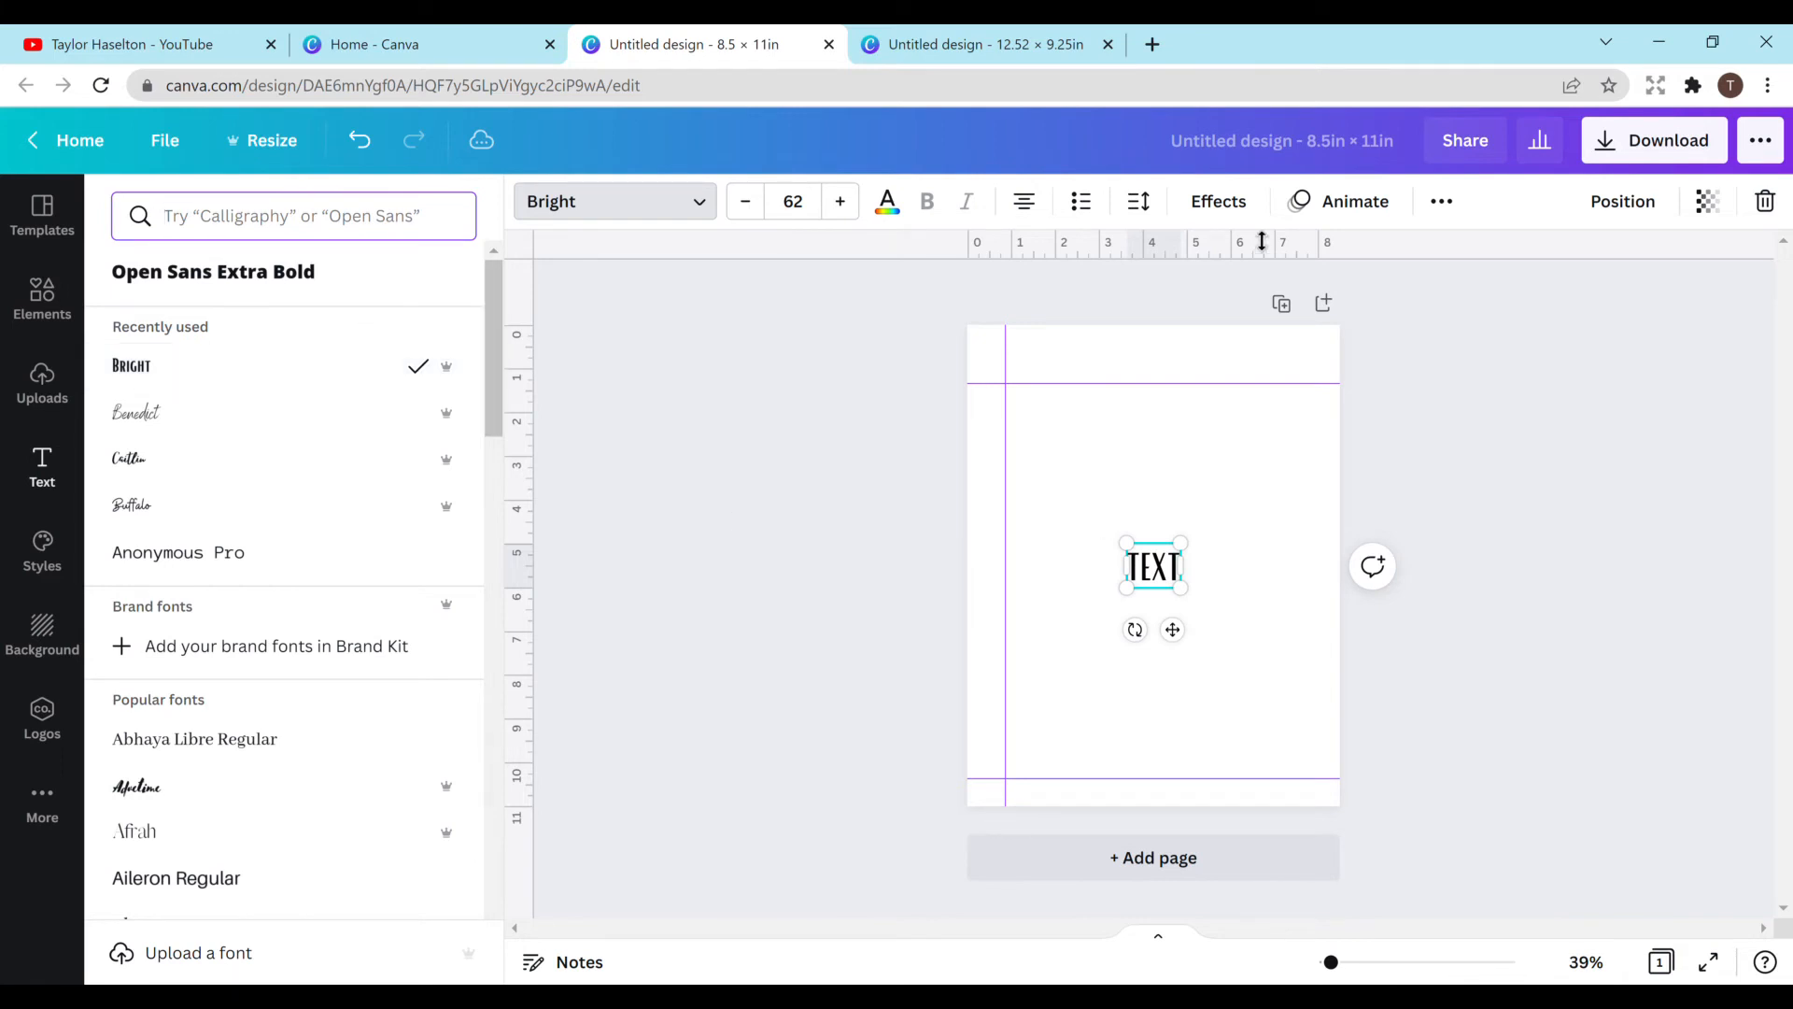
{"action": "left_click_drag", "start_coordinate": [1126, 540], "coordinate": [1028, 437]}
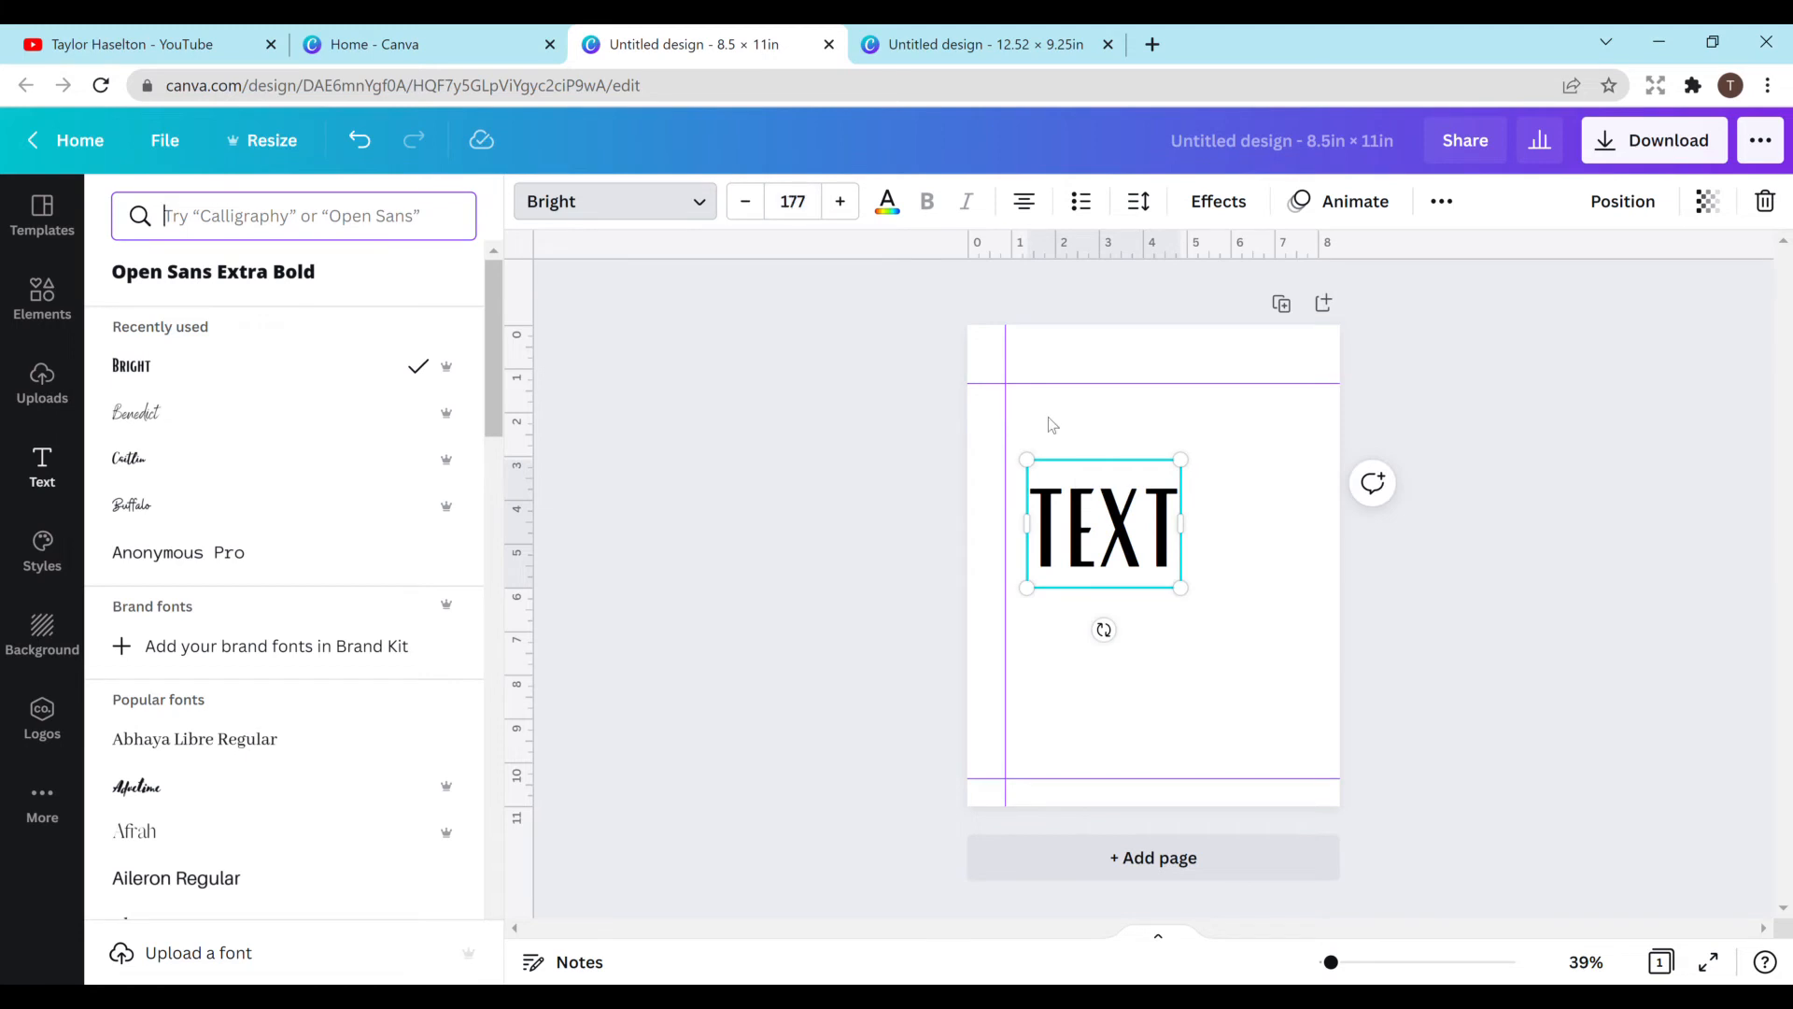
{"action": "left_click", "coordinate": [1101, 517]}
{"action": "left_click", "coordinate": [1136, 439]}
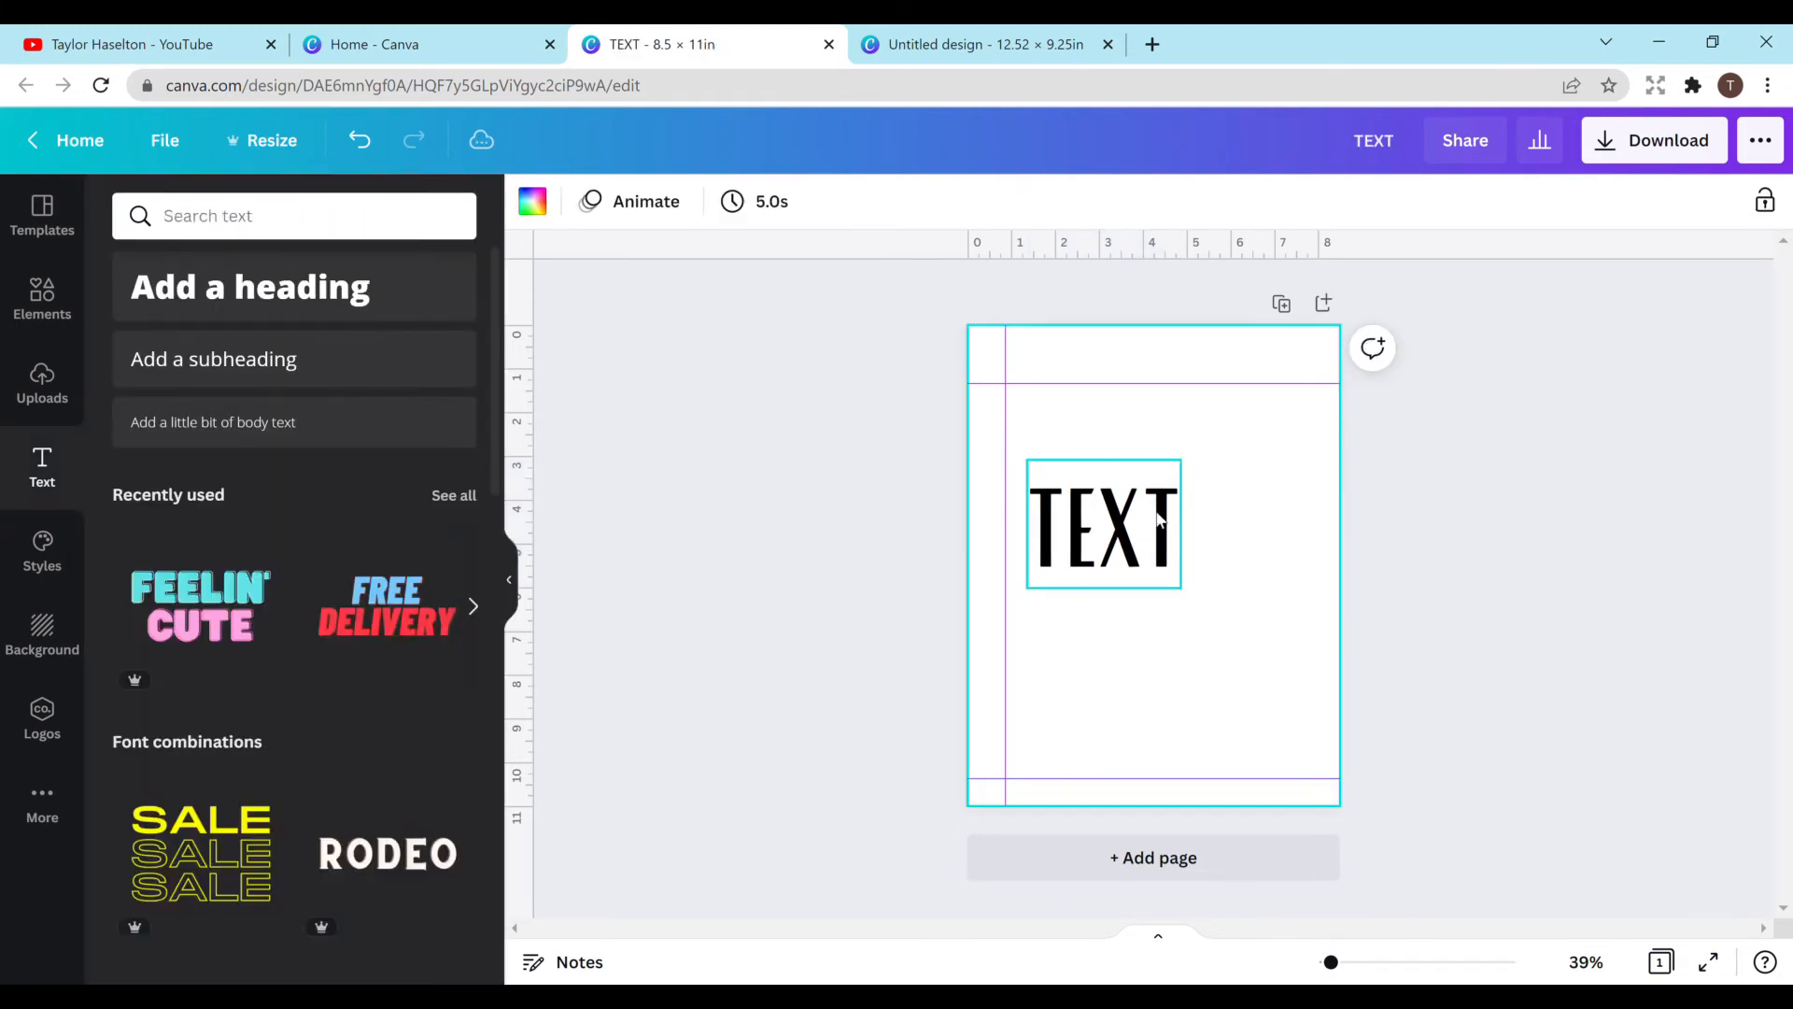
Step: Try the Splice, Hollow and Curve effects on the TEXT heading, and return style and shape to None
{"action": "left_click", "coordinate": [1119, 534]}
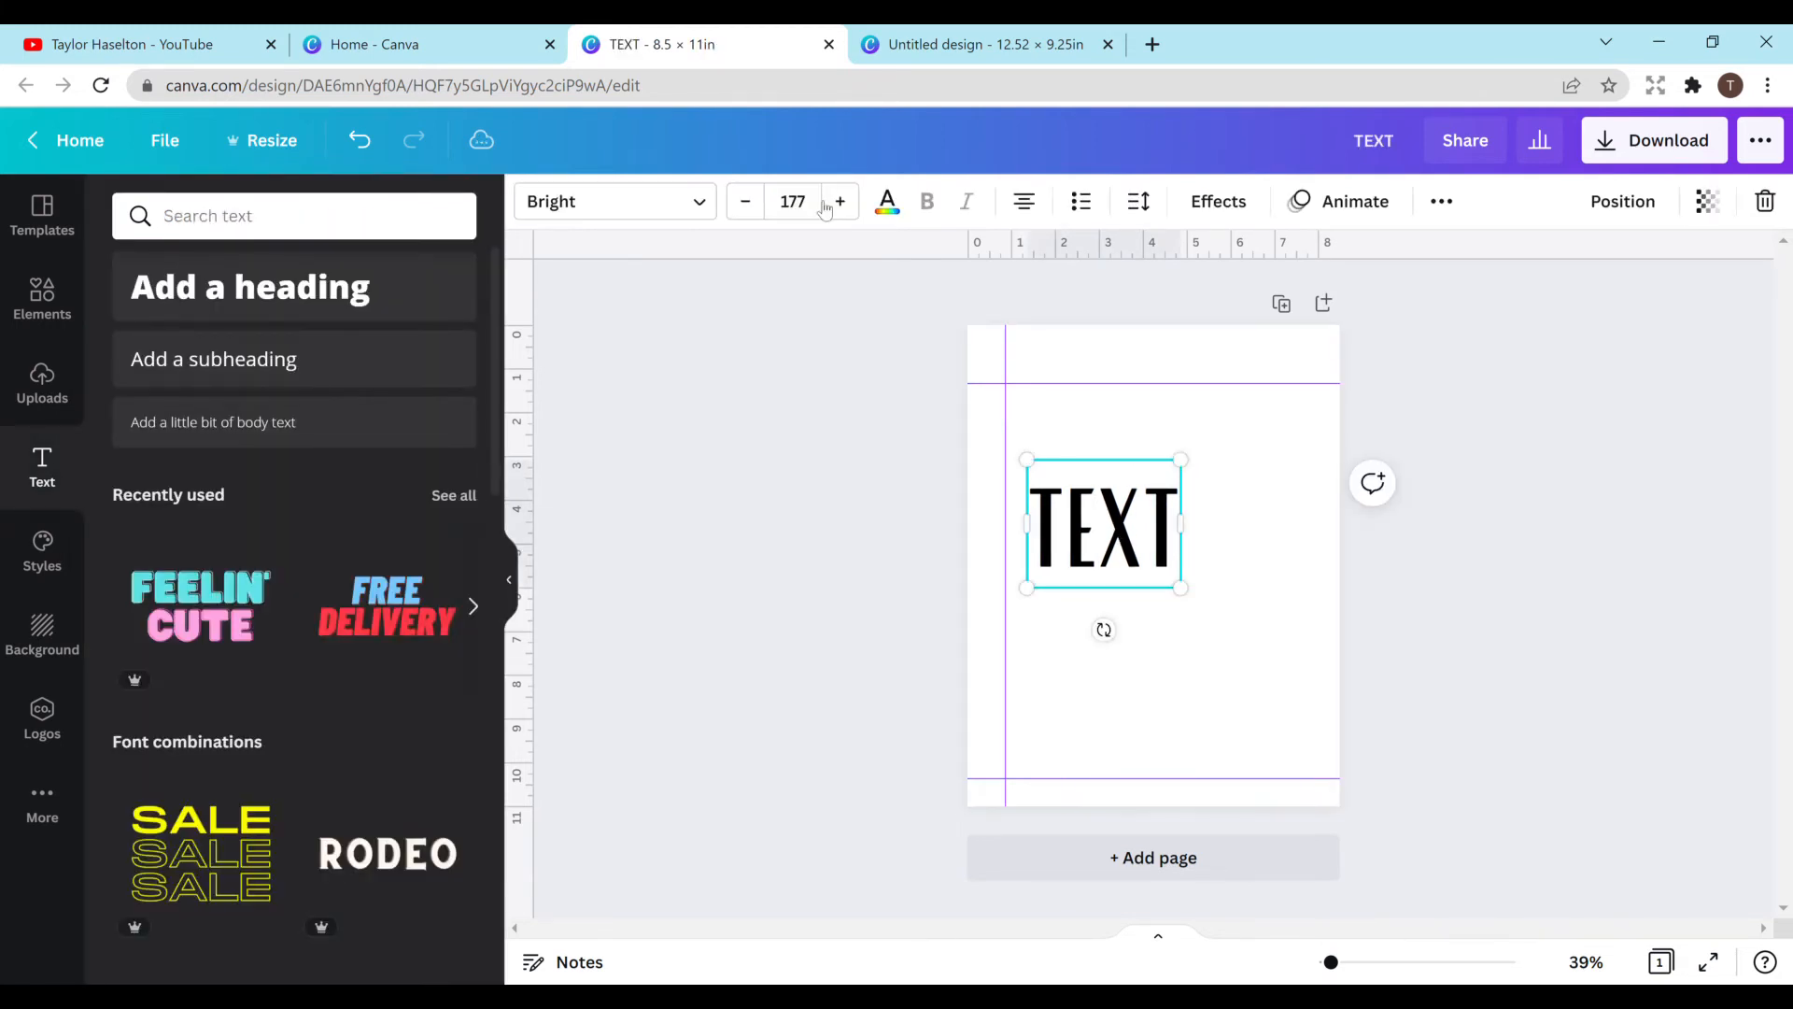
{"action": "left_click", "coordinate": [1227, 216]}
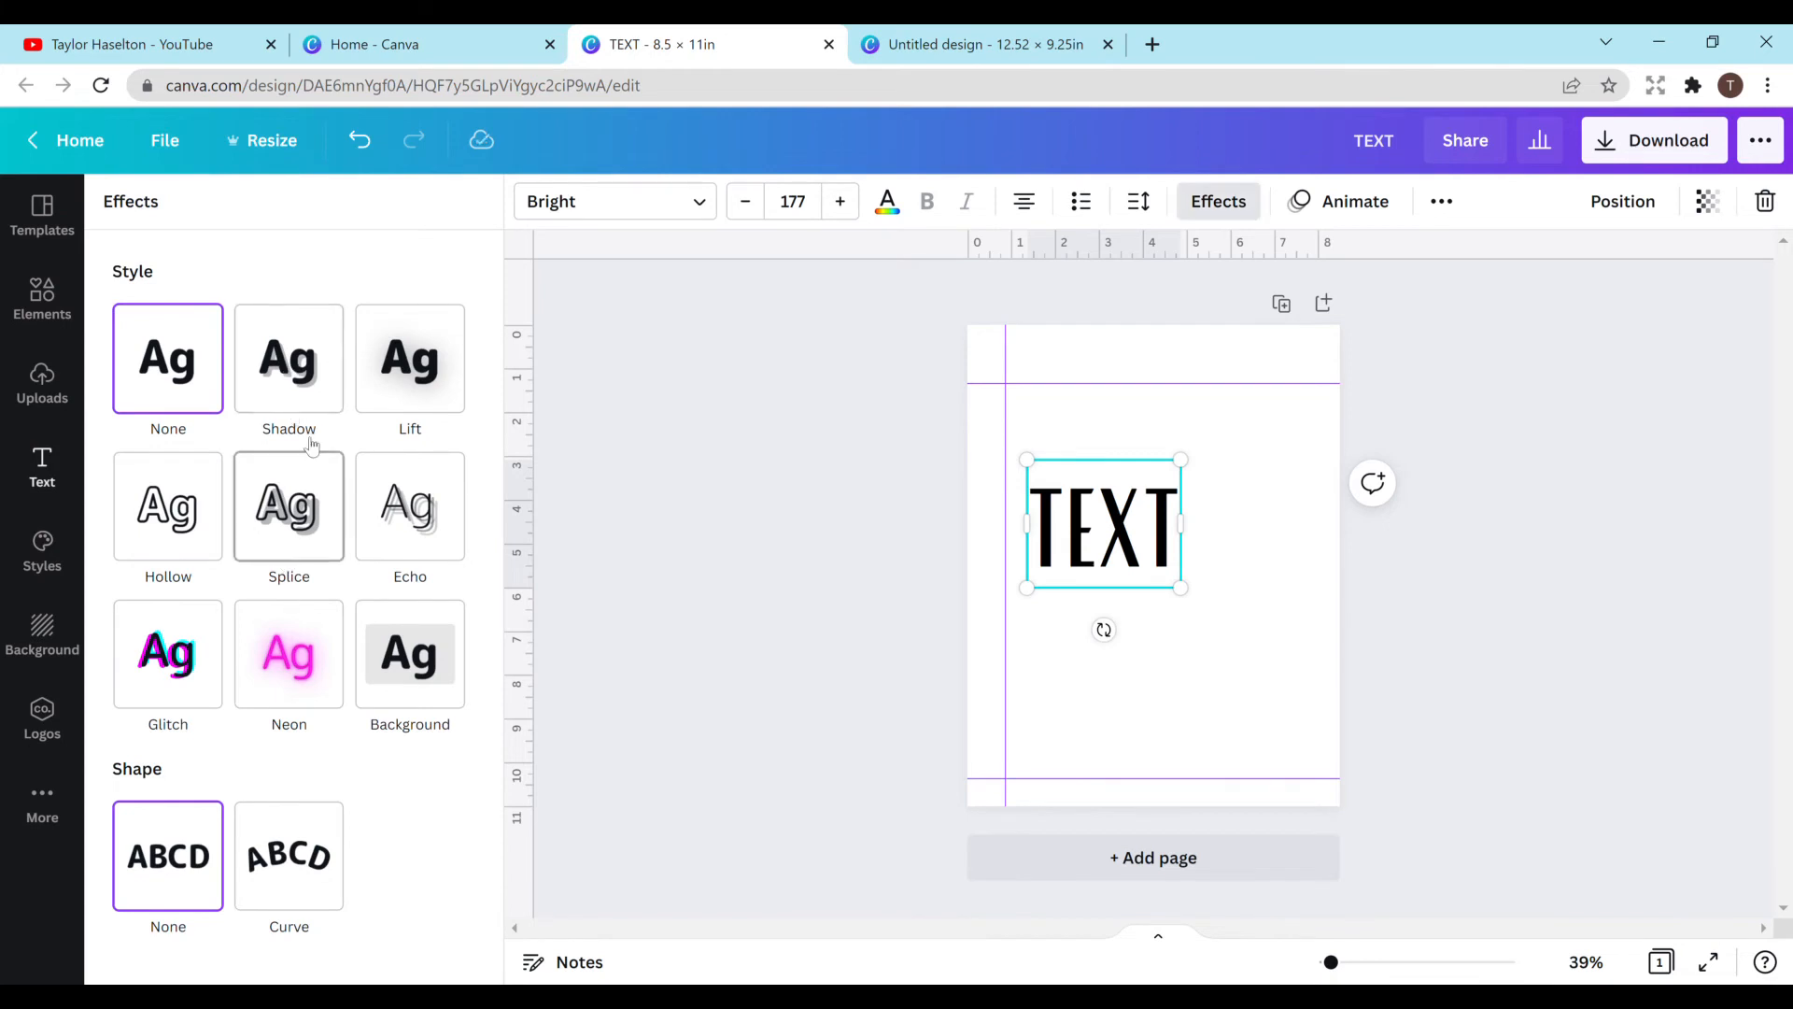
{"action": "left_click", "coordinate": [292, 495]}
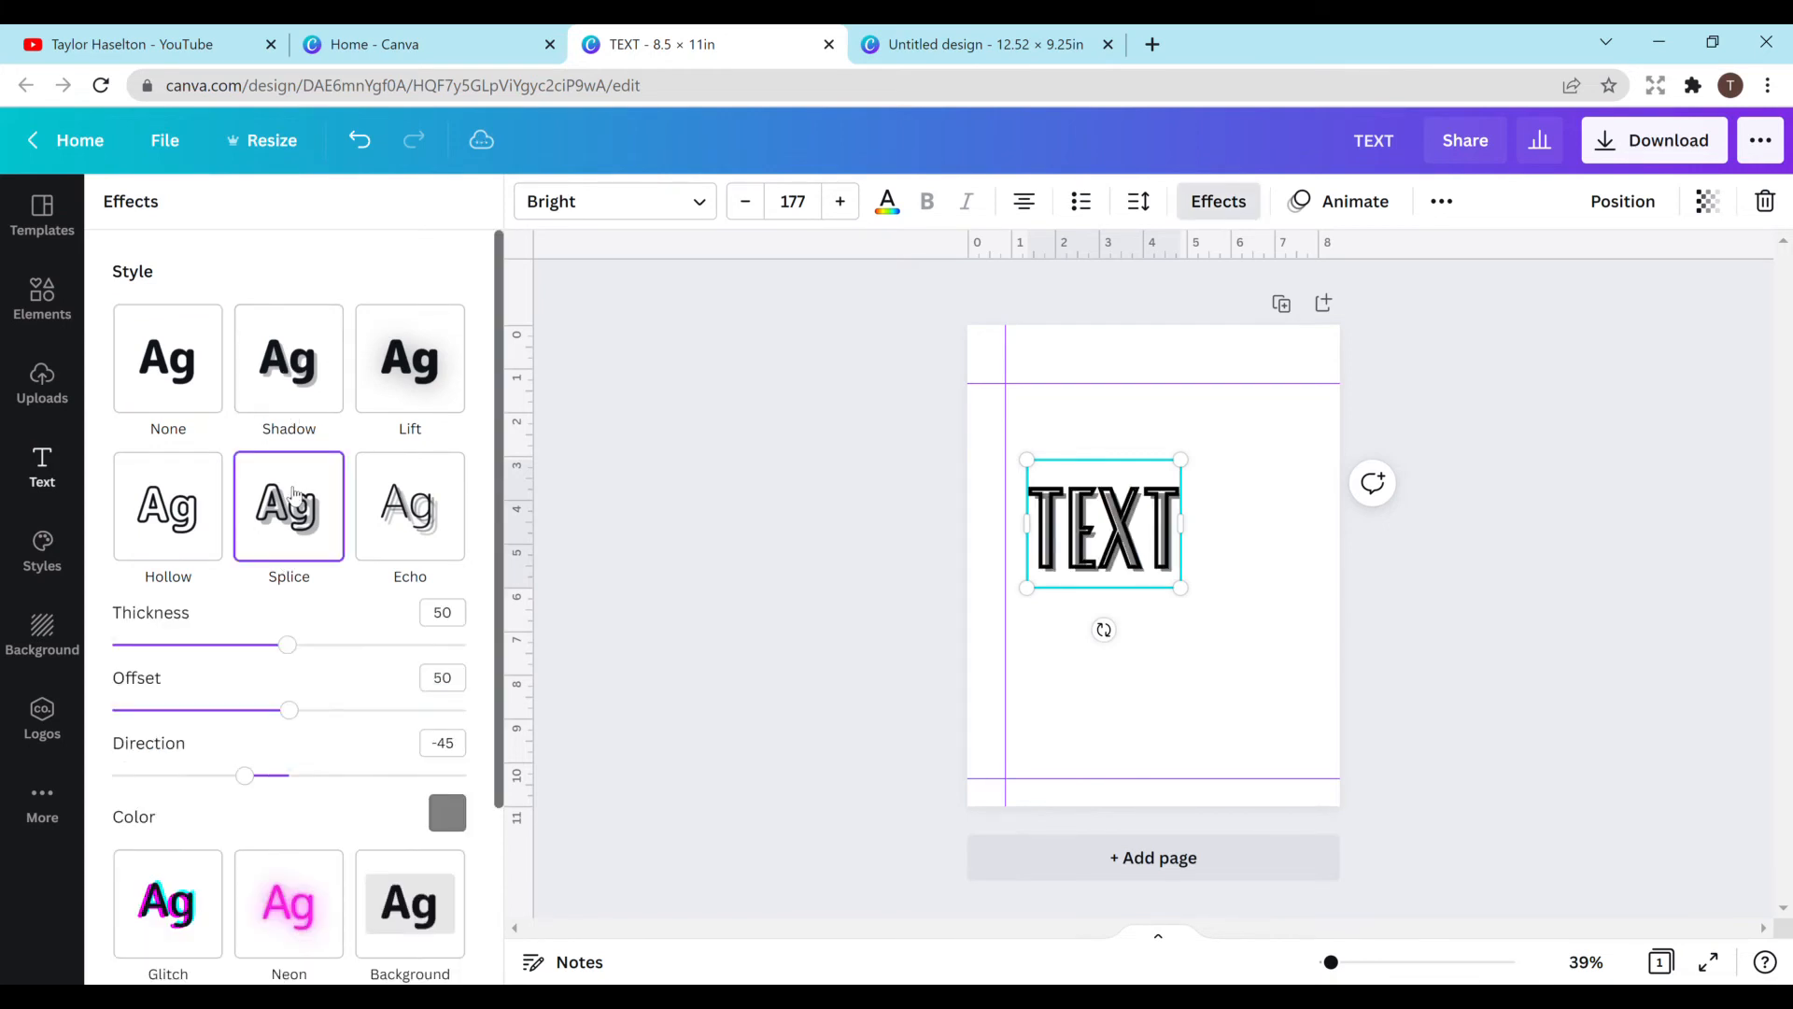
{"action": "left_click", "coordinate": [178, 509]}
{"action": "left_click", "coordinate": [171, 363]}
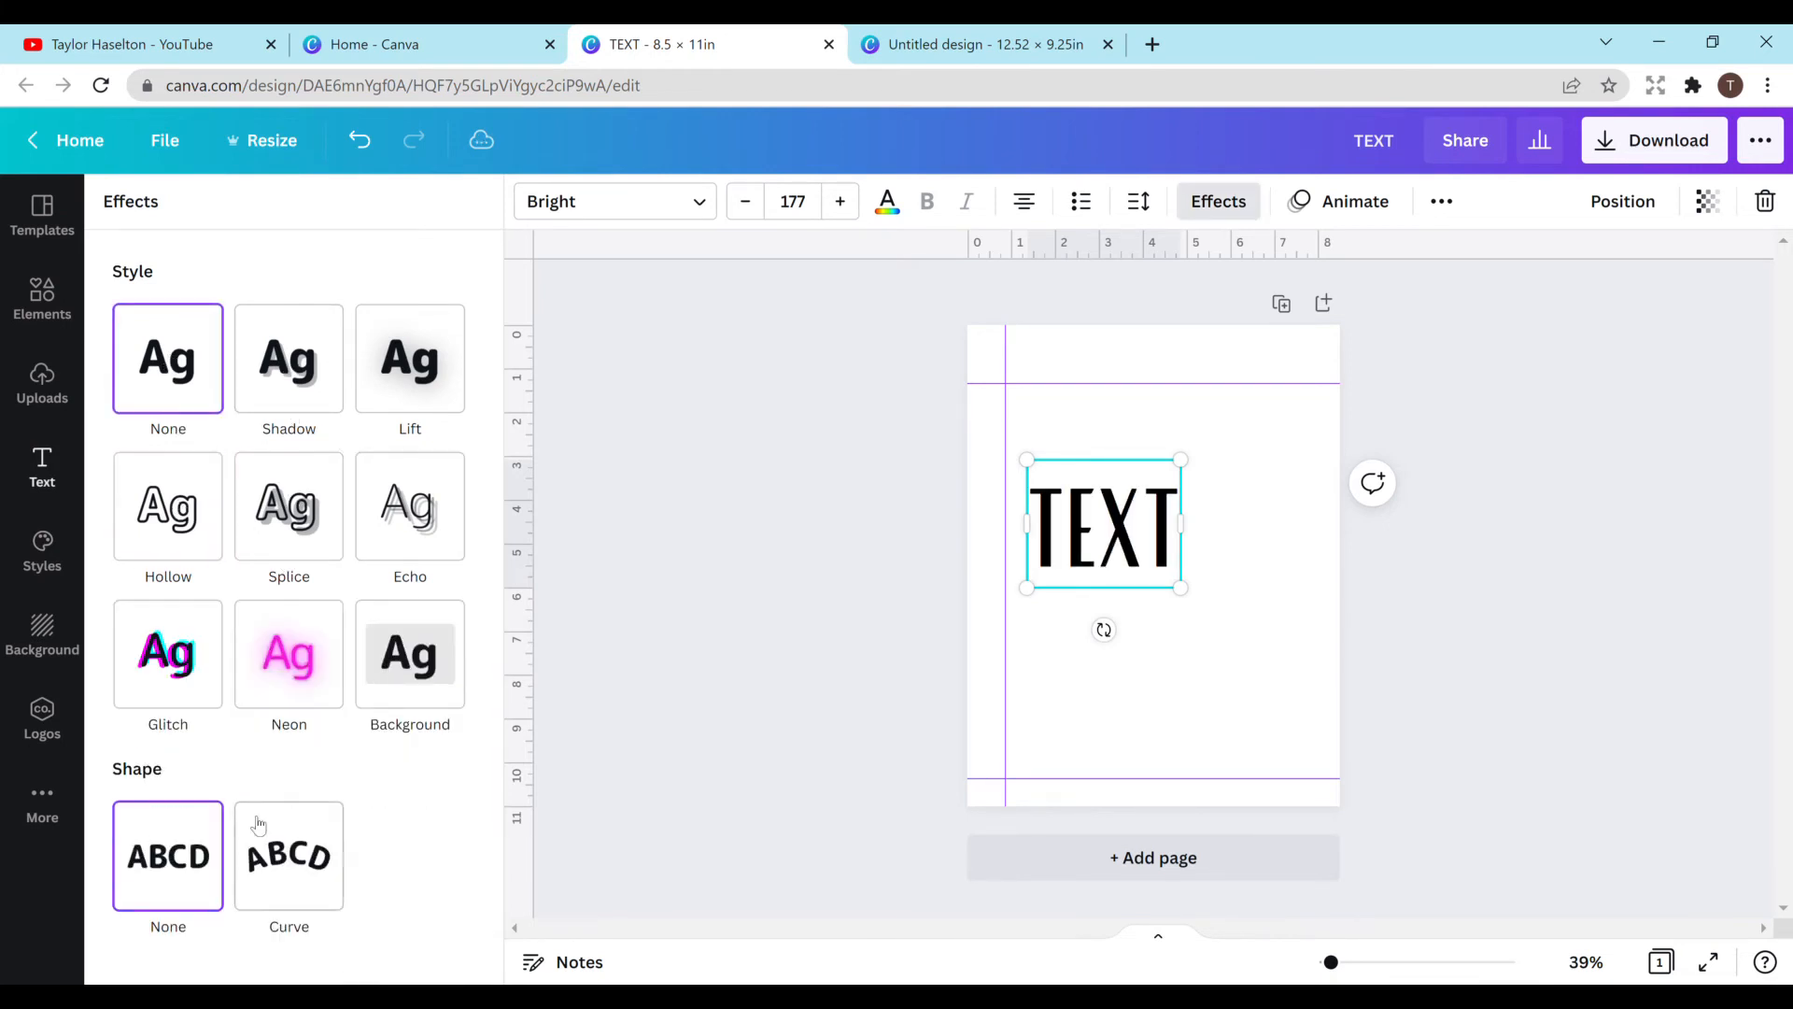
{"action": "left_click", "coordinate": [260, 845]}
{"action": "left_click", "coordinate": [208, 851]}
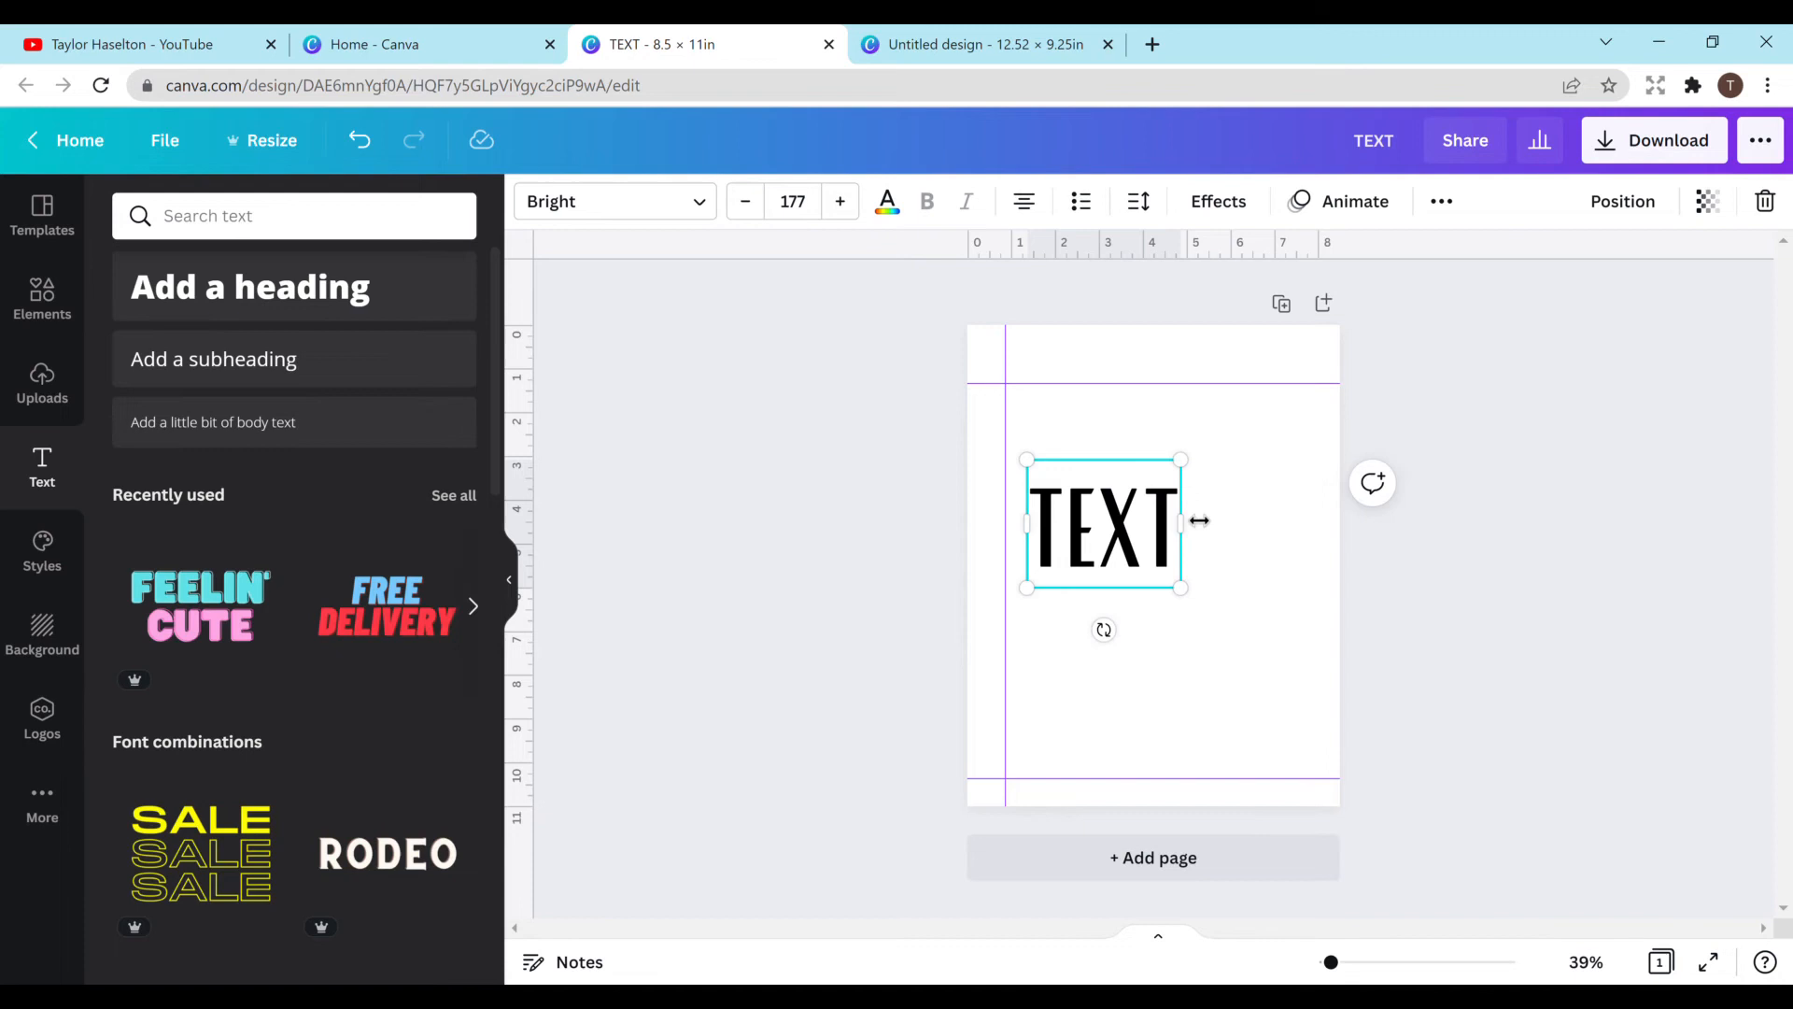
{"action": "left_click", "coordinate": [1269, 549]}
{"action": "left_click", "coordinate": [1139, 539]}
{"action": "left_click", "coordinate": [1280, 427]}
{"action": "mouse_move", "coordinate": [493, 474]}
{"action": "left_mouse_down"}
{"action": "mouse_move", "coordinate": [491, 526]}
{"action": "mouse_move", "coordinate": [491, 498]}
{"action": "left_mouse_up"}
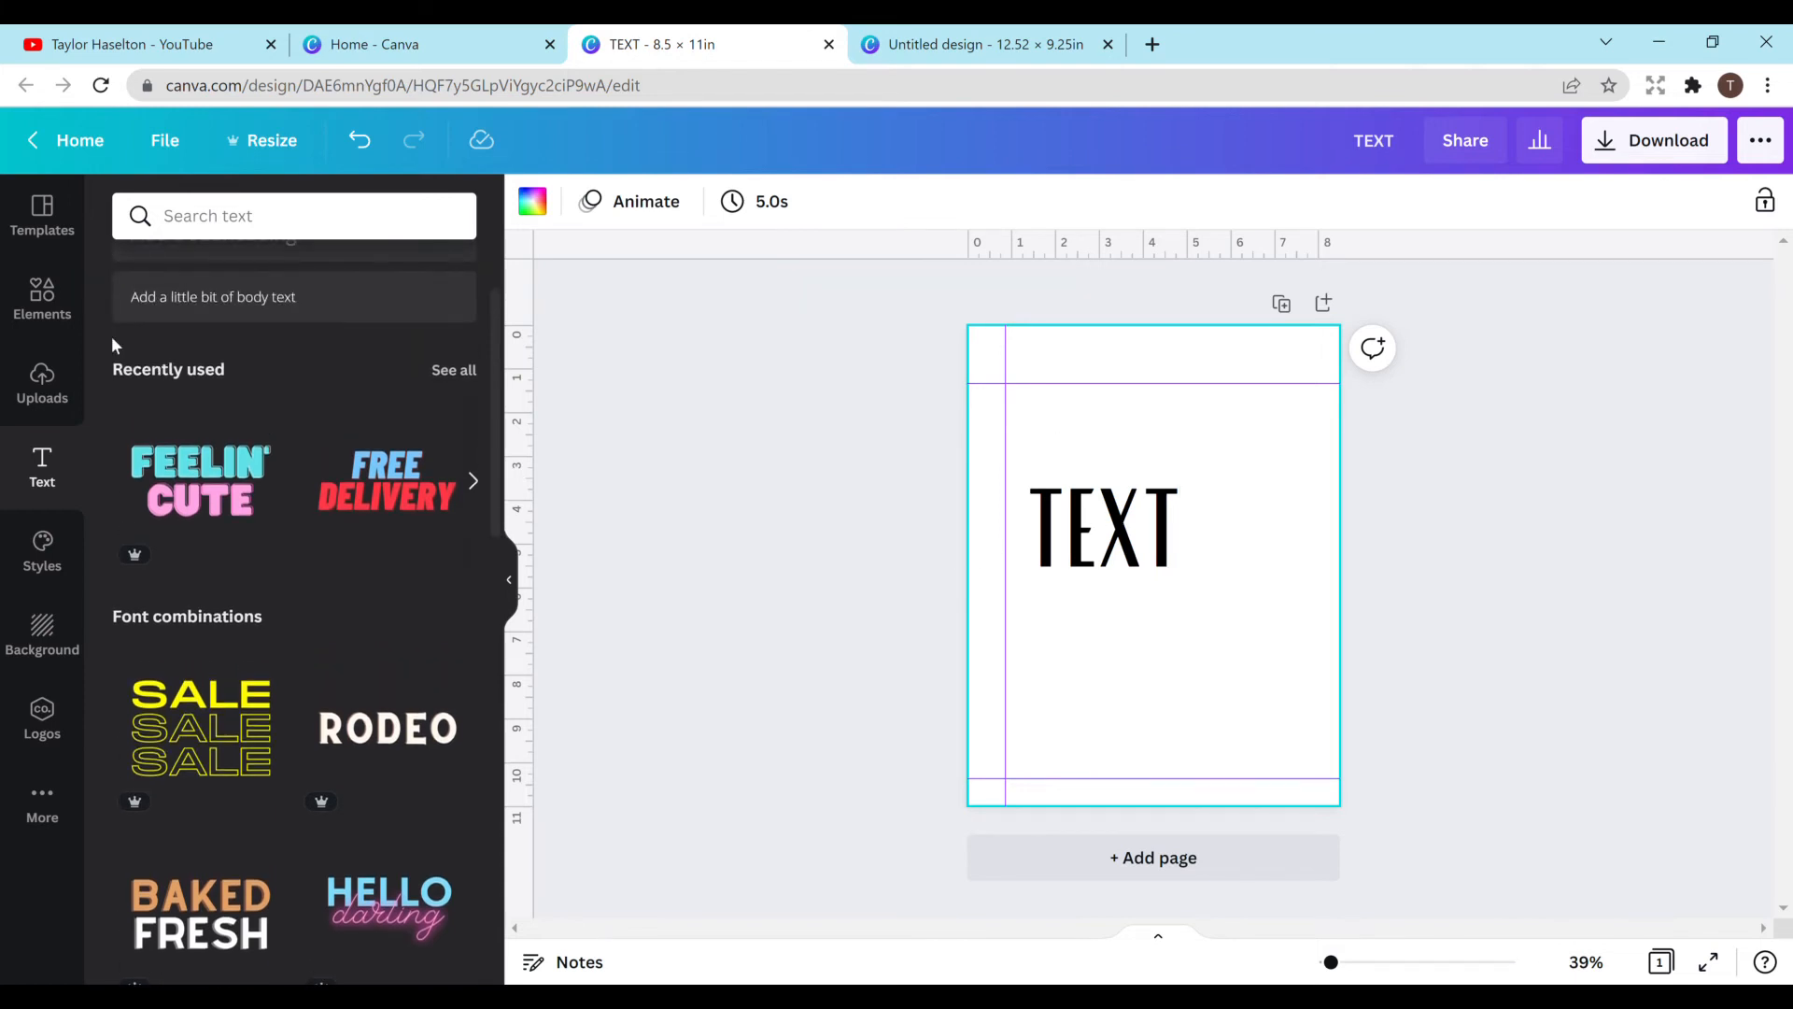
Step: Add the pug and lizard line drawings to the page and widen the TEXT heading's box
{"action": "left_click", "coordinate": [51, 303]}
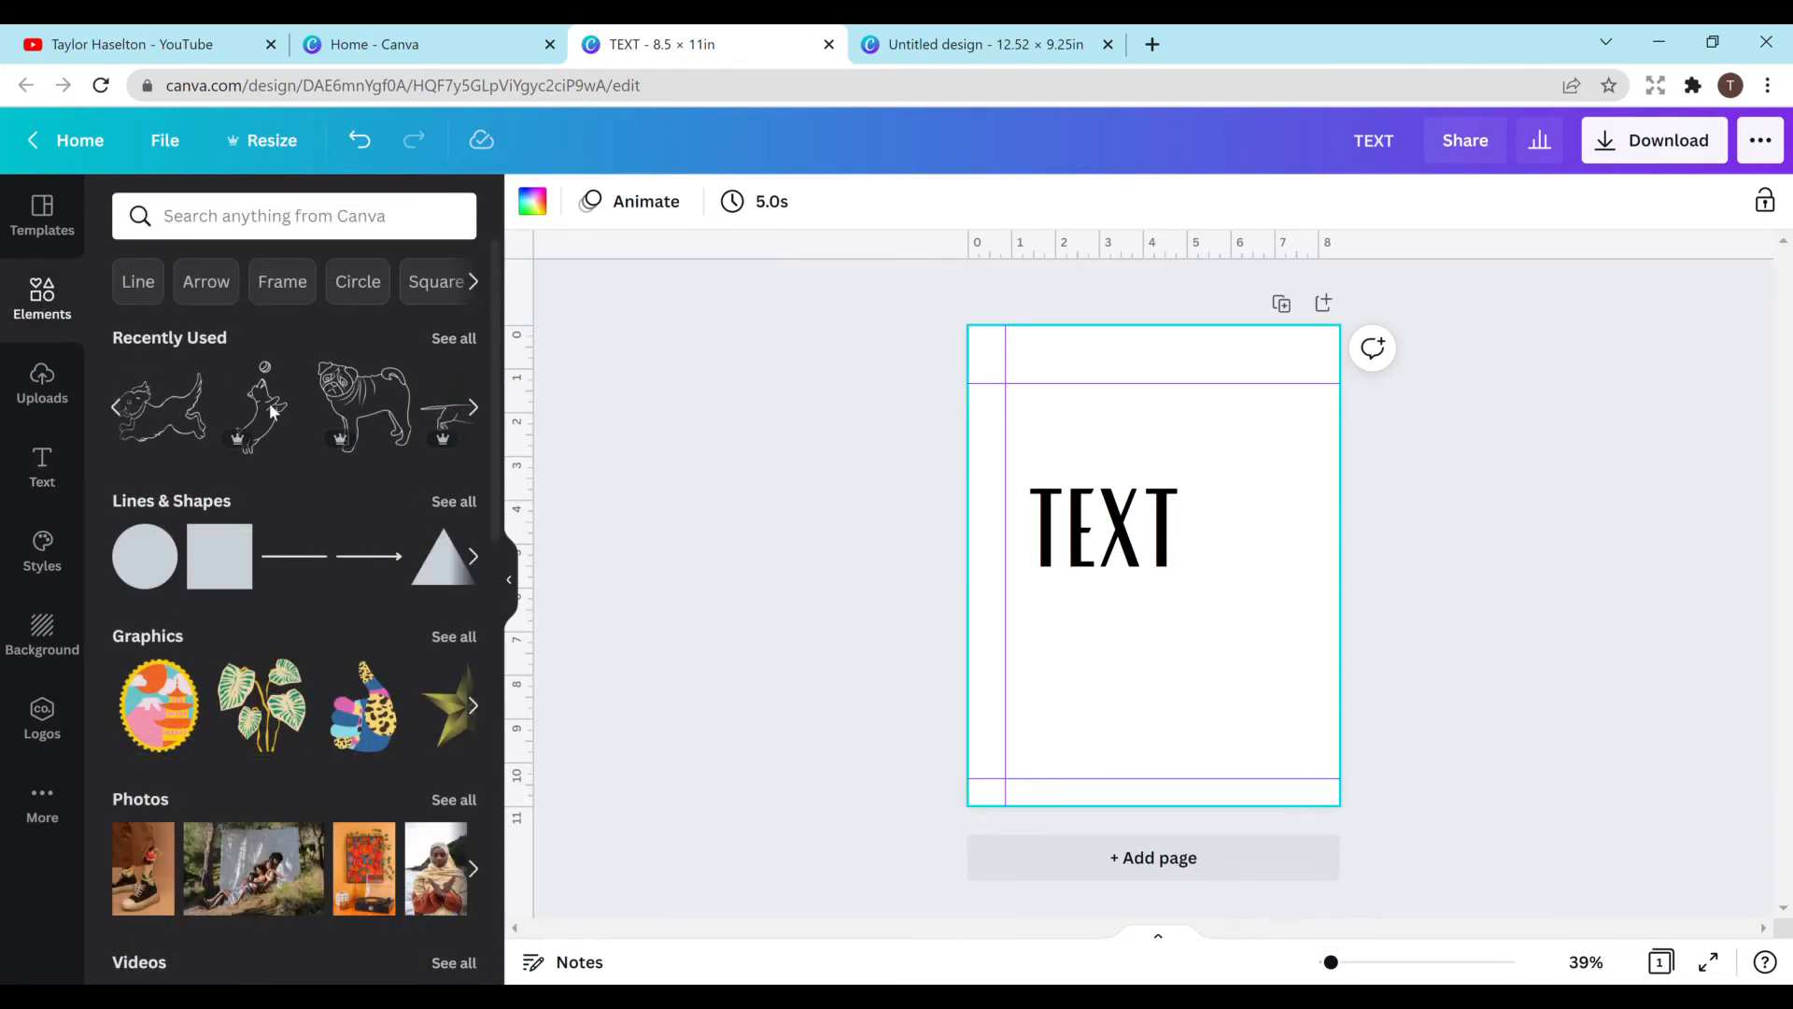
{"action": "left_click", "coordinate": [355, 418]}
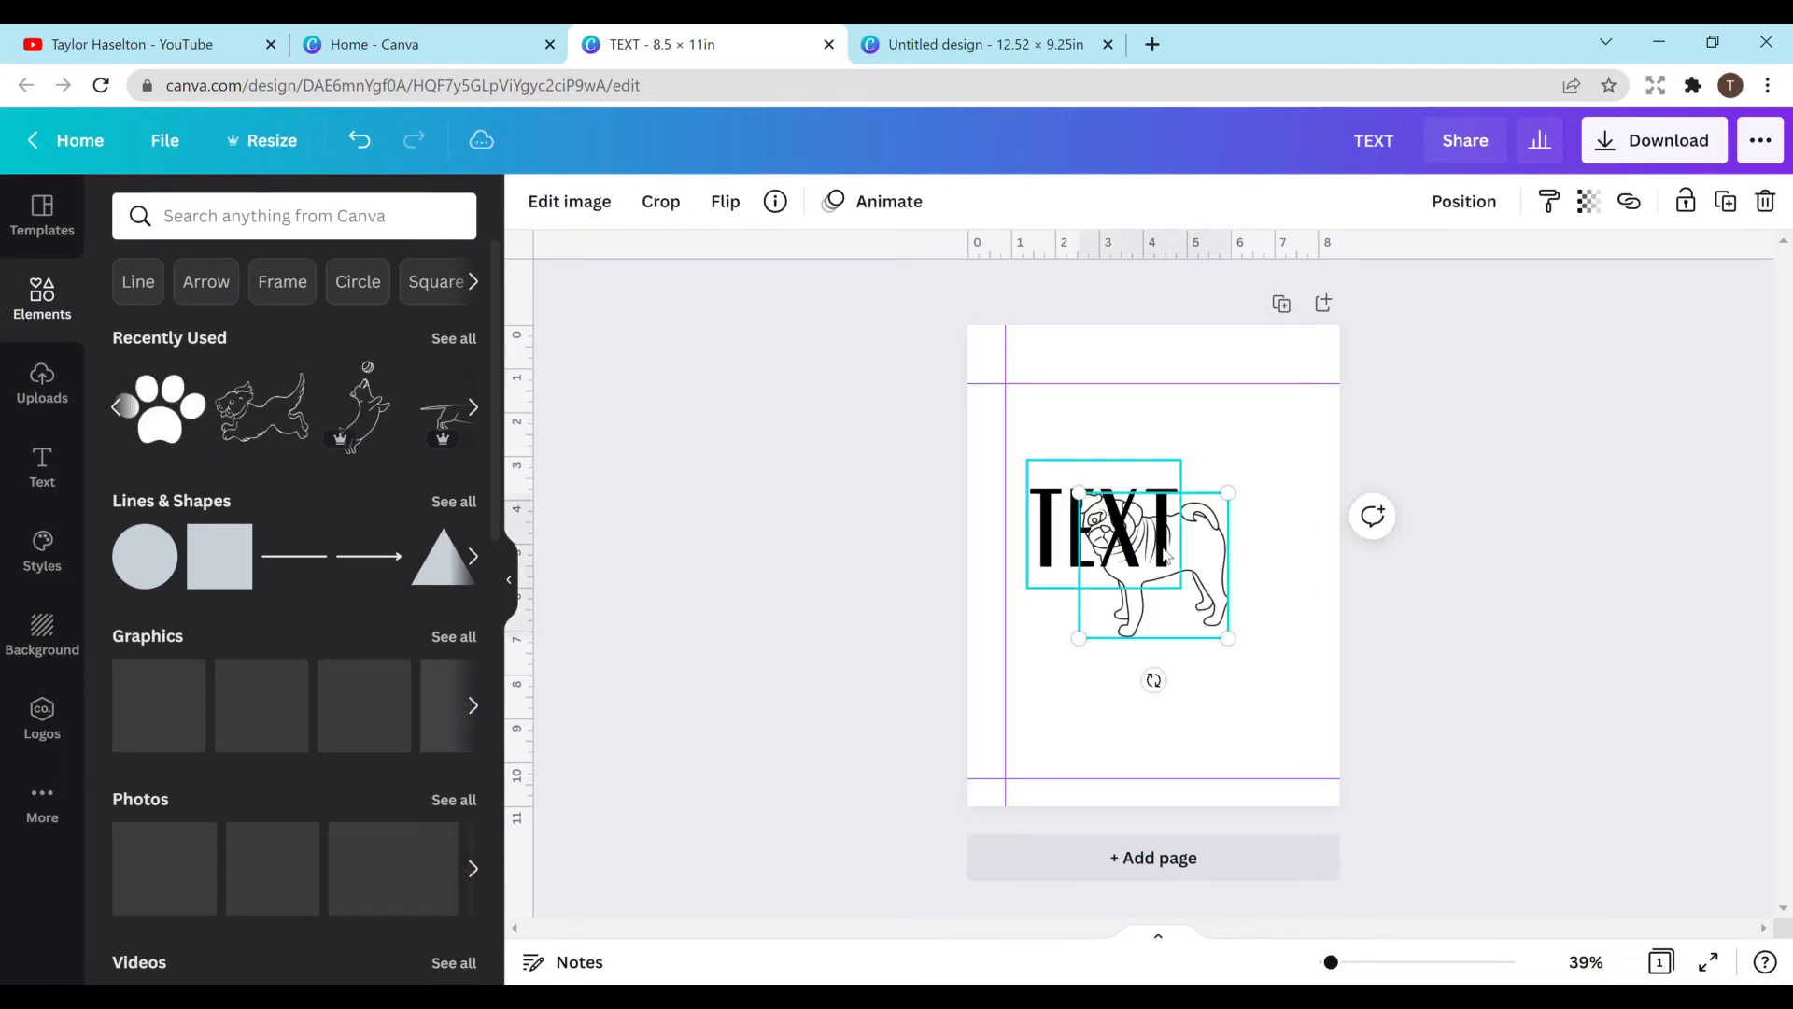
{"action": "left_click", "coordinate": [1207, 566]}
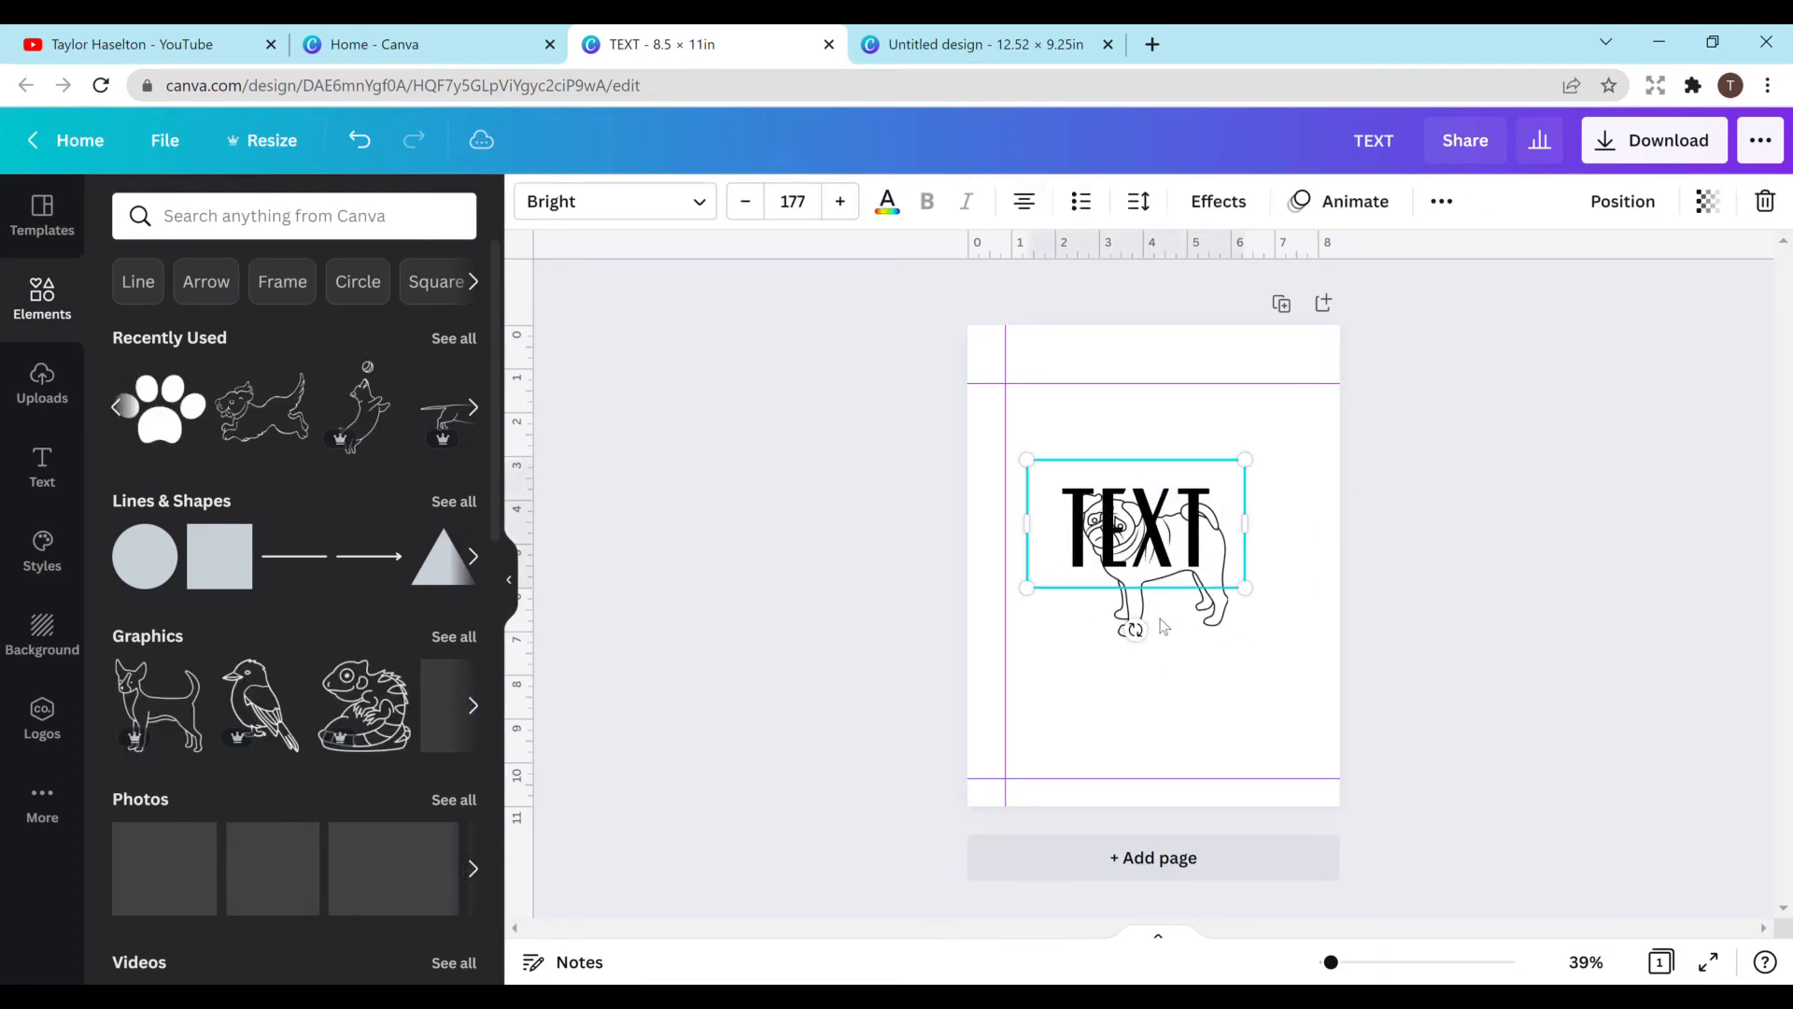
{"action": "left_click", "coordinate": [1241, 669]}
{"action": "left_click", "coordinate": [388, 721]}
Step: Arrange the heading near the page top, the pug beneath it and the lizard at the lower right, and add a cowboy hat beside the lizard
{"action": "left_click_drag", "start_coordinate": [1184, 597], "coordinate": [1219, 425]}
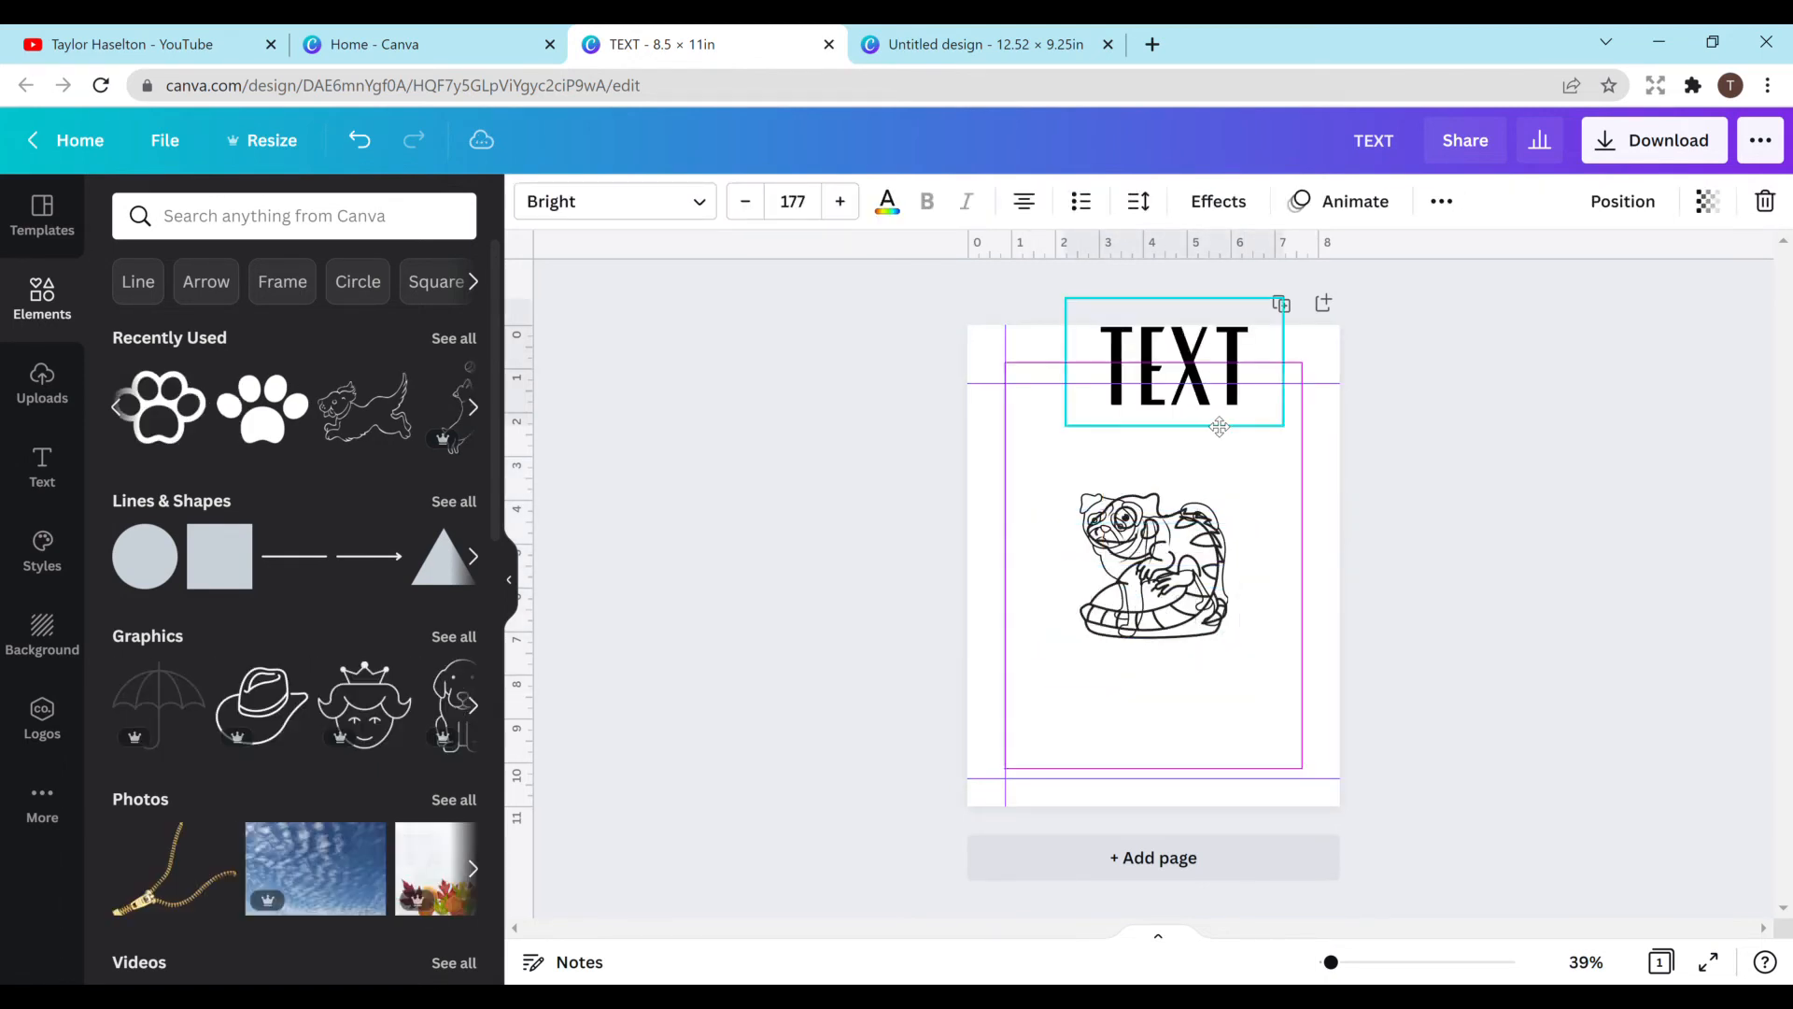
{"action": "left_click", "coordinate": [1155, 598]}
{"action": "left_click_drag", "start_coordinate": [1155, 598], "coordinate": [1255, 711]}
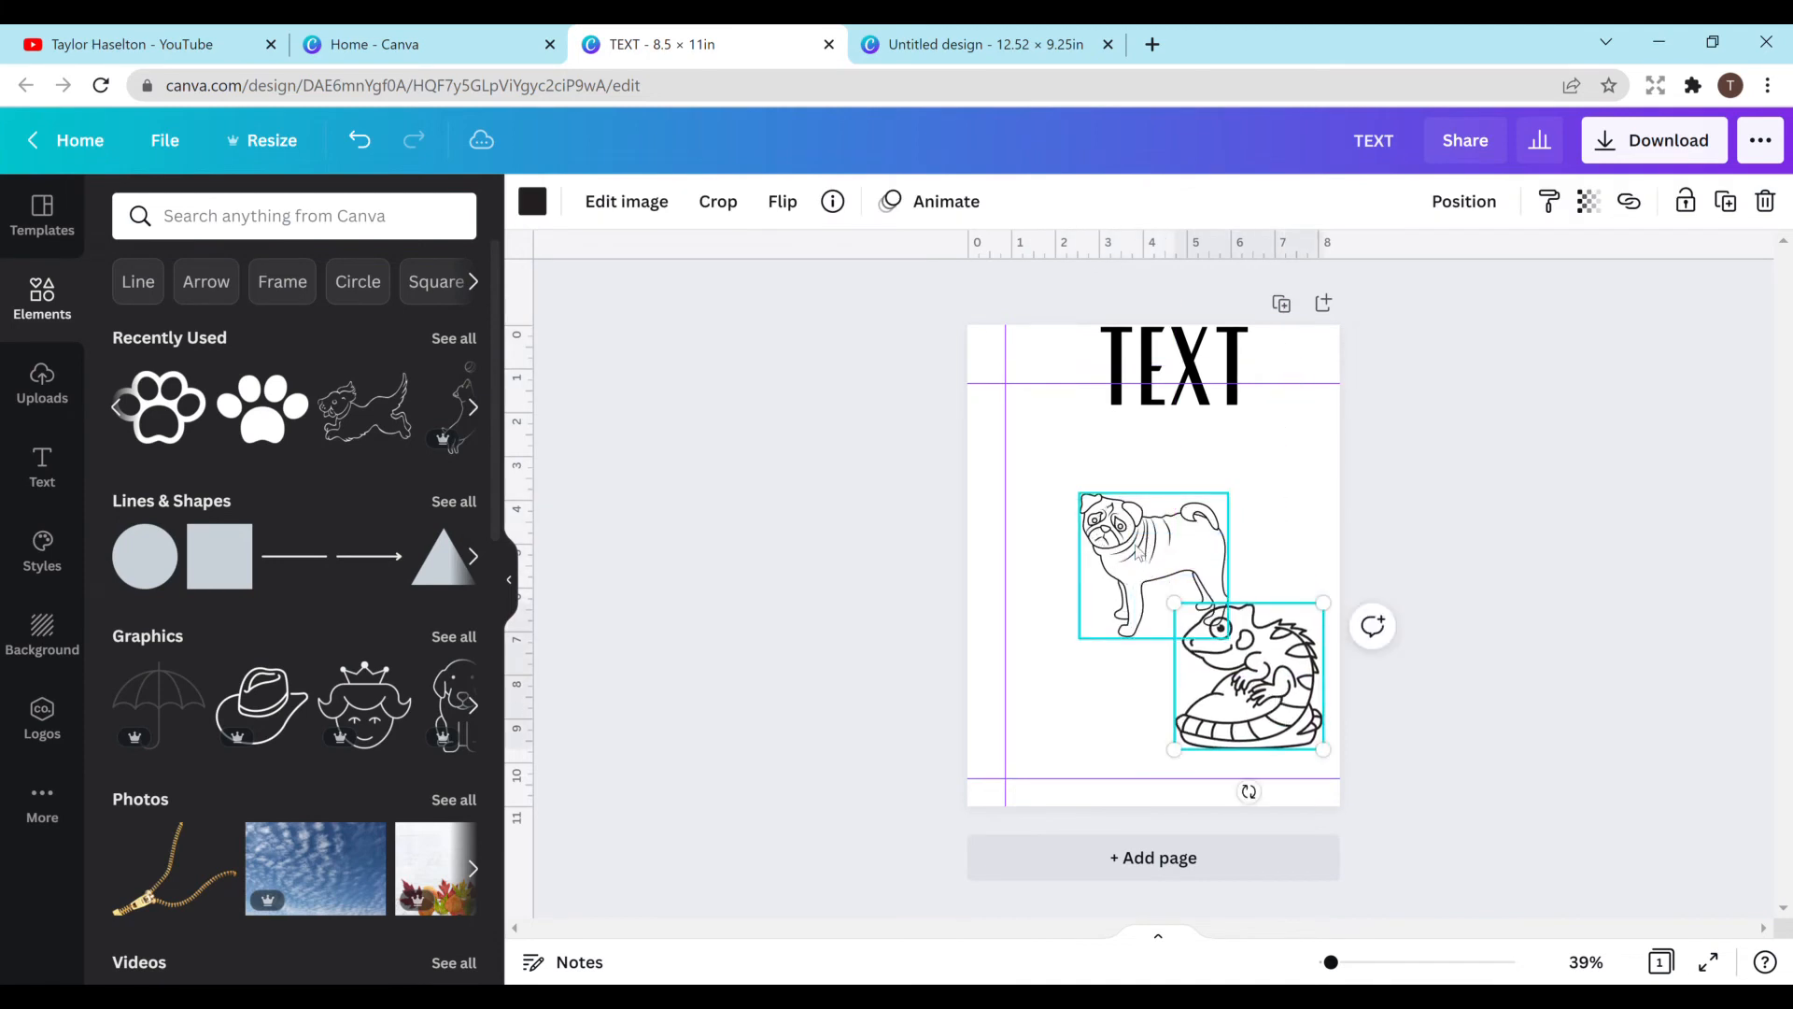
{"action": "left_click_drag", "start_coordinate": [1148, 566], "coordinate": [1111, 534]}
{"action": "left_click_drag", "start_coordinate": [1171, 409], "coordinate": [1203, 439]}
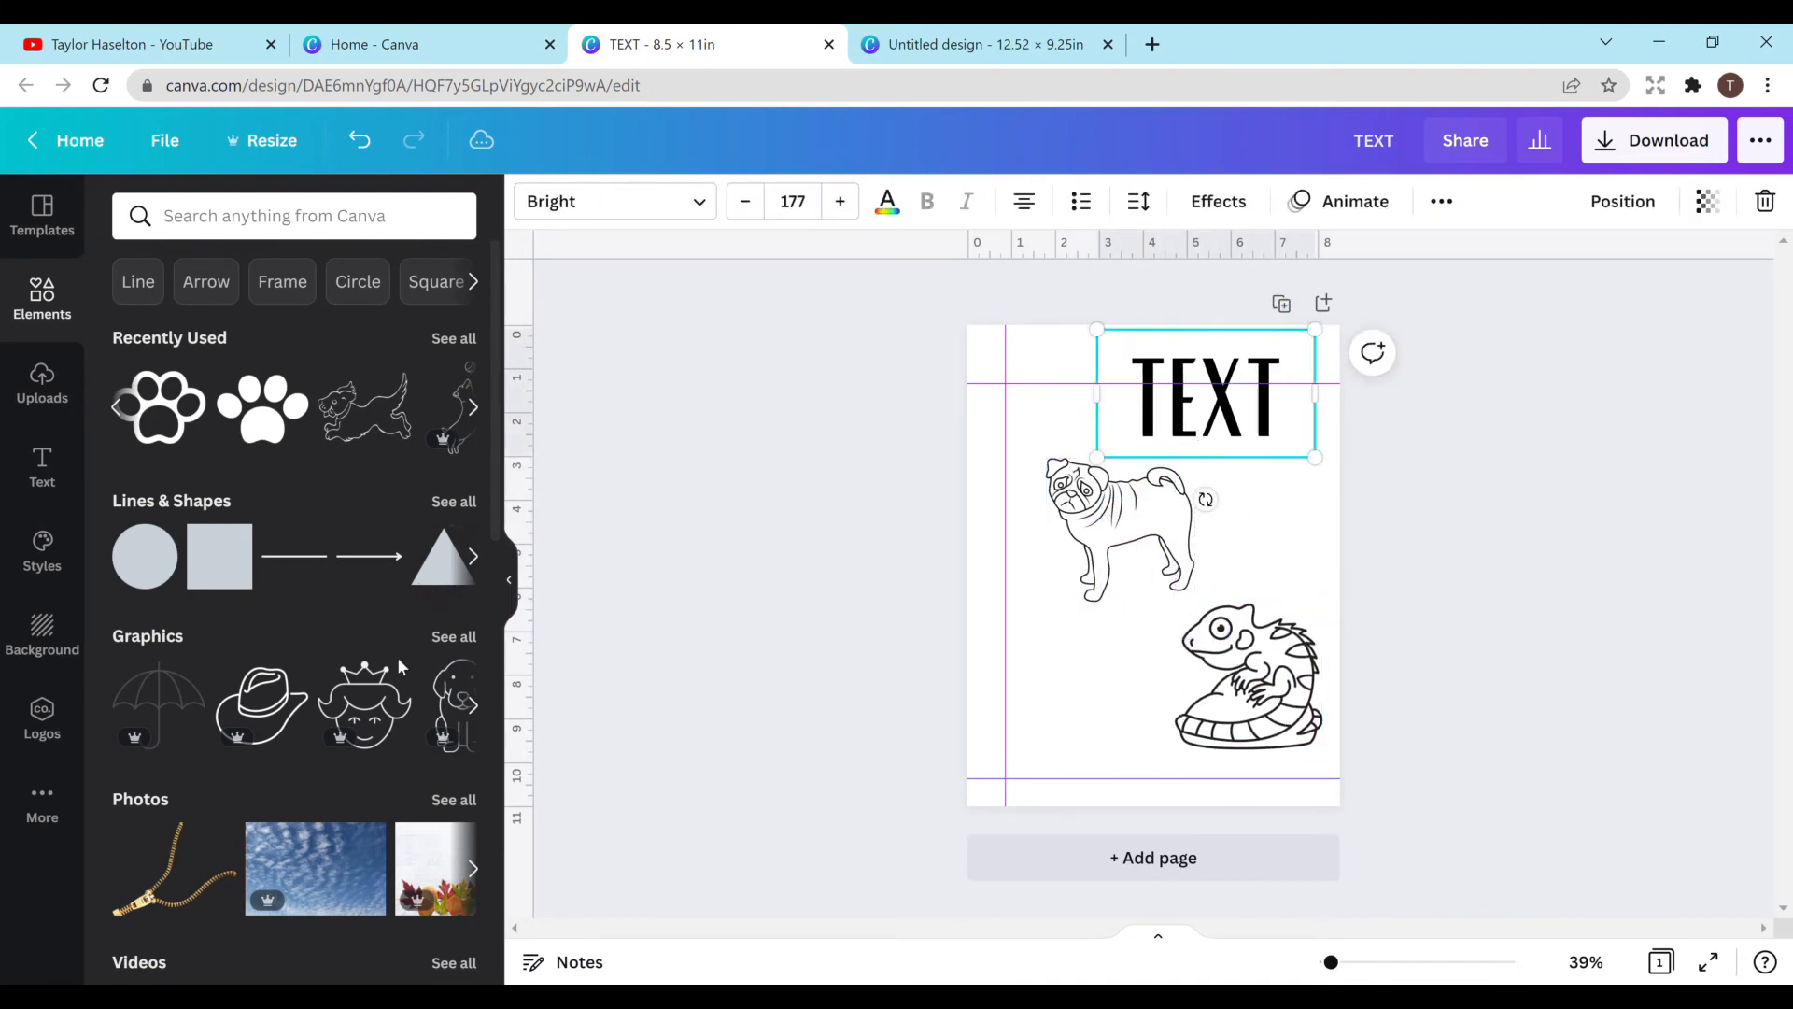
{"action": "left_click", "coordinate": [264, 707]}
{"action": "left_click_drag", "start_coordinate": [1167, 577], "coordinate": [1110, 691]}
Step: Examine the custom size and recent size options for resizing the 8.5 × 11 in design
{"action": "left_click_drag", "start_coordinate": [1033, 360], "coordinate": [1318, 747]}
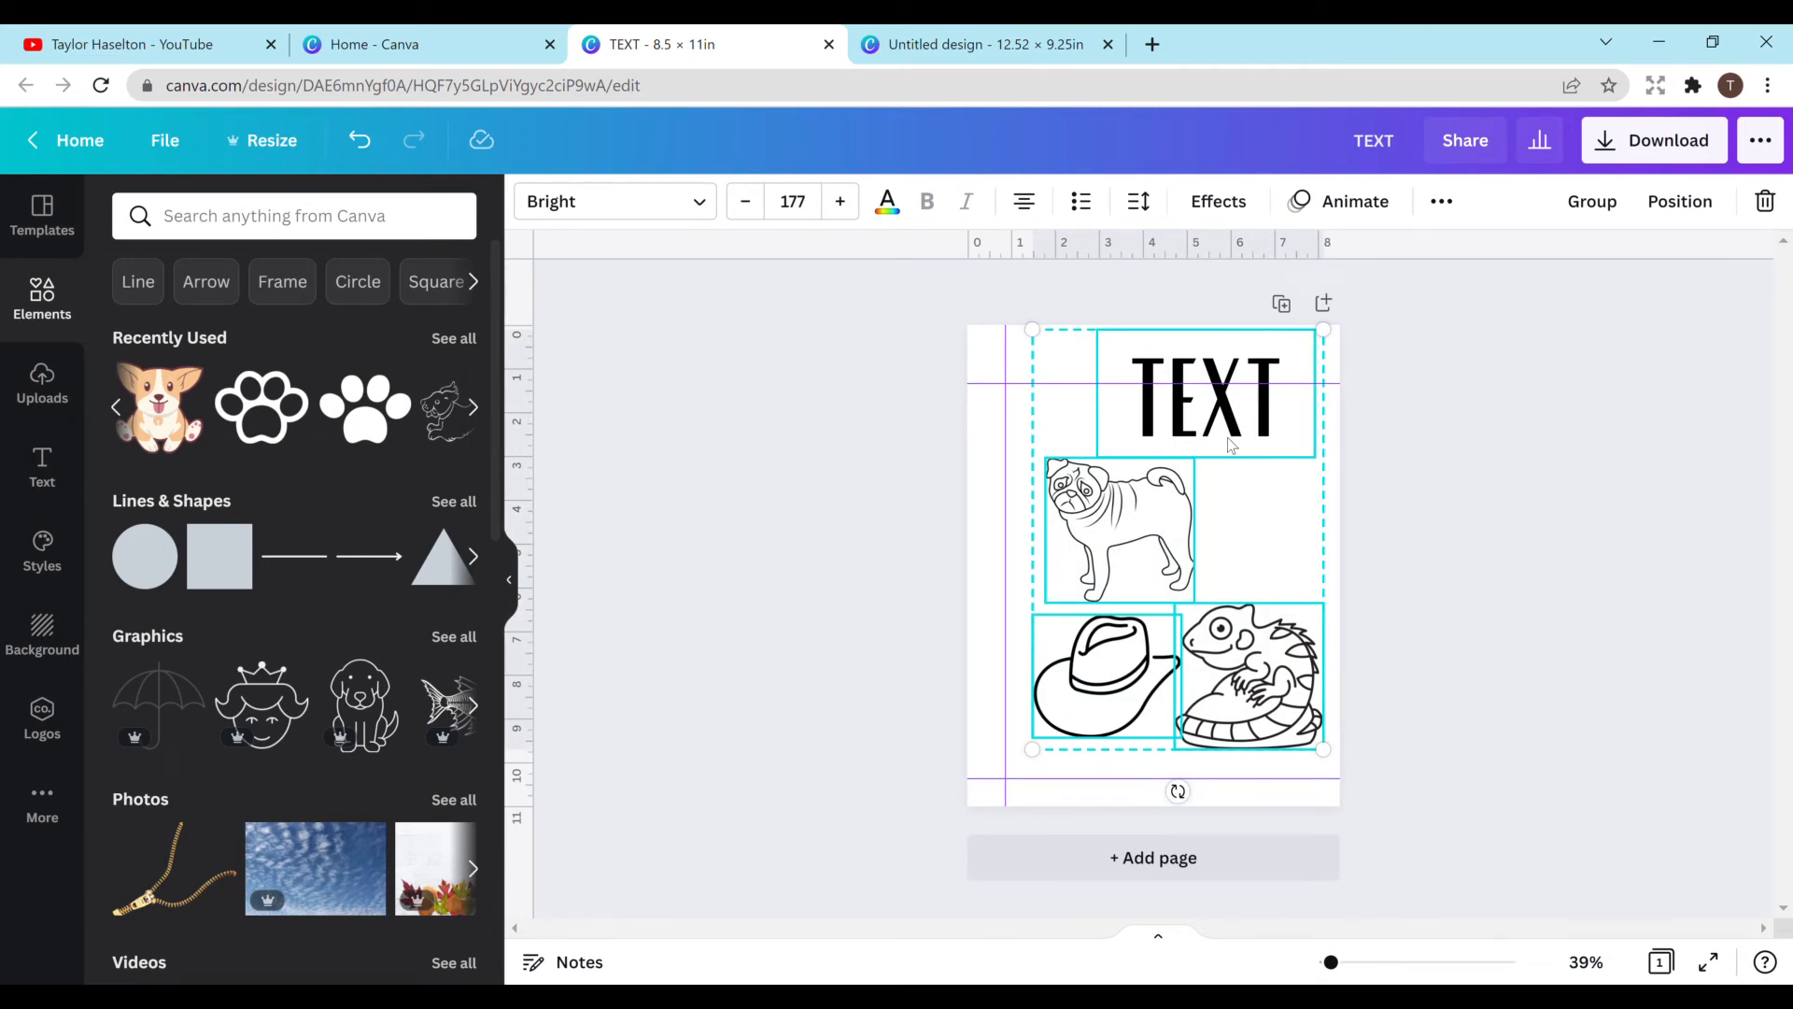
{"action": "left_click", "coordinate": [271, 140]}
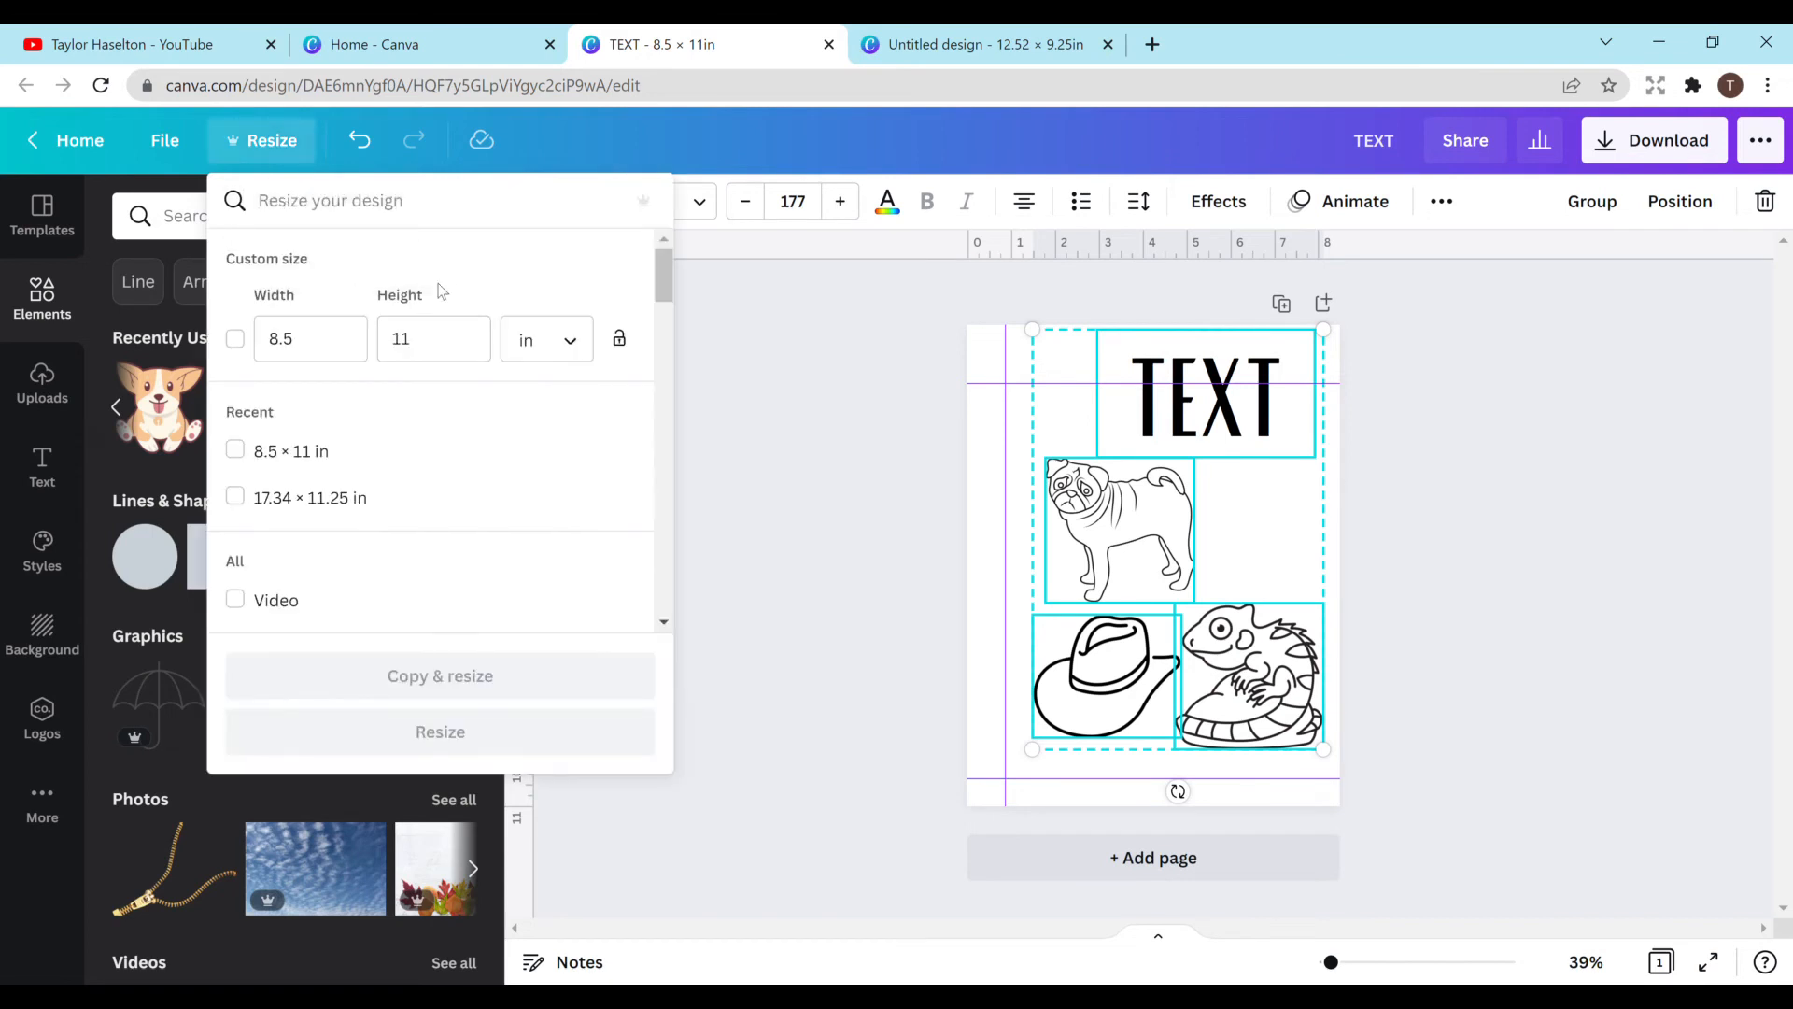
{"action": "left_click", "coordinate": [887, 439]}
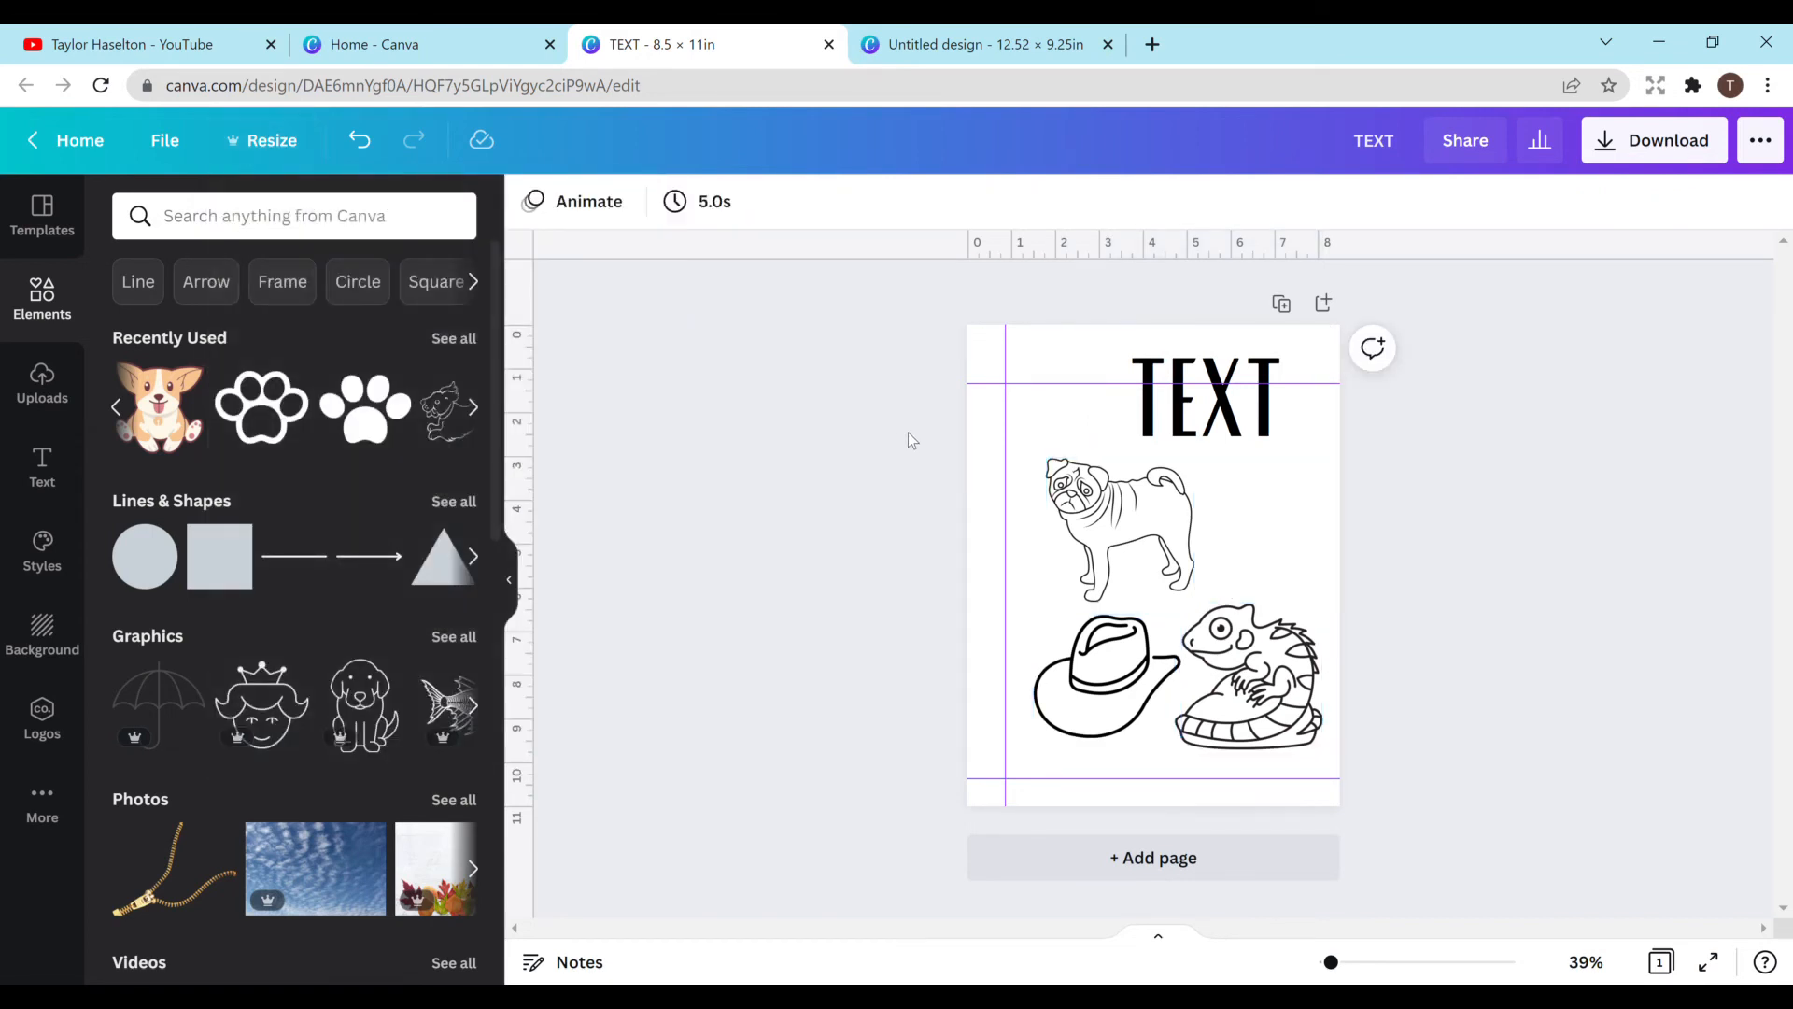
Step: Copy the heading, pug, hat and lizard into the untitled 12.52 × 9.25 in design and centre them within the page
{"action": "left_click_drag", "start_coordinate": [929, 340], "coordinate": [1401, 794]}
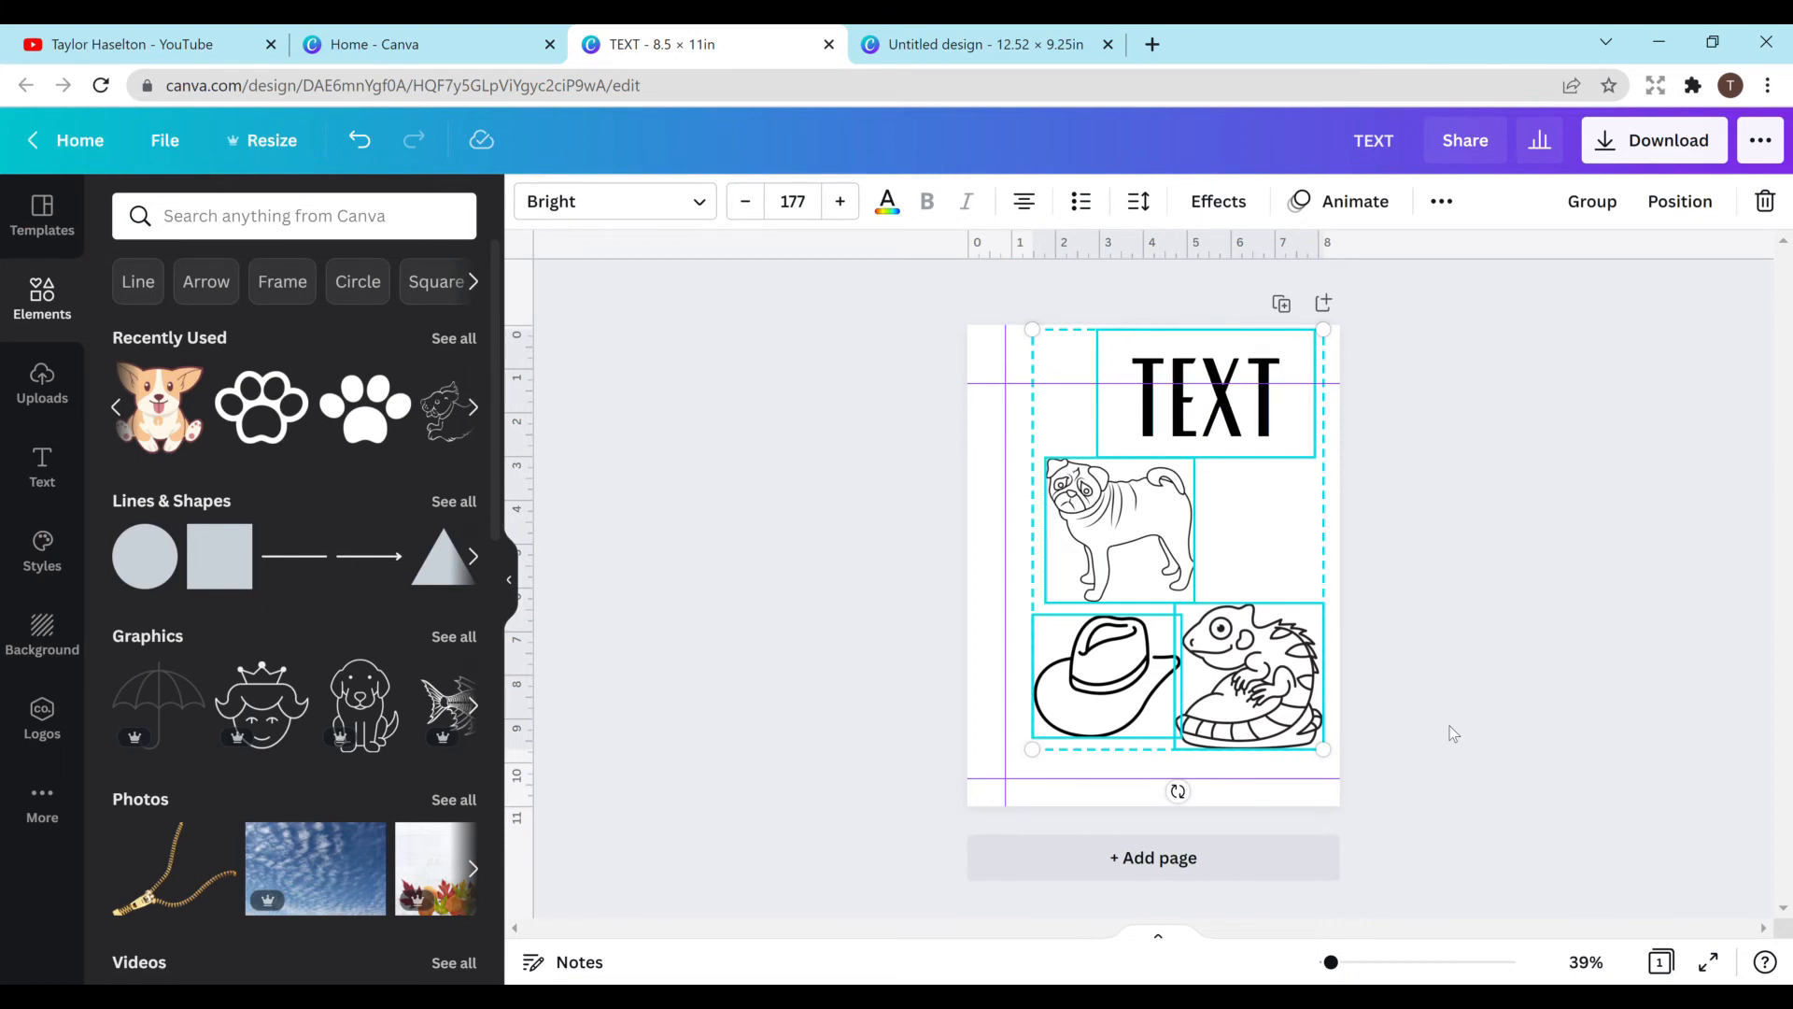
{"action": "left_click", "coordinate": [998, 39]}
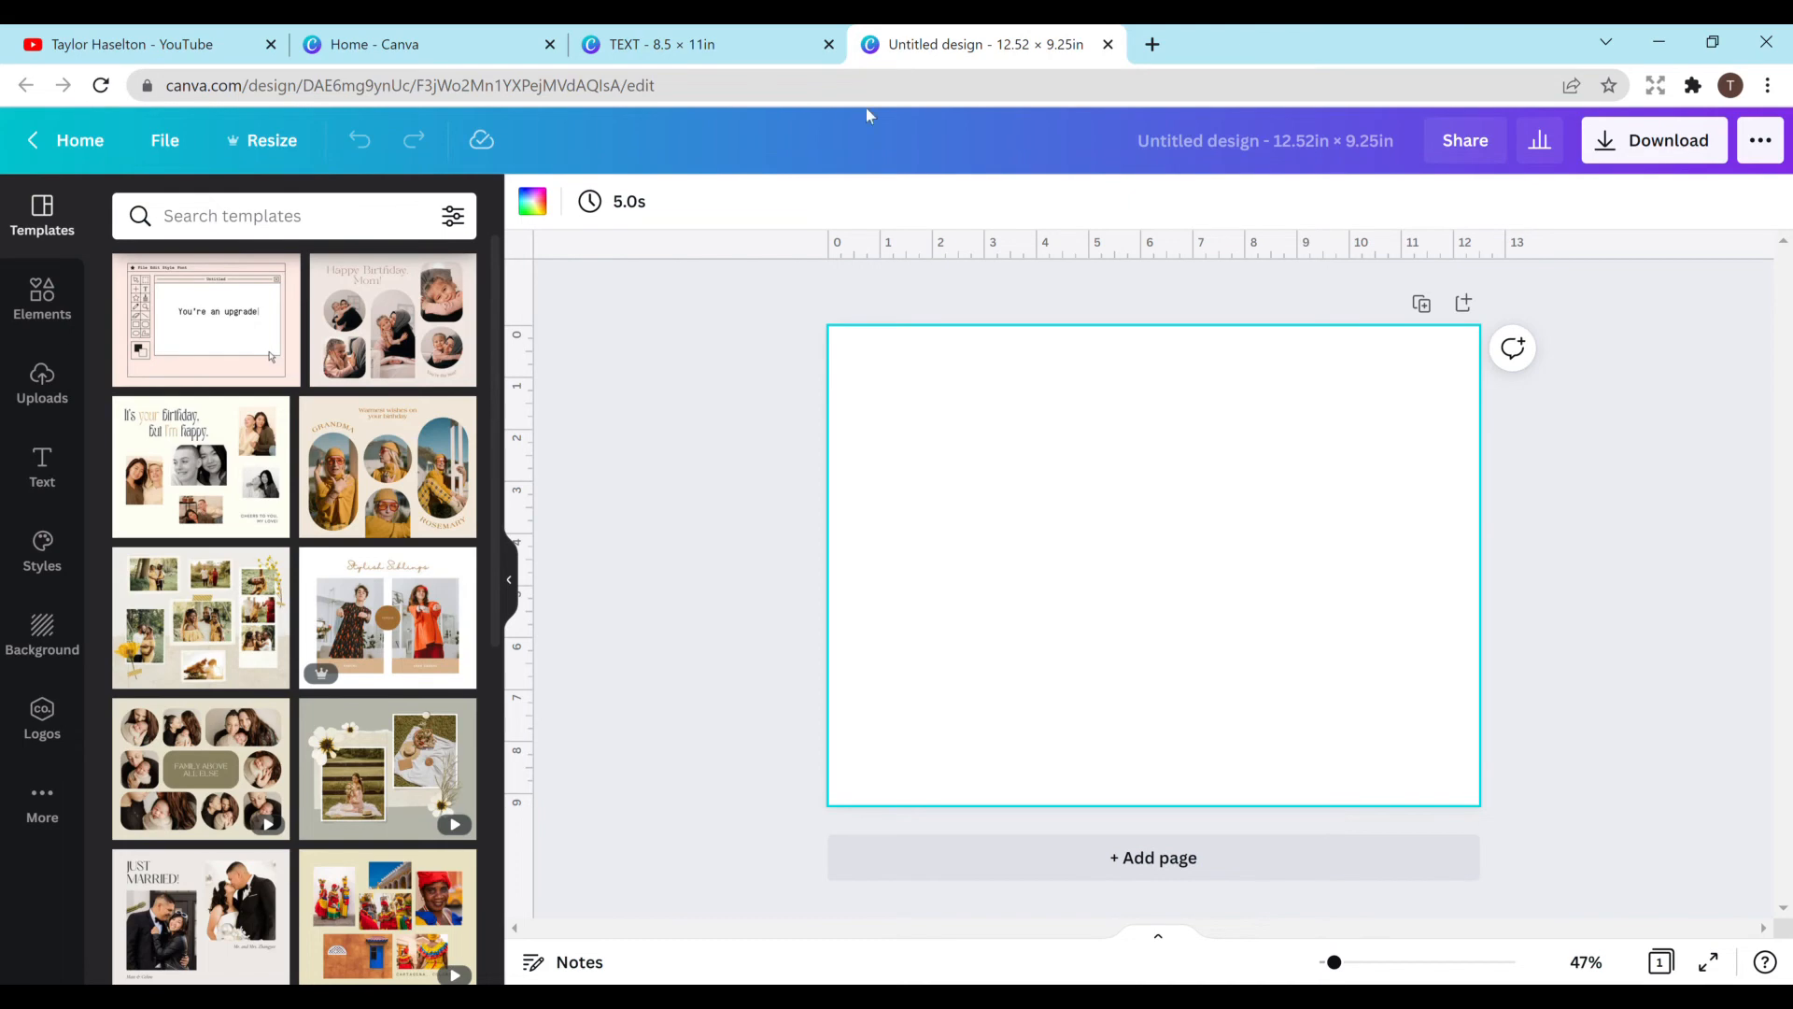
{"action": "key", "text": "ctrl+v"}
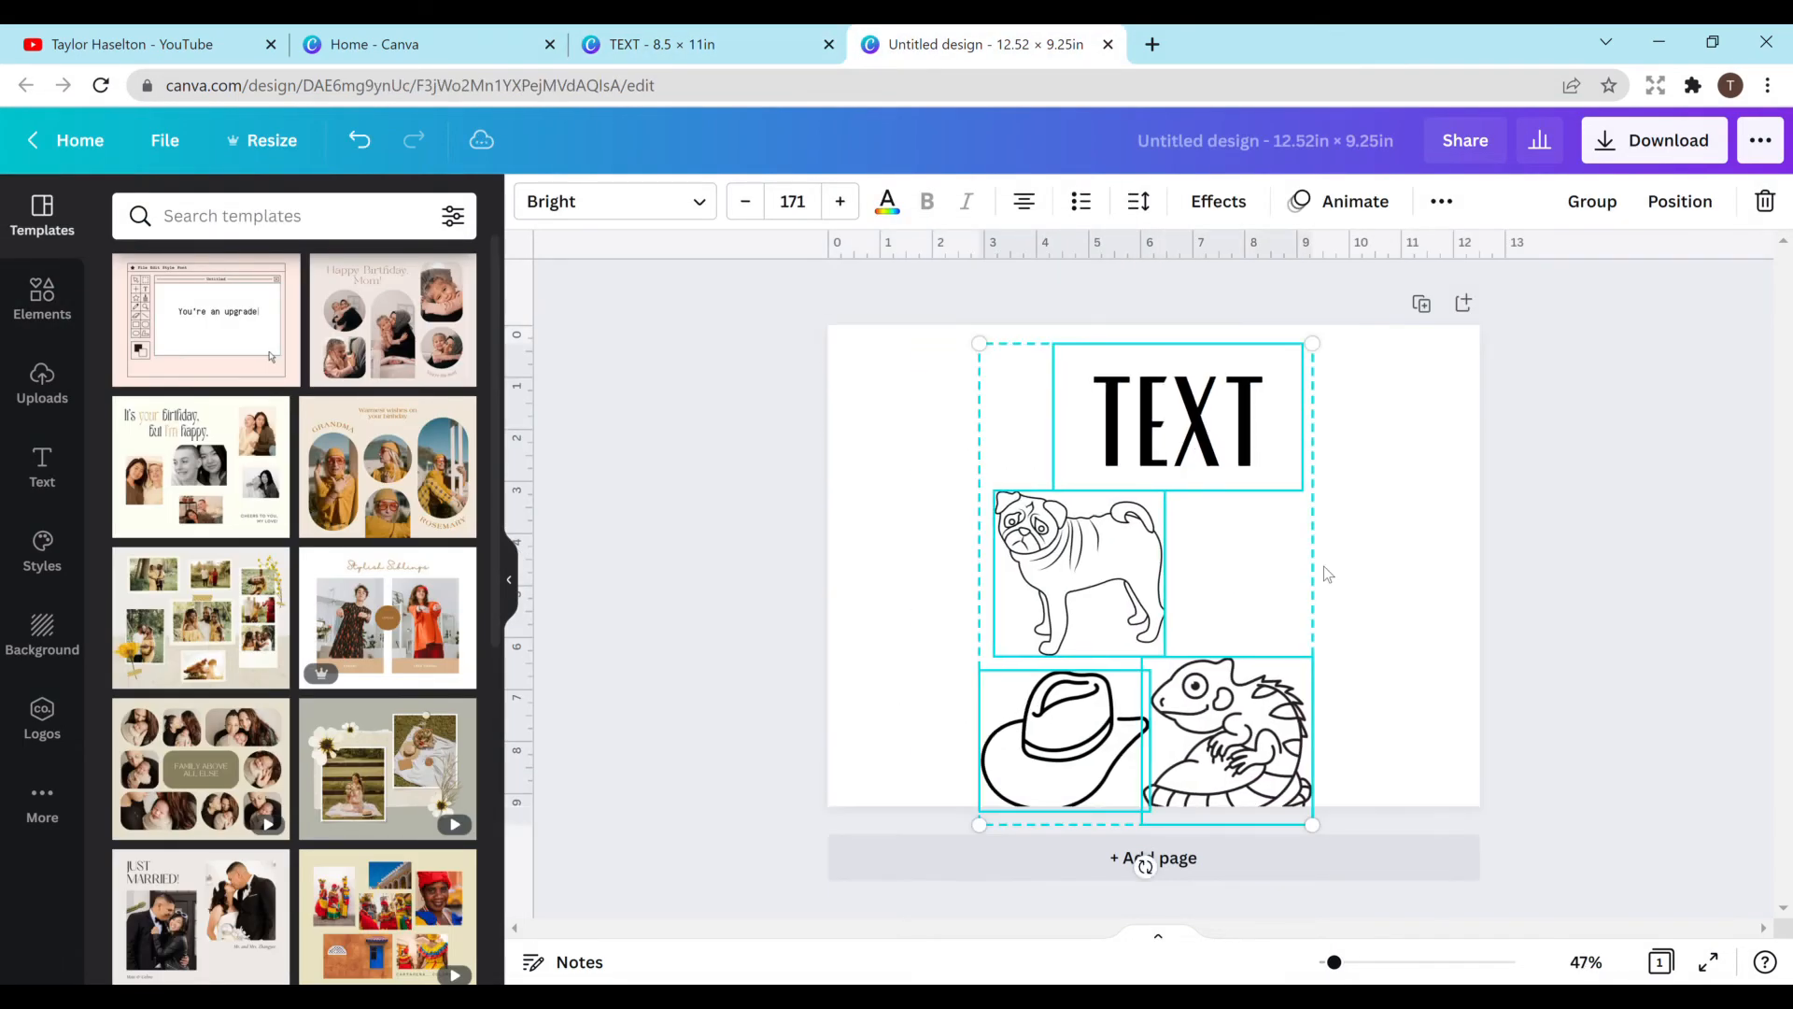
{"action": "left_click_drag", "start_coordinate": [1289, 555], "coordinate": [1311, 537]}
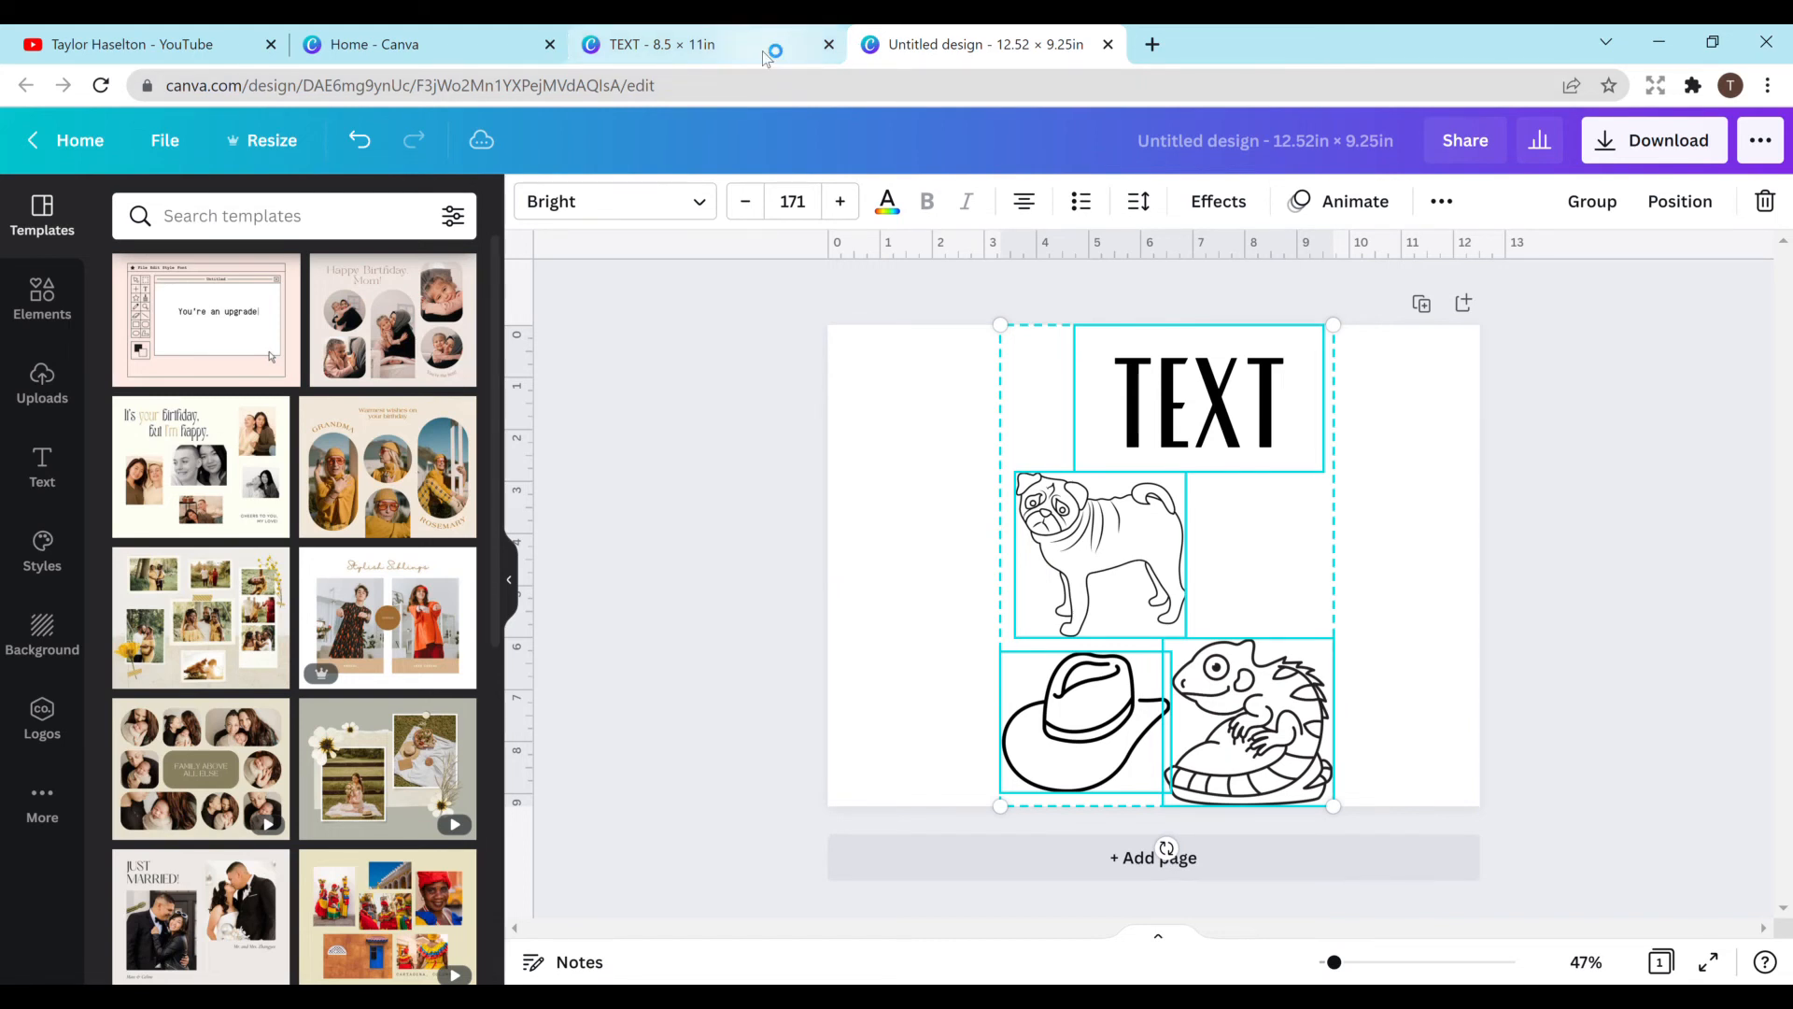
Step: Return to the TEXT design and apply the Gagalin style with a blue background, white heading and yellow pug and lizard
{"action": "left_click", "coordinate": [710, 44]}
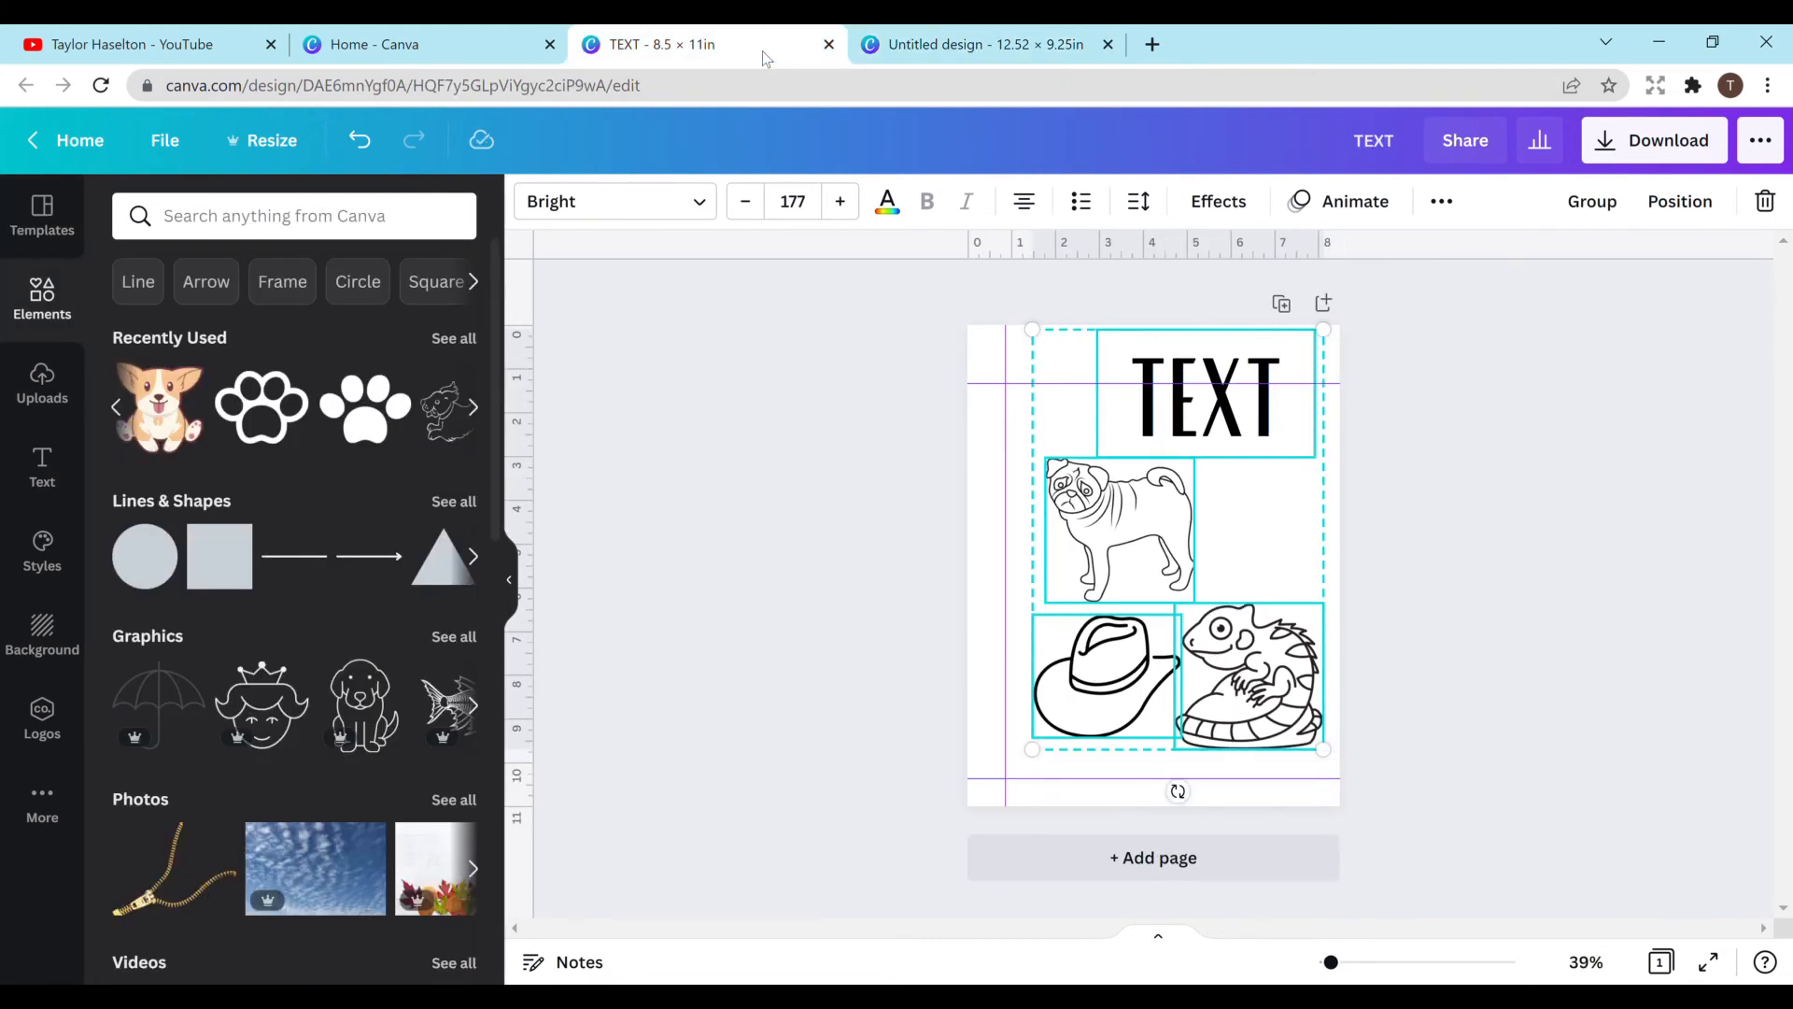
{"action": "left_click", "coordinate": [1229, 564]}
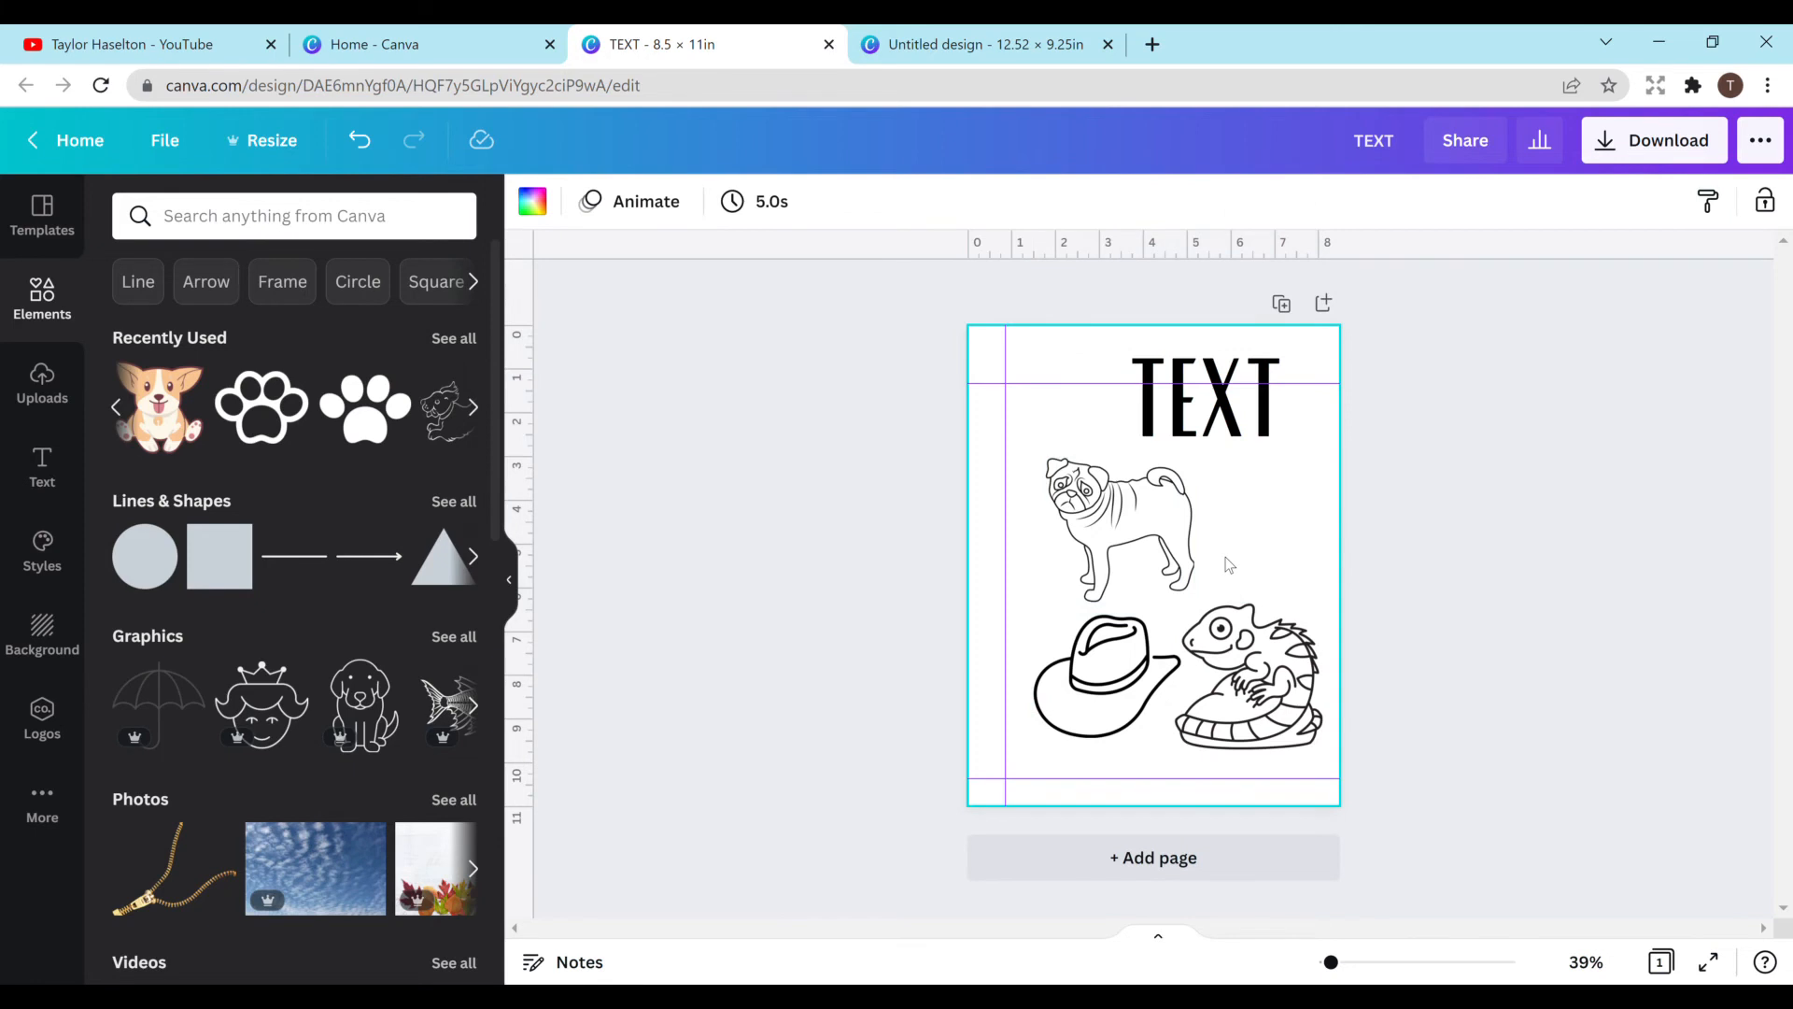
{"action": "left_click", "coordinate": [1175, 520]}
{"action": "left_click", "coordinate": [1300, 544]}
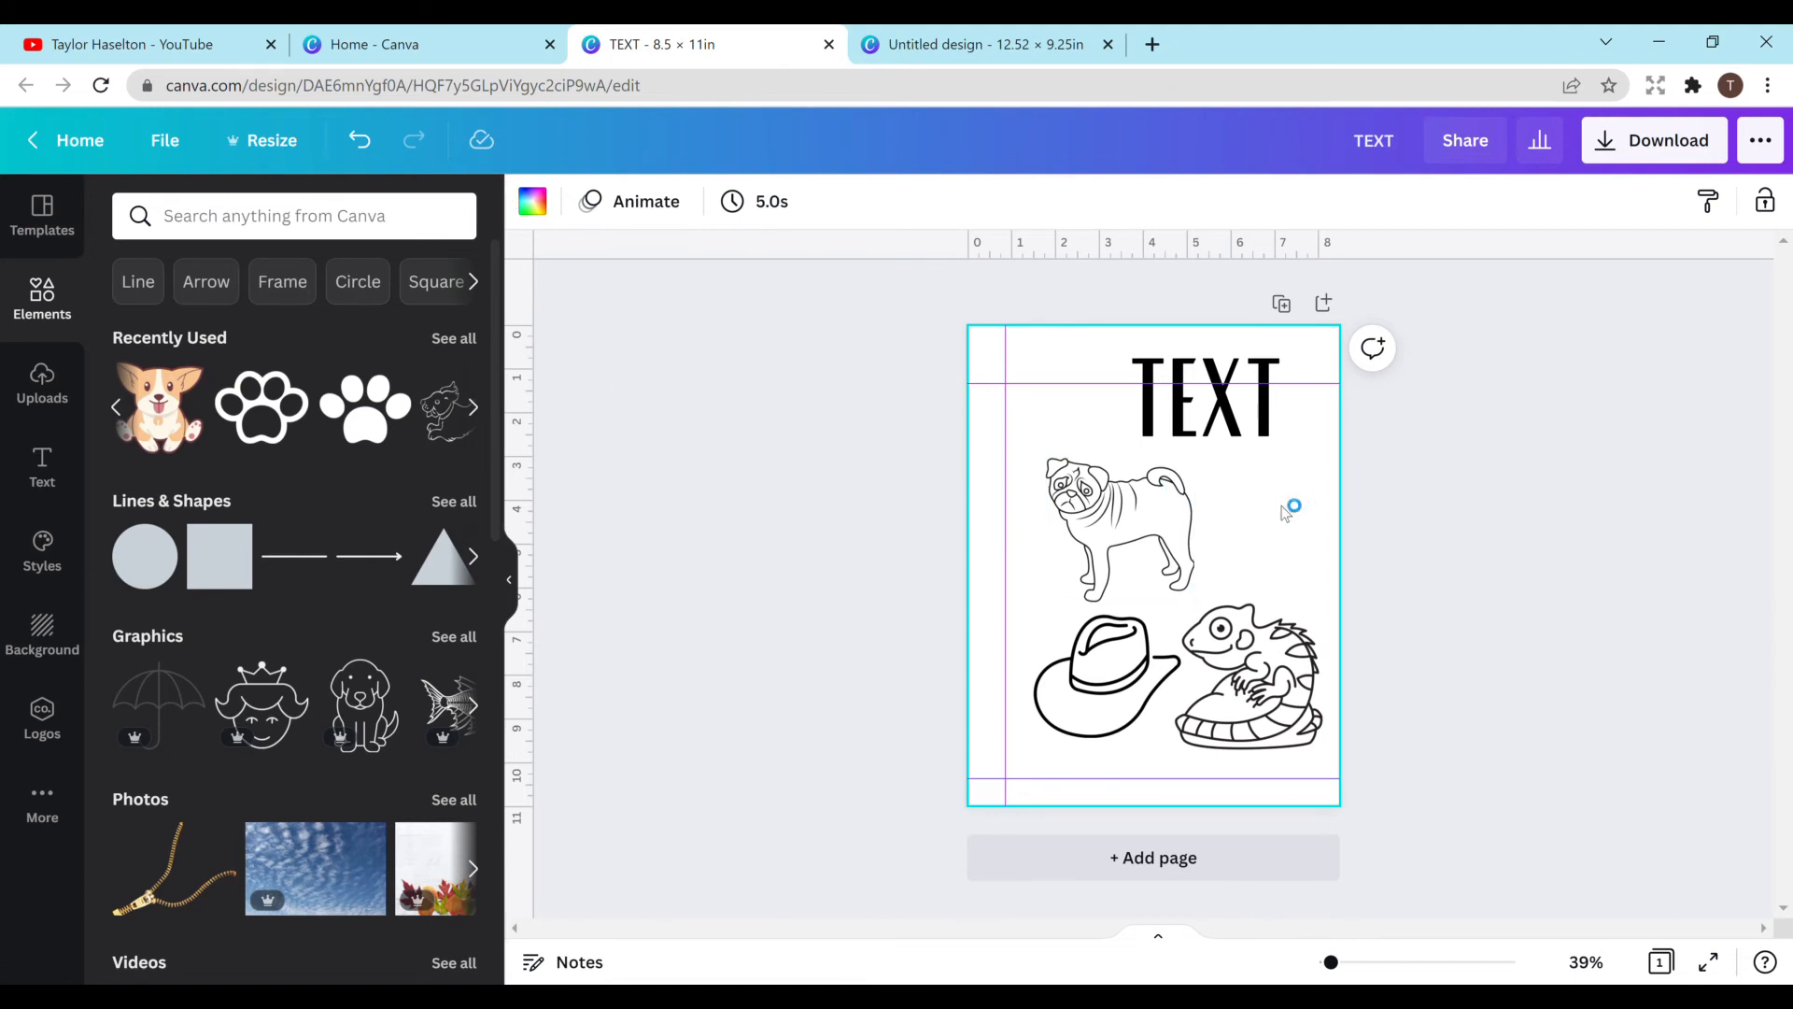
{"action": "left_click", "coordinate": [54, 634]}
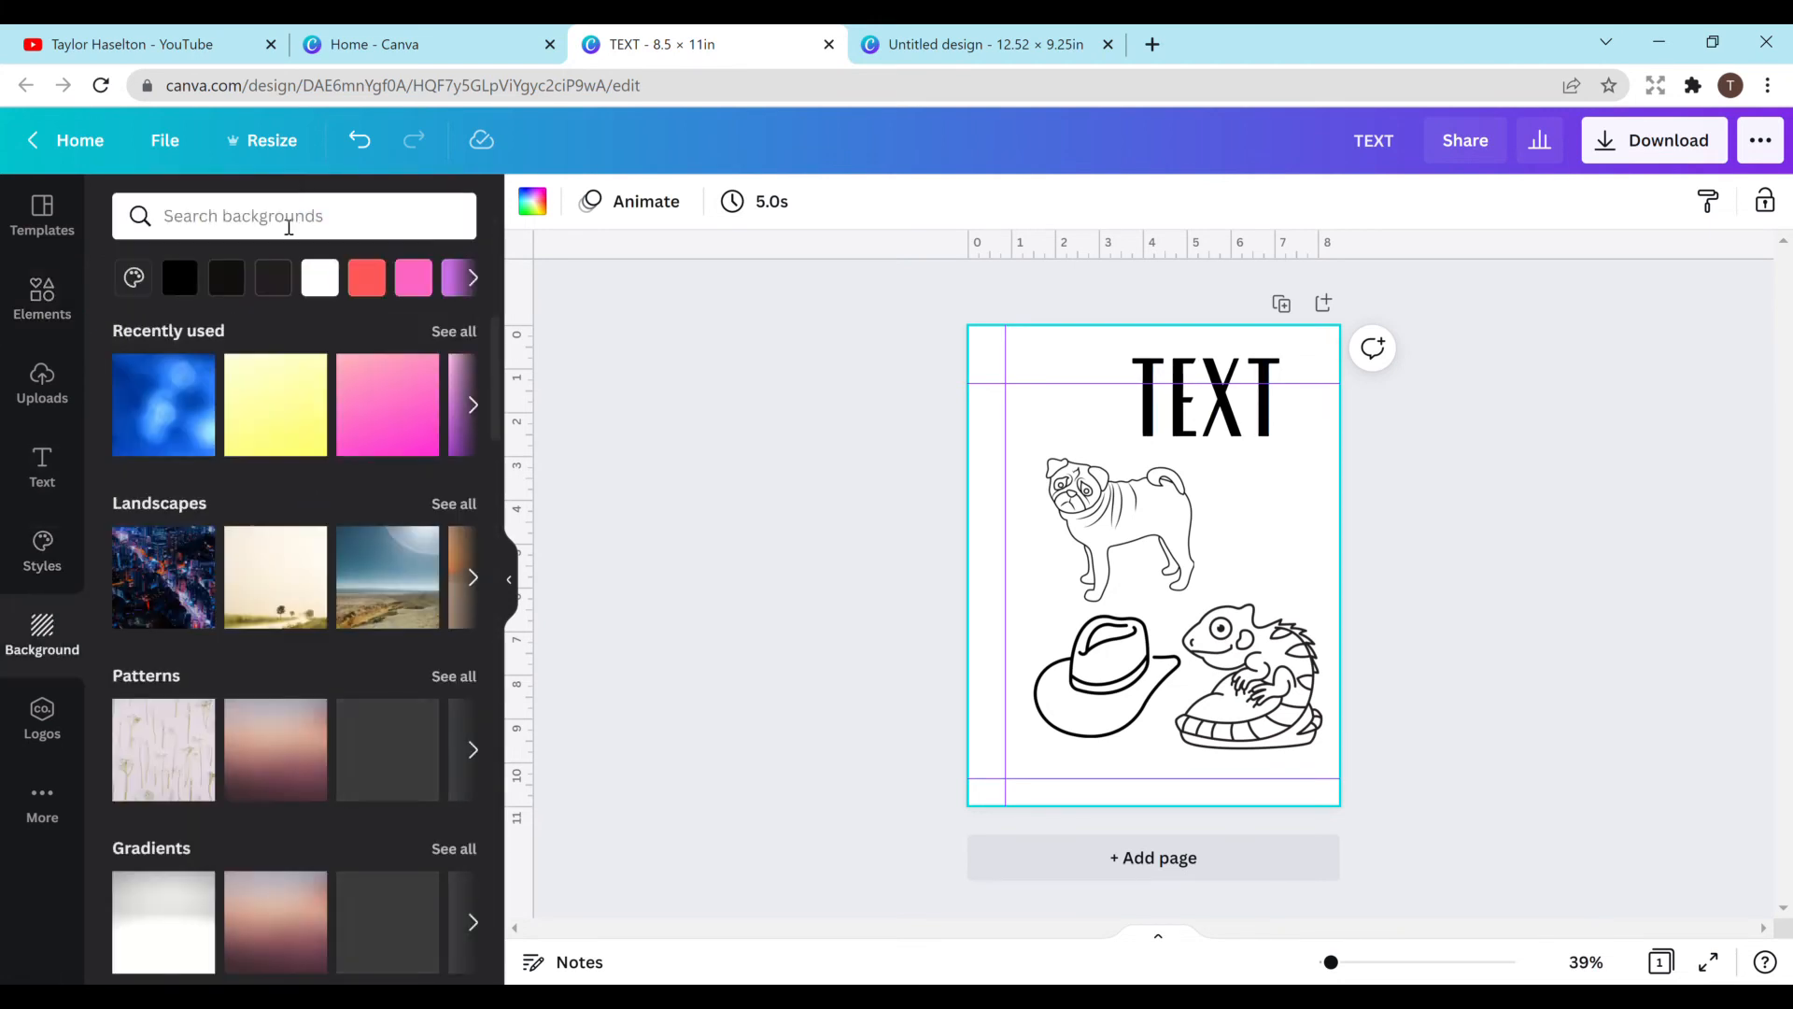
{"action": "left_click", "coordinate": [44, 544]}
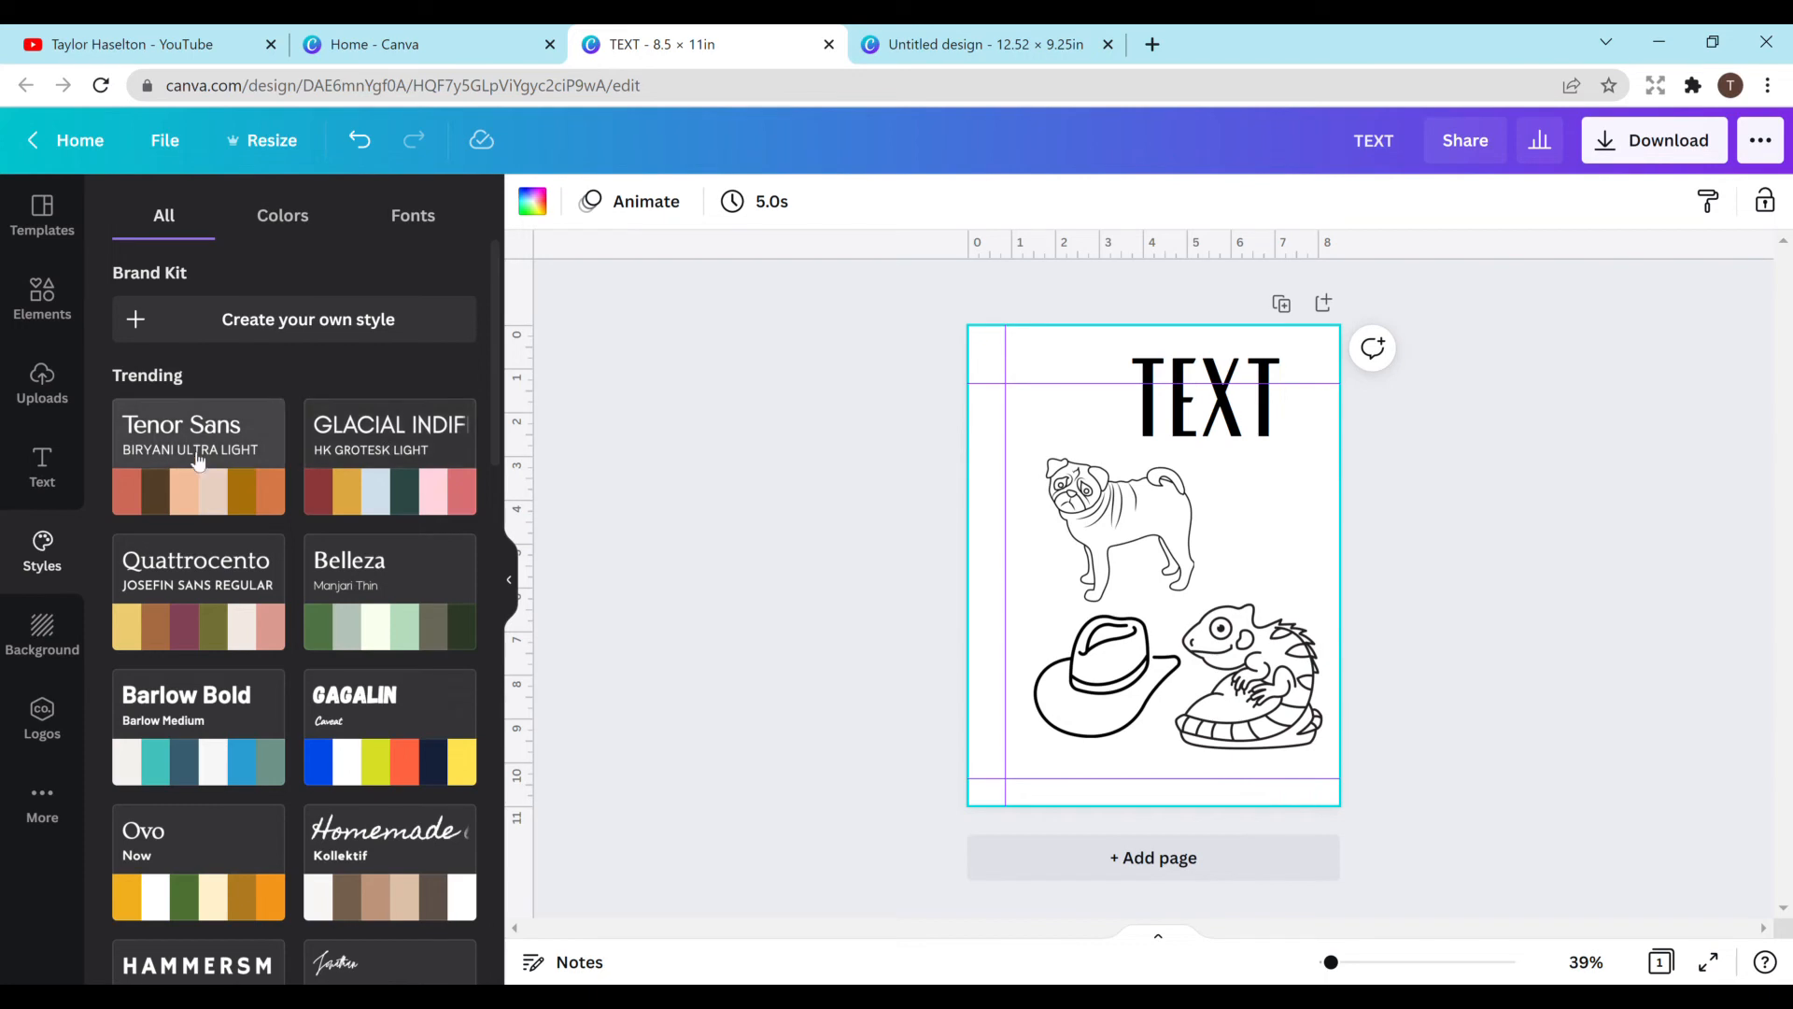
{"action": "left_click", "coordinate": [235, 493]}
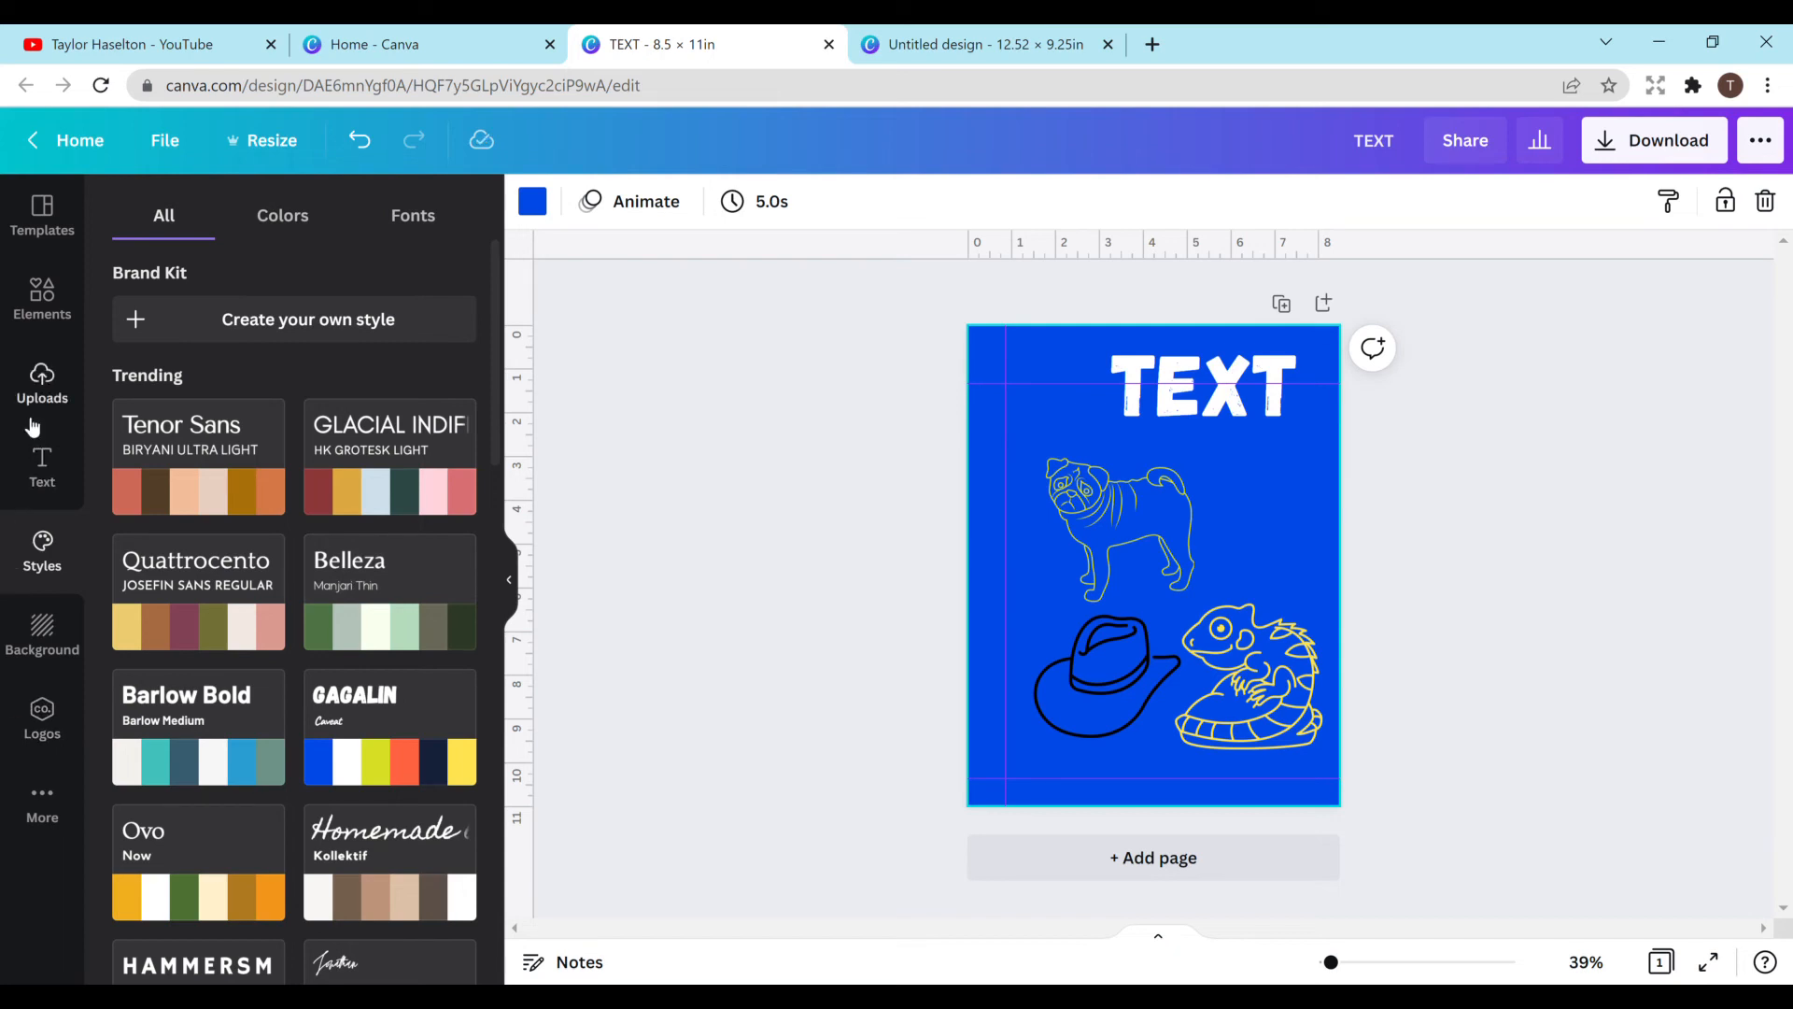
Step: Look over the monthly budget templates and return to the elements
{"action": "left_click", "coordinate": [41, 290]}
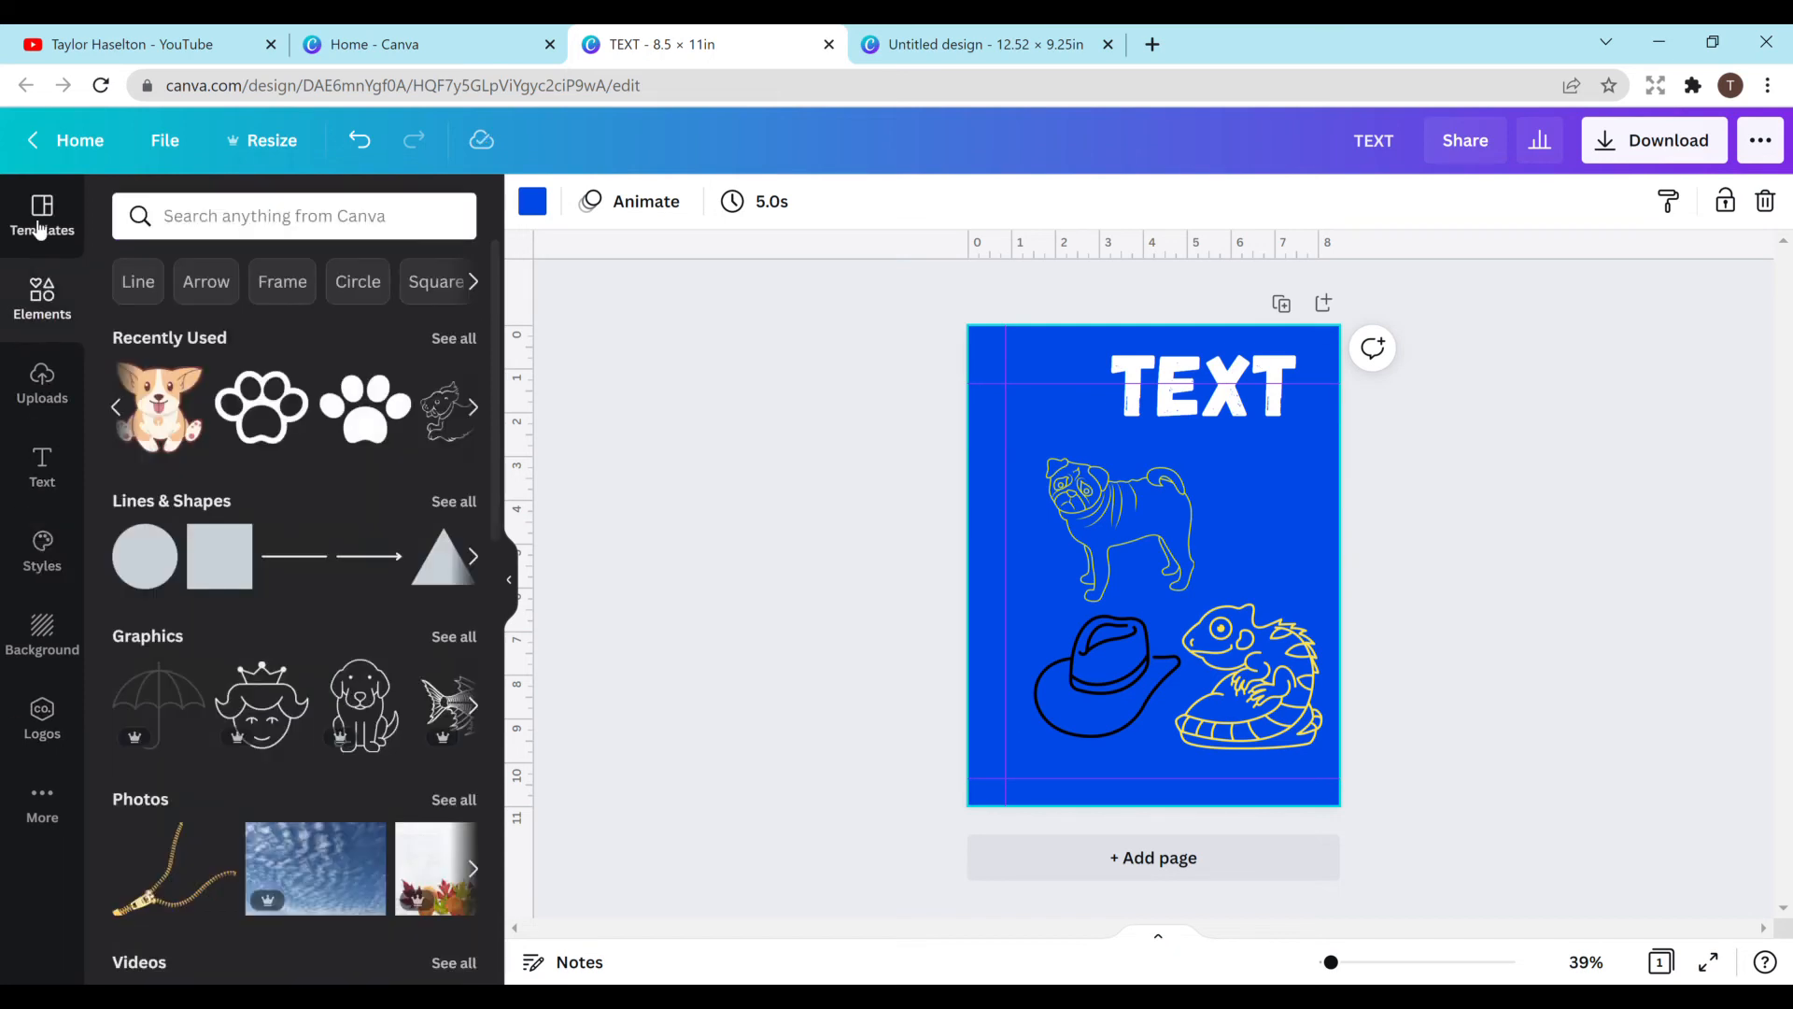
{"action": "left_click", "coordinate": [41, 219]}
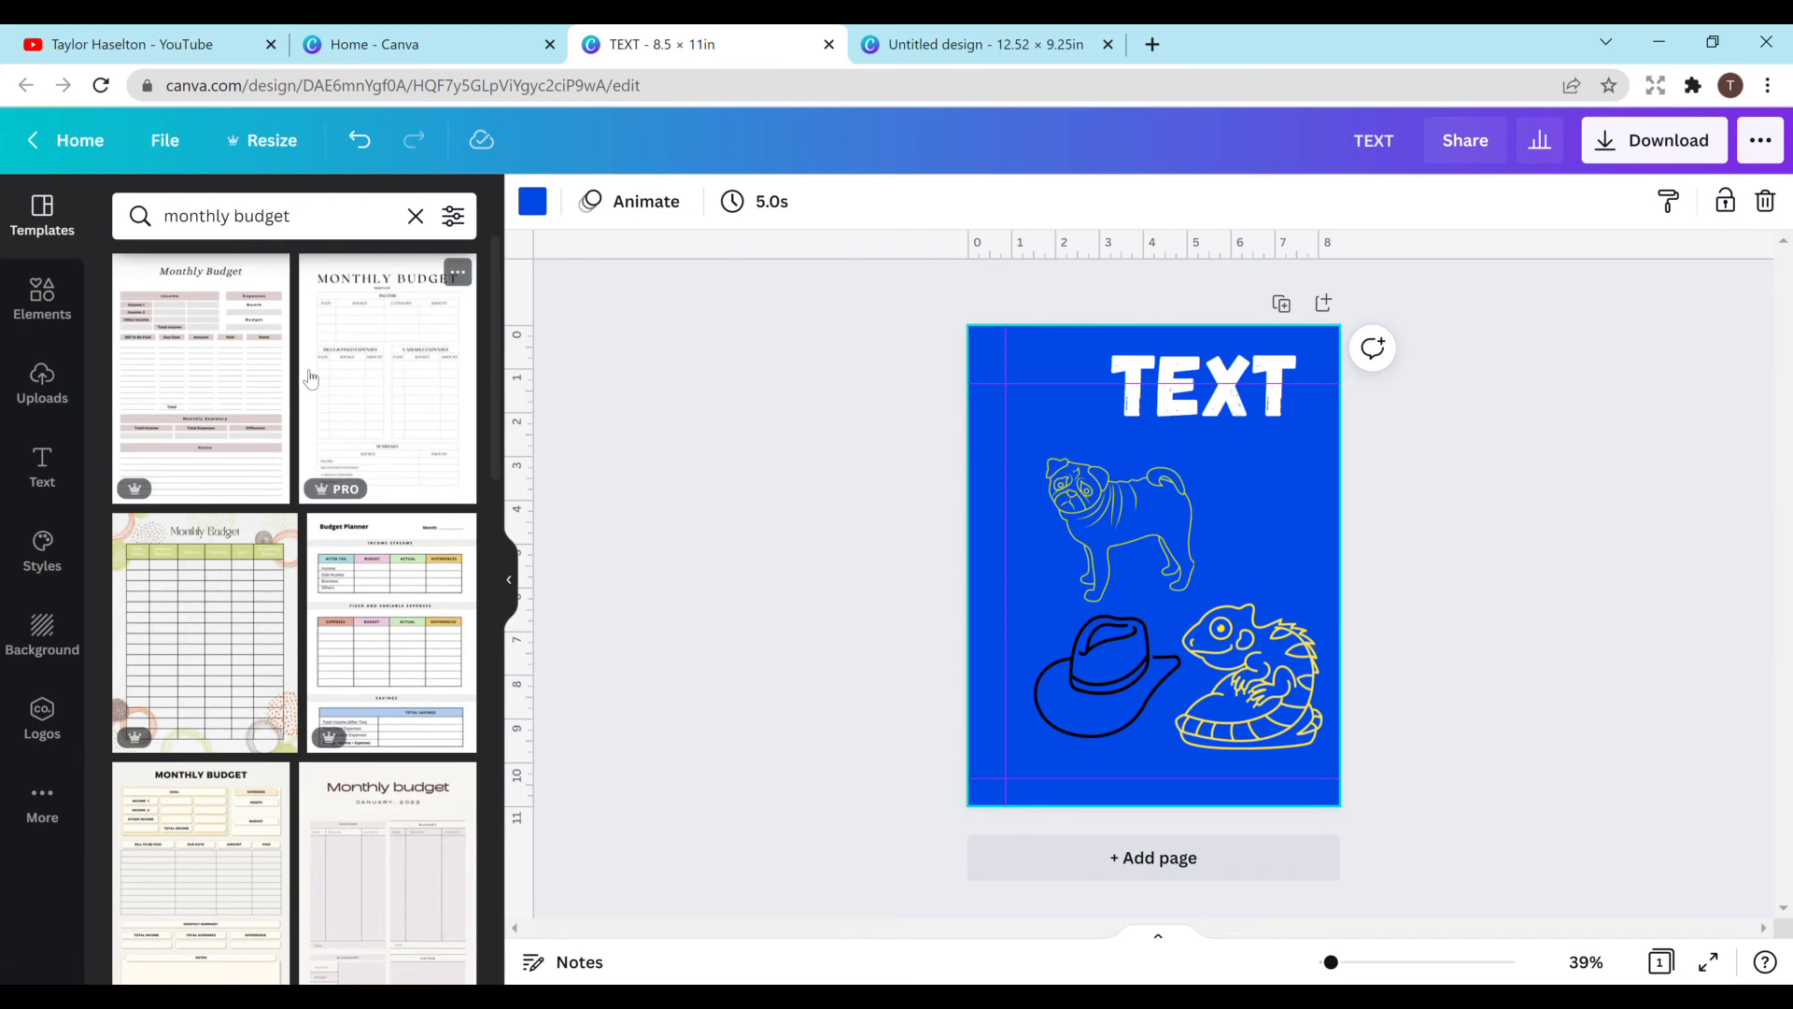
{"action": "left_click", "coordinate": [35, 295]}
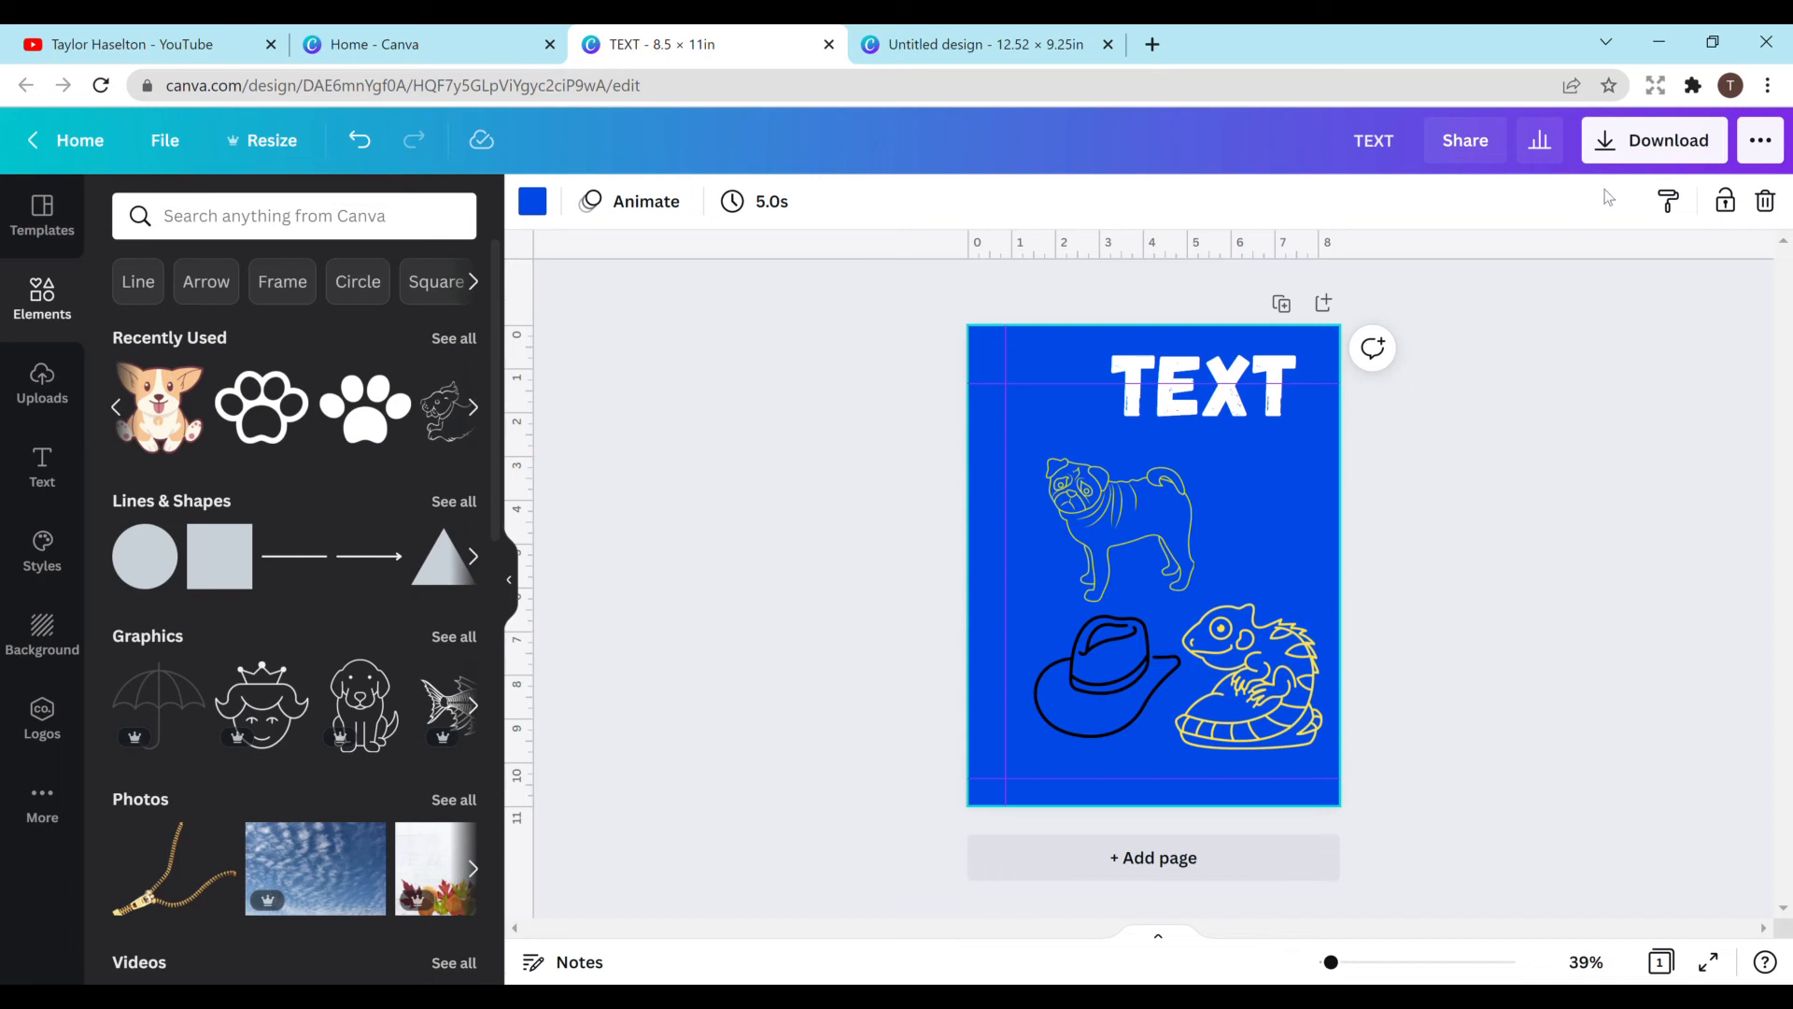
Step: Review the download file types, choose PDF Standard, and close the download settings without downloading
{"action": "left_click", "coordinate": [1634, 156]}
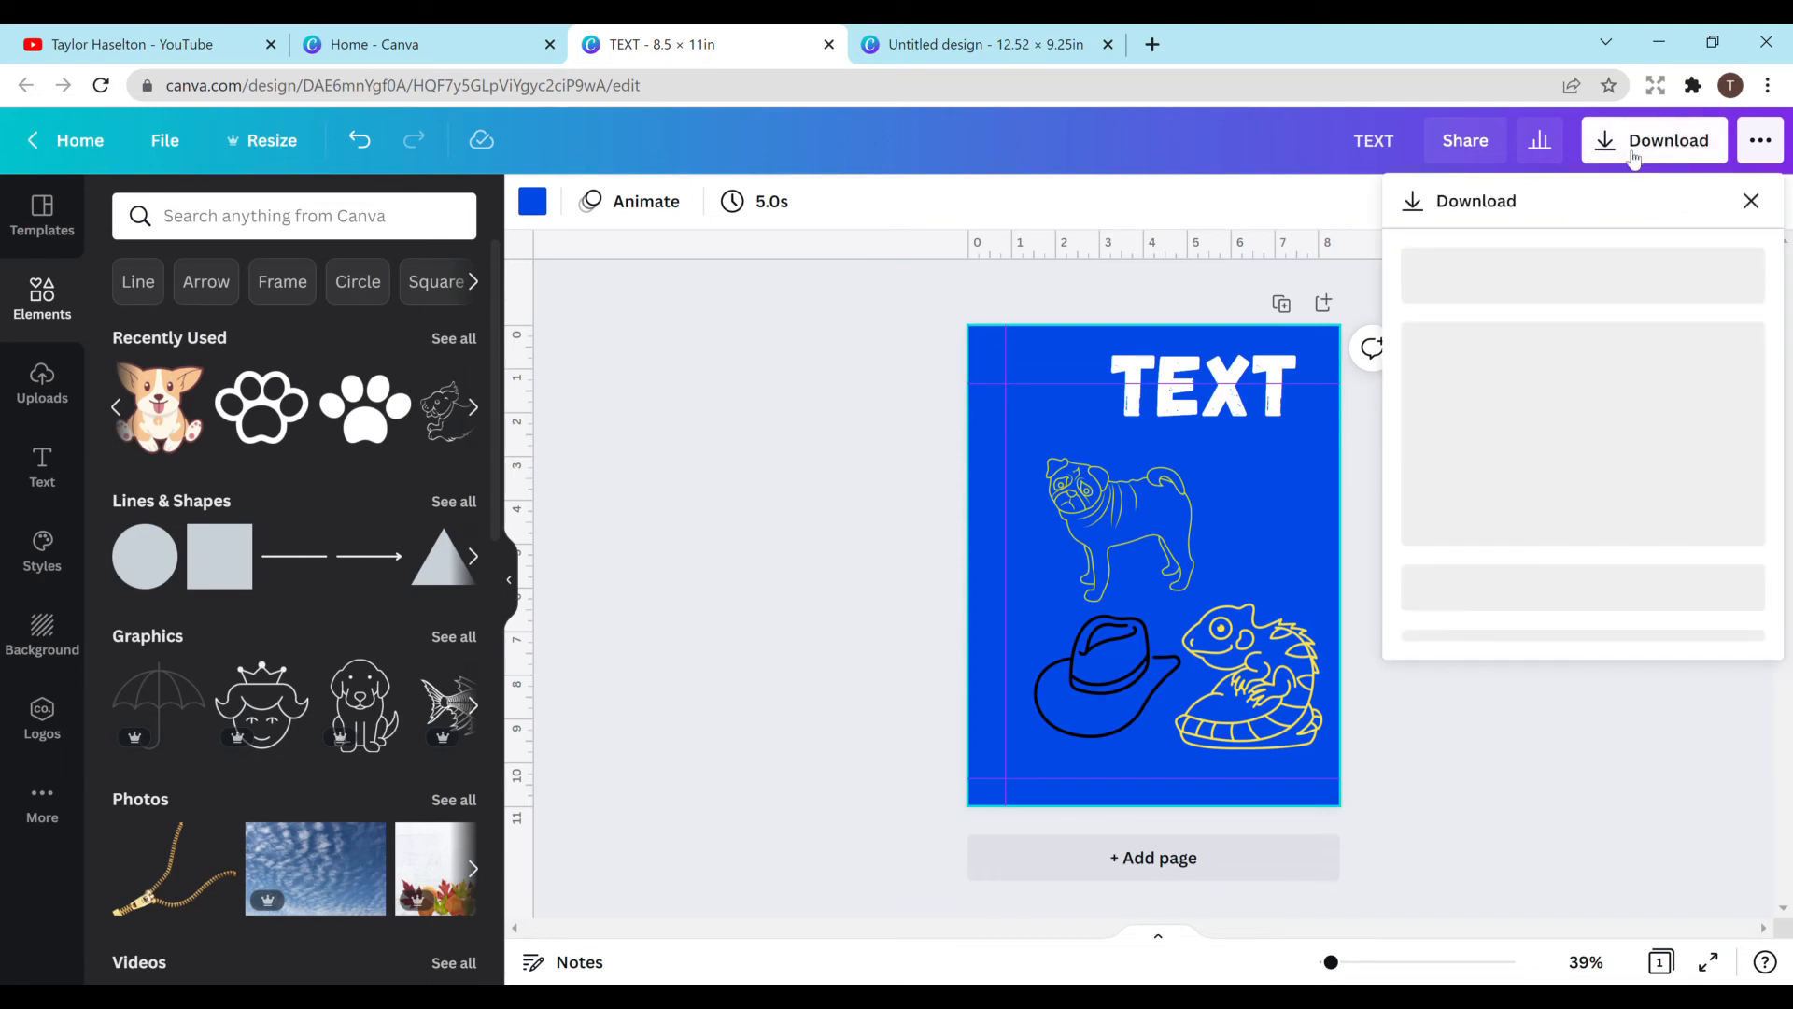
{"action": "left_click", "coordinate": [1542, 304]}
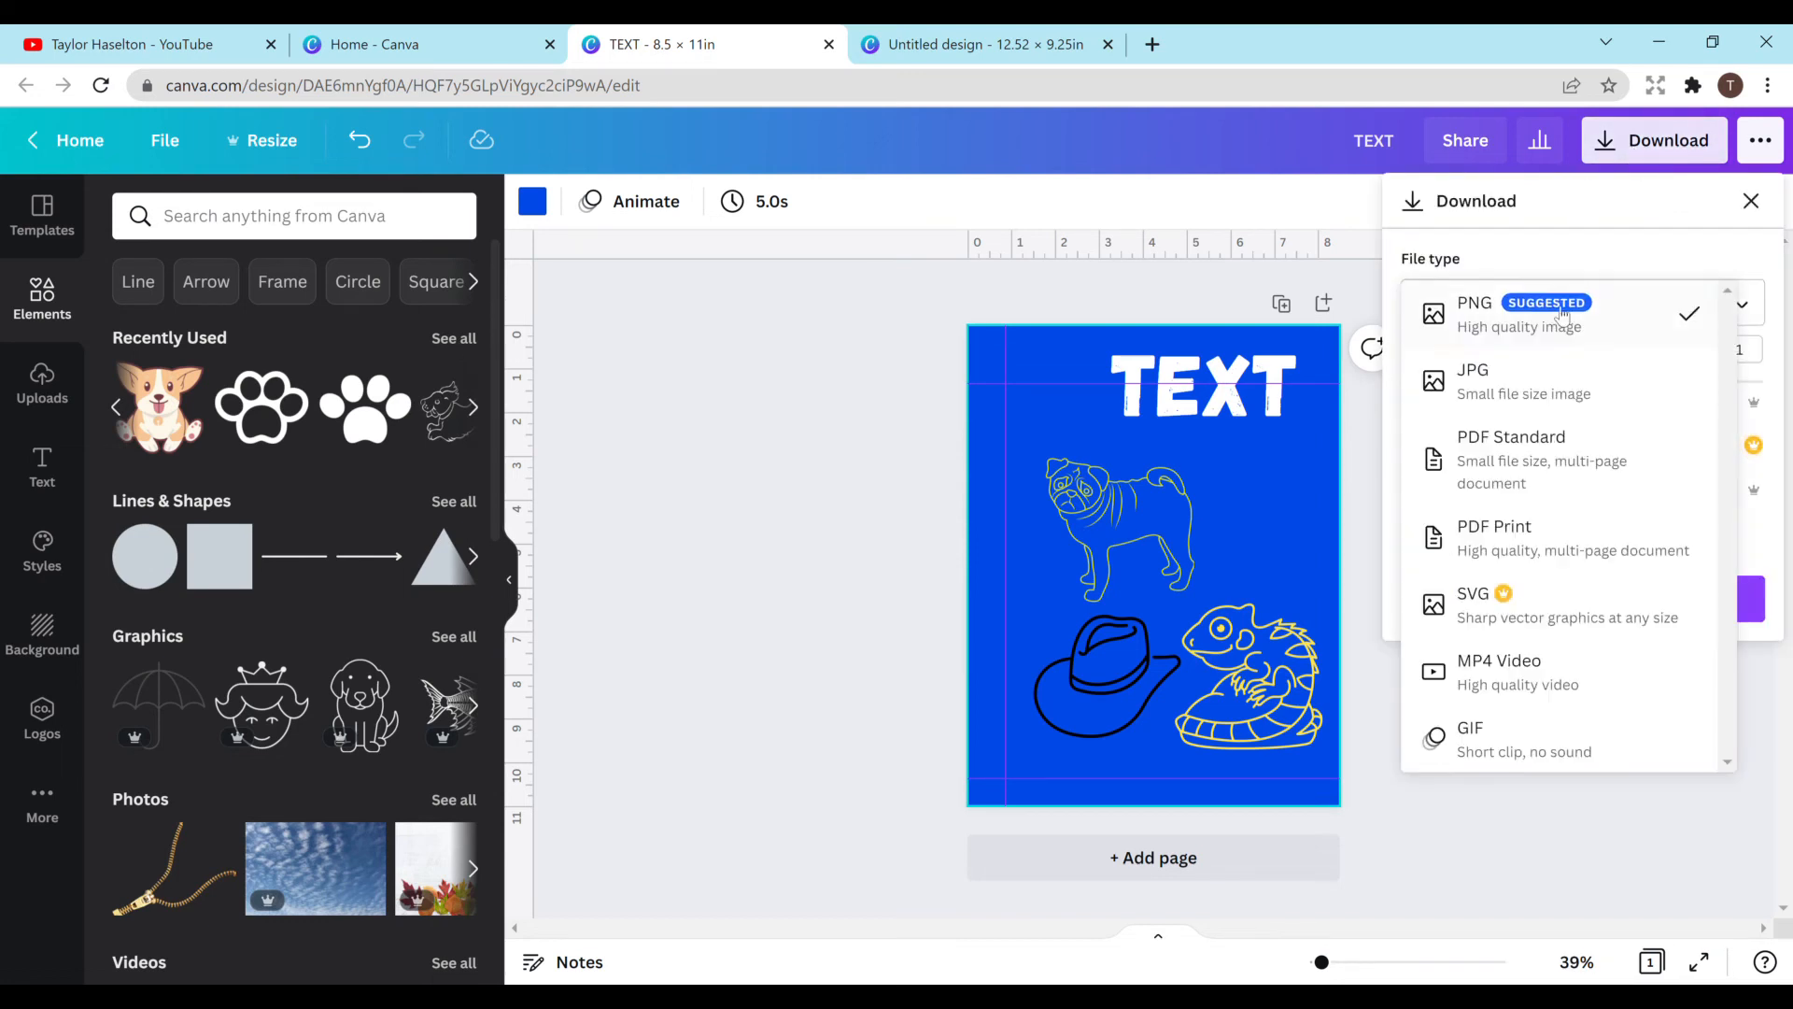
{"action": "left_click", "coordinate": [1569, 450]}
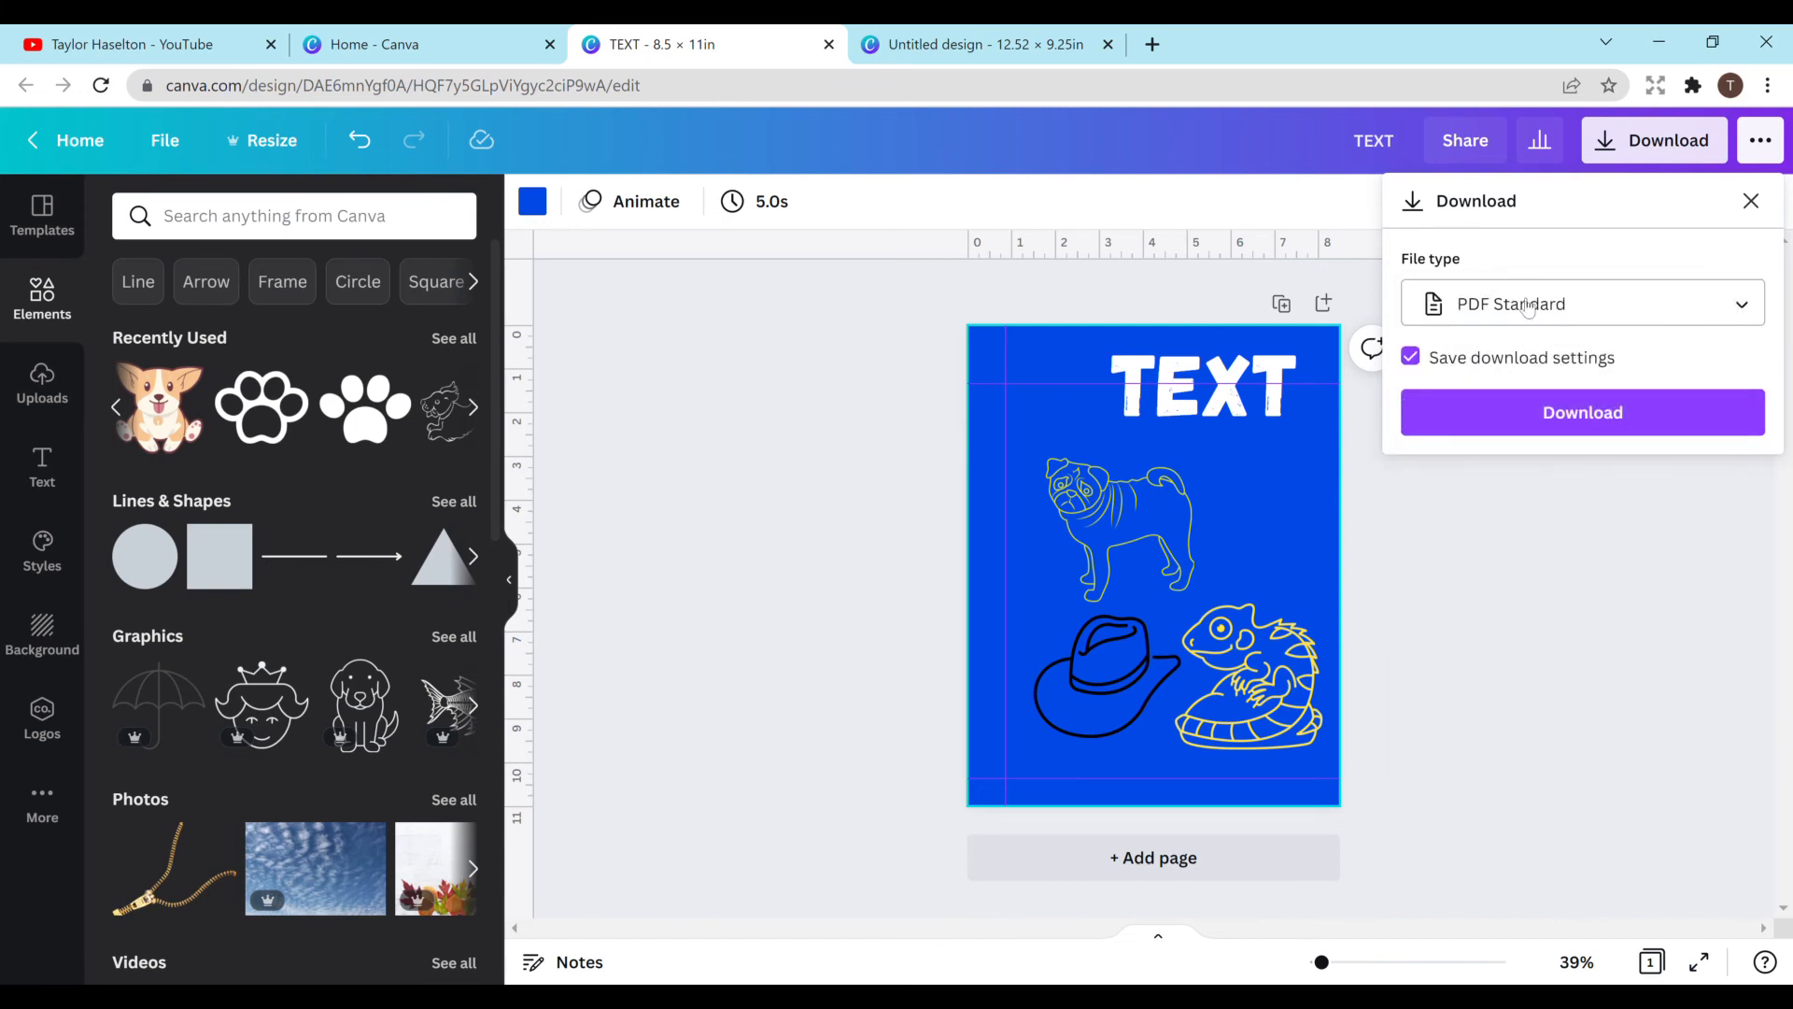
{"action": "left_click", "coordinate": [1748, 201]}
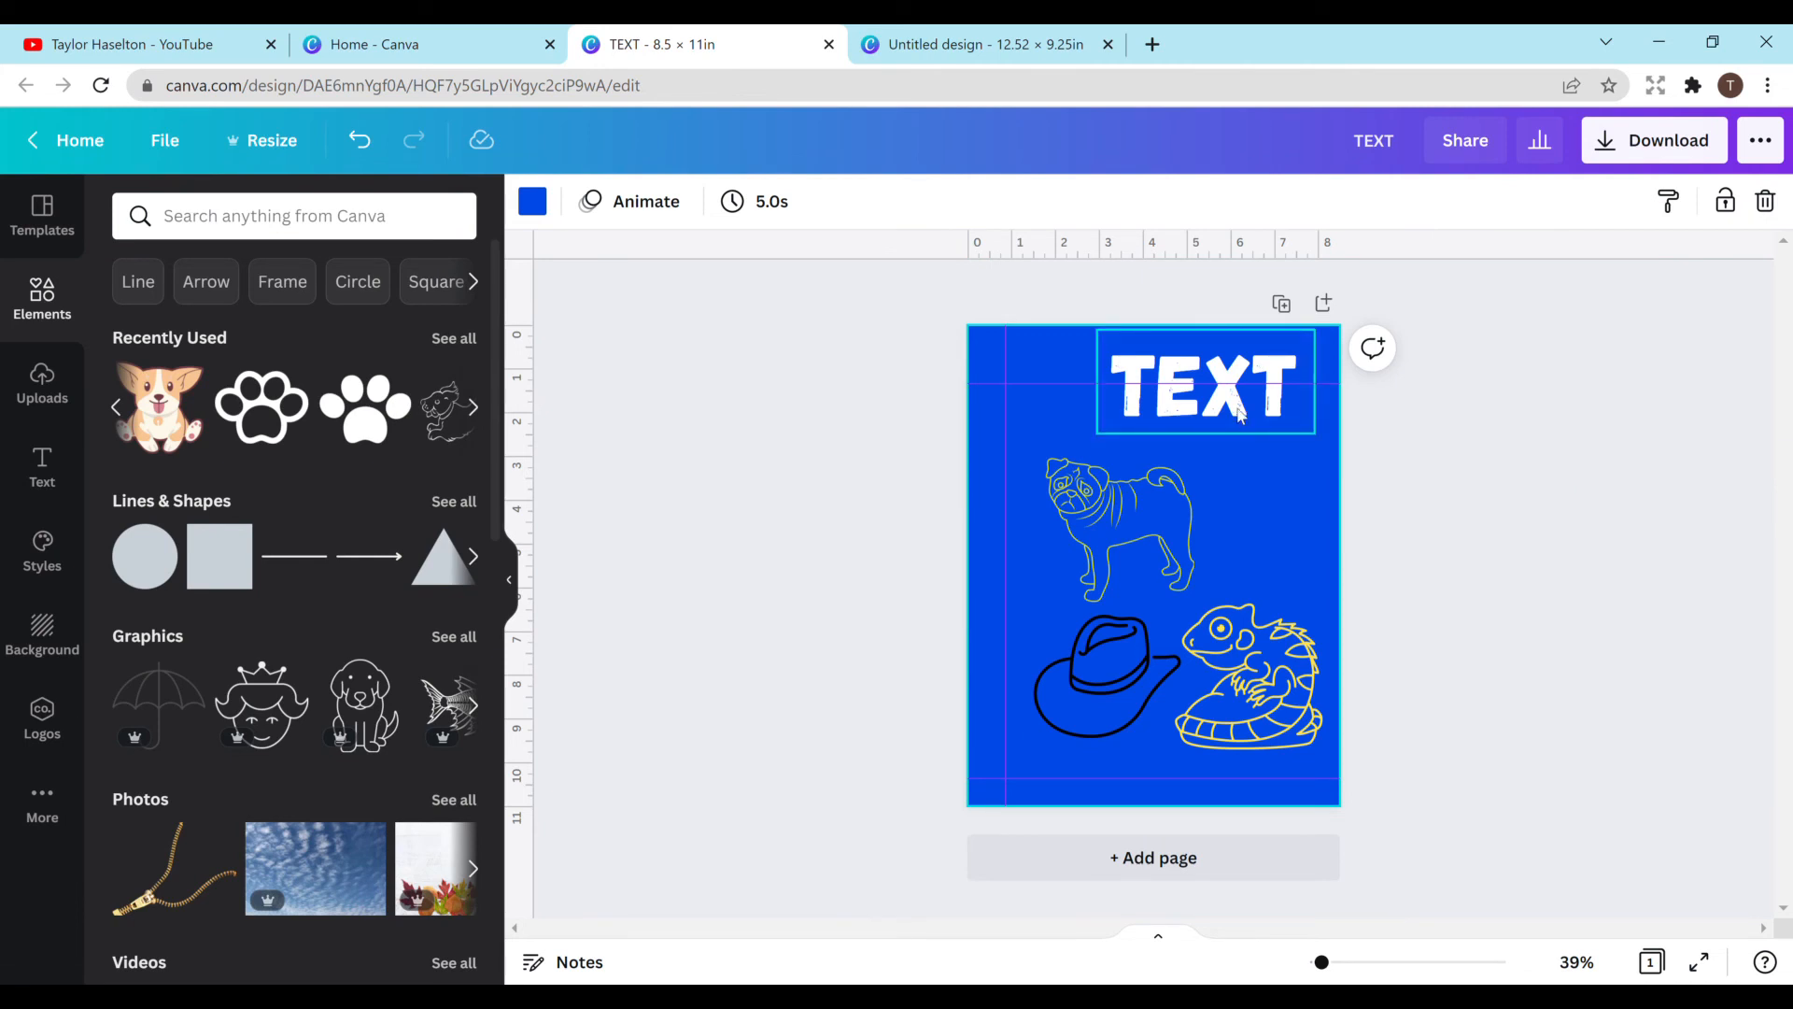
Step: Add the RODEO font combination to the page and copy the TEXT heading's style onto it
{"action": "left_click", "coordinate": [39, 467]}
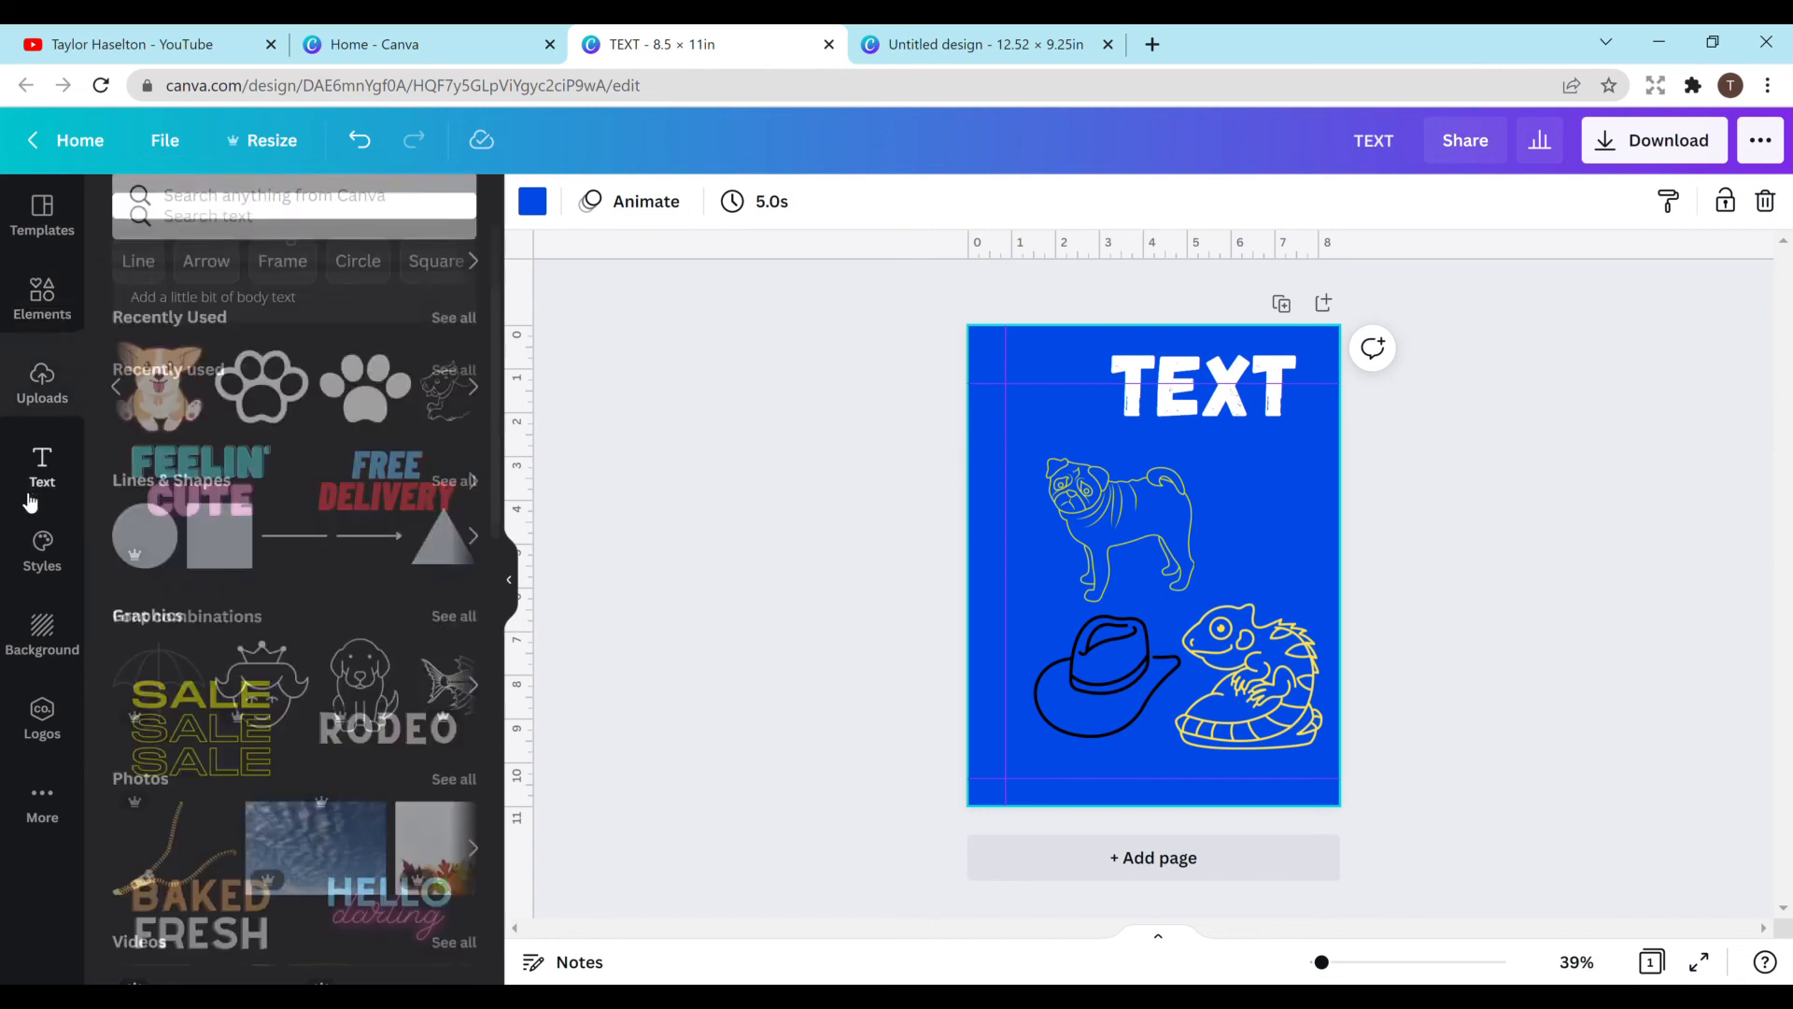
{"action": "scroll", "coordinate": [270, 658], "scroll_direction": "up", "scroll_amount": 2}
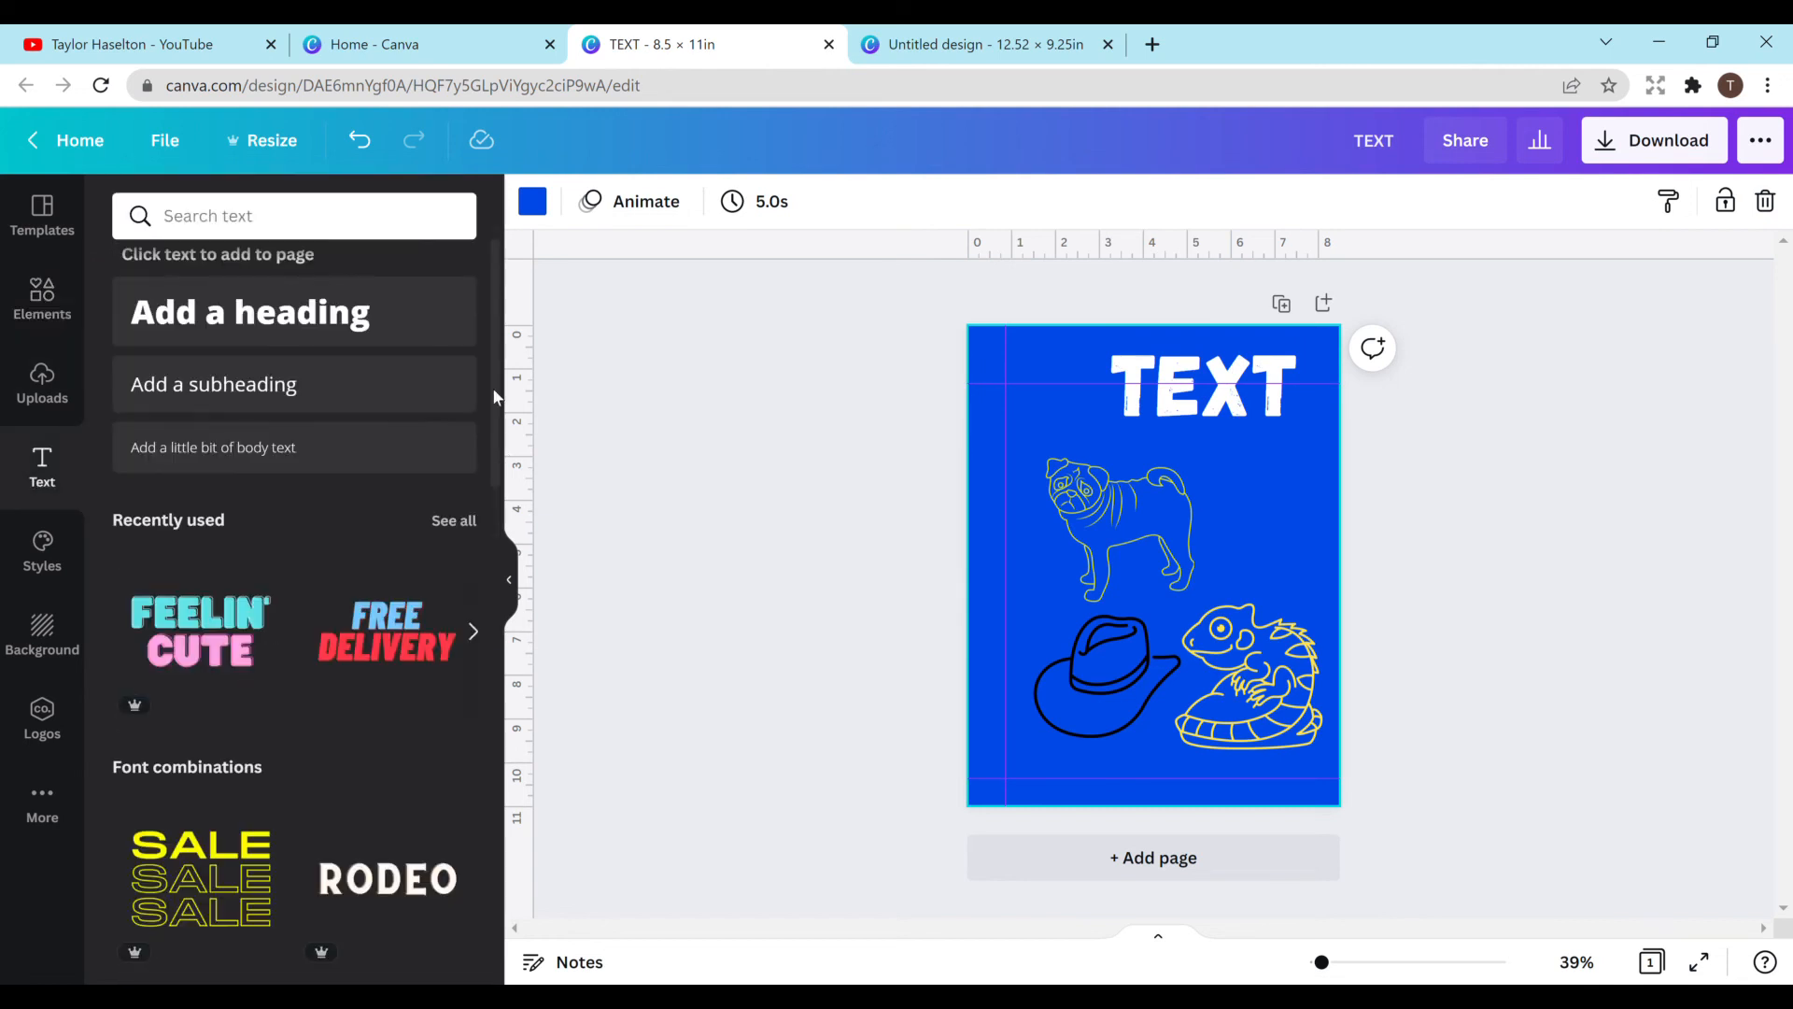
{"action": "left_click", "coordinate": [372, 887]}
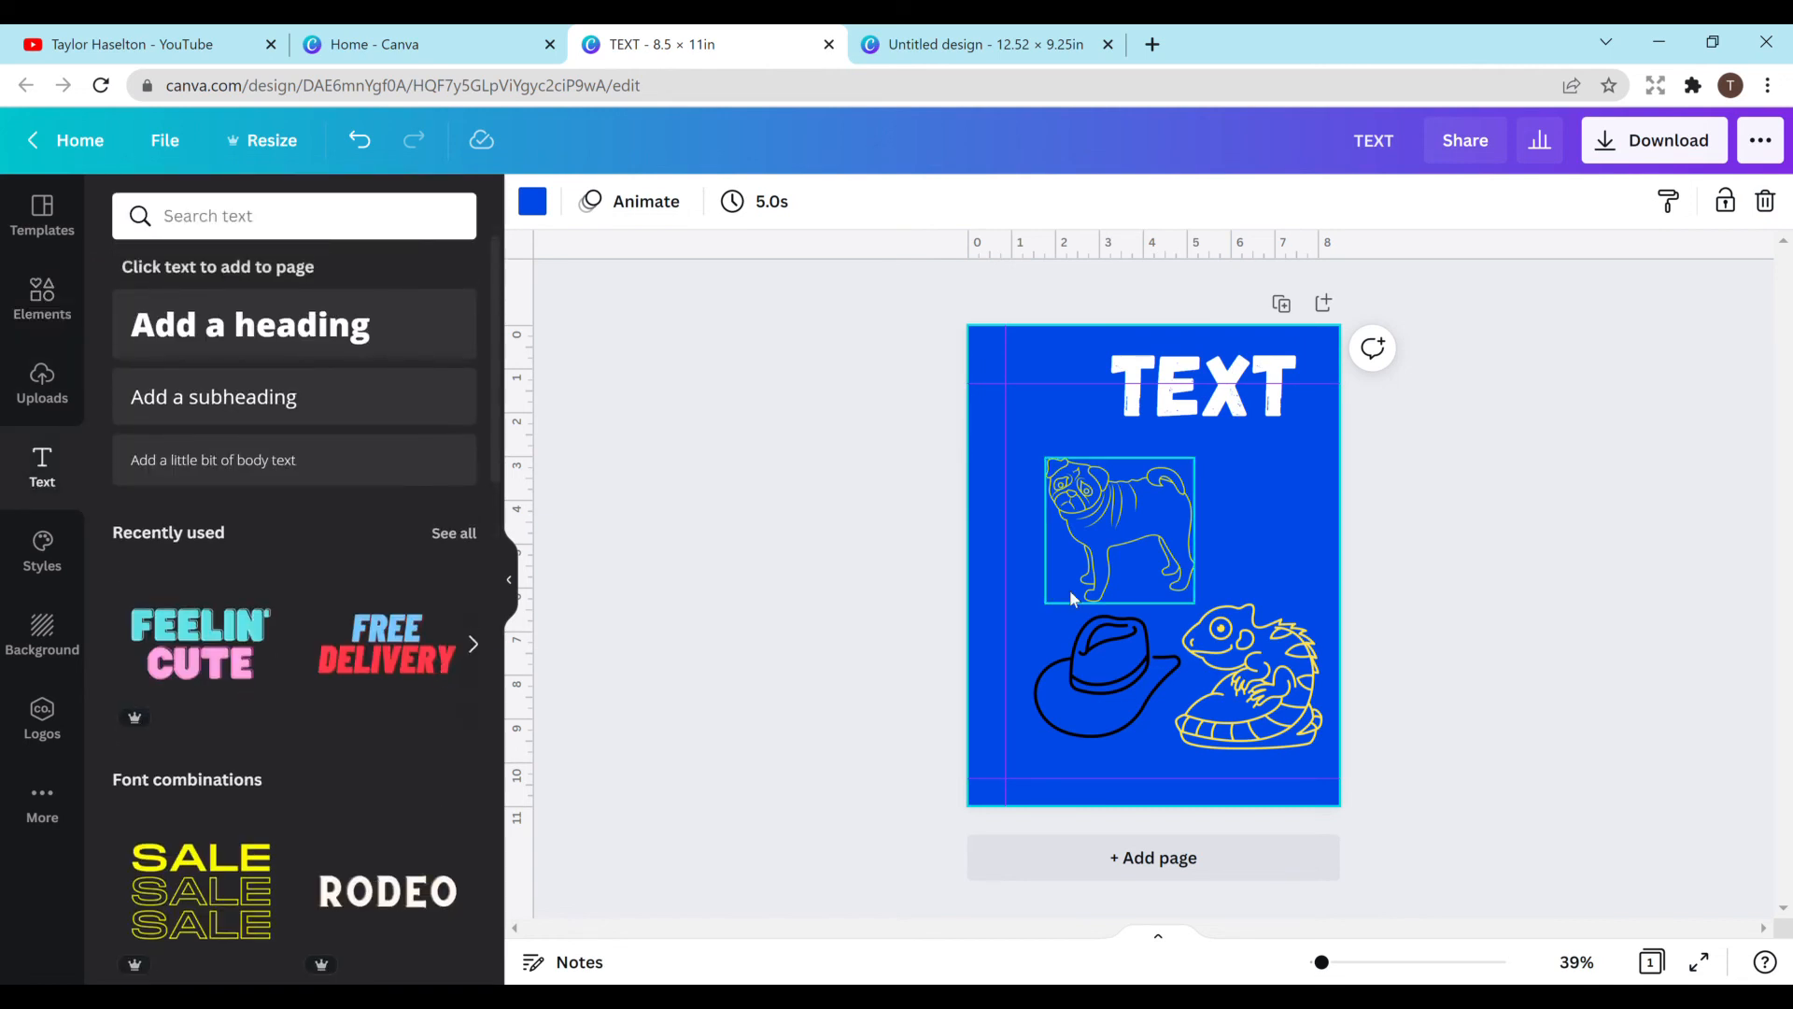
{"action": "left_click", "coordinate": [1204, 360]}
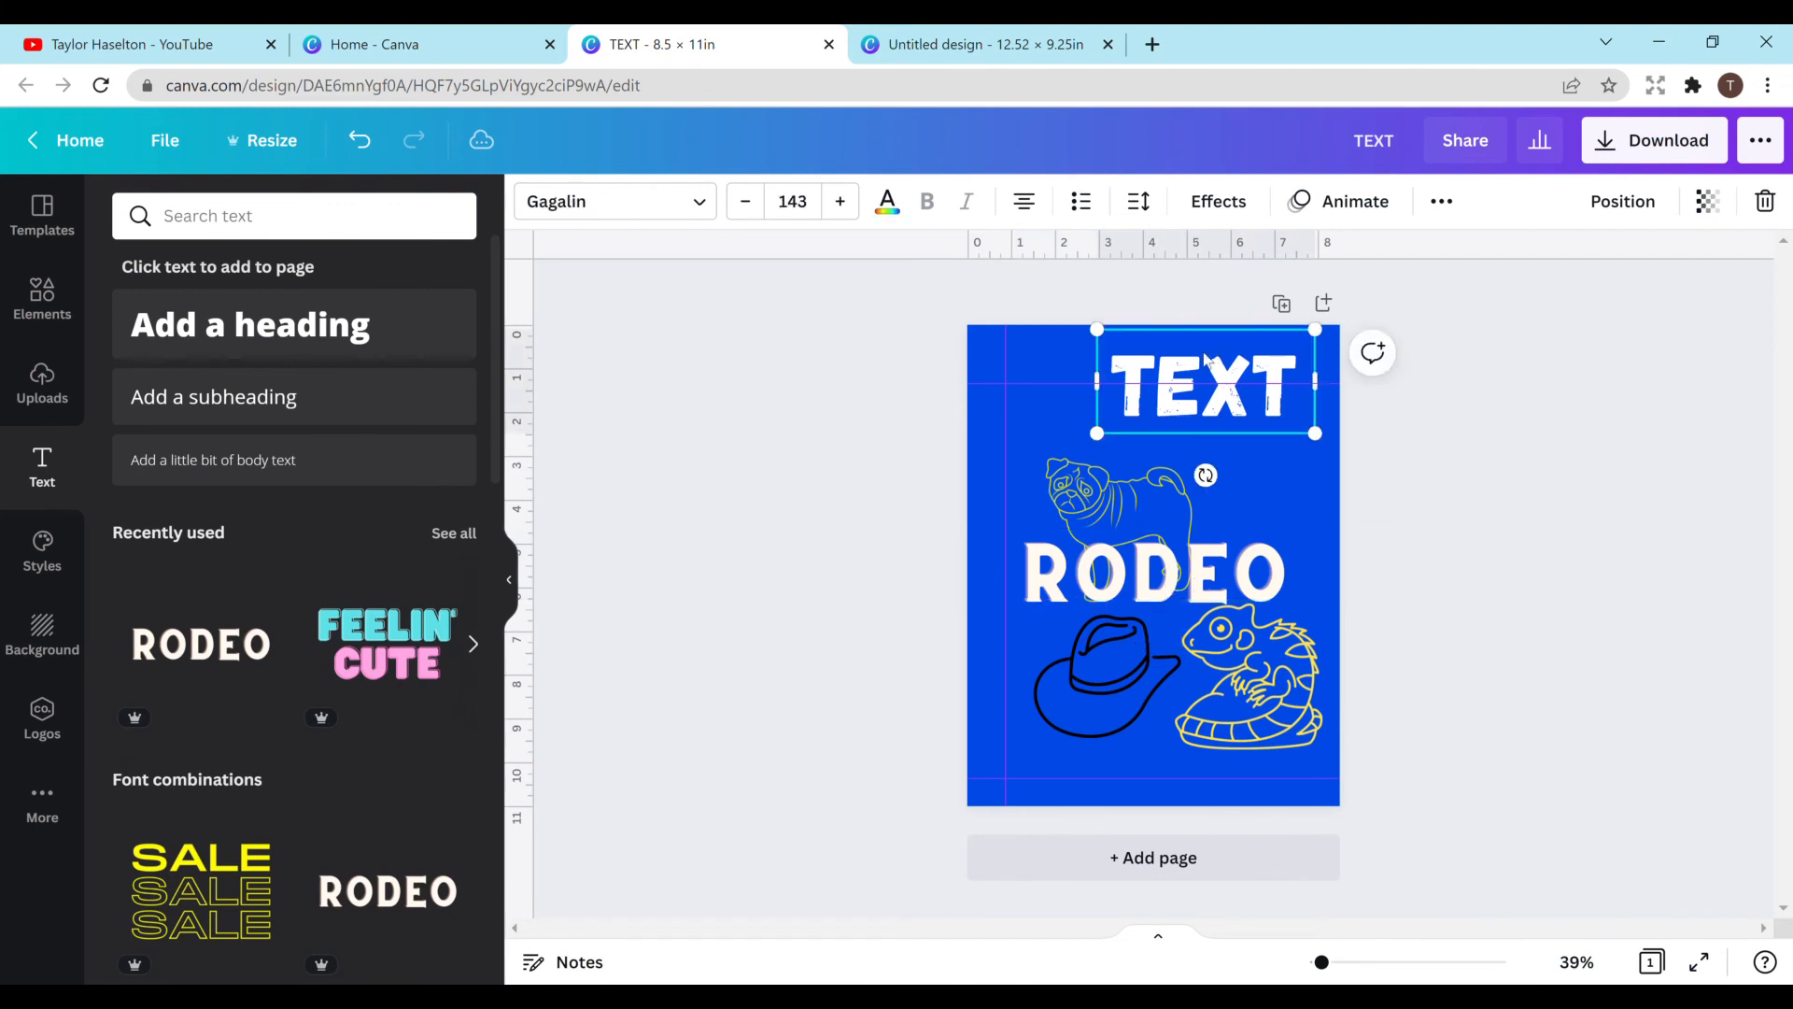
{"action": "left_click", "coordinate": [1438, 211]}
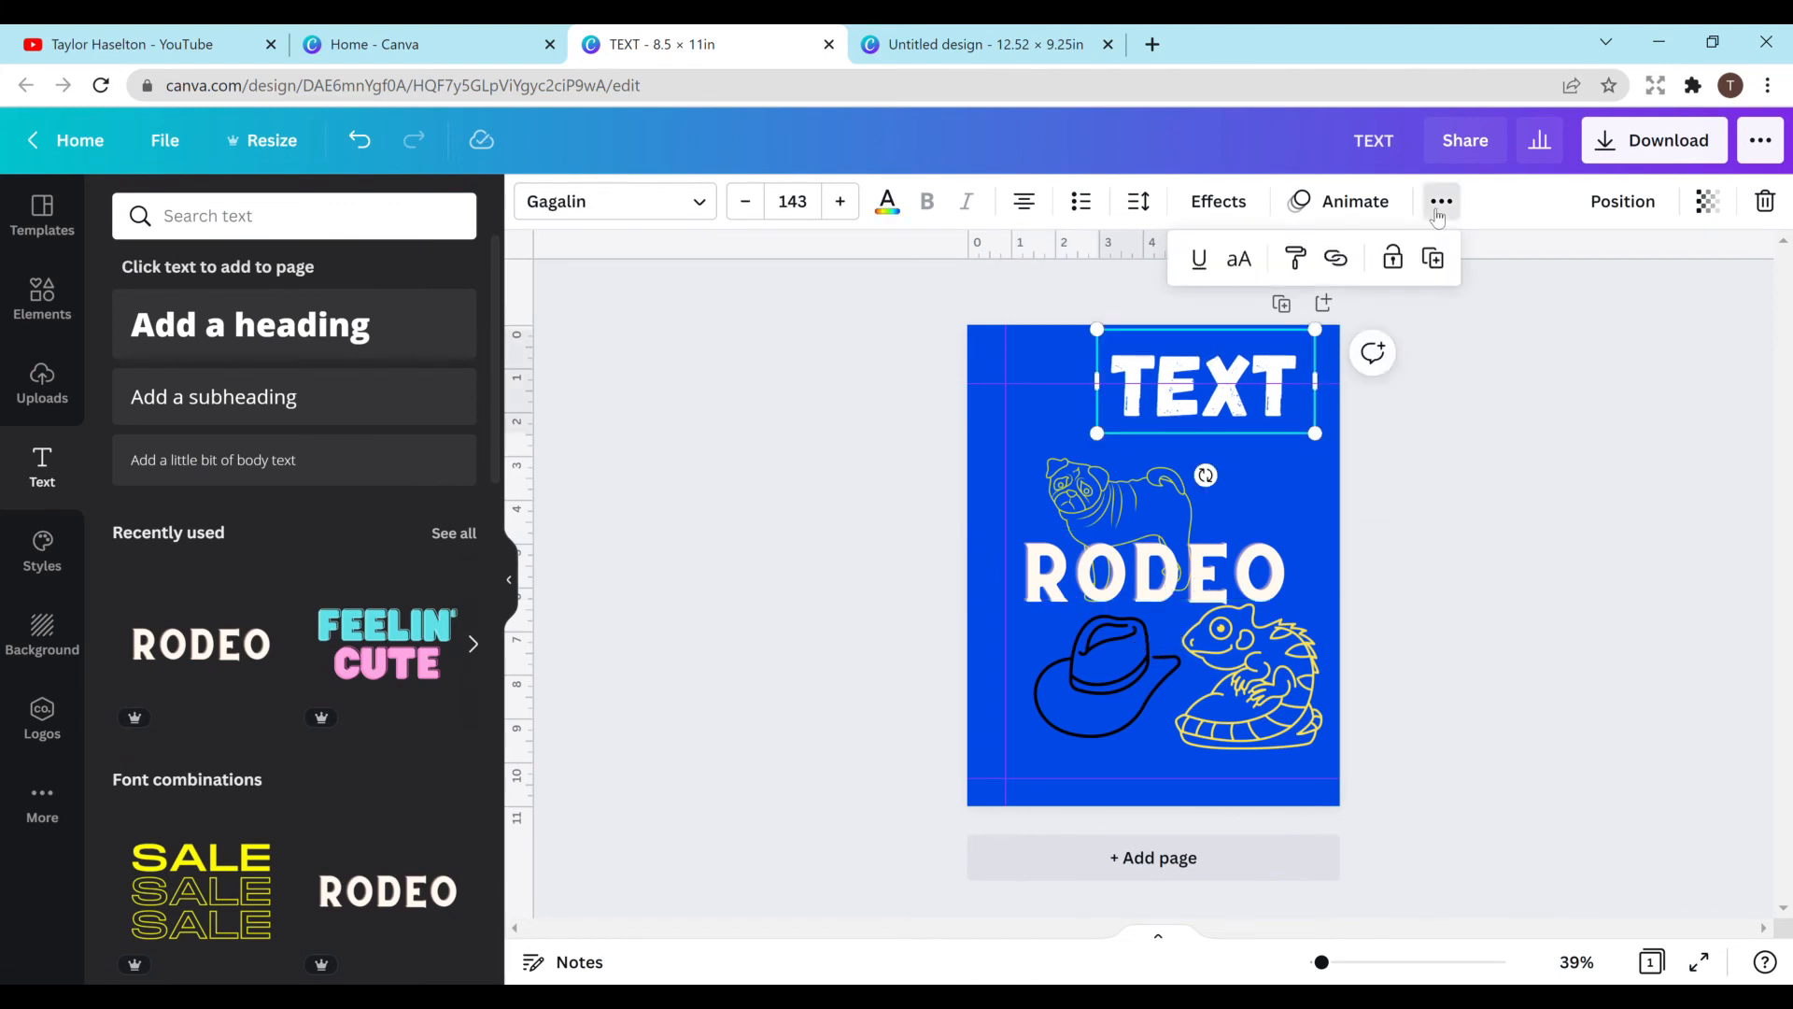
{"action": "left_click", "coordinate": [1297, 259]}
{"action": "left_click", "coordinate": [1184, 579]}
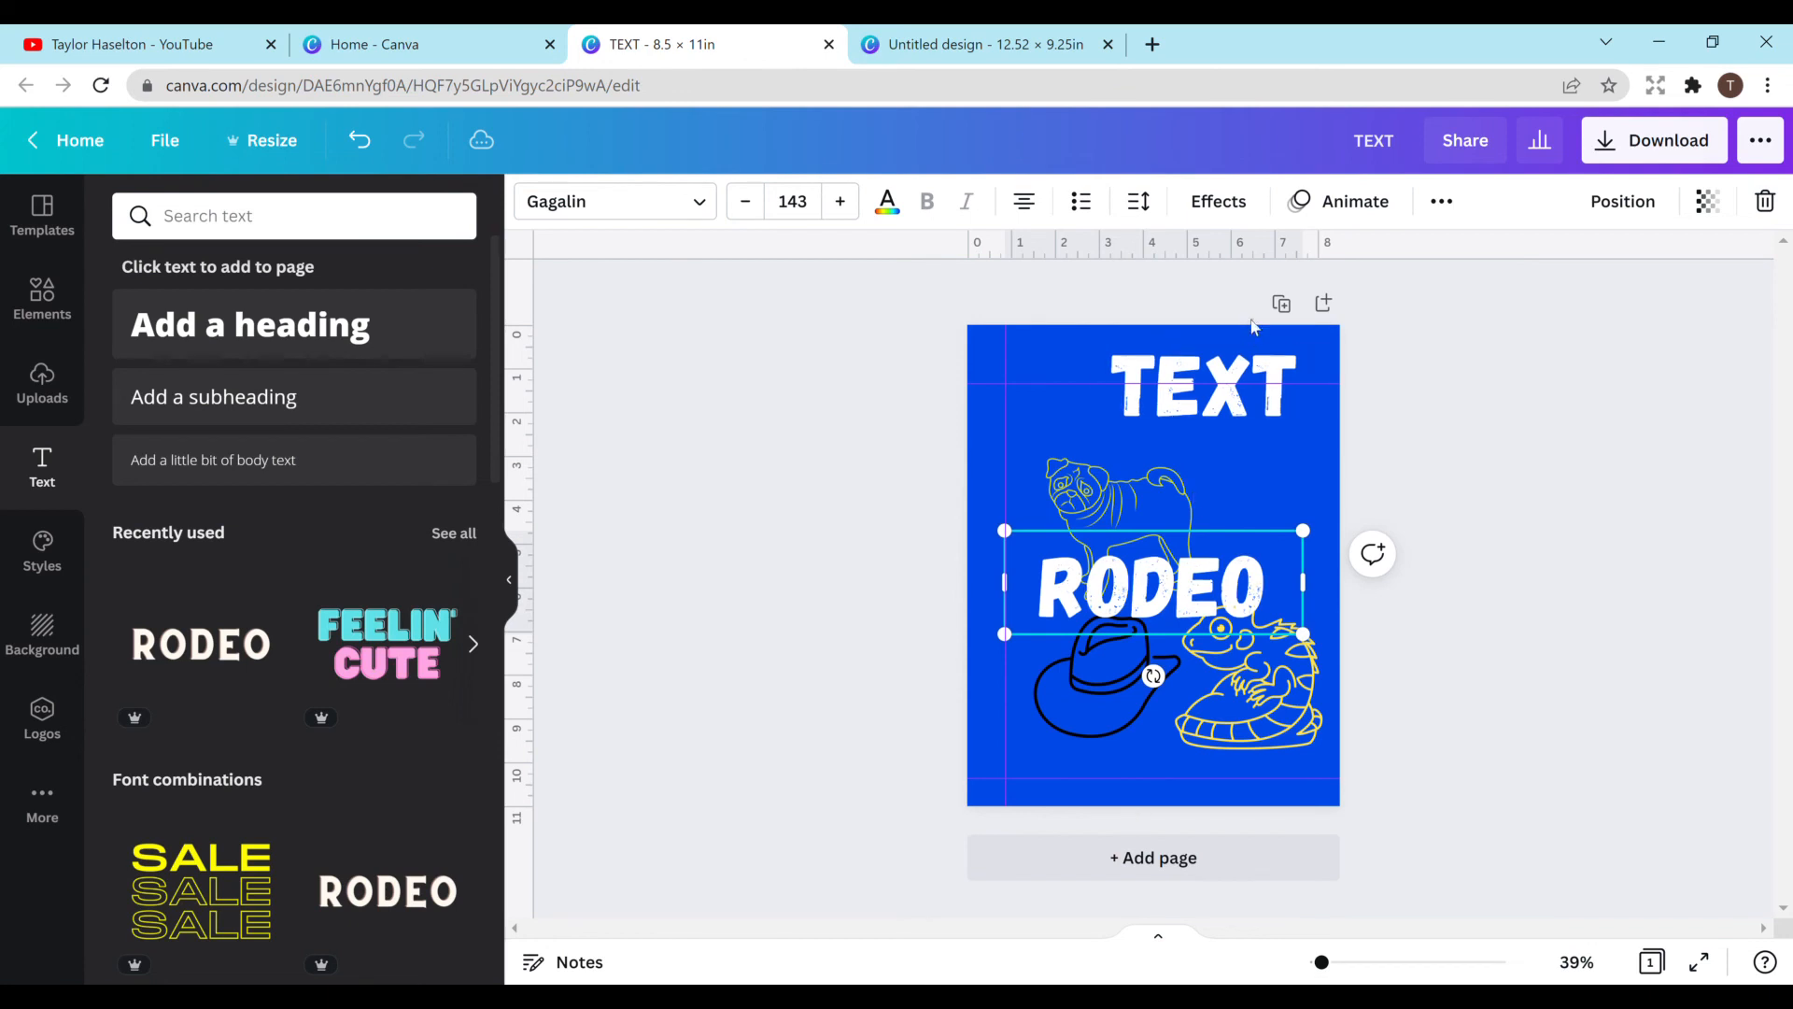
Step: Make the TEXT heading partly transparent and deselect it
{"action": "left_click", "coordinate": [1182, 357]}
{"action": "left_click", "coordinate": [1441, 201]}
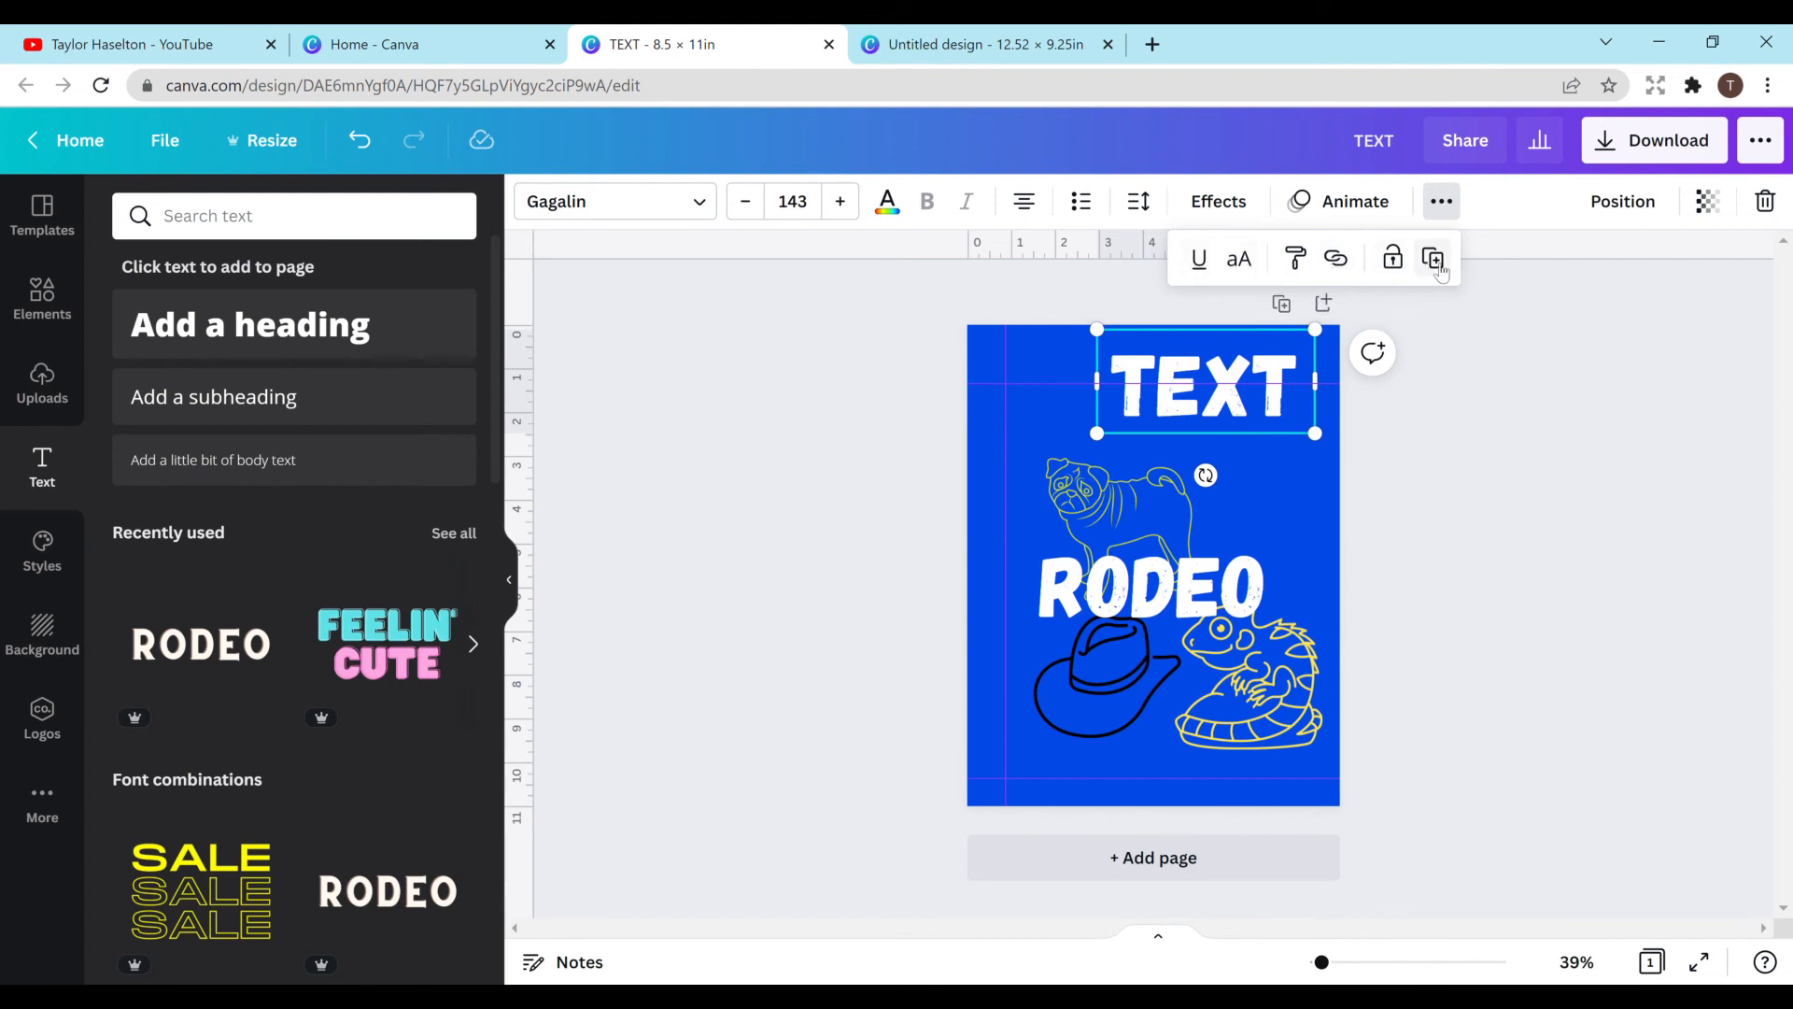
{"action": "left_click", "coordinate": [1708, 201]}
{"action": "left_click_drag", "start_coordinate": [1699, 295], "coordinate": [1640, 295]}
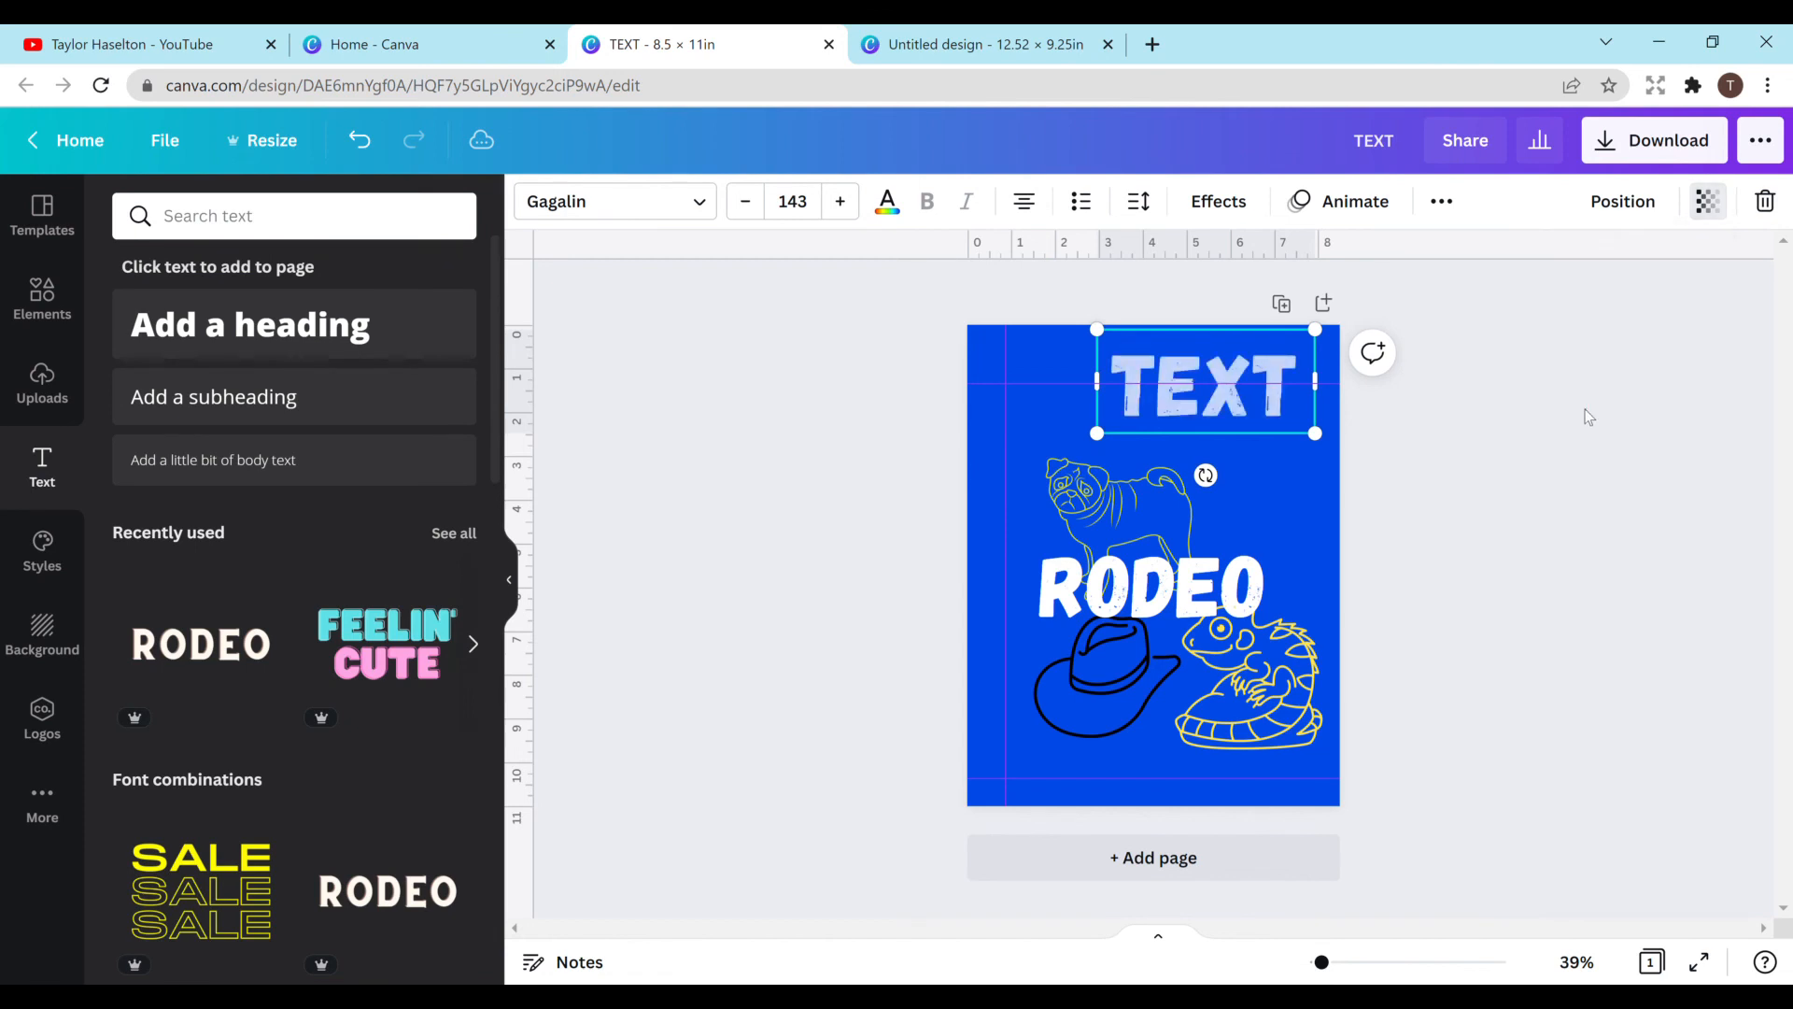
{"action": "left_click", "coordinate": [1237, 769]}
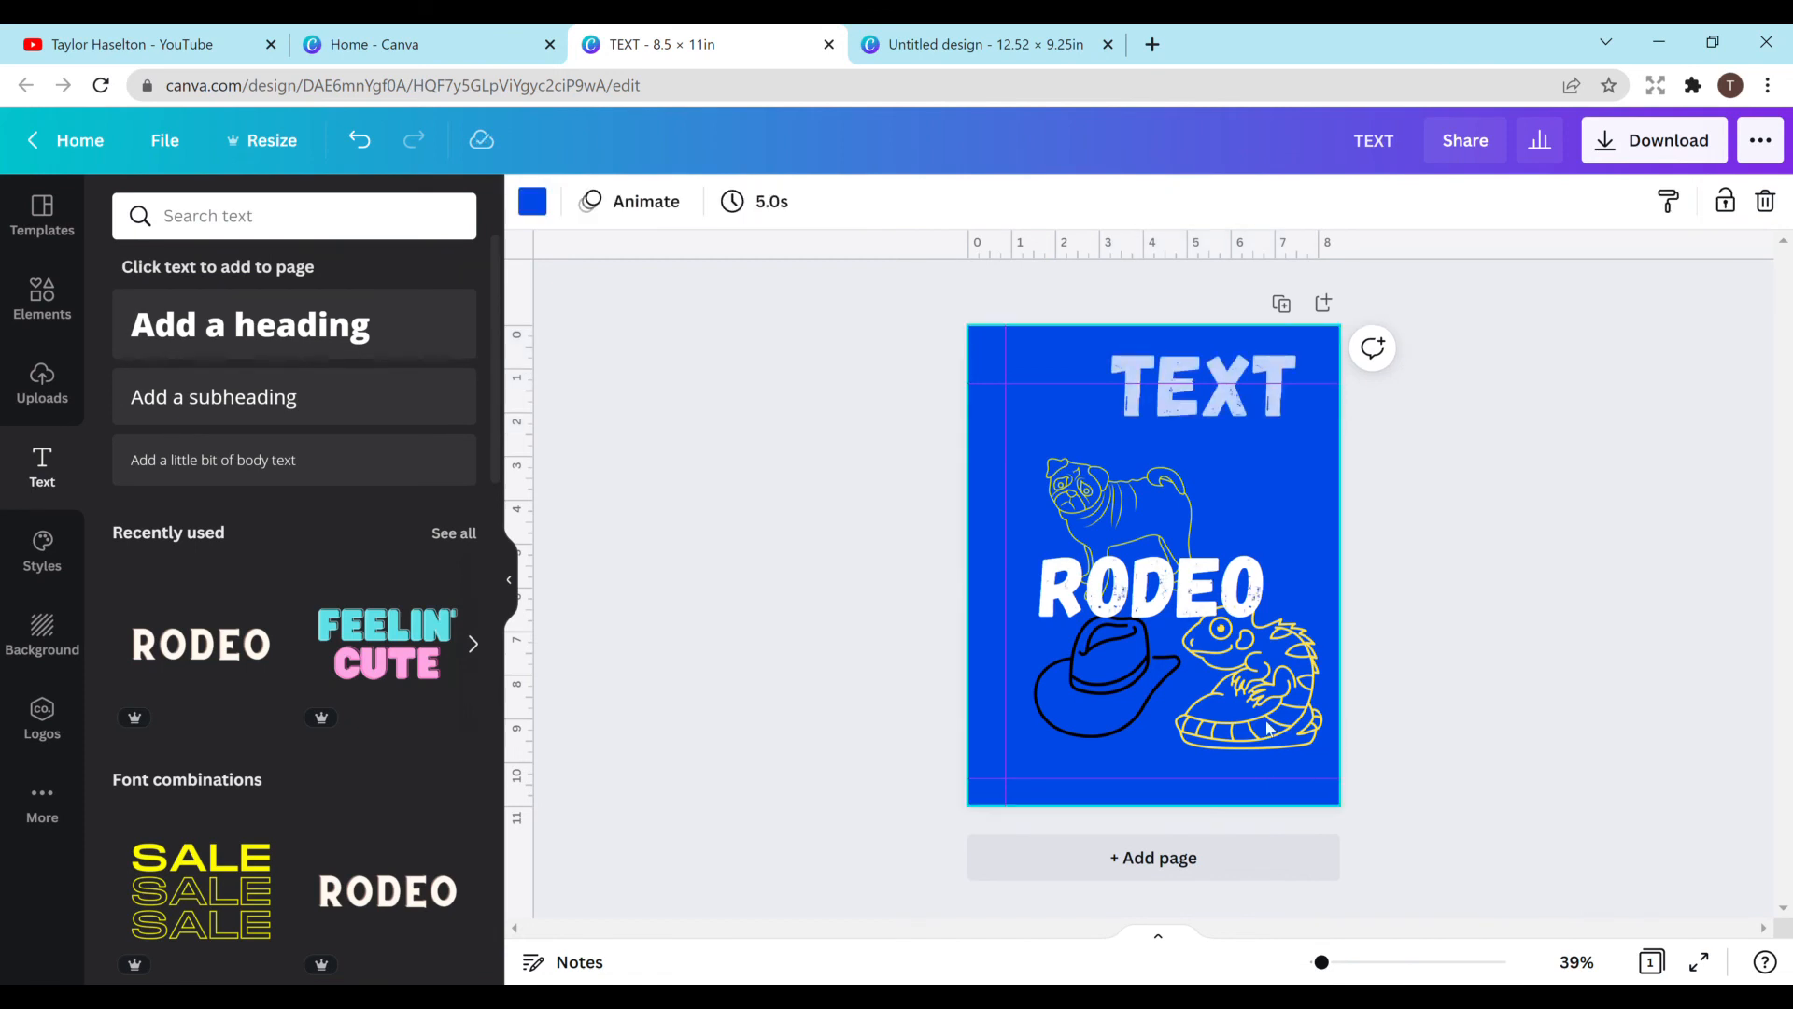
Step: Duplicate the page, then duplicate all pages together twice in grid view to reach eight pages
{"action": "left_click", "coordinate": [1283, 303]}
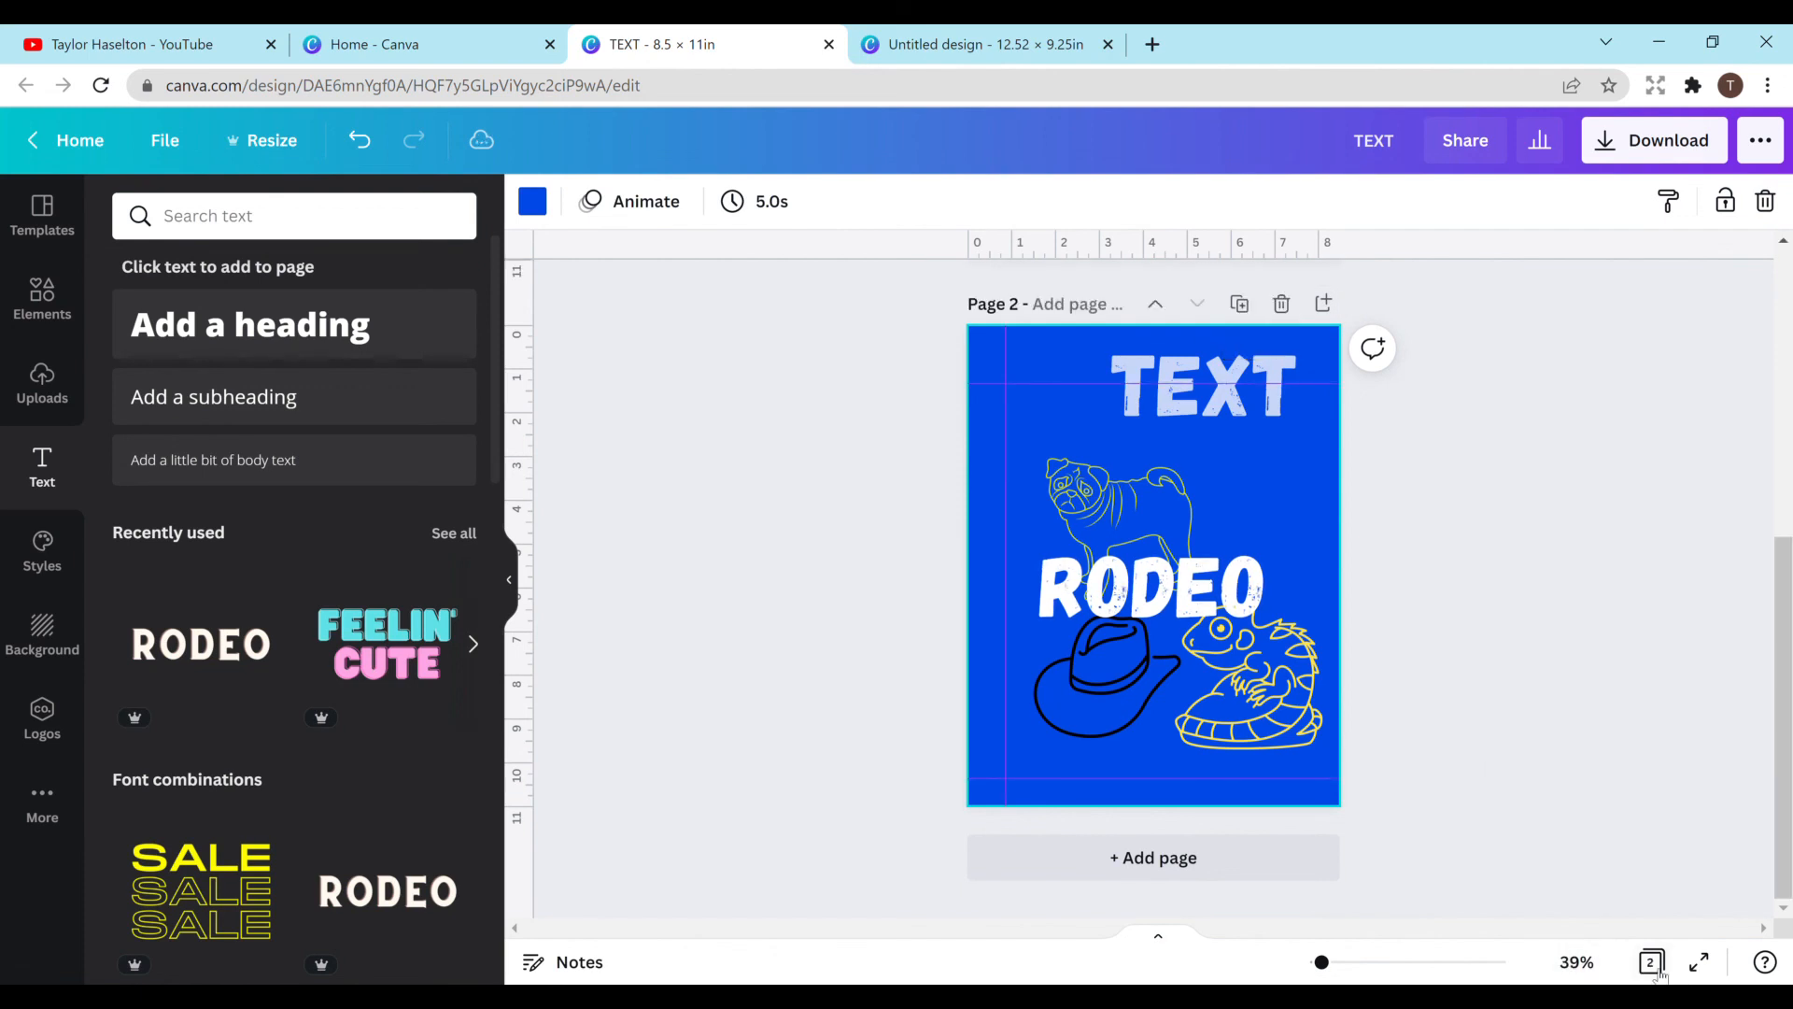
{"action": "left_click", "coordinate": [1651, 962]}
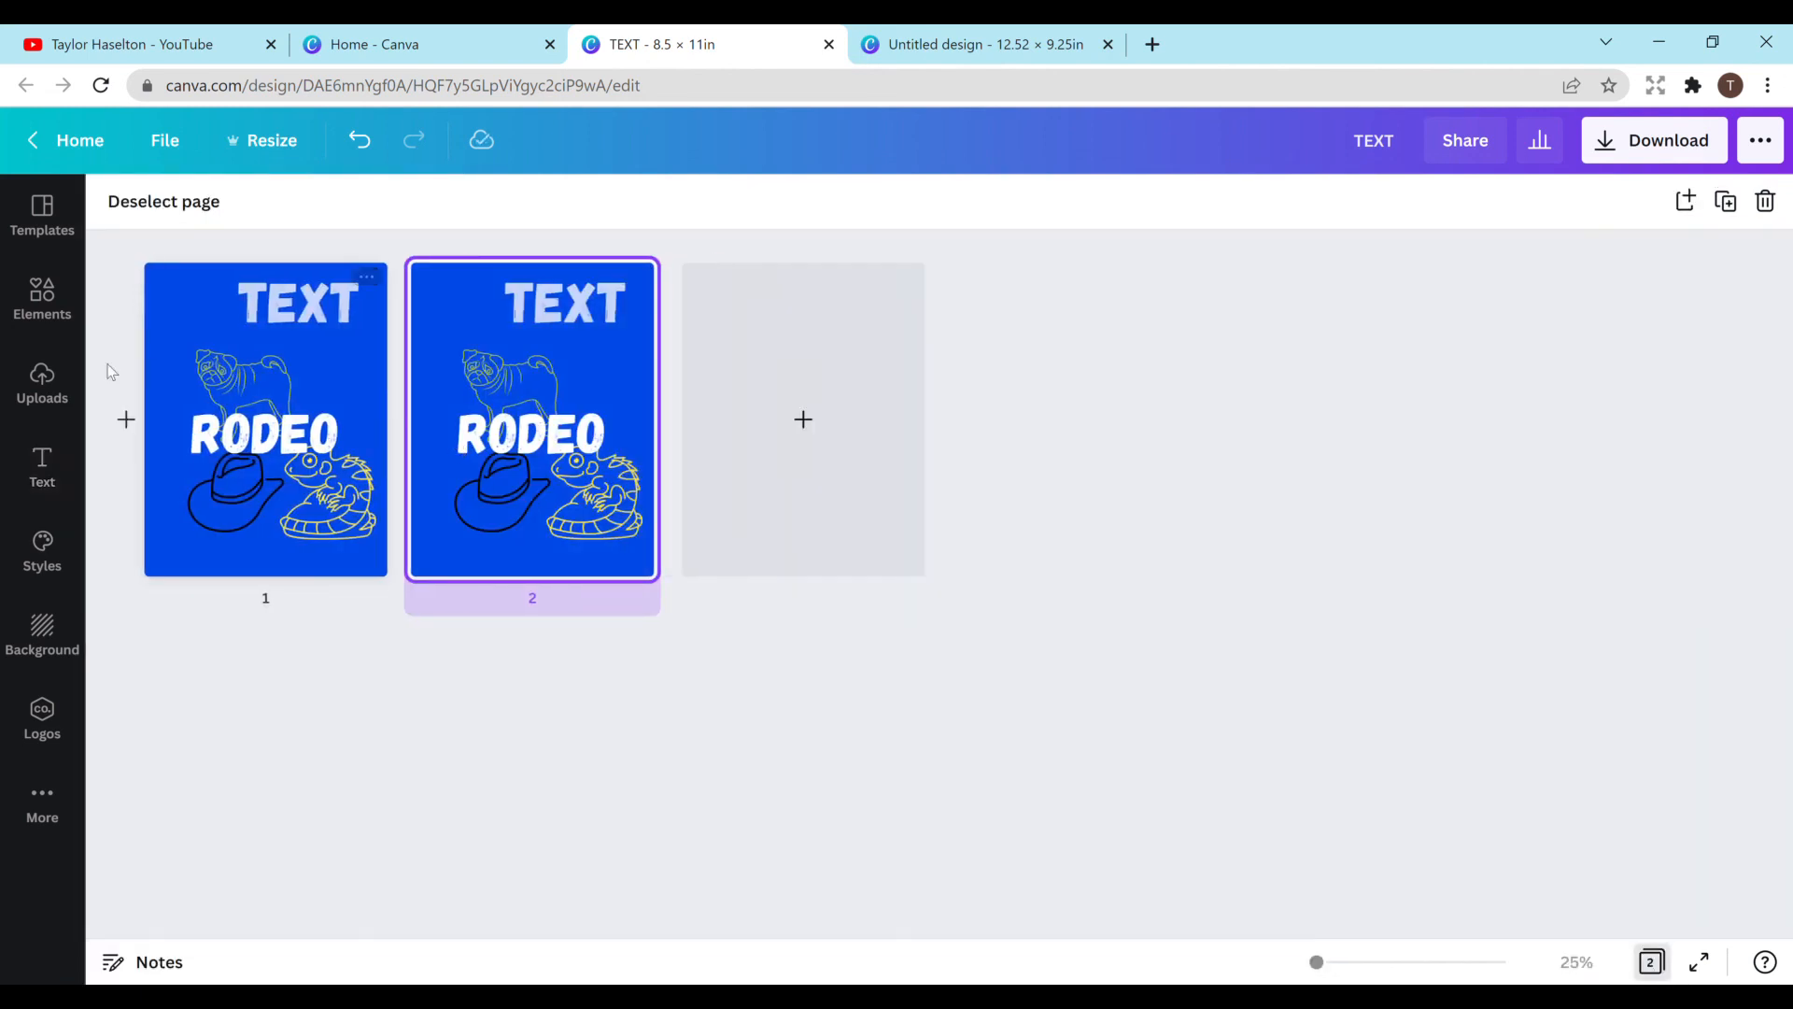
{"action": "left_click_drag", "start_coordinate": [98, 366], "coordinate": [617, 653]}
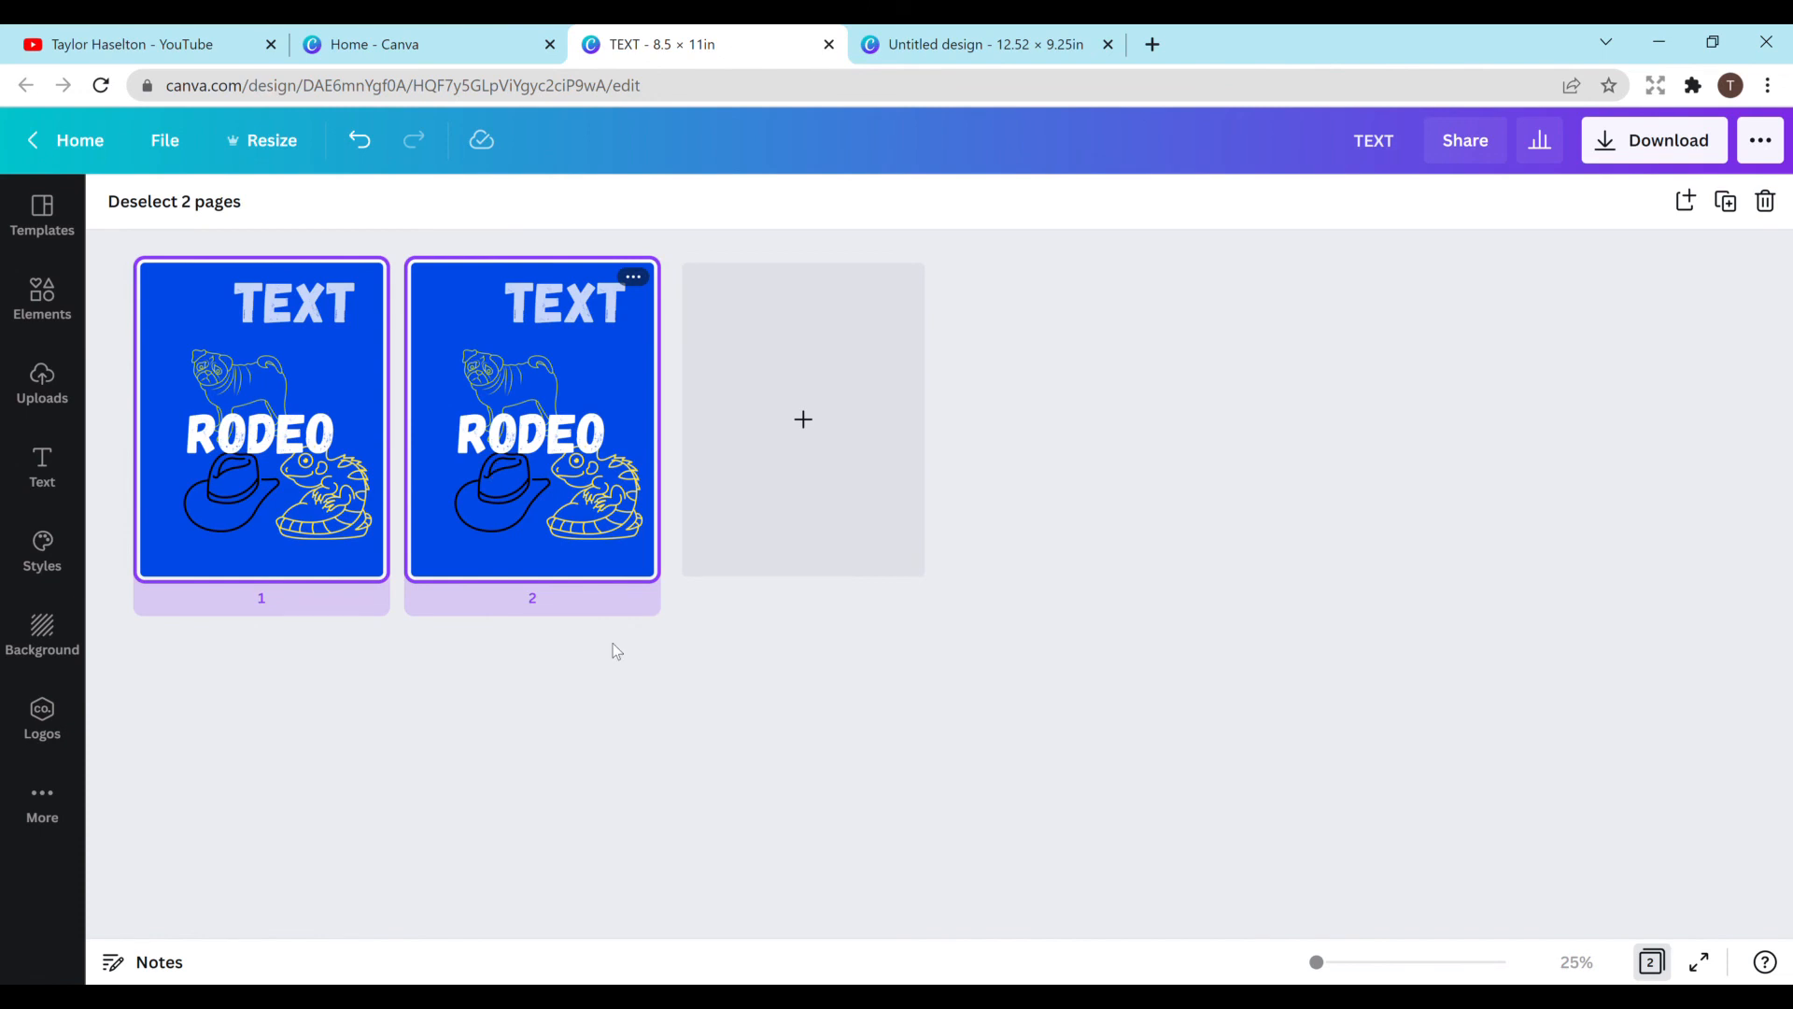
{"action": "key", "text": "ctrl+d"}
{"action": "left_click_drag", "start_coordinate": [91, 492], "coordinate": [1013, 439]}
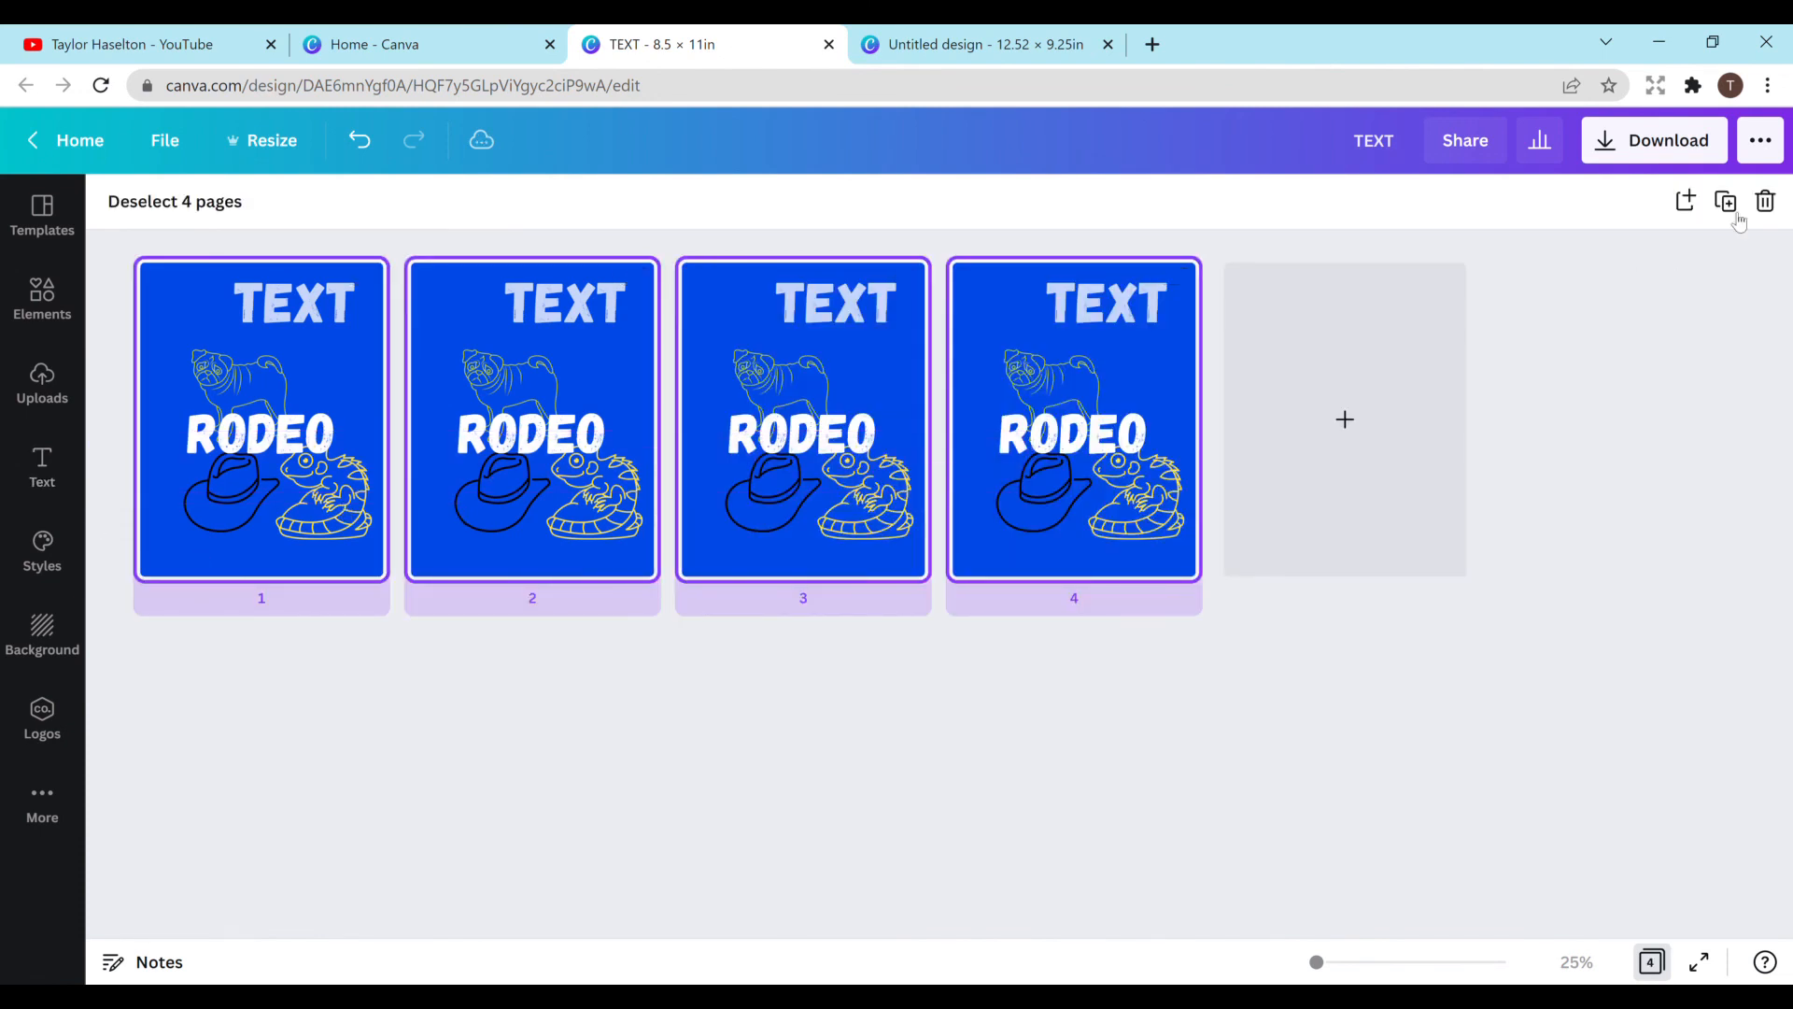
{"action": "left_click", "coordinate": [1725, 202]}
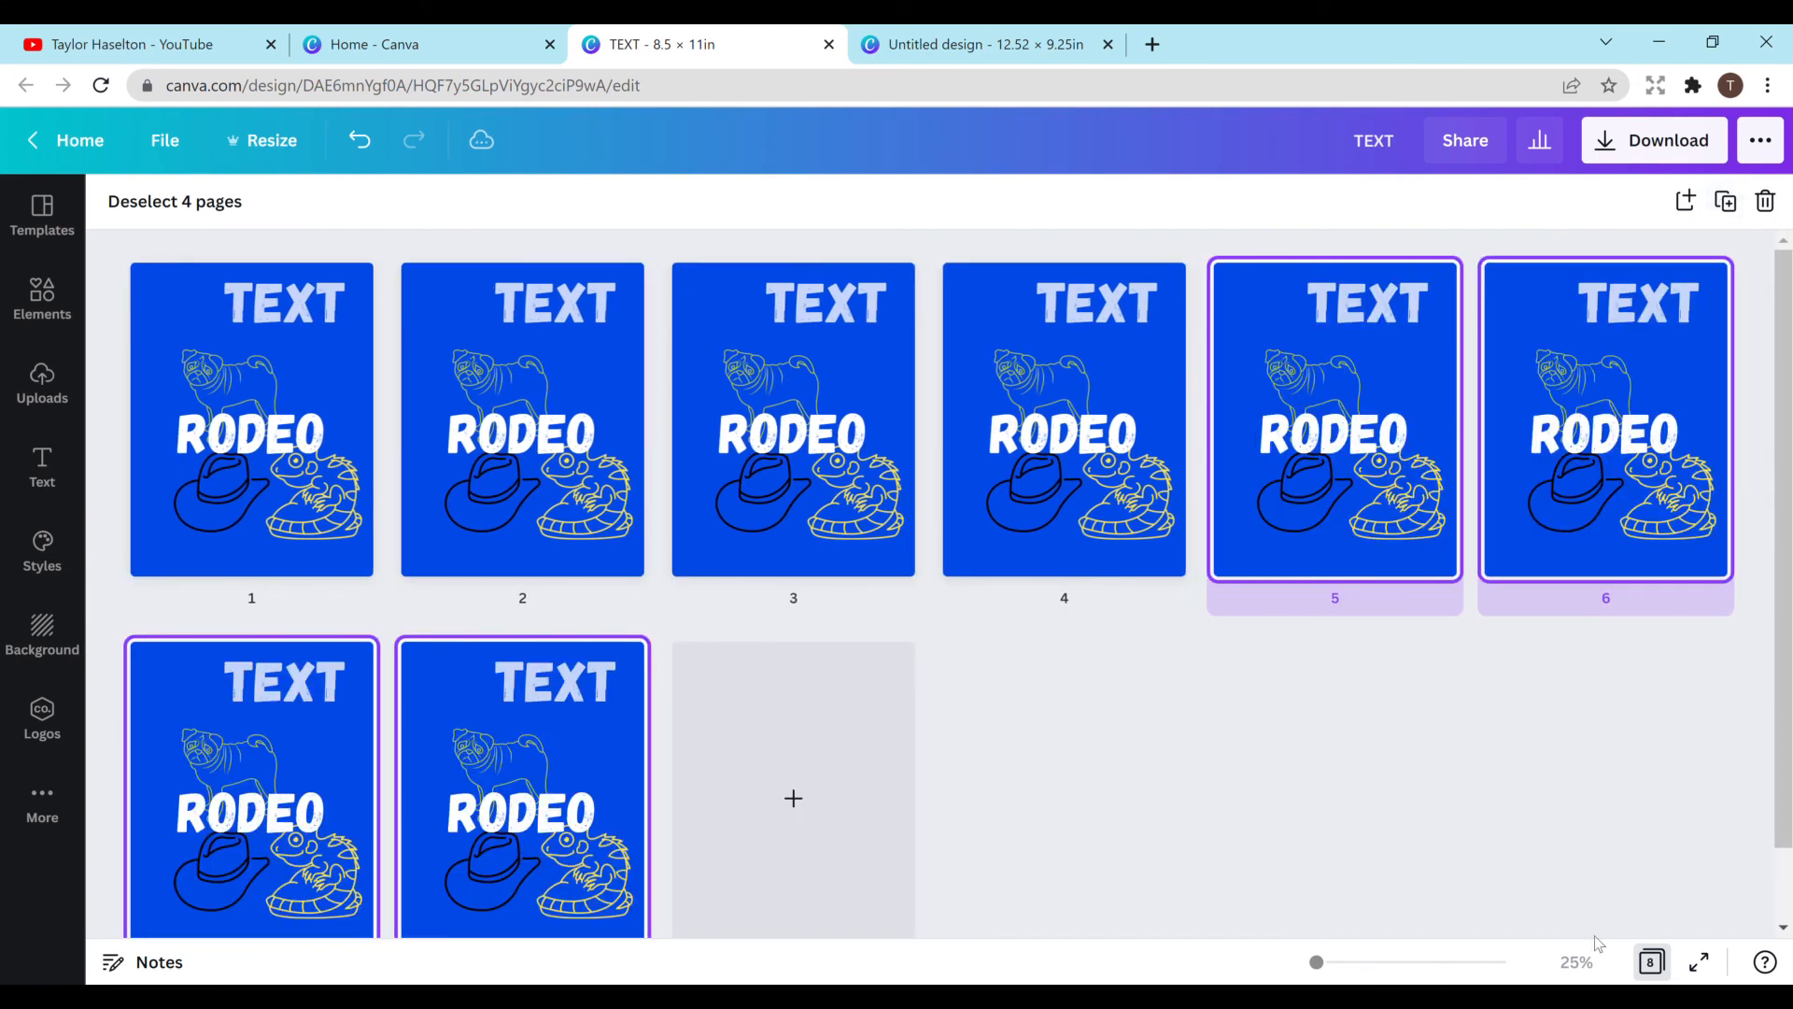
Step: Leave grid view, go back to page 1, and switch to the YouTube channel's videos page
{"action": "left_click", "coordinate": [1652, 962]}
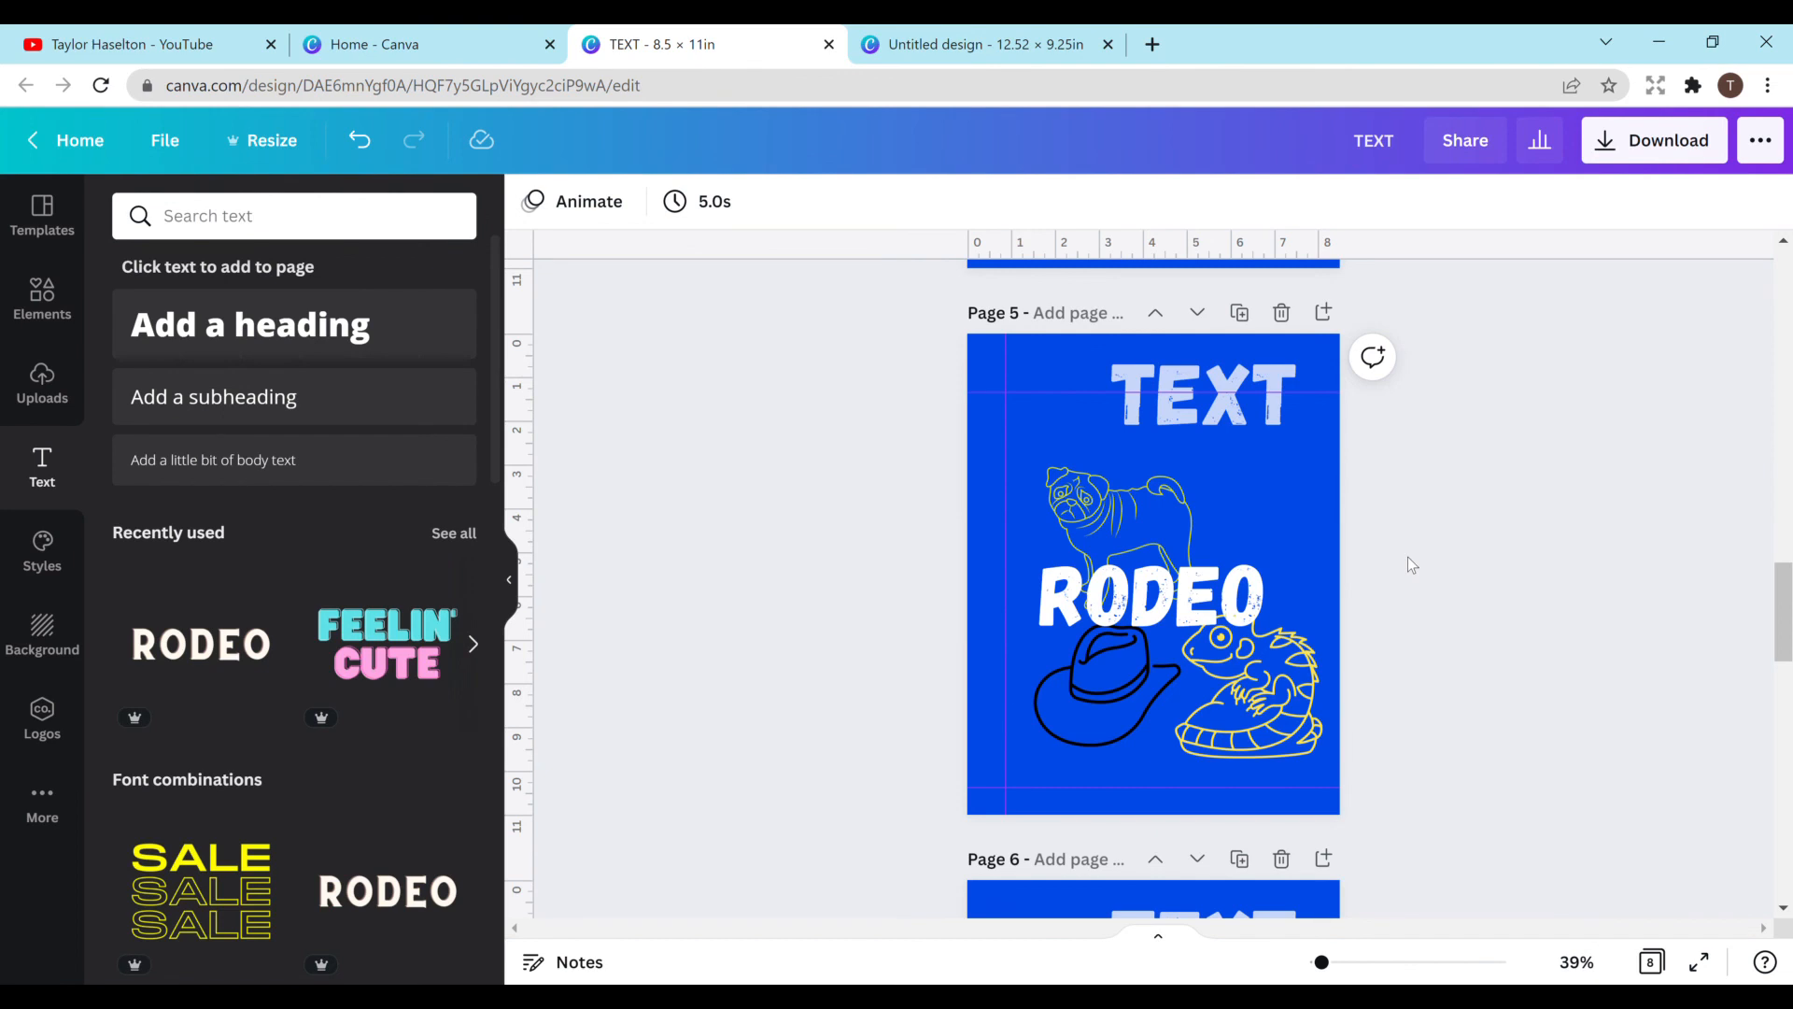
{"action": "left_click_drag", "start_coordinate": [1780, 611], "coordinate": [1756, 211]}
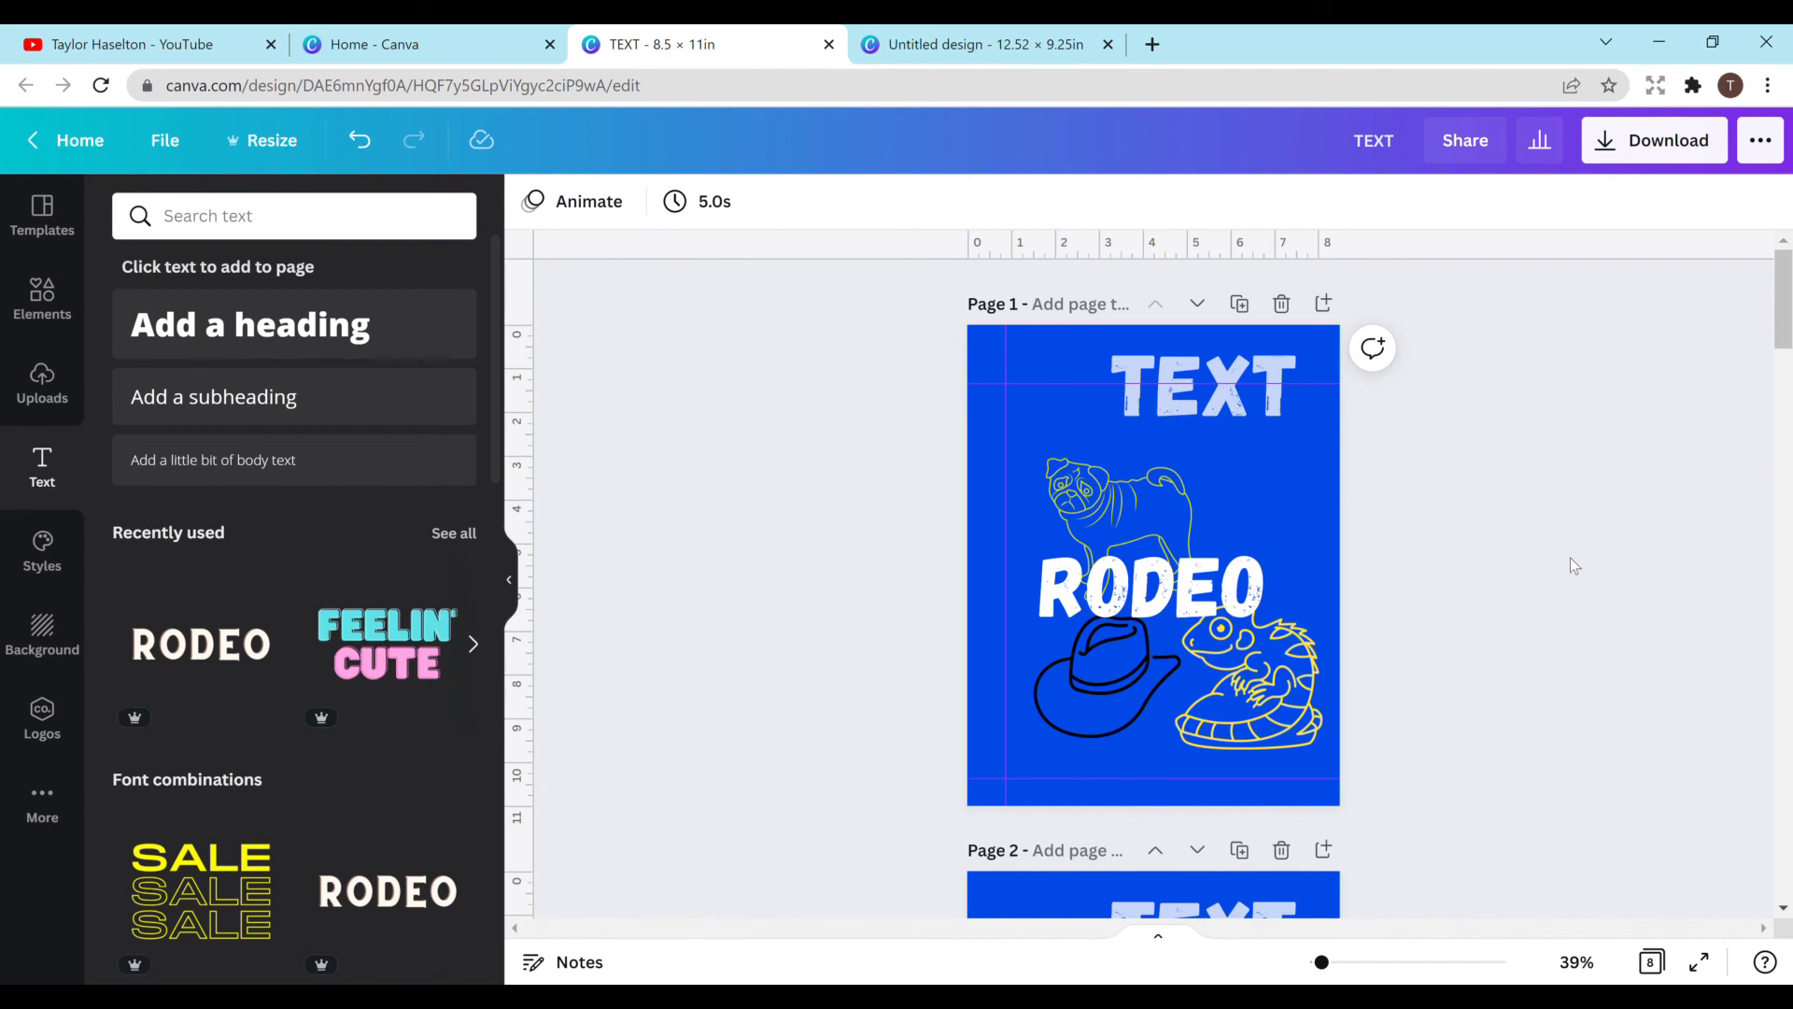
{"action": "left_click", "coordinate": [189, 52]}
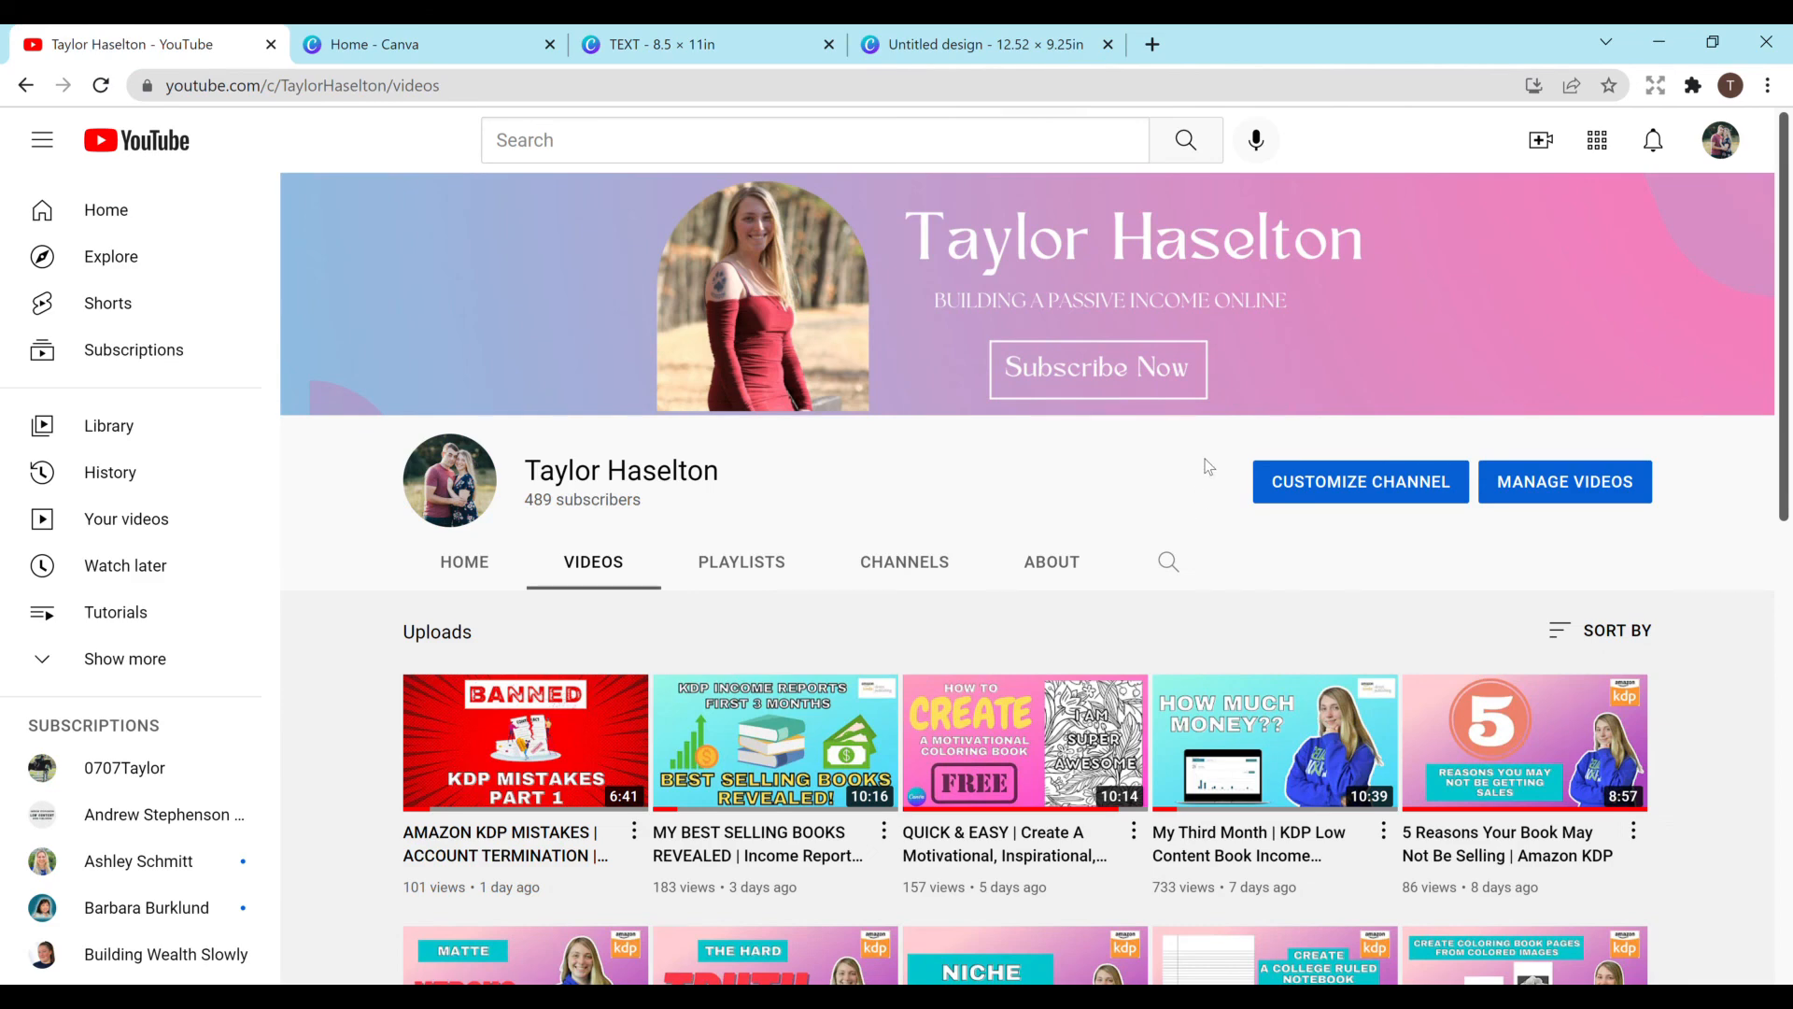